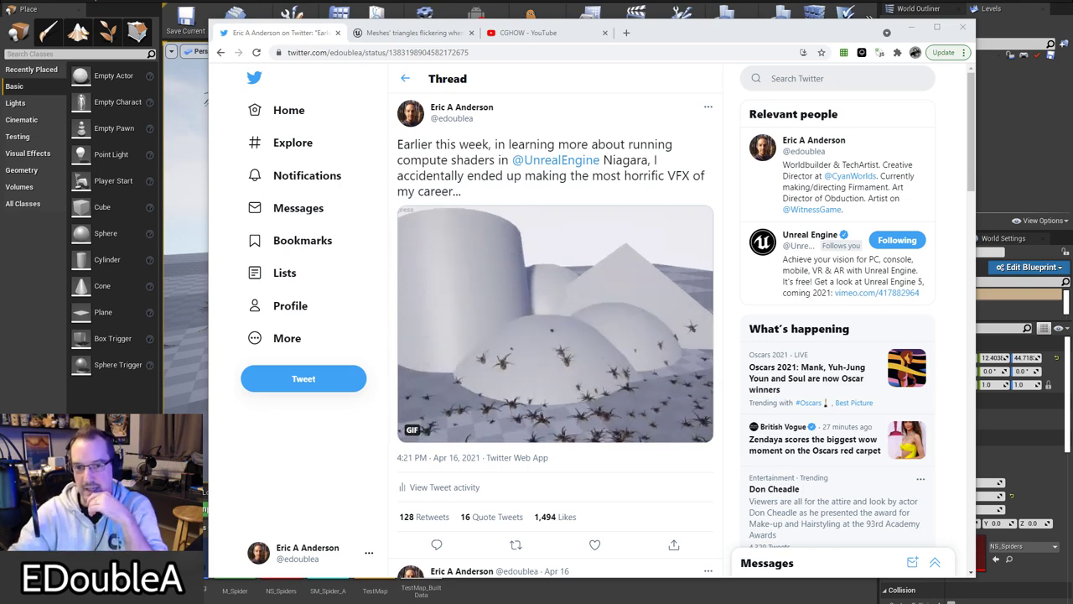
# Step: Move the browser window with the tweet off the Unreal Editor to uncover the level viewport
pyautogui.moveTo(674, 48); pyautogui.dragTo(719, 47)
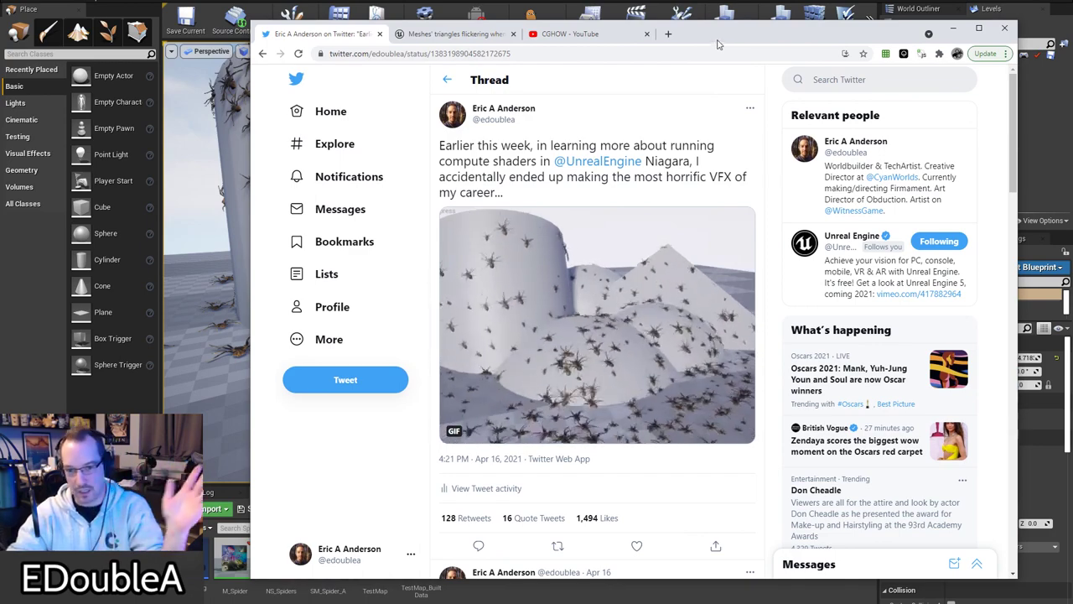
pyautogui.moveTo(705, 34); pyautogui.dragTo(1072, 50)
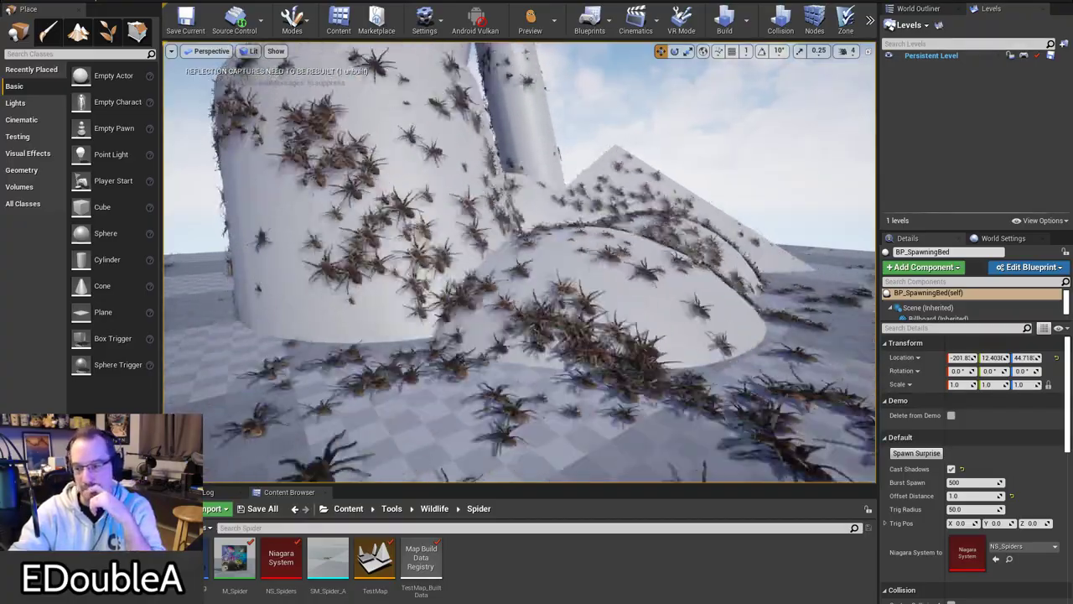
pyautogui.moveTo(519, 263); pyautogui.dragTo(587, 266, button='right')
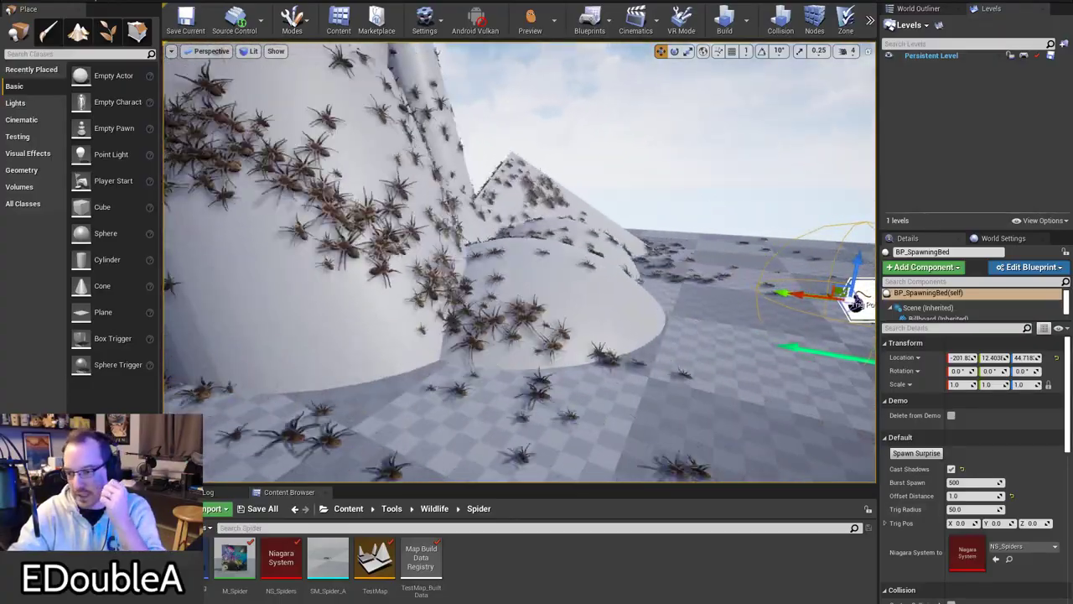
# Step: Trigger the Spawn Surprise event on BP_SpawningBed four times to release bursts of spiders
pyautogui.click(916, 453)
pyautogui.moveTo(788, 386); pyautogui.dragTo(841, 390, button='right')
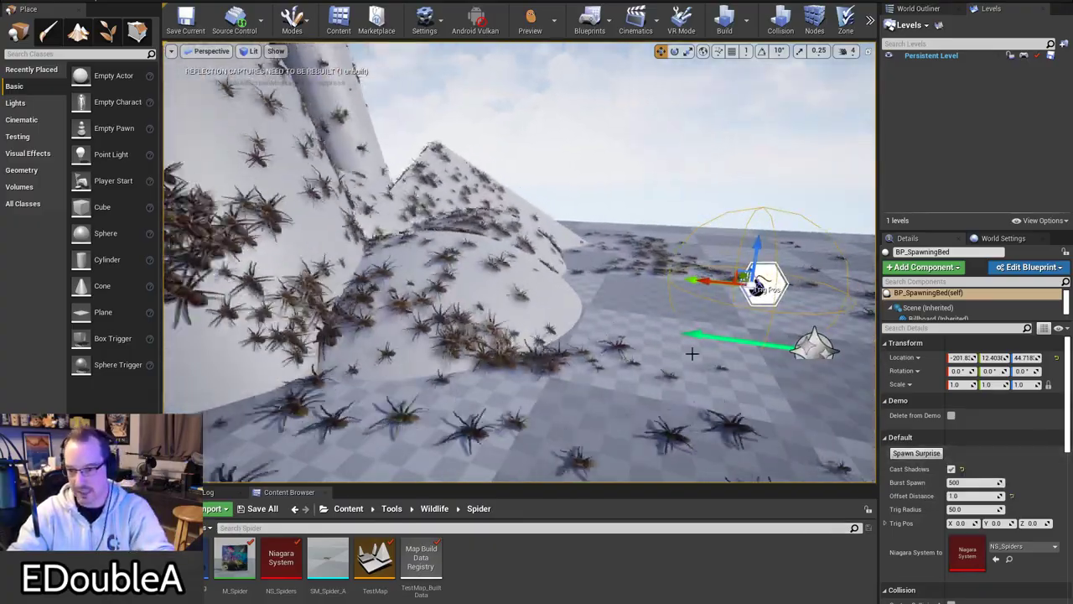
pyautogui.click(916, 453)
pyautogui.moveTo(702, 363)
pyautogui.mouseDown(button='right')
pyautogui.moveTo(670, 377)
pyautogui.moveTo(702, 363)
pyautogui.mouseUp(button='right')
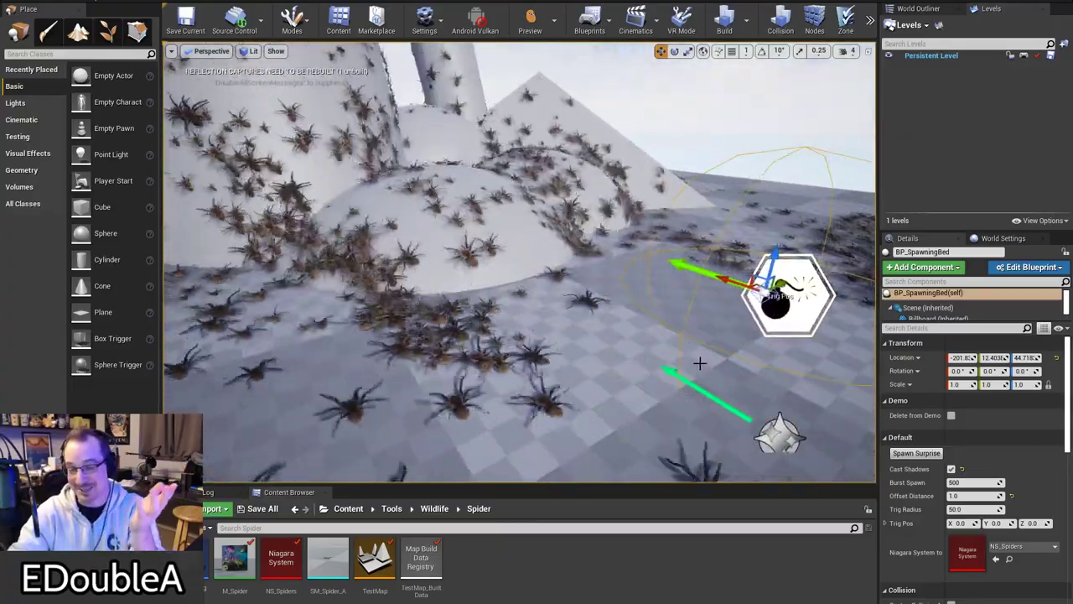
pyautogui.click(919, 454)
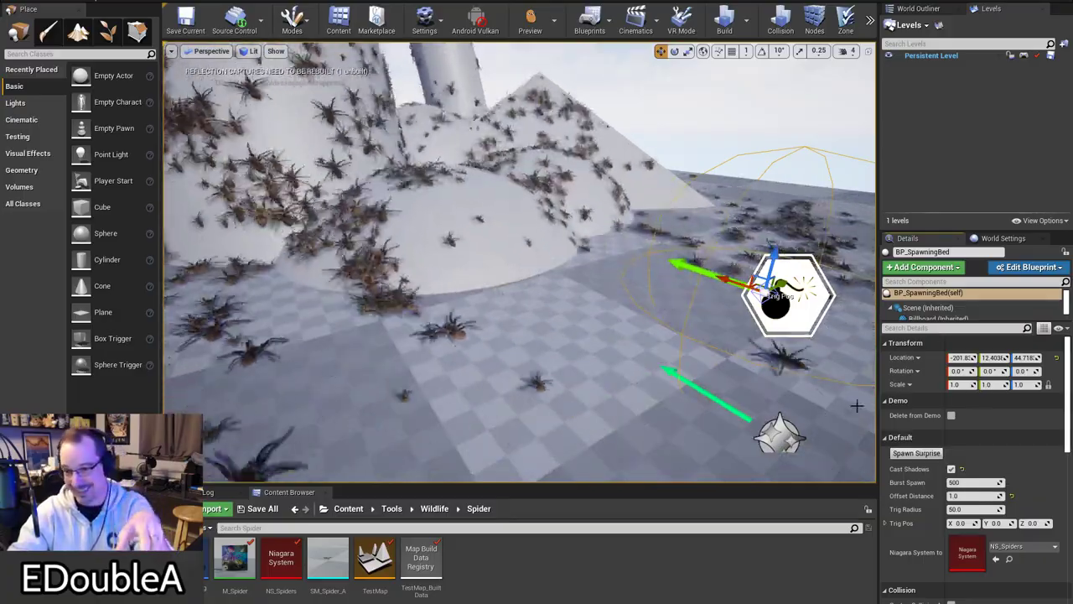
pyautogui.click(914, 453)
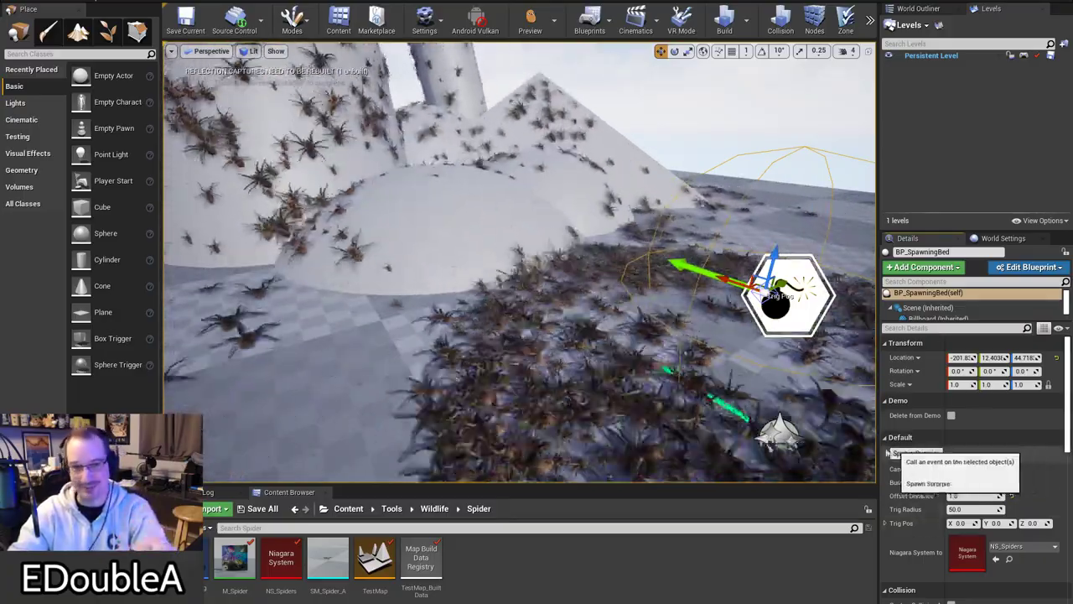
# Step: Trigger BP_SpawningBed's Spawn Surprise event two more times, watching the spiders from different viewpoints around the spawn point
pyautogui.moveTo(604, 285); pyautogui.dragTo(653, 251, button='right')
pyautogui.press('w')
pyautogui.press('s')
pyautogui.press('d')
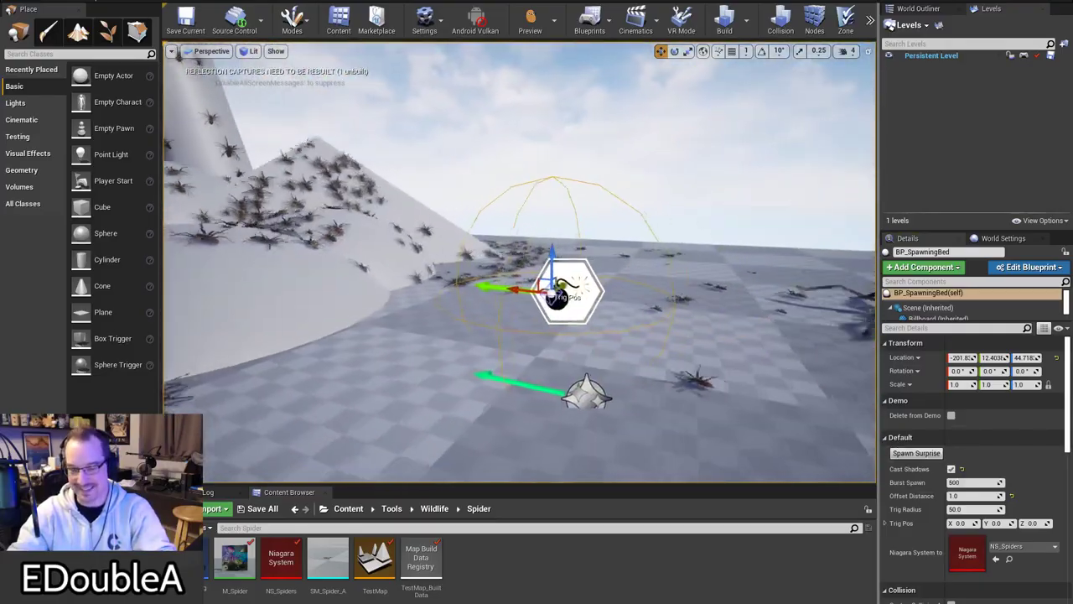
pyautogui.click(916, 453)
pyautogui.press('w')
pyautogui.moveTo(662, 341); pyautogui.dragTo(599, 361, button='right')
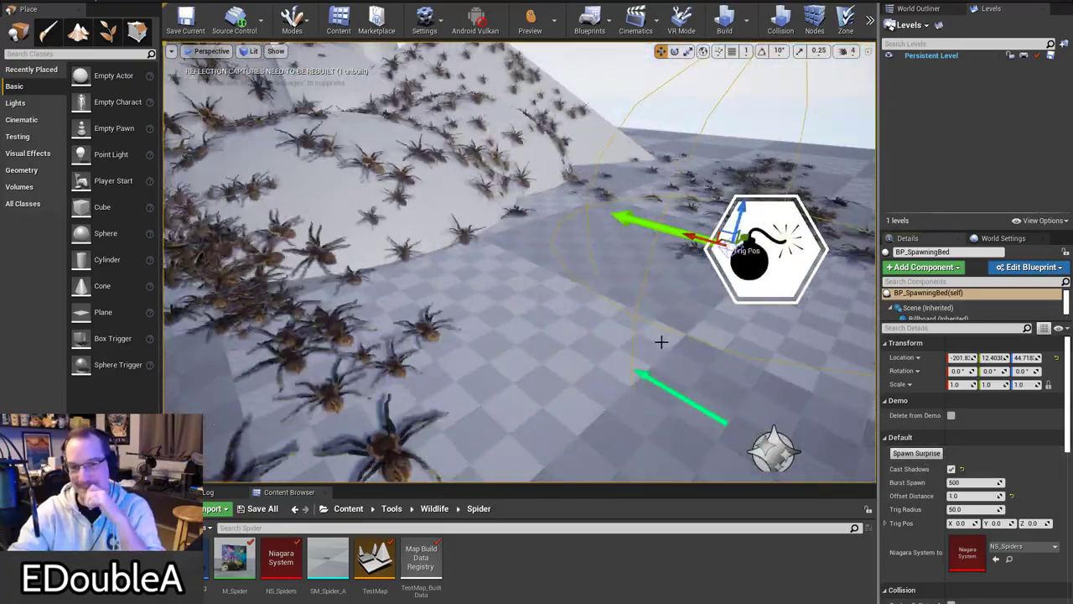
pyautogui.click(911, 453)
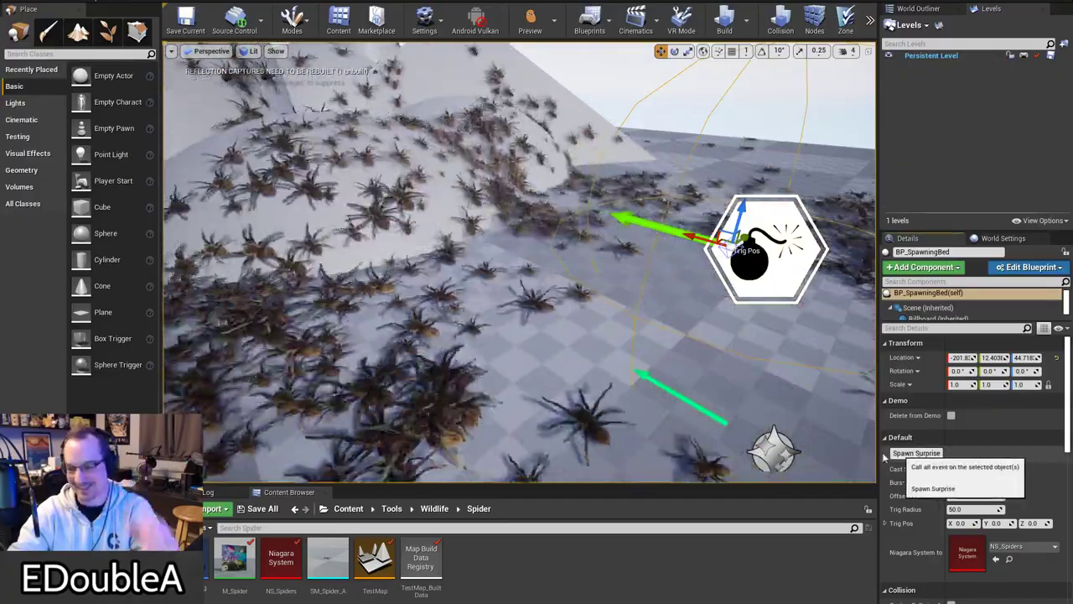
pyautogui.press('a')
pyautogui.moveTo(702, 376); pyautogui.dragTo(756, 374, button='right')
pyautogui.press('s')
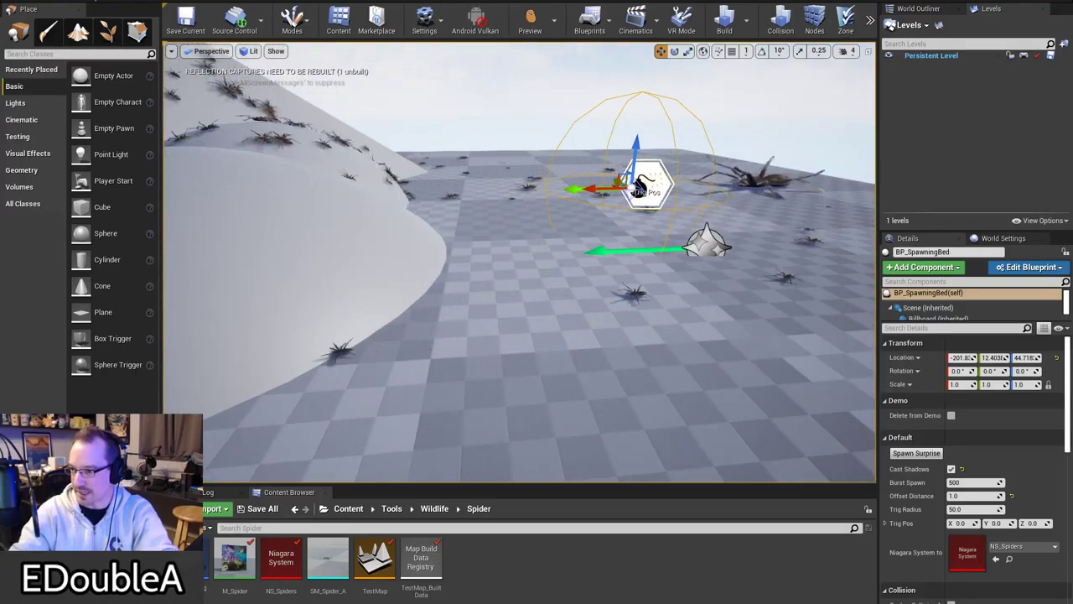
# Step: In the NS_Spiders emitter update stack, disable Spawn Burst Instantaneous and enable Spawn Rate
pyautogui.moveTo(1072, 131); pyautogui.dragTo(600, 35)
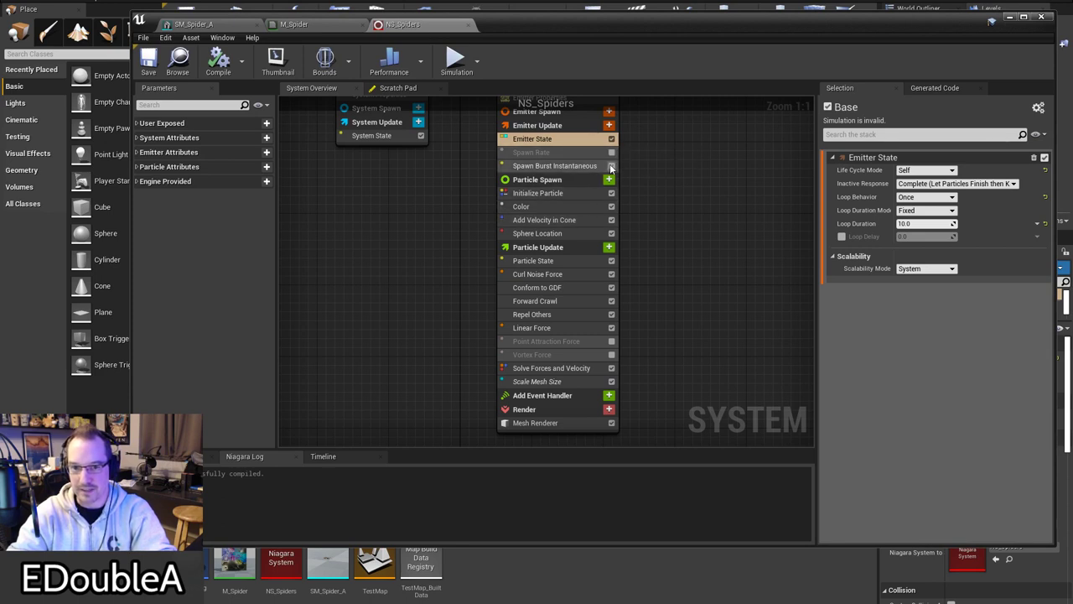
pyautogui.click(611, 165)
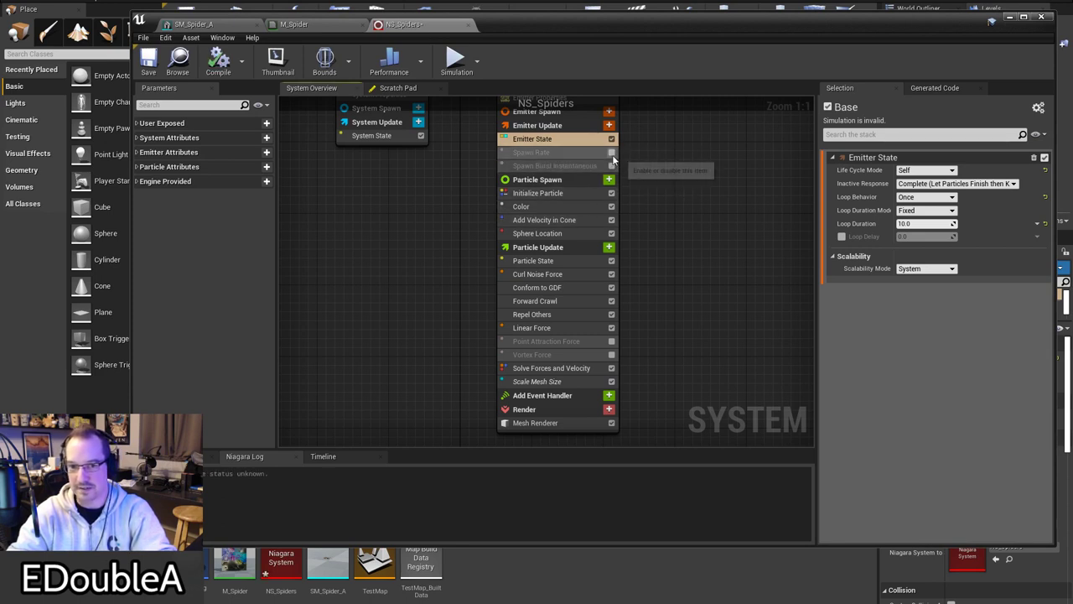
pyautogui.moveTo(676, 166); pyautogui.dragTo(642, 209, button='right')
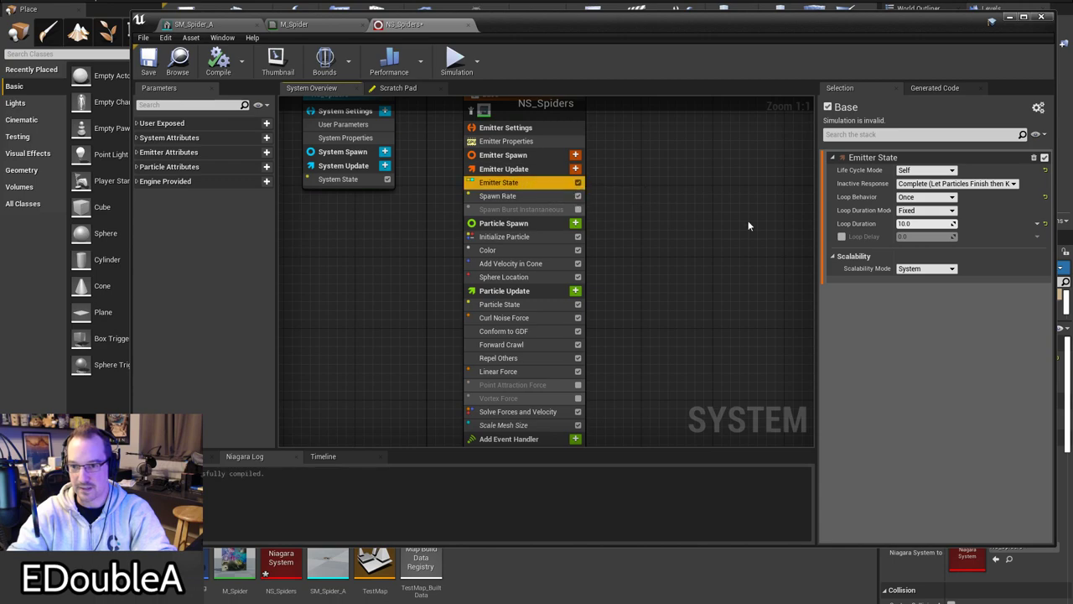
# Step: Set the emitter state's Loop Behavior to Infinite and uncover the level viewport again
pyautogui.click(921, 199)
pyautogui.click(921, 209)
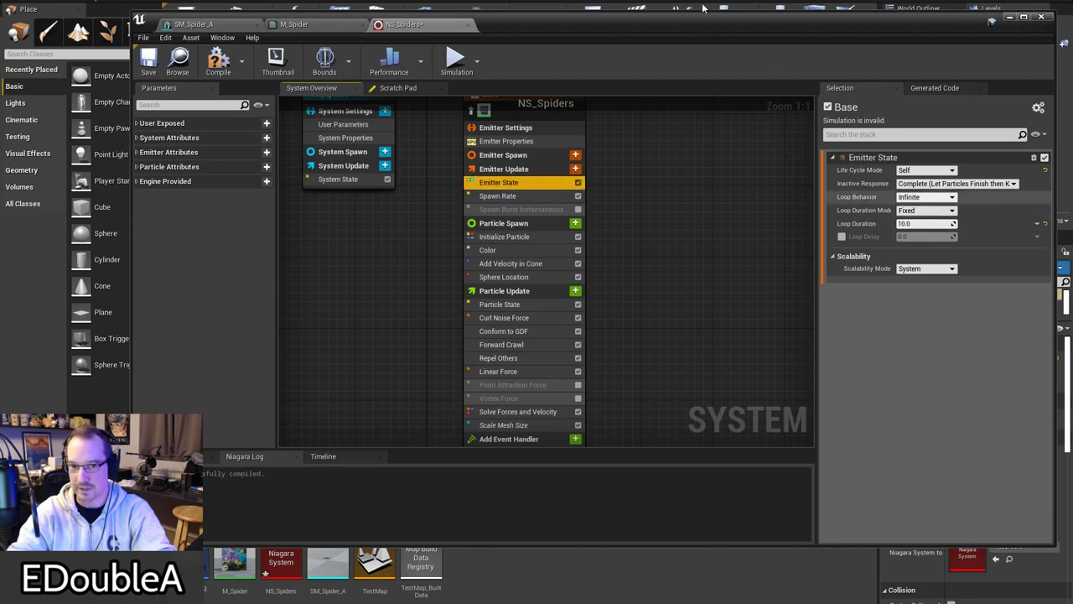
pyautogui.moveTo(676, 22); pyautogui.dragTo(1072, 116)
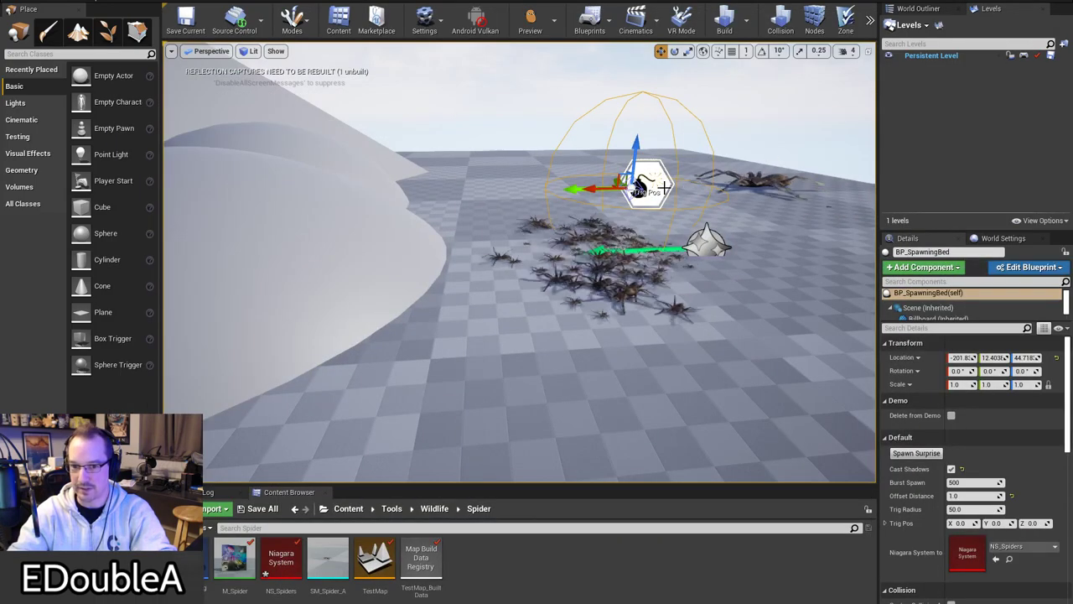
# Step: Show the level viewport in full screen and examine the spiders crawling over the ground and shapes from near and far
pyautogui.press('w')
pyautogui.moveTo(537, 276); pyautogui.dragTo(432, 294, button='right')
pyautogui.press('s')
pyautogui.press('w')
pyautogui.press('F11')
pyautogui.moveTo(659, 192); pyautogui.dragTo(665, 204, button='right')
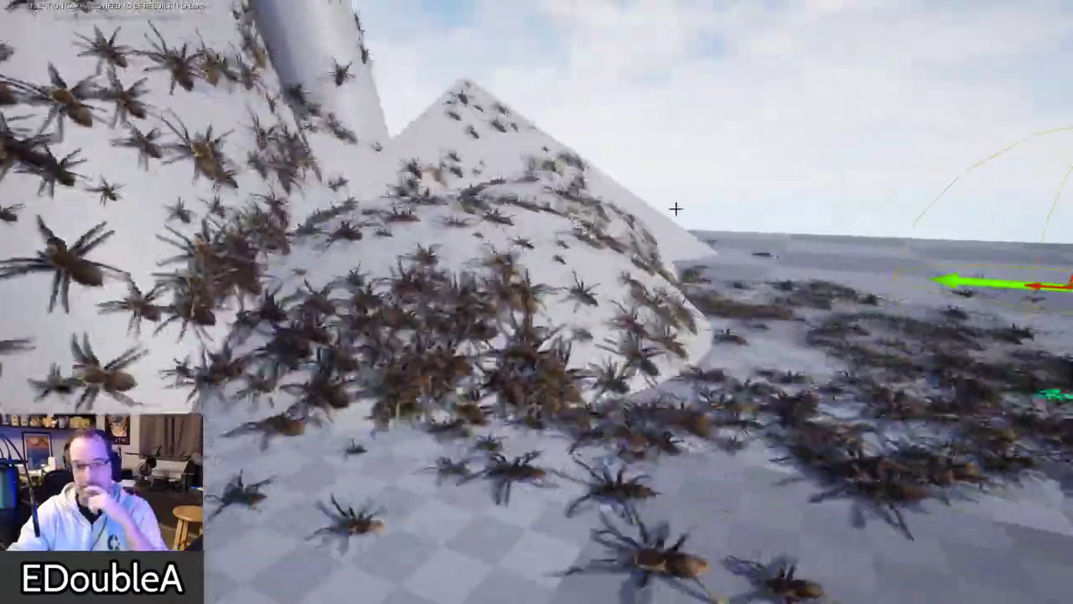
pyautogui.moveTo(675, 208); pyautogui.dragTo(668, 203, button='right')
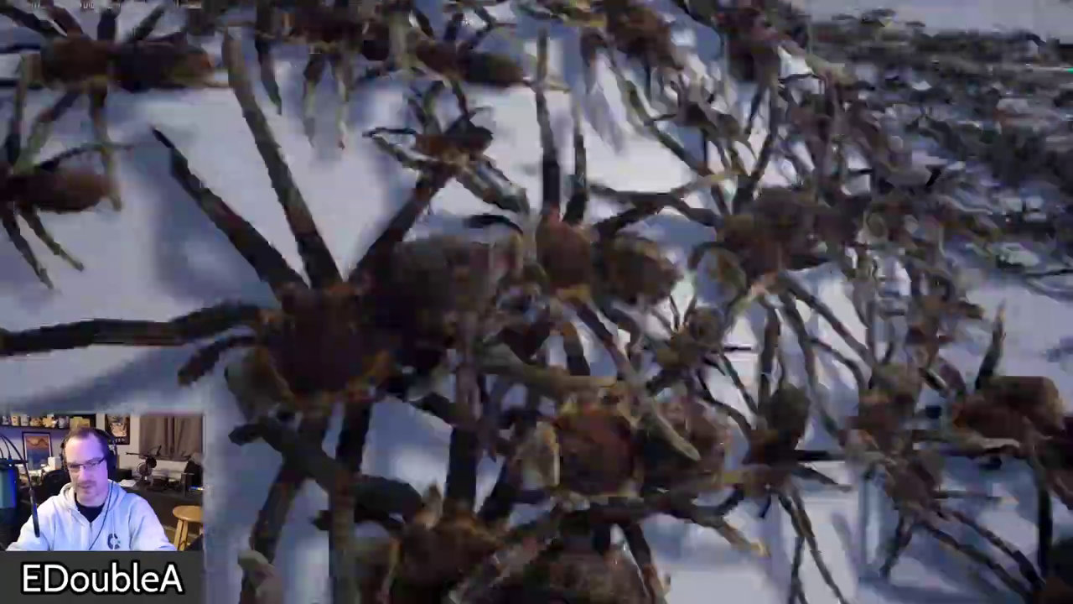
pyautogui.moveTo(536, 302); pyautogui.dragTo(604, 273, button='right')
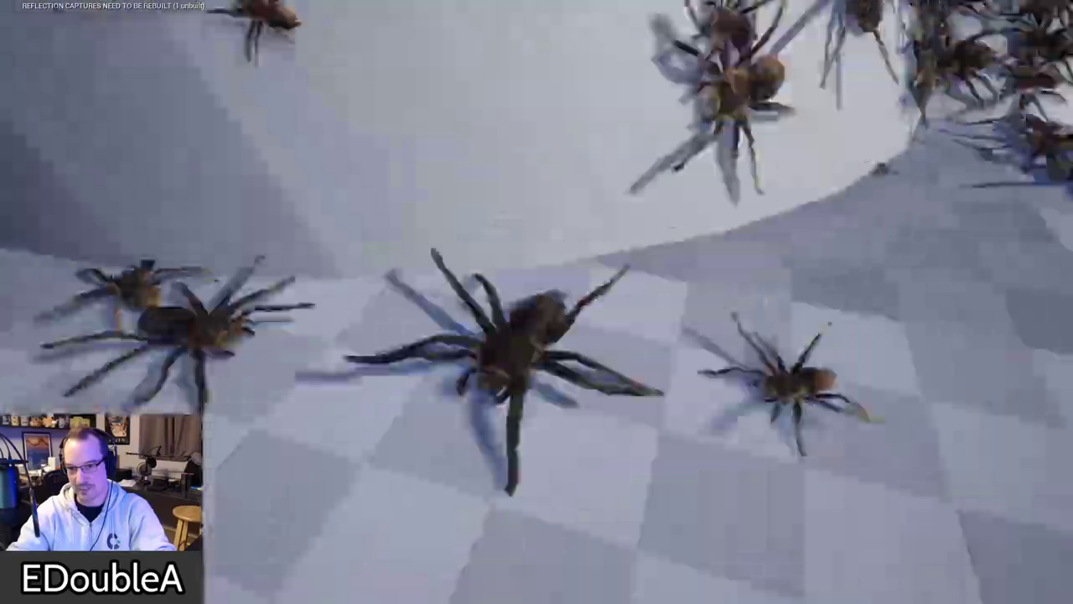
pyautogui.moveTo(646, 208); pyautogui.dragTo(667, 208, button='right')
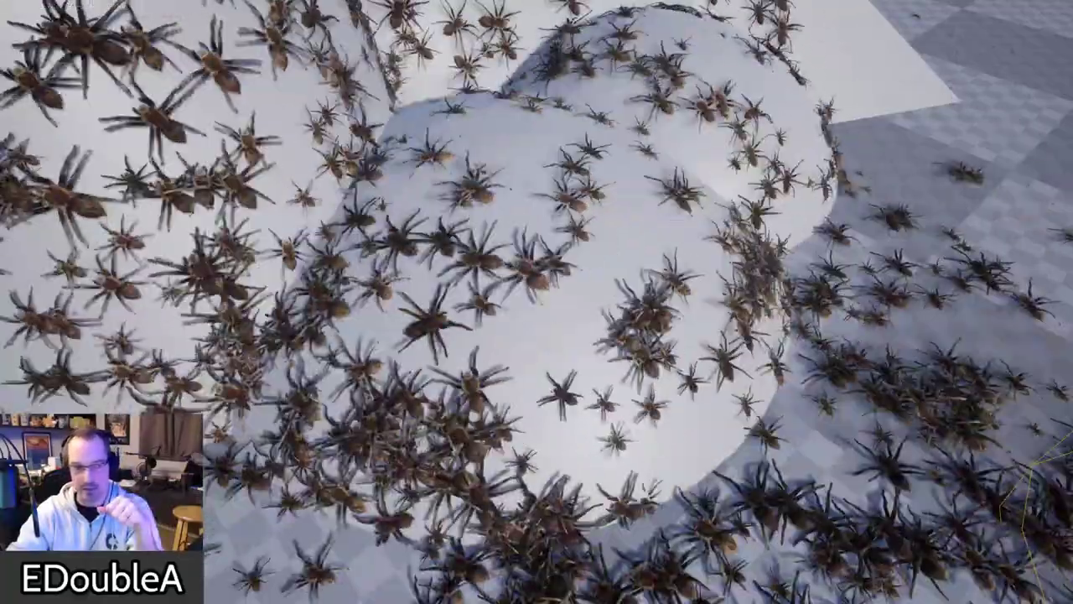
pyautogui.moveTo(634, 501); pyautogui.dragTo(696, 465, button='right')
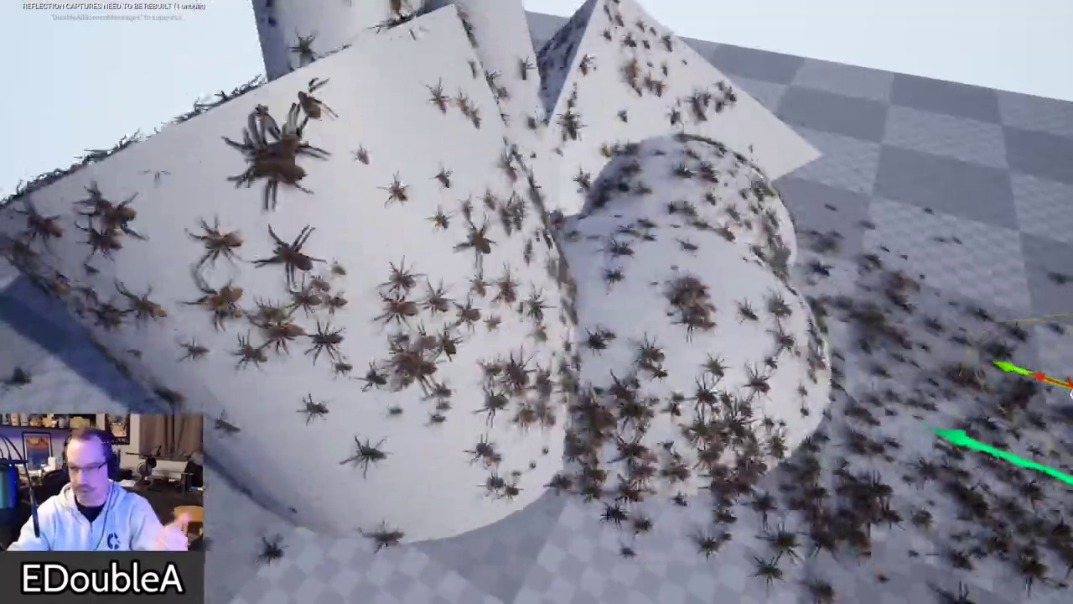
pyautogui.moveTo(537, 302); pyautogui.dragTo(670, 369, button='right')
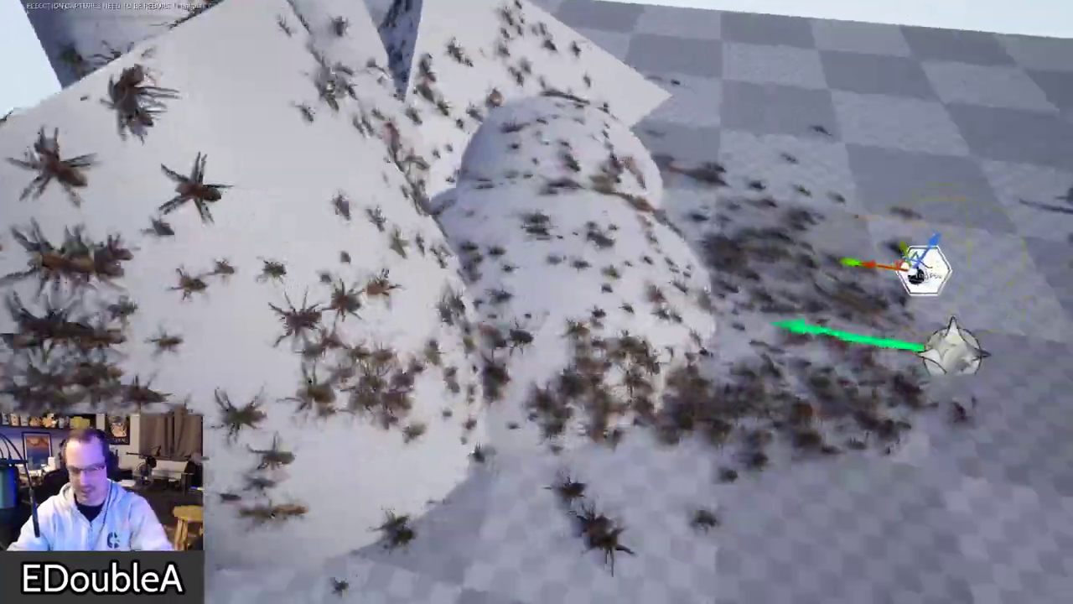
pyautogui.moveTo(536, 302); pyautogui.dragTo(427, 298, button='right')
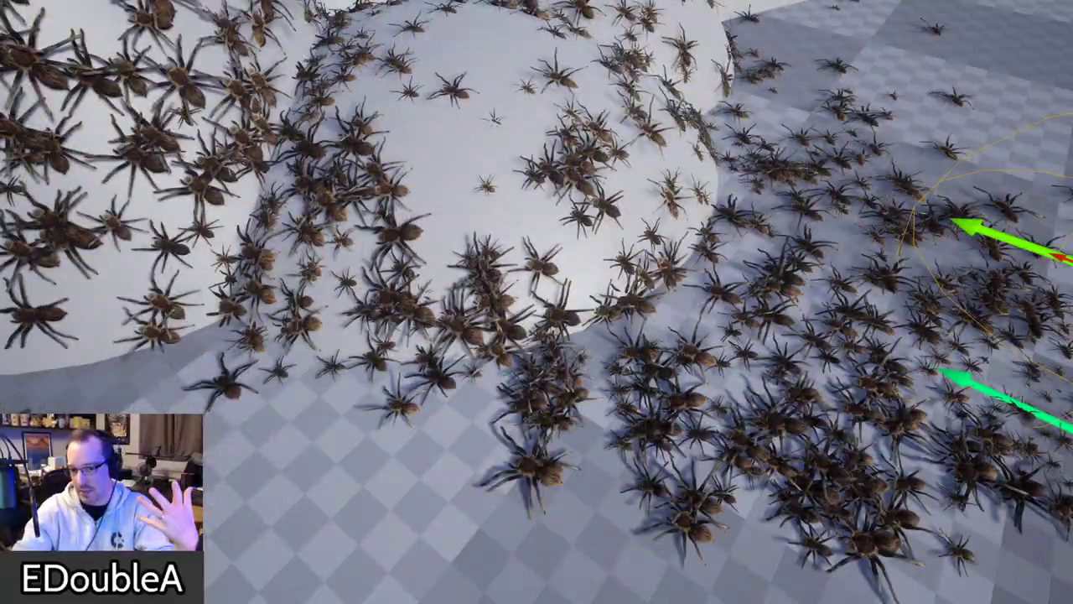
pyautogui.moveTo(732, 447)
pyautogui.mouseDown(button='right')
pyautogui.moveTo(620, 369)
pyautogui.moveTo(733, 448)
pyautogui.mouseUp(button='right')
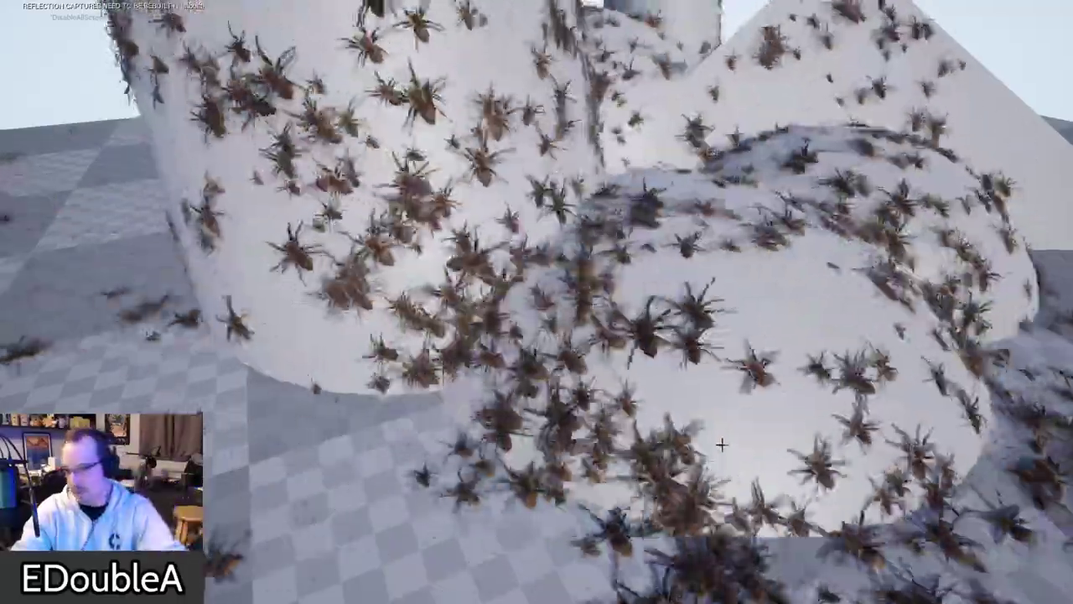
pyautogui.moveTo(721, 444); pyautogui.dragTo(721, 444, button='right')
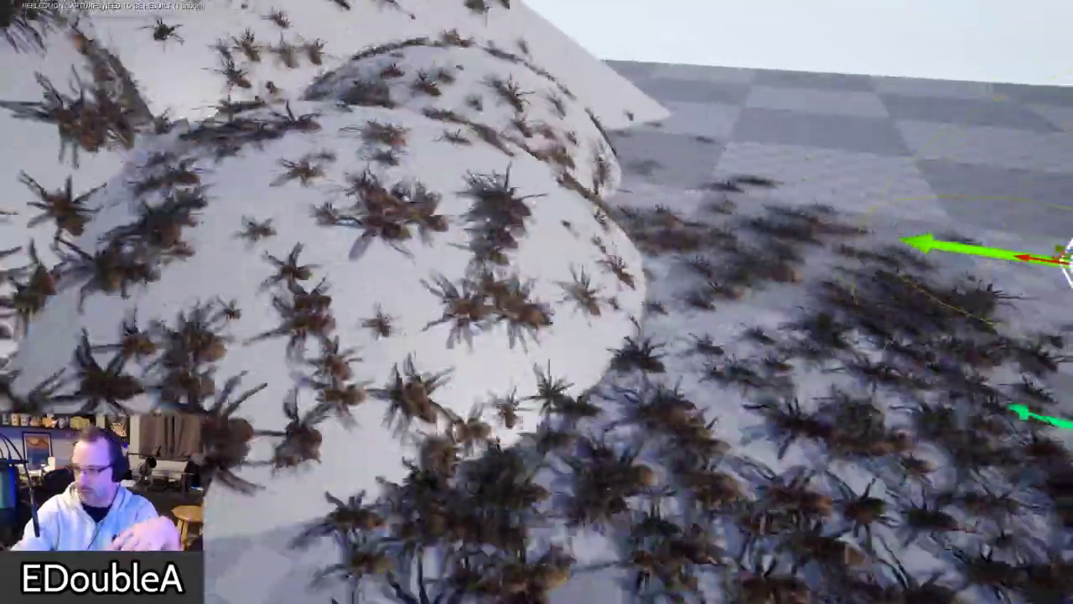
# Step: Bring up the SM_Spider_A static mesh and examine the spider model from several angles
pyautogui.moveTo(1072, 193); pyautogui.dragTo(541, 45)
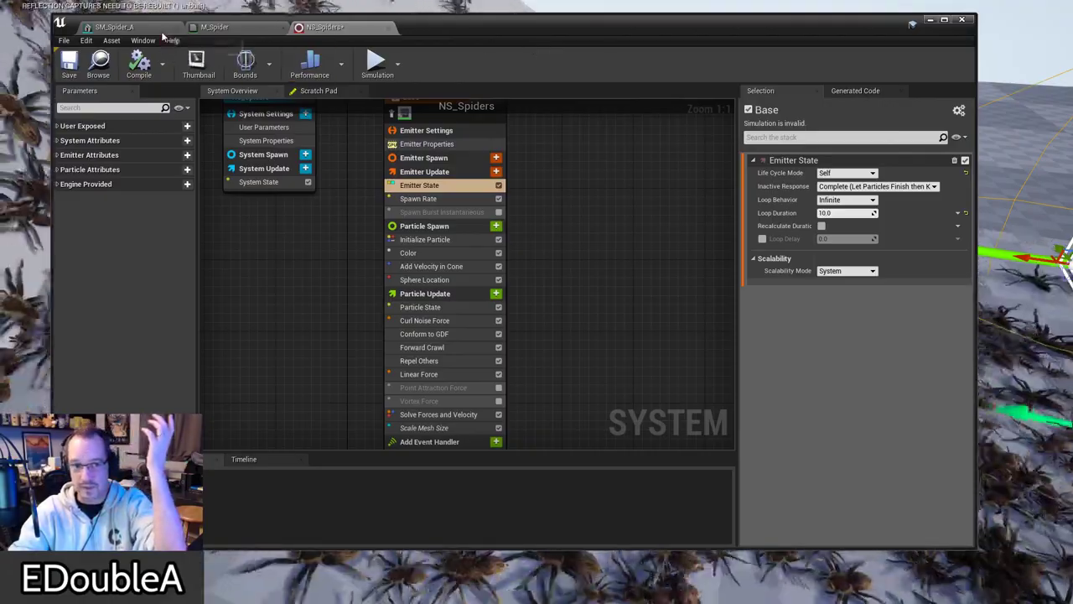
pyautogui.click(112, 27)
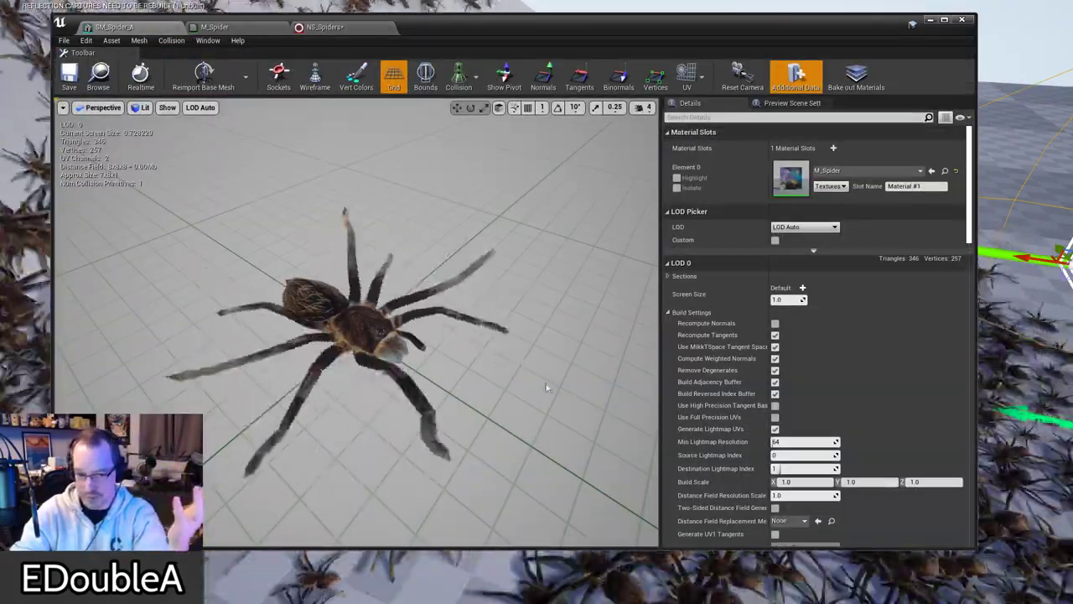
pyautogui.moveTo(484, 392); pyautogui.dragTo(503, 466)
pyautogui.moveTo(435, 381)
pyautogui.mouseDown()
pyautogui.moveTo(419, 314)
pyautogui.moveTo(435, 382)
pyautogui.mouseUp()
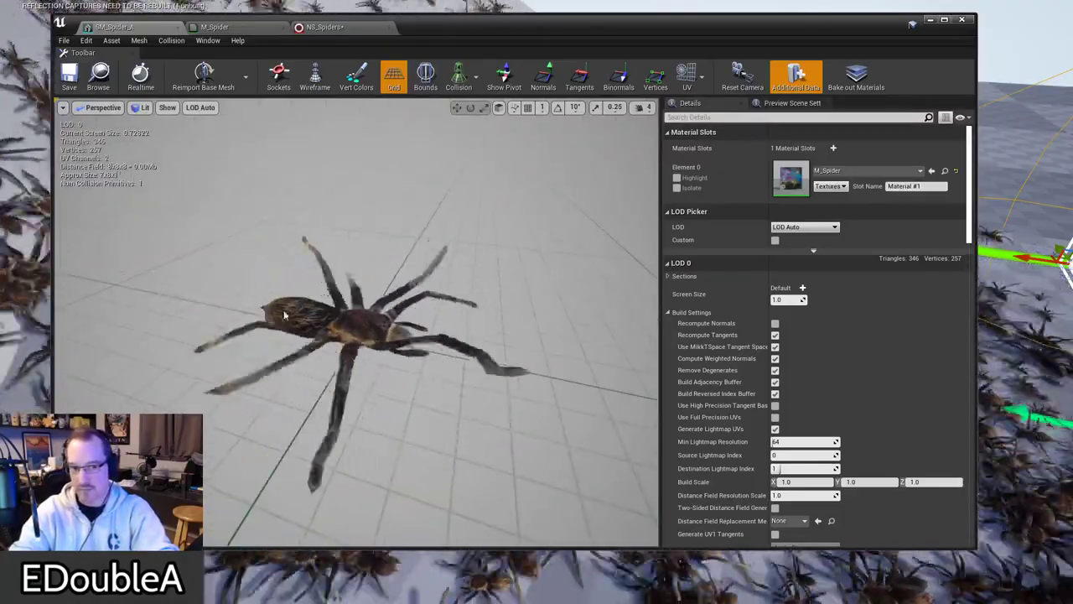
pyautogui.moveTo(149, 136); pyautogui.dragTo(214, 210)
pyautogui.moveTo(345, 305); pyautogui.dragTo(278, 243)
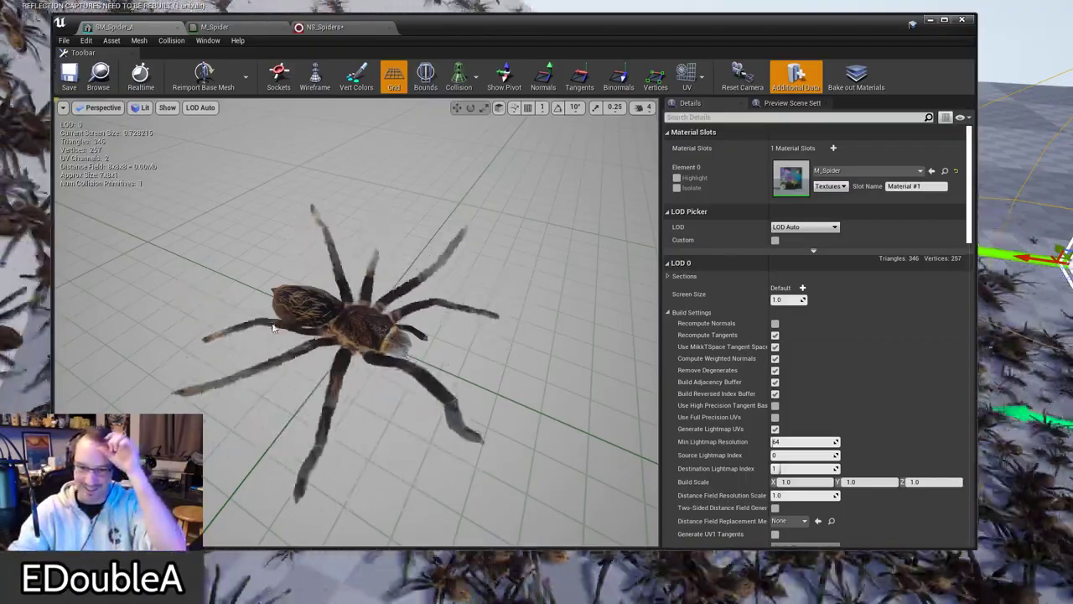
pyautogui.moveTo(278, 355); pyautogui.dragTo(361, 432)
pyautogui.moveTo(306, 277); pyautogui.dragTo(95, 192)
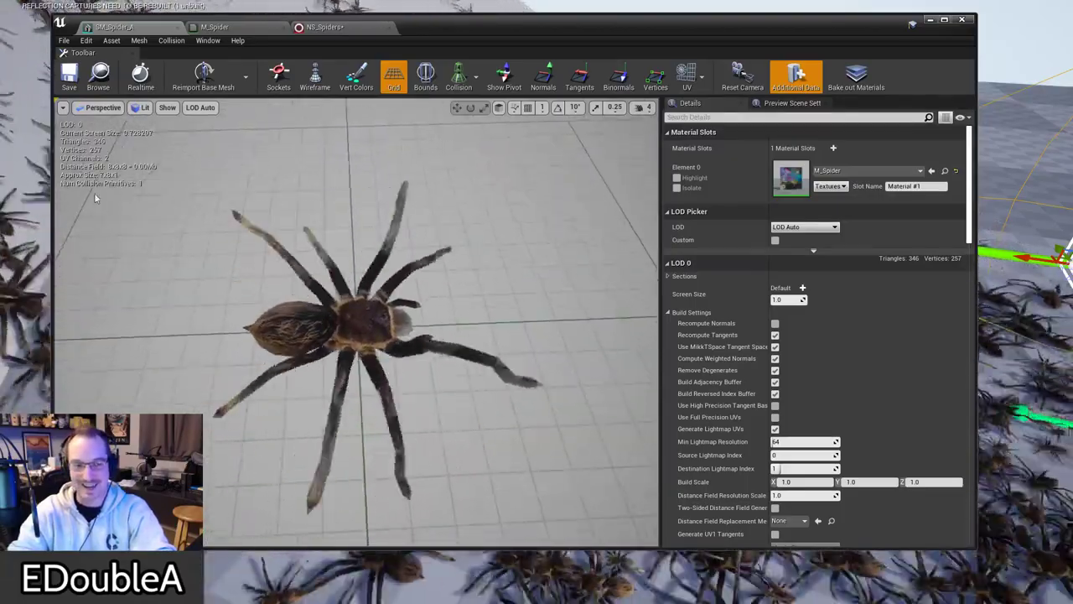
# Step: Switch the mesh preview to Brush Wireframe and examine the spider's topology up close and from the side
pyautogui.click(142, 108)
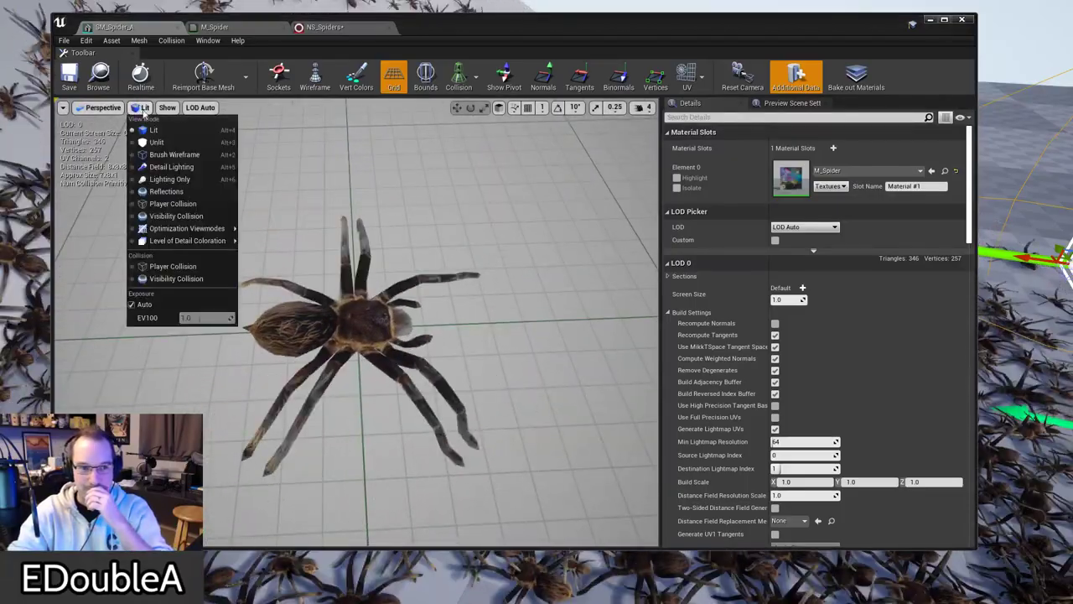
pyautogui.click(178, 155)
pyautogui.moveTo(393, 394)
pyautogui.mouseDown()
pyautogui.moveTo(396, 343)
pyautogui.moveTo(402, 356)
pyautogui.moveTo(444, 335)
pyautogui.moveTo(478, 293)
pyautogui.moveTo(537, 369)
pyautogui.mouseUp()
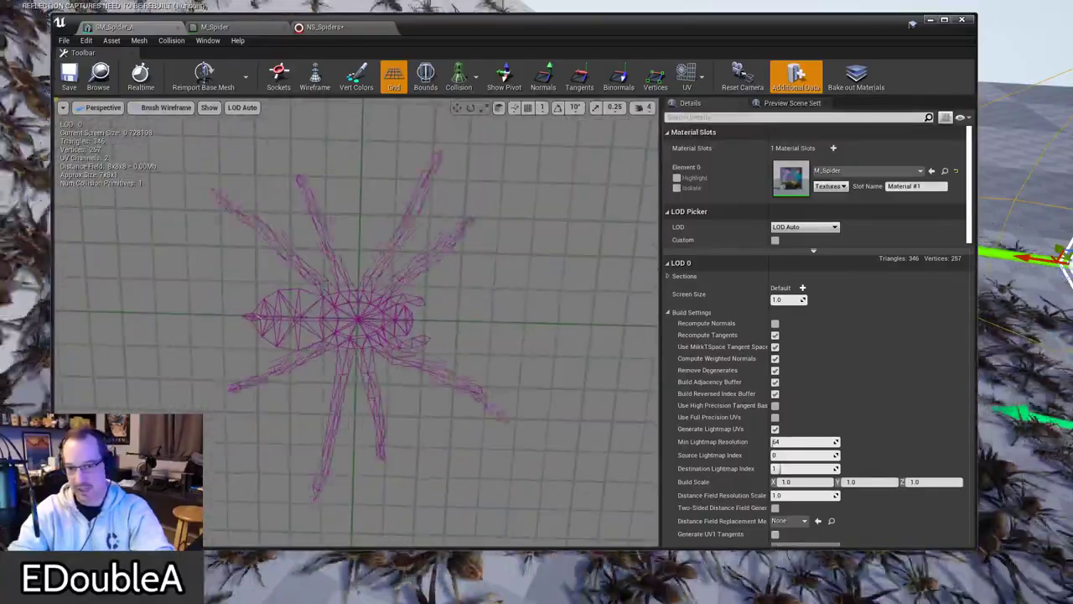
pyautogui.moveTo(368, 400); pyautogui.dragTo(373, 377, button='right')
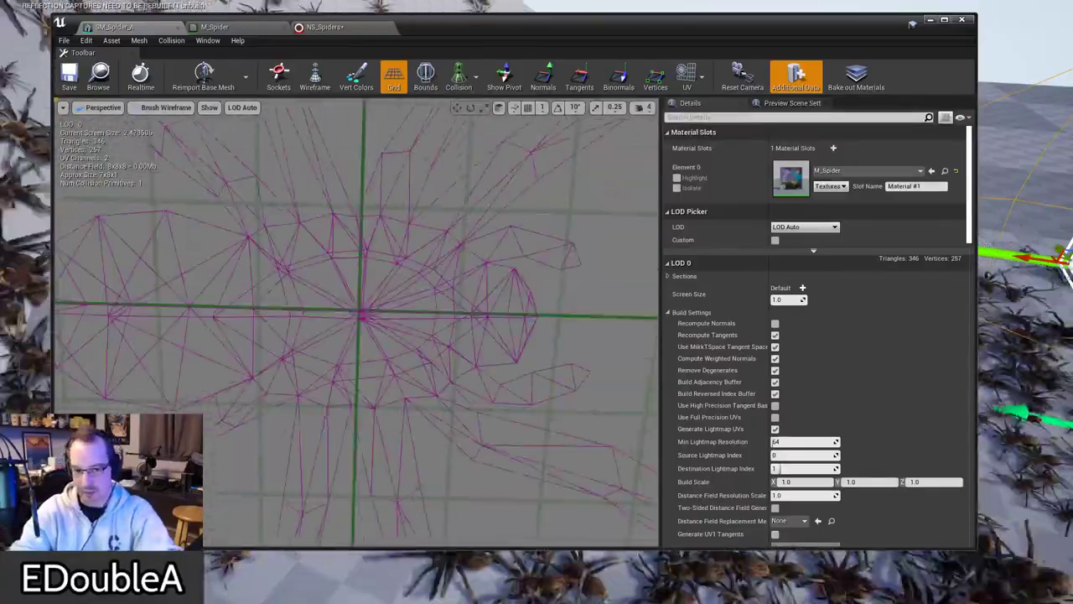
pyautogui.scroll(-5, 381, 407)
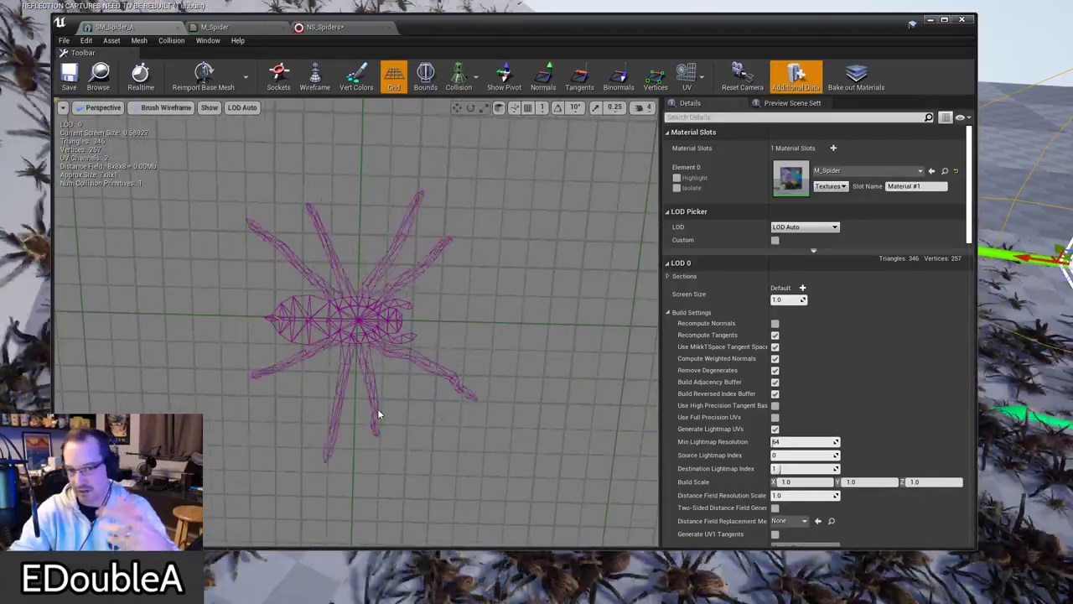
pyautogui.moveTo(442, 366); pyautogui.dragTo(429, 345)
# Step: Switch the SM_Spider_A mesh preview back to Lit and examine the textured spider from ground level and from above
pyautogui.click(165, 107)
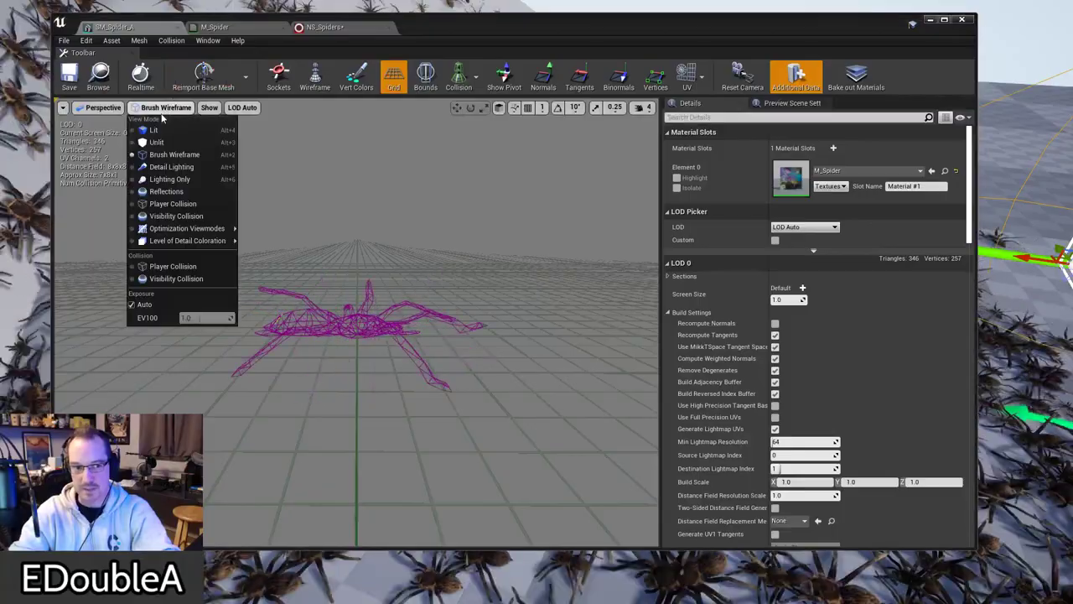
pyautogui.click(162, 132)
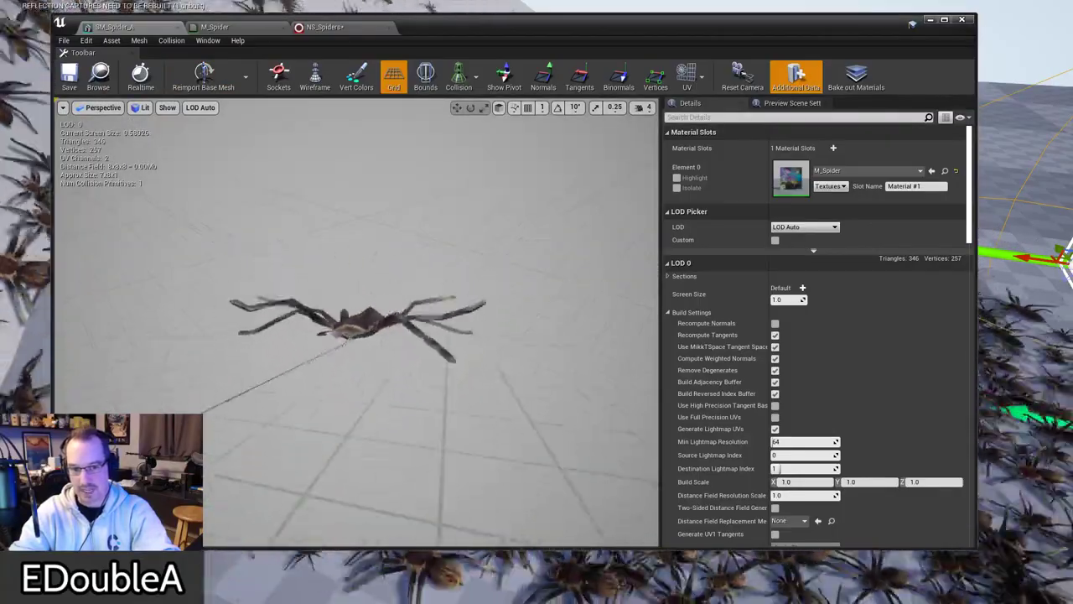
pyautogui.moveTo(361, 327); pyautogui.dragTo(411, 339)
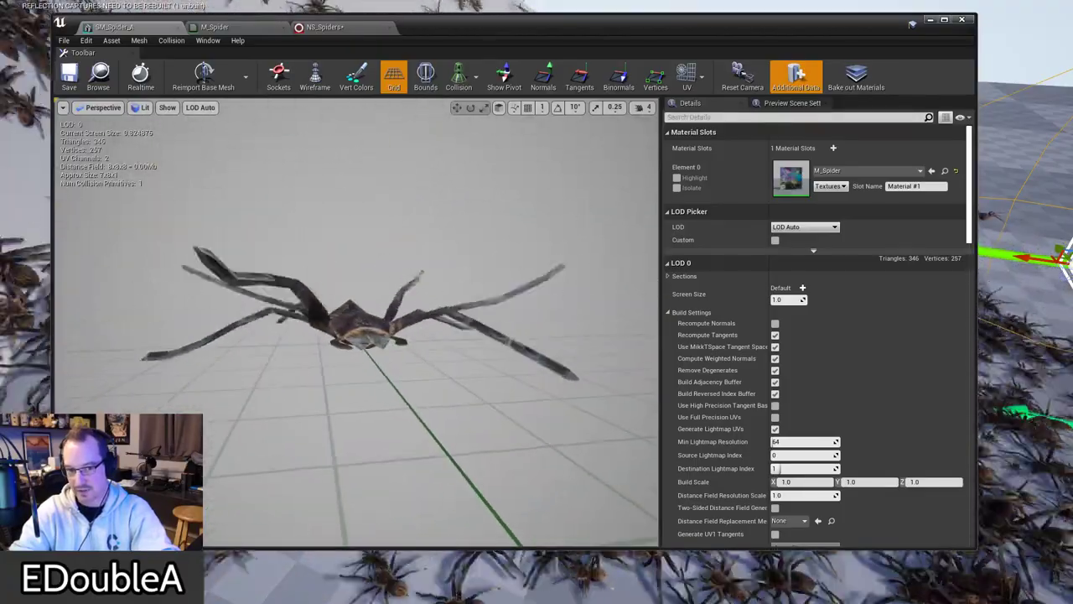
pyautogui.moveTo(426, 359); pyautogui.dragTo(452, 419)
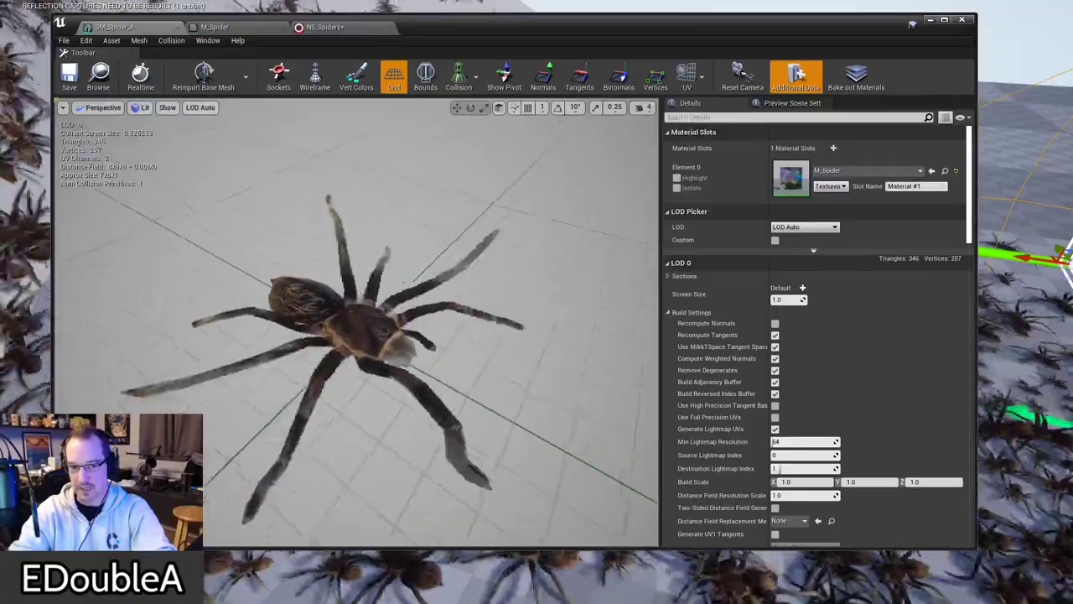
# Step: Uncover the level to examine the spiders crawling over the shapes, and bring the mesh editor back to view the spider from directly above
pyautogui.moveTo(572, 34); pyautogui.dragTo(962, 130)
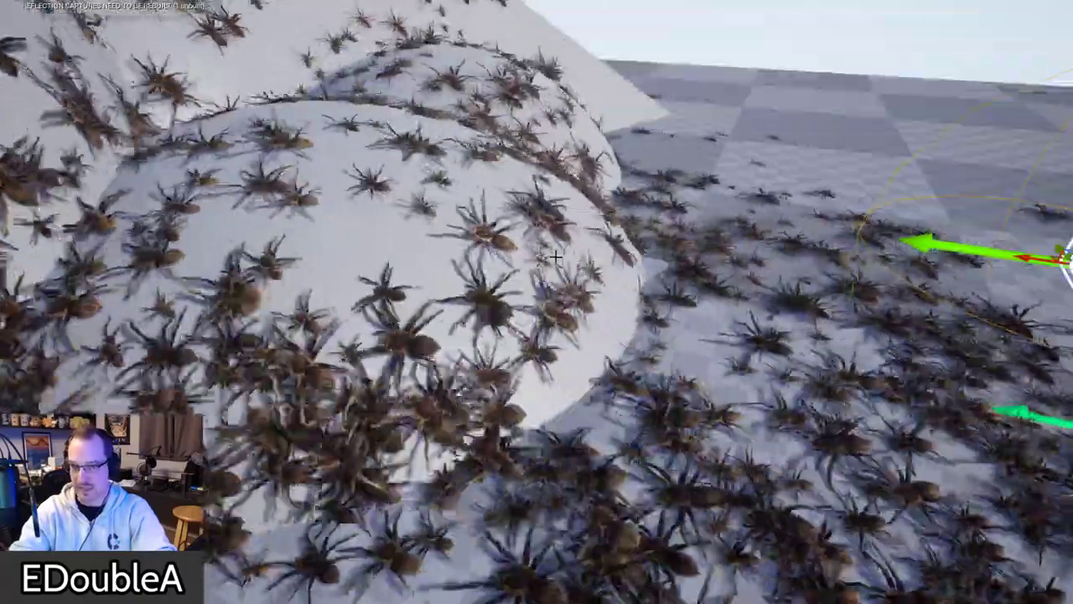
pyautogui.moveTo(536, 302); pyautogui.dragTo(684, 362, button='right')
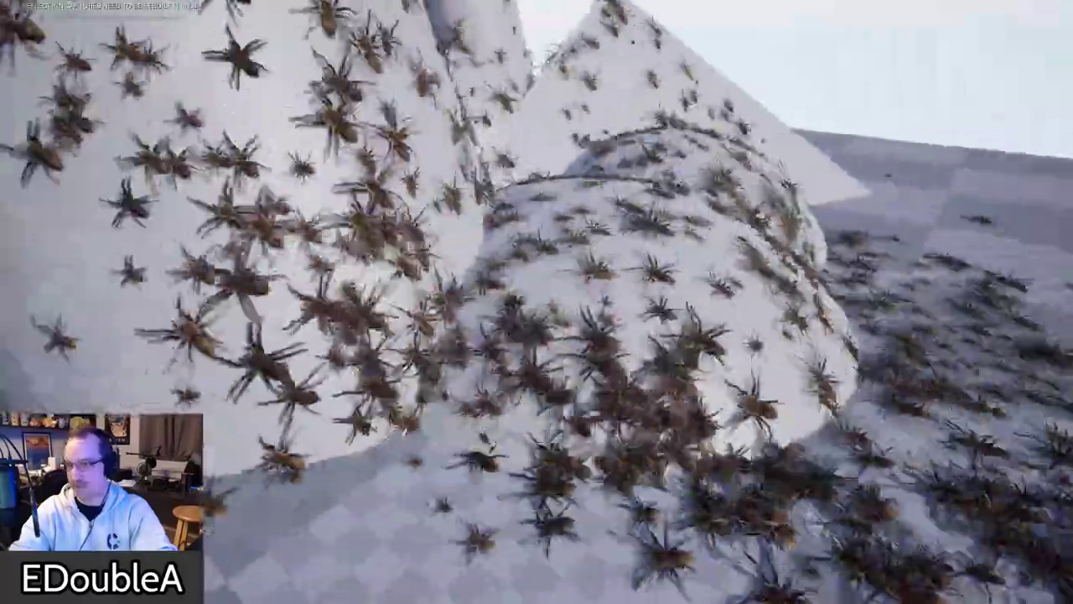
pyautogui.moveTo(1072, 75); pyautogui.dragTo(467, 48)
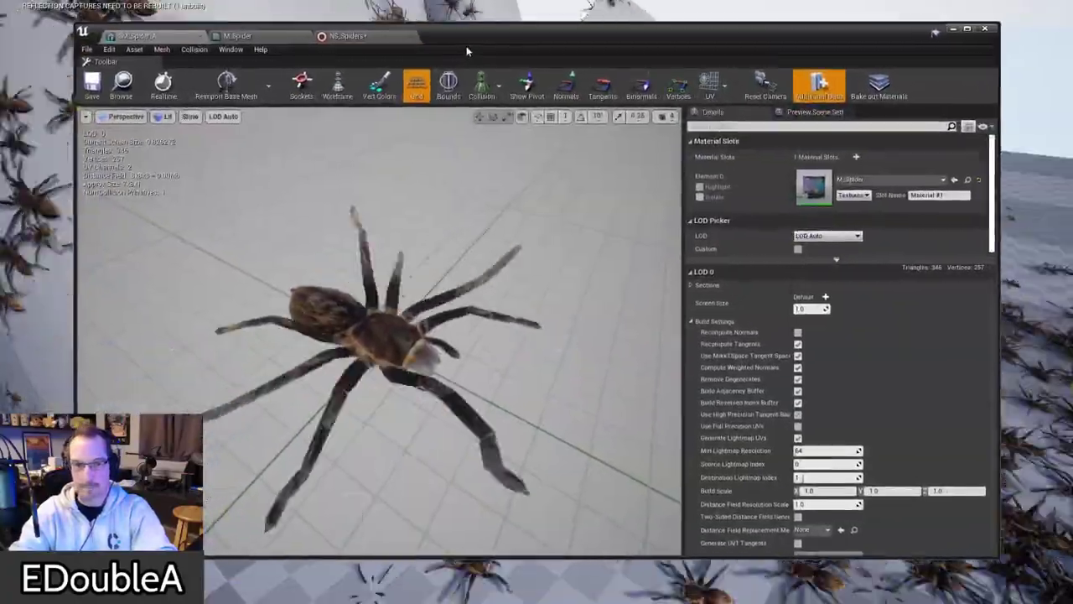
pyautogui.keyDown('alt'); pyautogui.moveTo(361, 269); pyautogui.dragTo(578, 369); pyautogui.keyUp('alt')
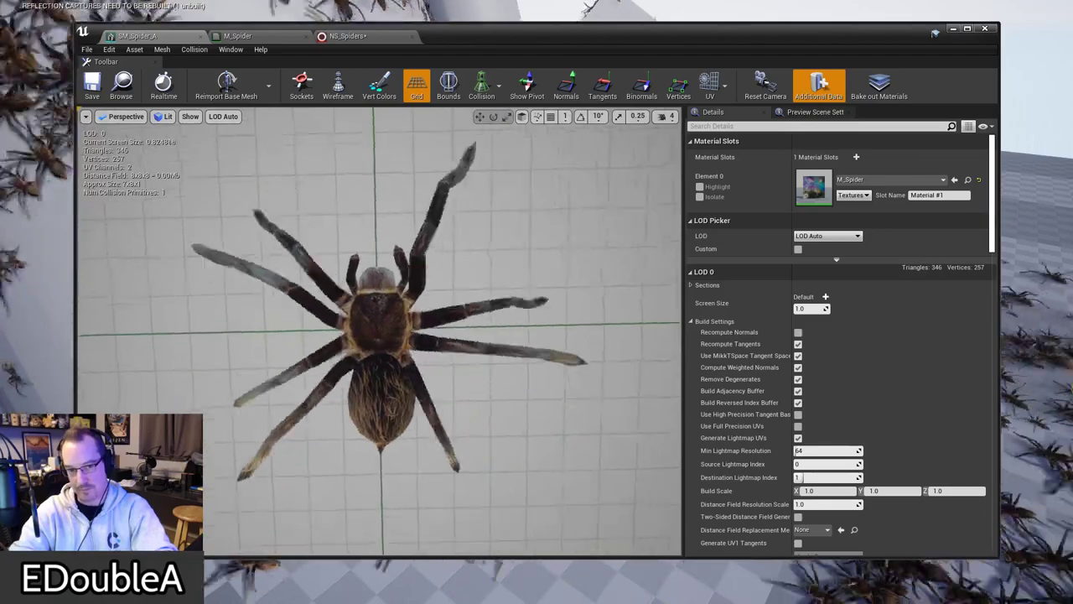
# Step: In the M_Spider material, try a LegsSpeed default value of 0.25 and settle on 0.5
pyautogui.click(275, 38)
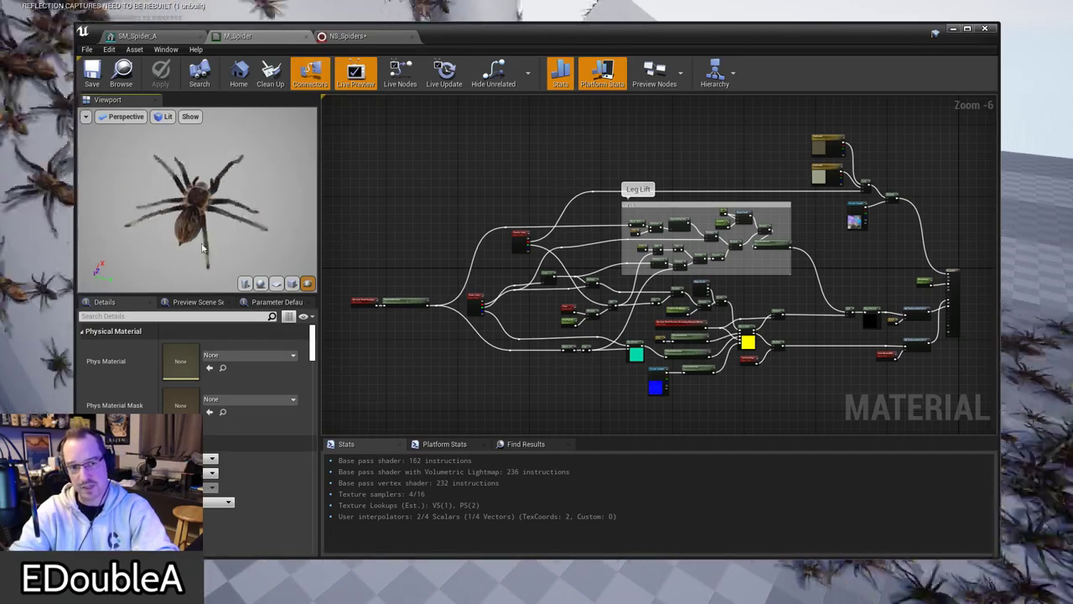
pyautogui.moveTo(308, 277)
pyautogui.mouseDown(button='right')
pyautogui.moveTo(308, 209)
pyautogui.moveTo(308, 277)
pyautogui.mouseUp(button='right')
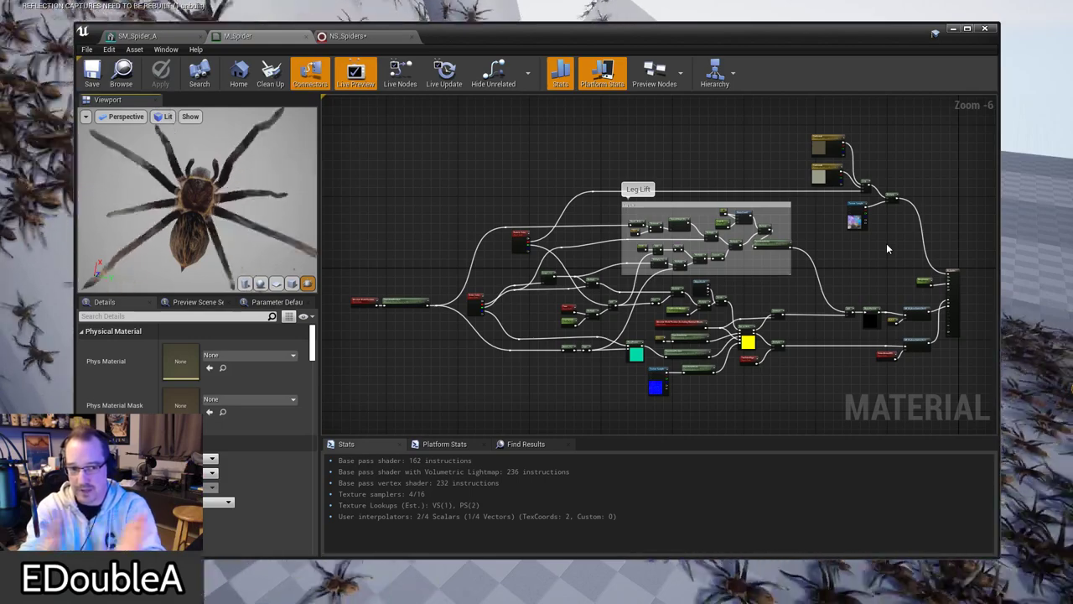
pyautogui.scroll(4, 570, 301)
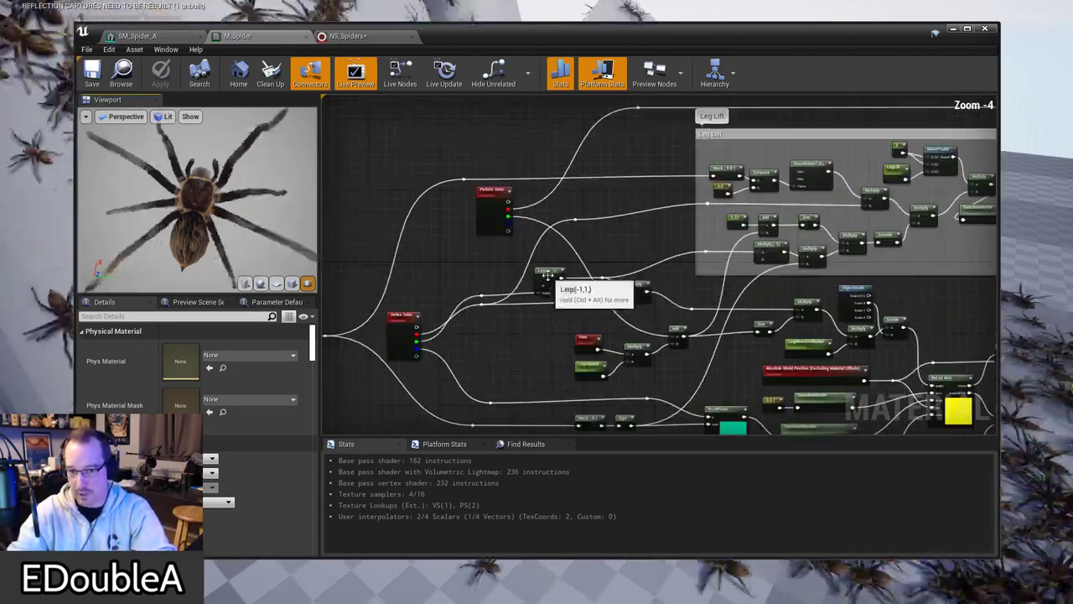
pyautogui.scroll(1, 555, 308)
pyautogui.click(583, 310)
pyautogui.click(192, 383)
pyautogui.write('0.25')
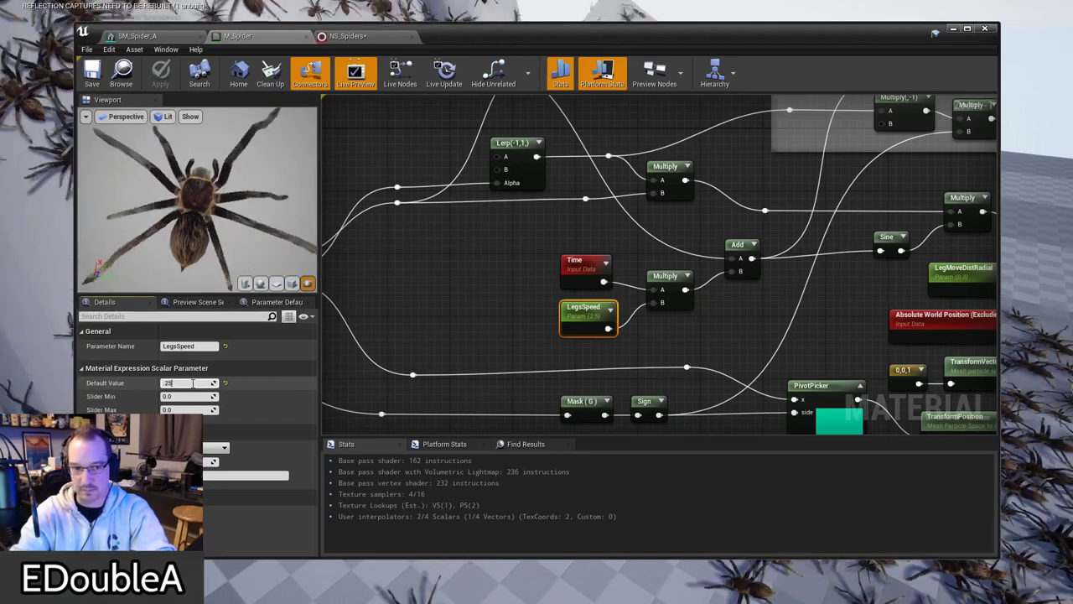
pyautogui.press('Return')
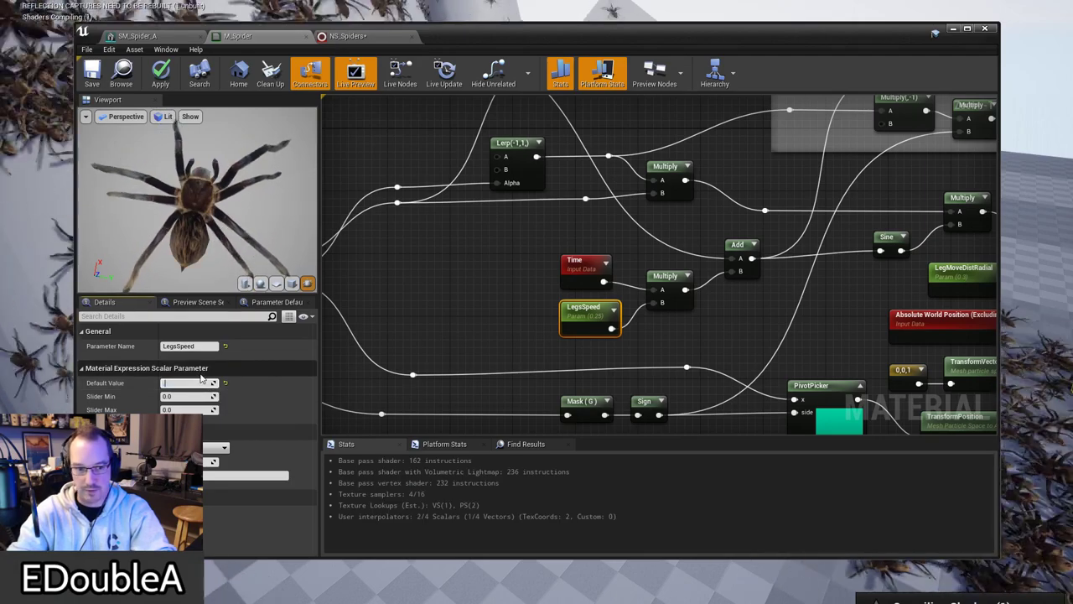
pyautogui.press('Return')
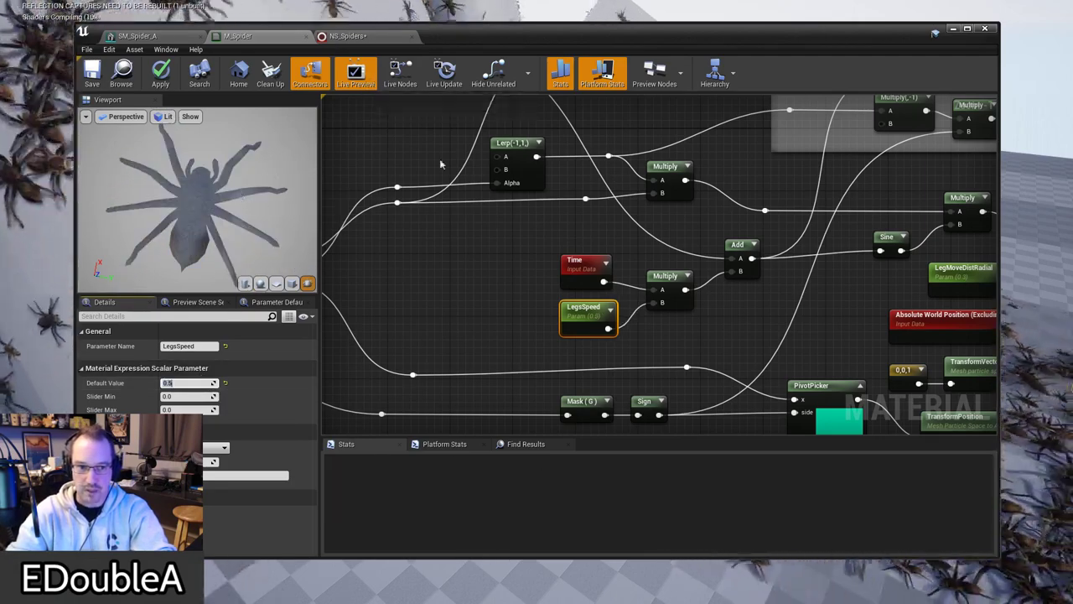
# Step: Uncover the level viewport to examine the spiders on the large column up close, and bring the material editor back
pyautogui.moveTo(662, 40); pyautogui.dragTo(620, 530)
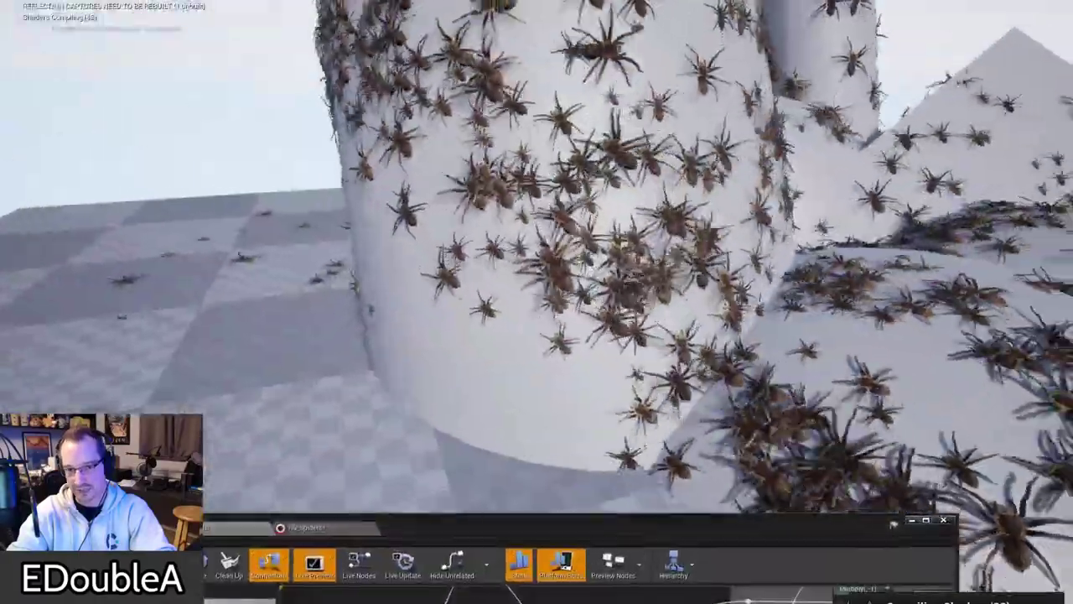
pyautogui.press('w')
pyautogui.moveTo(537, 251); pyautogui.dragTo(646, 205, button='right')
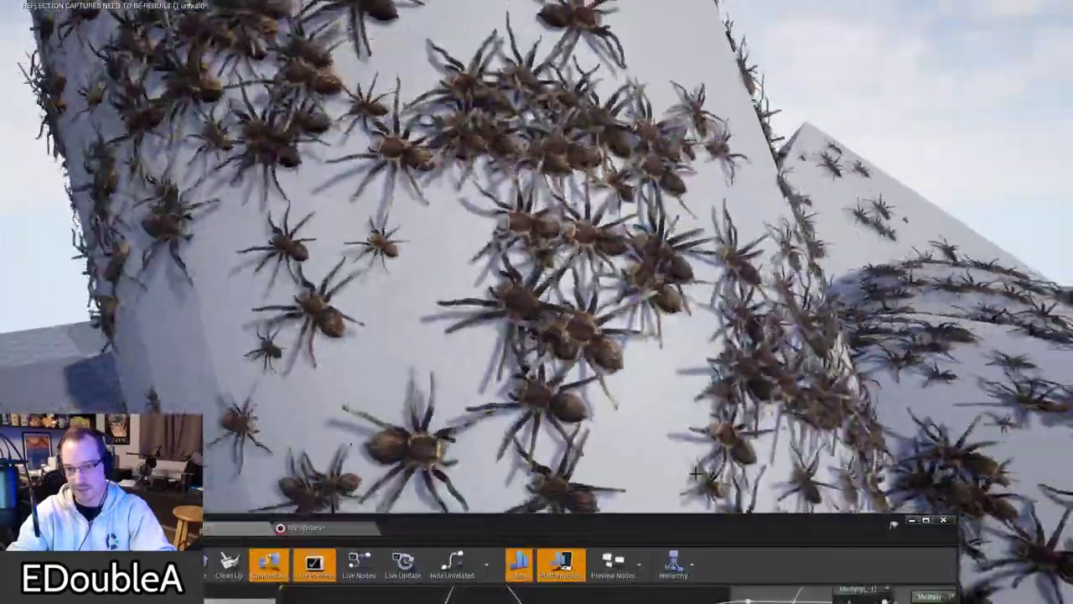
pyautogui.moveTo(683, 527); pyautogui.dragTo(728, 29)
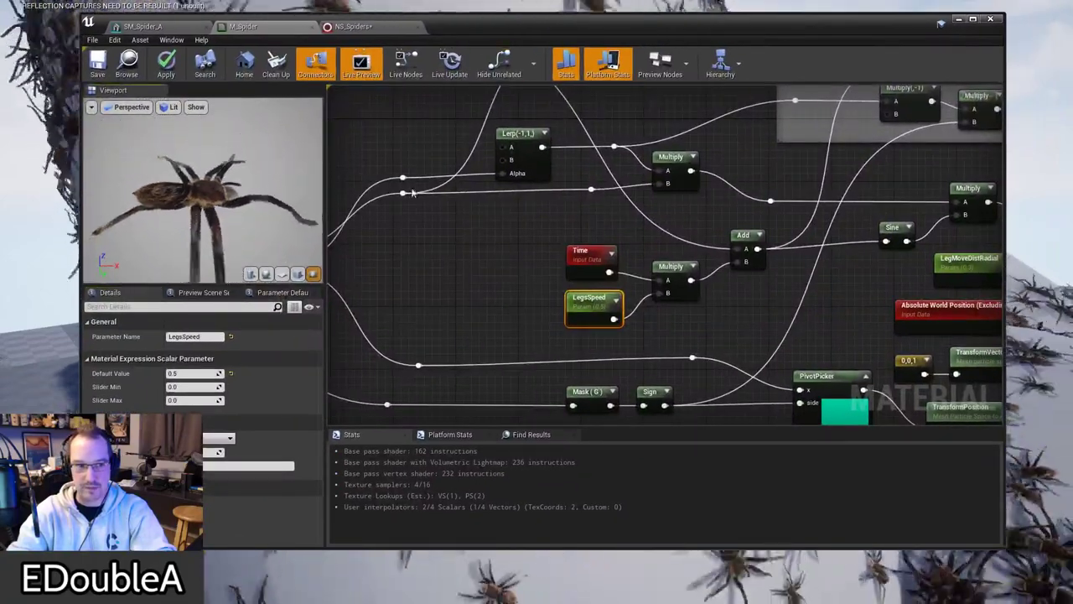
# Step: Leave the full-screen level view, widen the material preview and examine the spider's leg motion from the side and from above
pyautogui.moveTo(515, 25); pyautogui.dragTo(1072, 352)
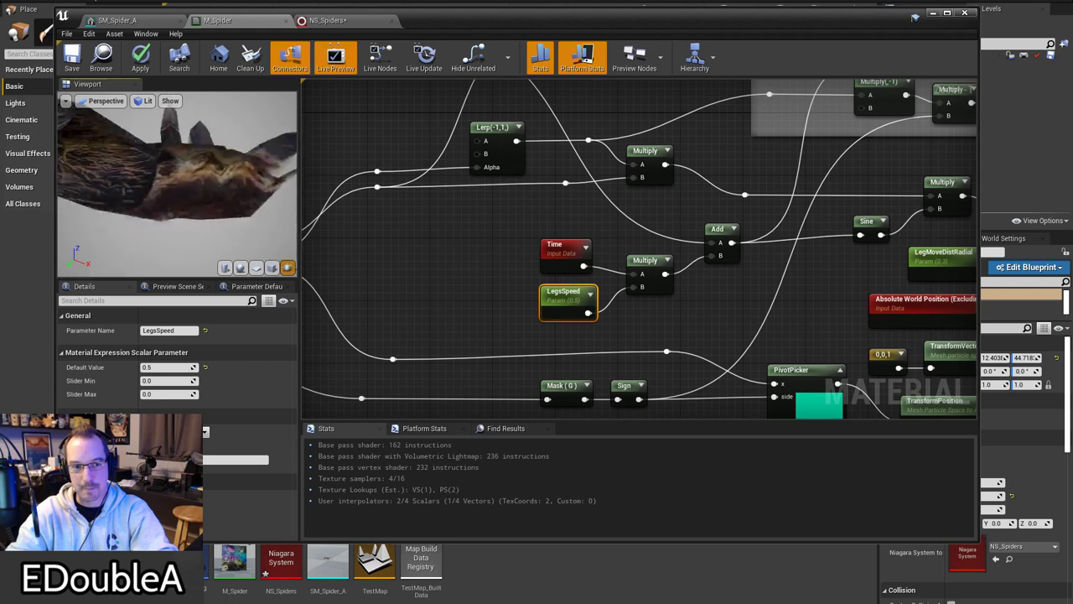
pyautogui.moveTo(185, 203)
pyautogui.mouseDown(button='right')
pyautogui.moveTo(186, 159)
pyautogui.moveTo(185, 203)
pyautogui.mouseUp(button='right')
pyautogui.scroll(-4, 185, 190)
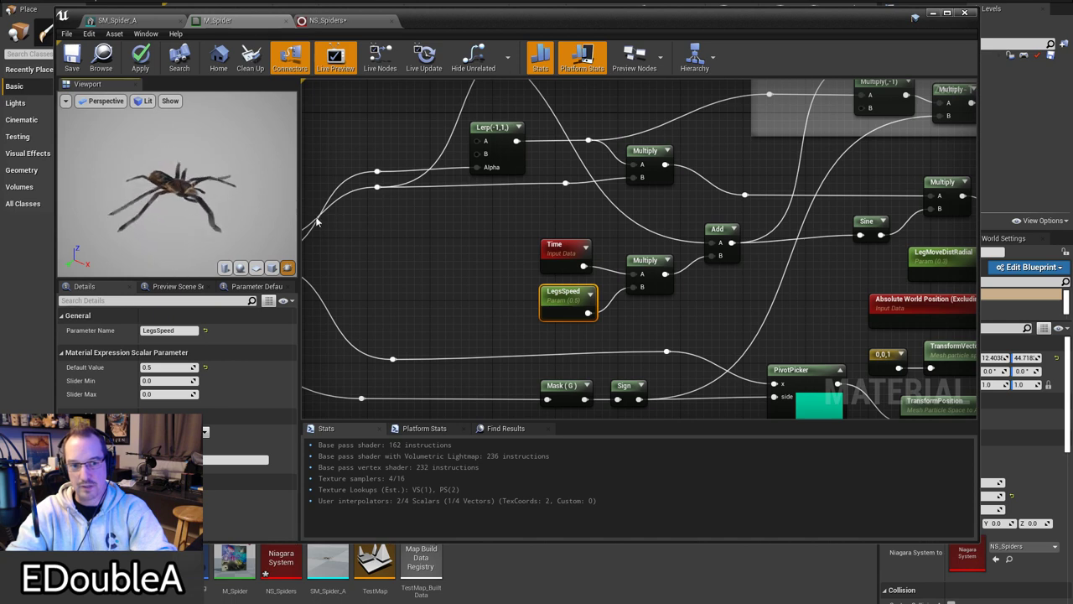
pyautogui.moveTo(299, 216); pyautogui.dragTo(331, 216)
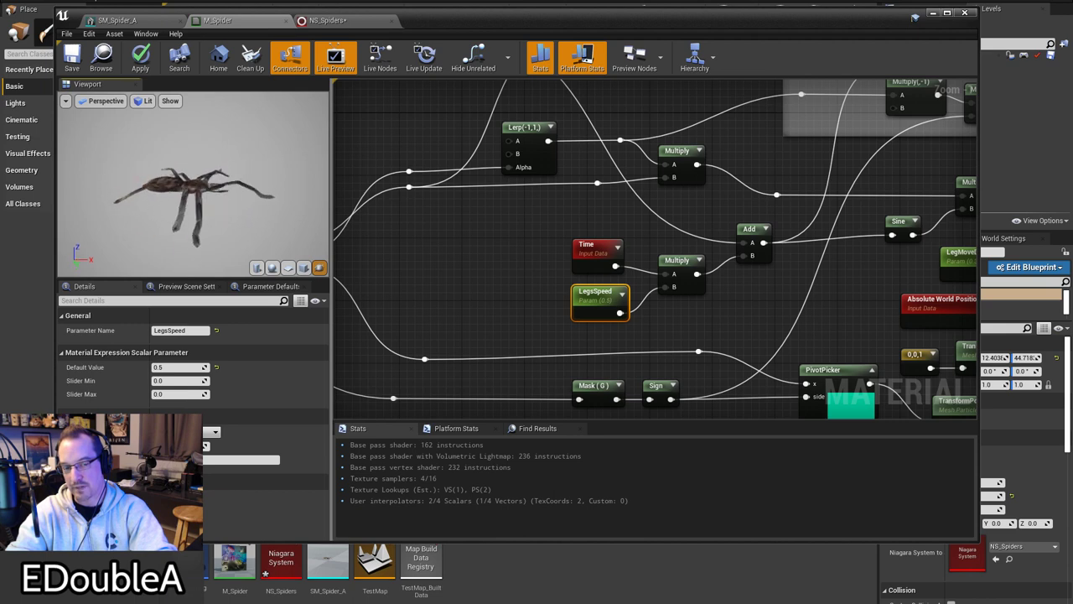
pyautogui.moveTo(194, 184); pyautogui.dragTo(230, 191)
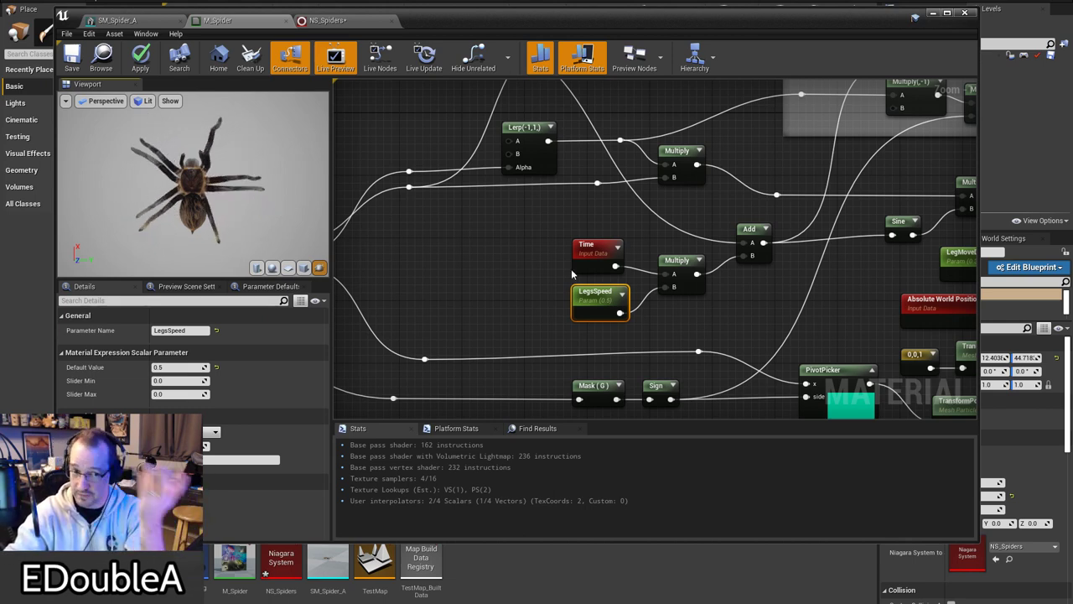
# Step: Wire the Subtract output directly into MakePrecise's InValue, bypassing the Add node that brings in Leg Lift, and apply the material
pyautogui.moveTo(551, 275); pyautogui.dragTo(712, 274, button='right')
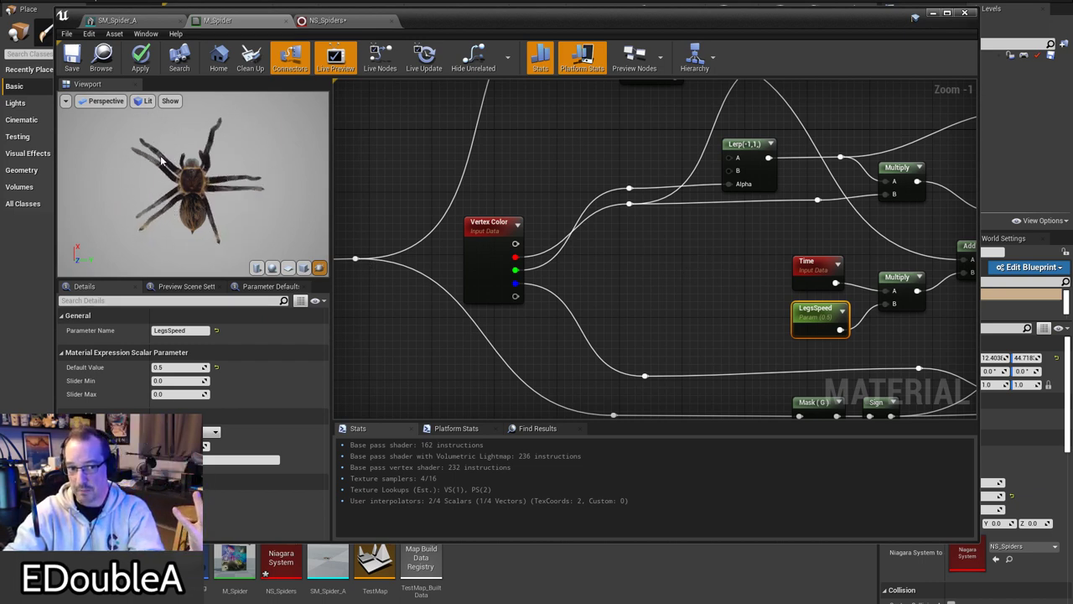
pyautogui.moveTo(513, 251); pyautogui.dragTo(334, 470, button='right')
pyautogui.moveTo(293, 245); pyautogui.dragTo(369, 265, button='right')
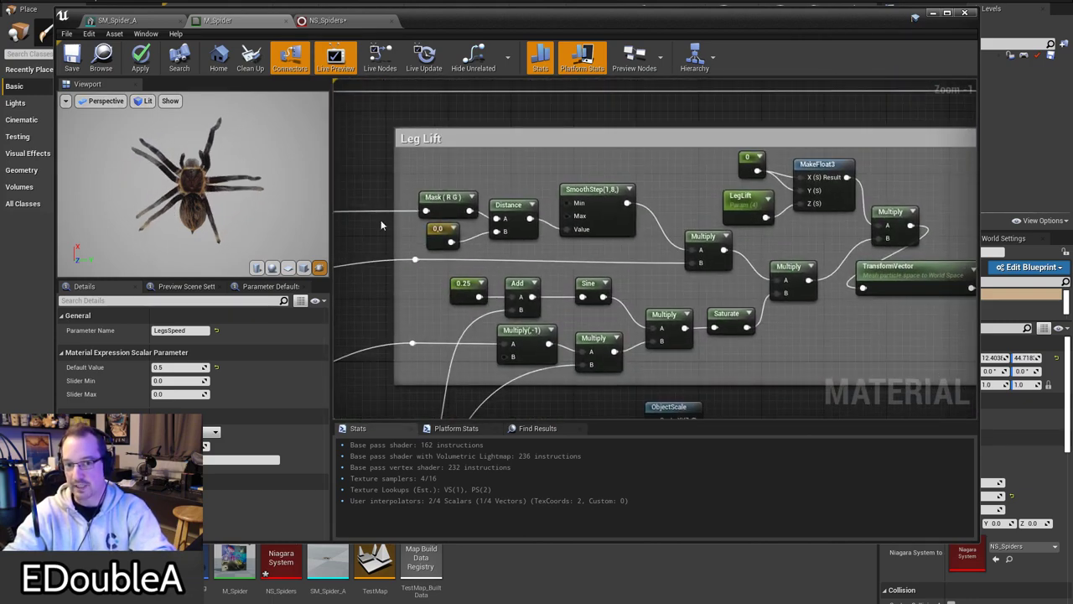
pyautogui.moveTo(645, 339); pyautogui.dragTo(140, 111, button='right')
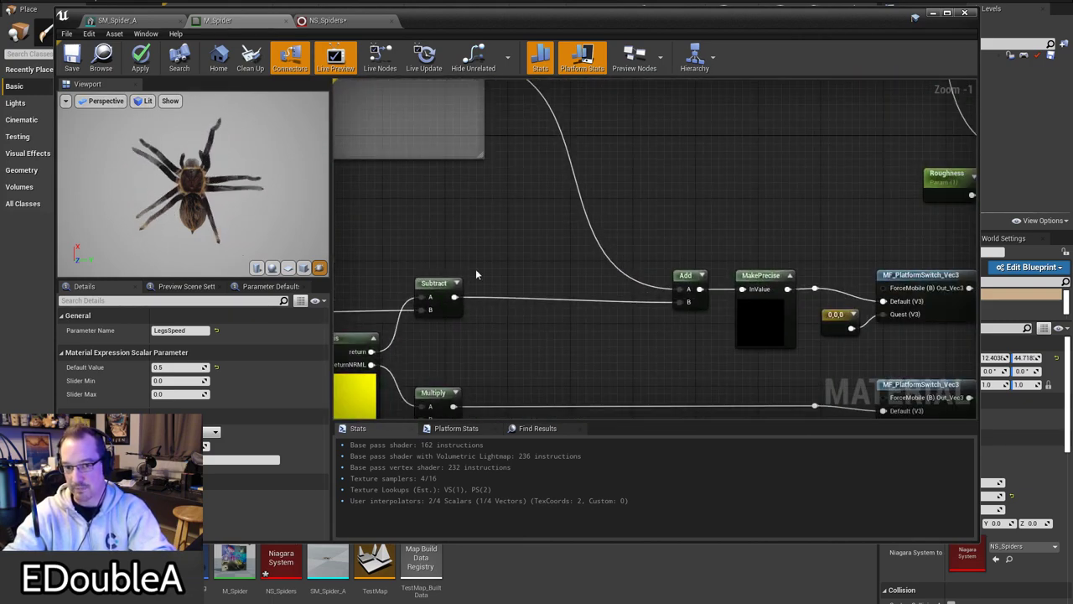
pyautogui.moveTo(452, 297); pyautogui.dragTo(795, 324)
pyautogui.moveTo(747, 292); pyautogui.dragTo(744, 290)
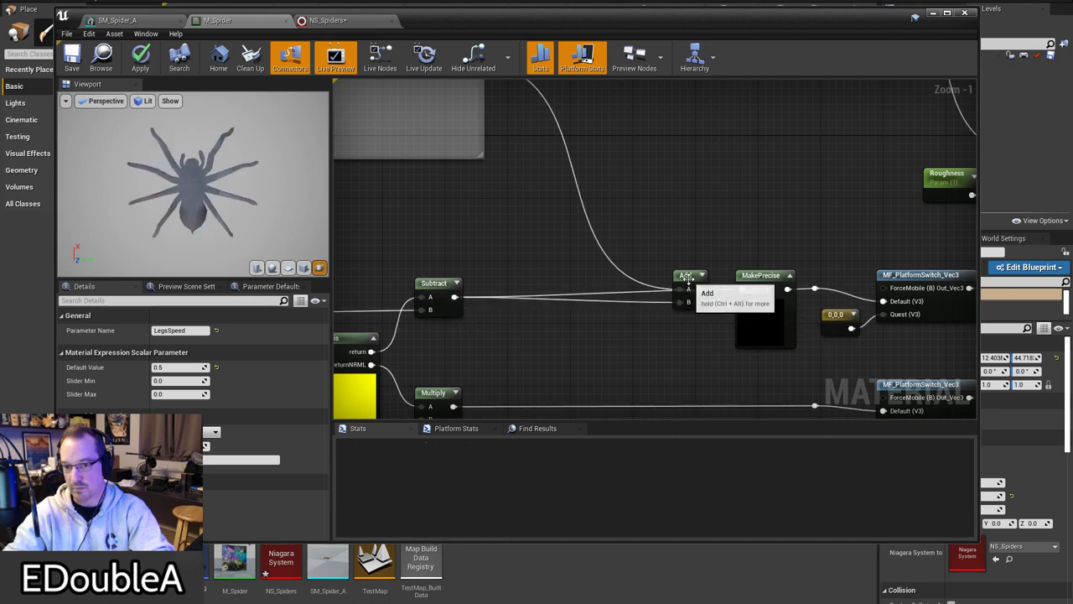
pyautogui.click(687, 289)
pyautogui.click(142, 58)
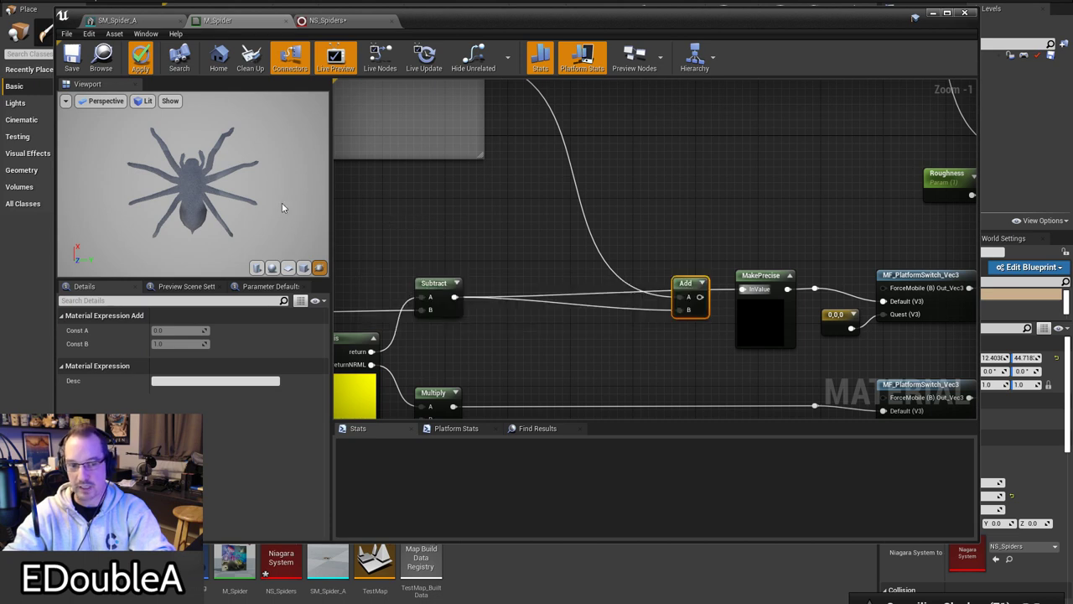
# Step: Add a RotateAboutAxis node to the material graph in the empty space above the Rot on Axis custom node
pyautogui.moveTo(397, 227); pyautogui.dragTo(500, 243, button='right')
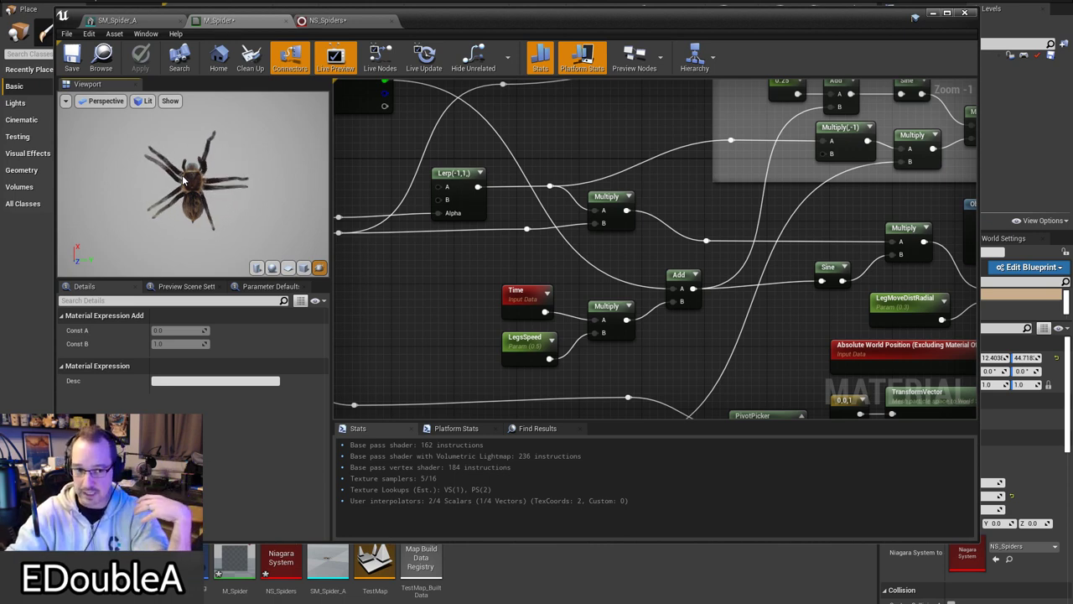
pyautogui.moveTo(754, 219); pyautogui.dragTo(44, 190, button='right')
pyautogui.moveTo(229, 202); pyautogui.dragTo(546, 93, button='right')
pyautogui.moveTo(807, 157); pyautogui.dragTo(790, 208, button='right')
pyautogui.rightClick(790, 207)
pyautogui.write('about')
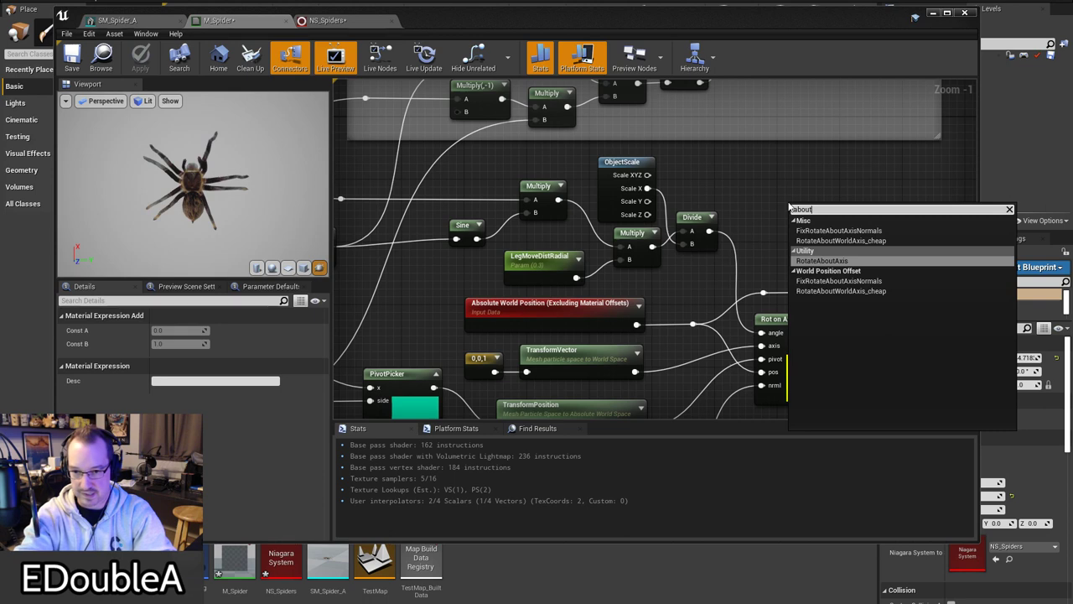
pyautogui.click(845, 261)
pyautogui.moveTo(841, 213); pyautogui.dragTo(818, 165)
pyautogui.moveTo(851, 251); pyautogui.dragTo(690, 311, button='right')
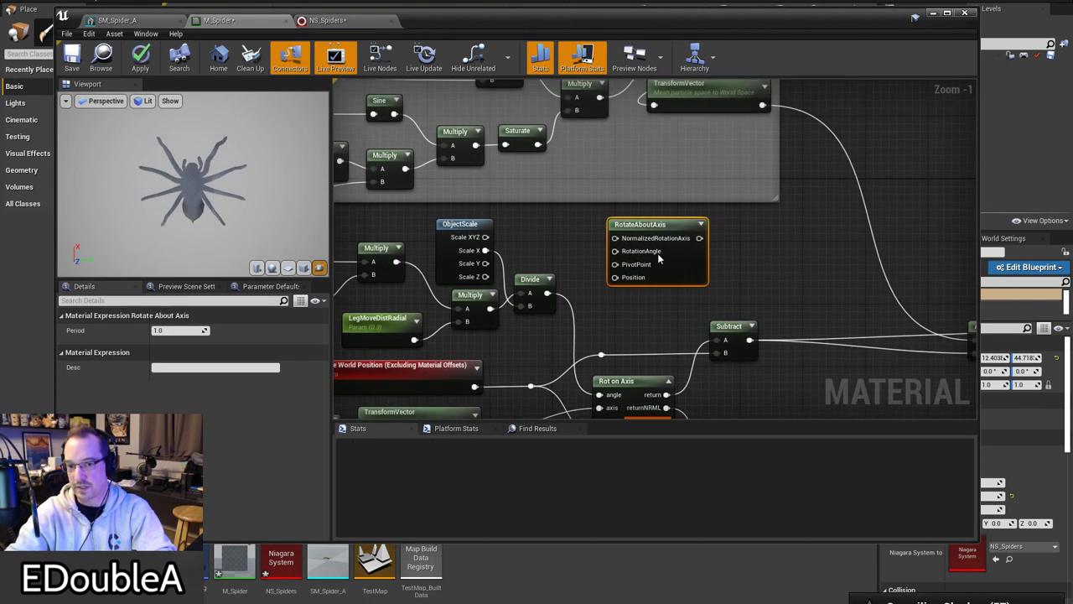
pyautogui.scroll(1, 644, 251)
pyautogui.moveTo(682, 223)
pyautogui.mouseDown()
pyautogui.moveTo(717, 215)
pyautogui.moveTo(692, 232)
pyautogui.mouseUp()
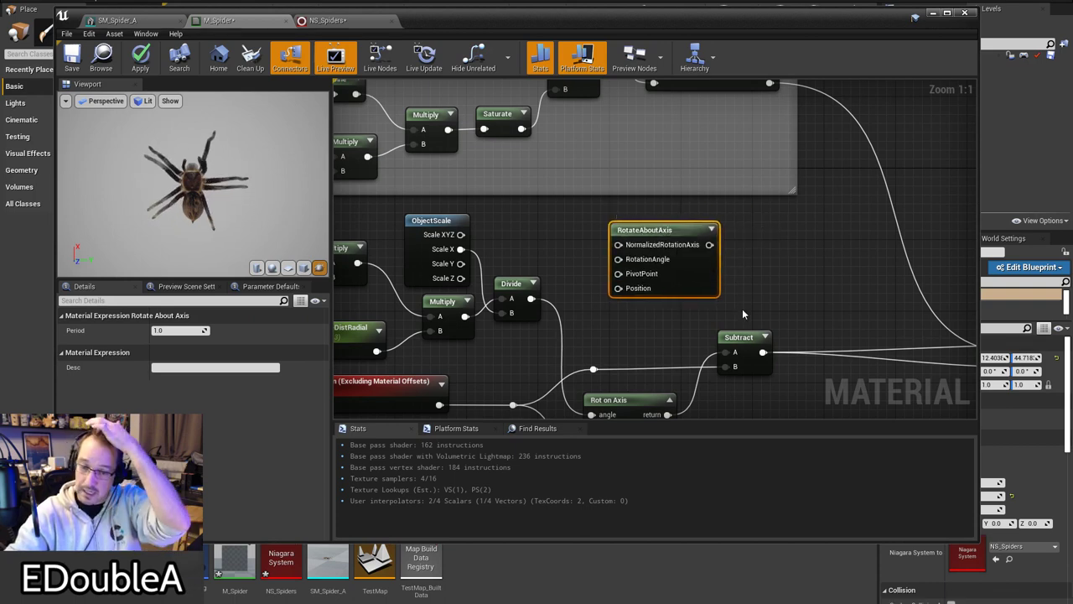
# Step: Compare RotateAboutAxis with the Rot on Axis custom node and delete the RotateAboutAxis node
pyautogui.moveTo(739, 308); pyautogui.dragTo(683, 197, button='right')
pyautogui.click(658, 286)
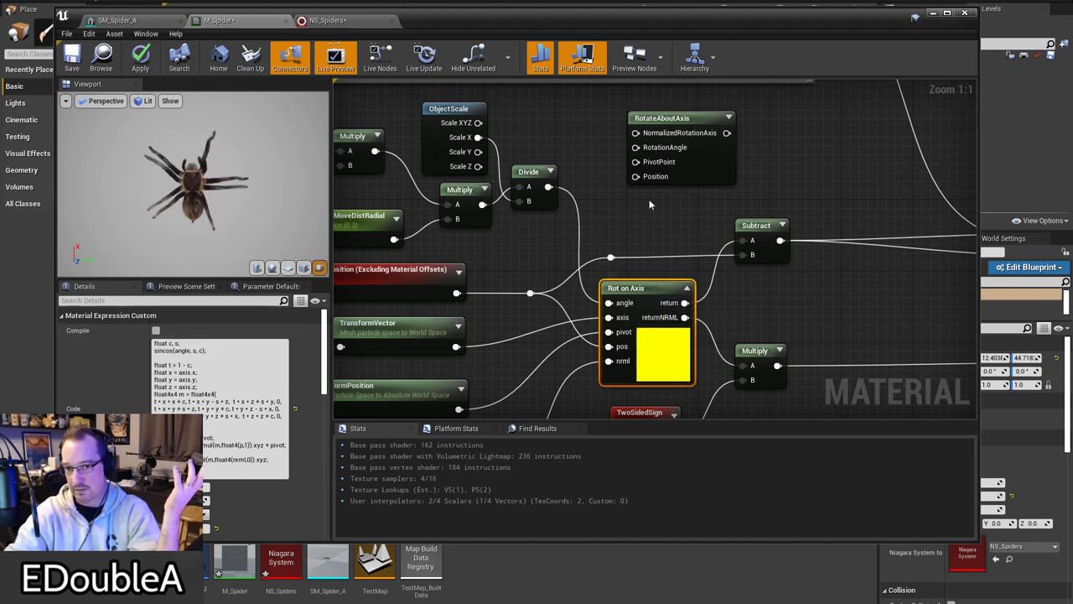
pyautogui.moveTo(684, 162); pyautogui.dragTo(674, 179)
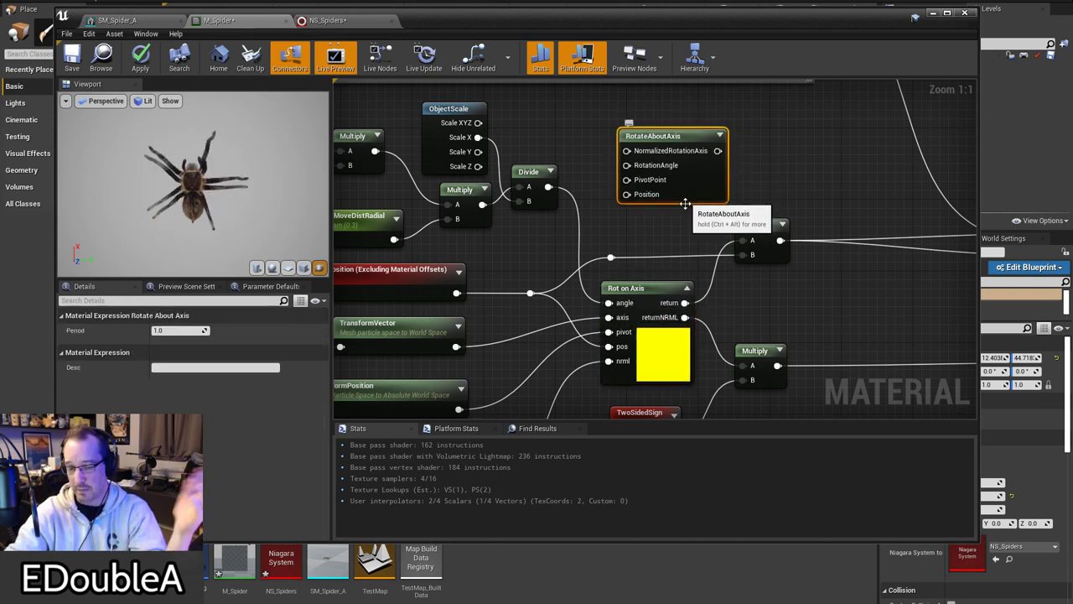
pyautogui.press('Delete')
# Step: Select the Rot on Axis custom node and examine its code, its inputs and its position and normal outputs
pyautogui.moveTo(672, 251); pyautogui.dragTo(672, 148, button='right')
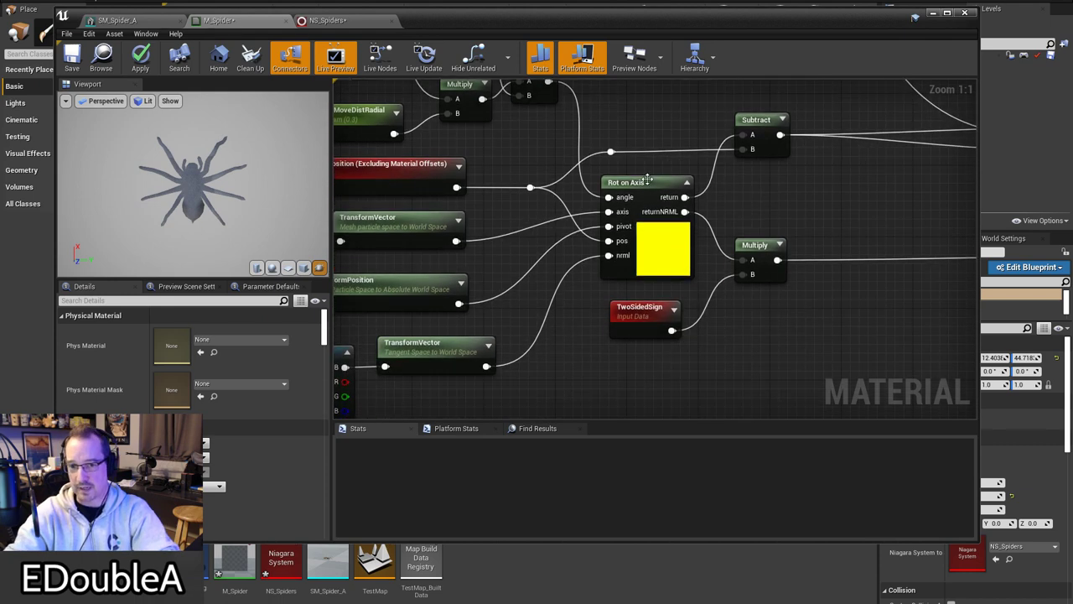
pyautogui.click(647, 182)
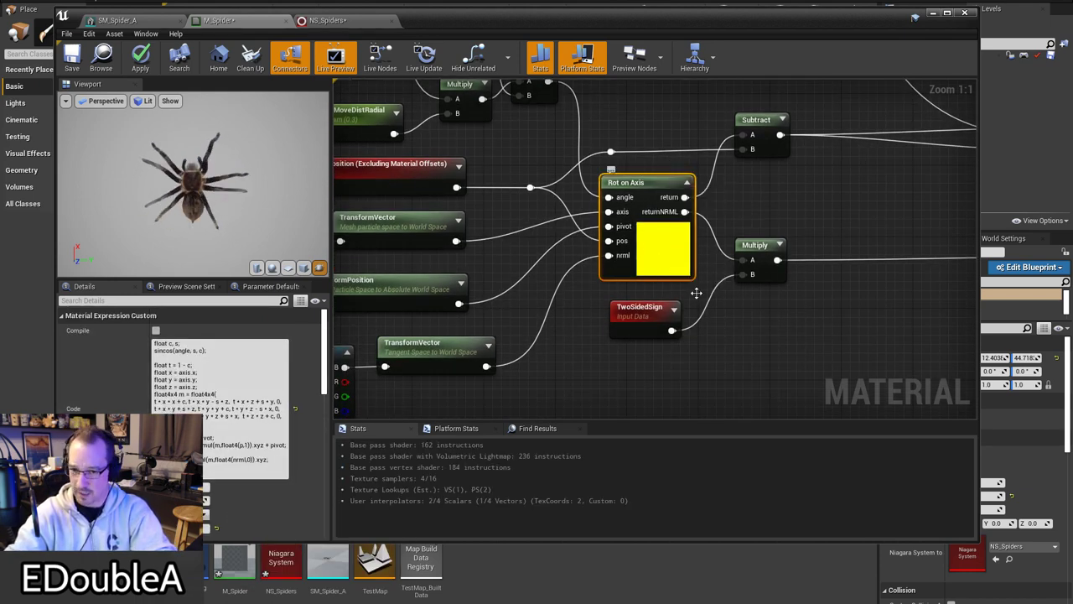
pyautogui.moveTo(704, 304); pyautogui.dragTo(694, 329, button='right')
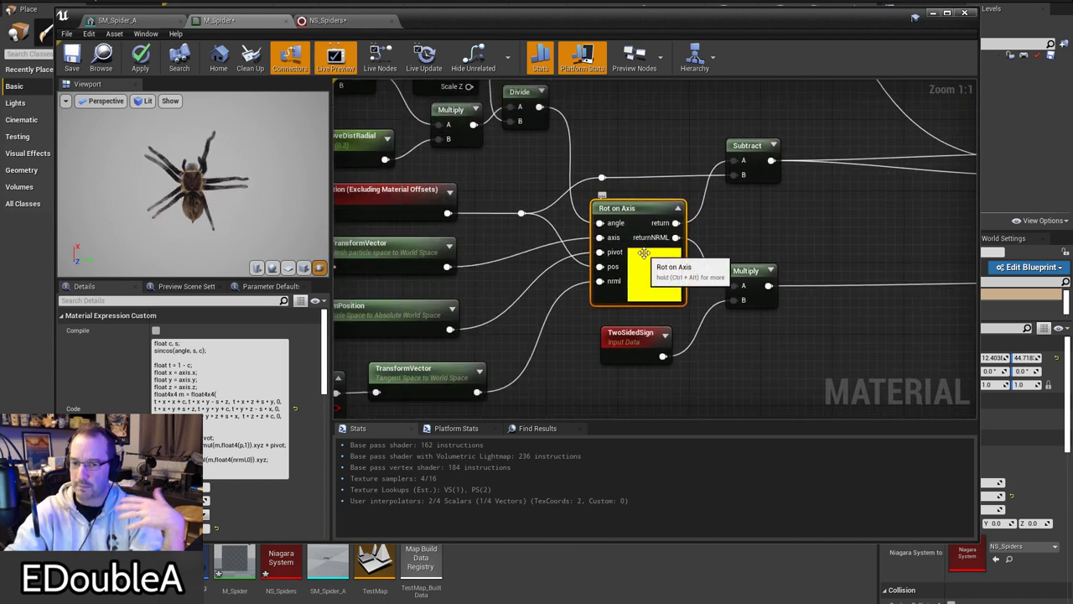
# Step: Place a RotateAboutAxis node above the Rot on Axis custom node again and adjust its position there
pyautogui.moveTo(646, 113); pyautogui.dragTo(637, 183, button='right')
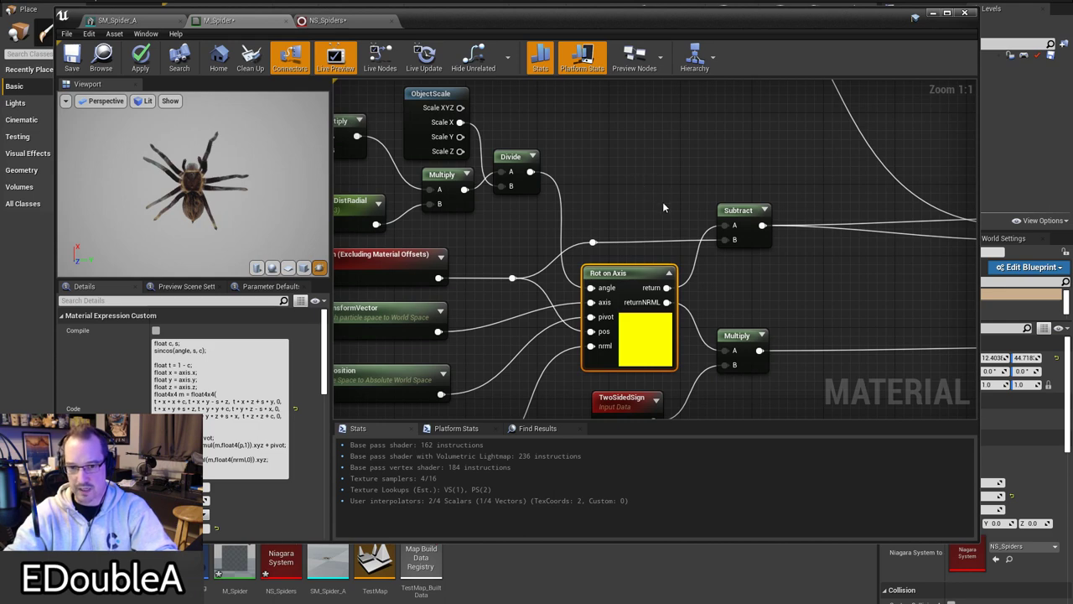
pyautogui.rightClick(662, 202)
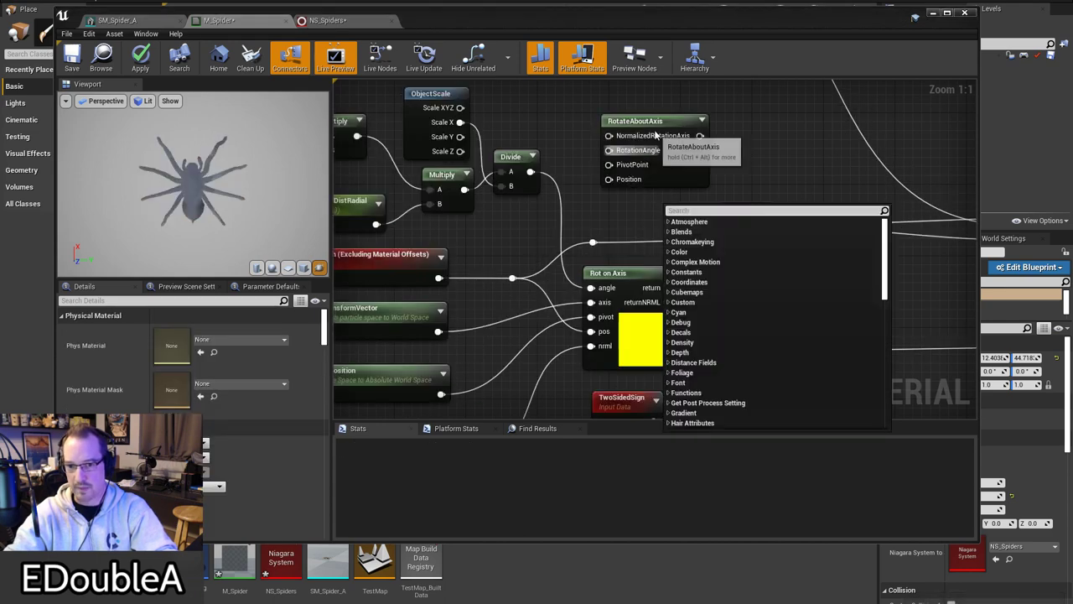
pyautogui.click(663, 124)
pyautogui.moveTo(663, 124); pyautogui.dragTo(712, 128)
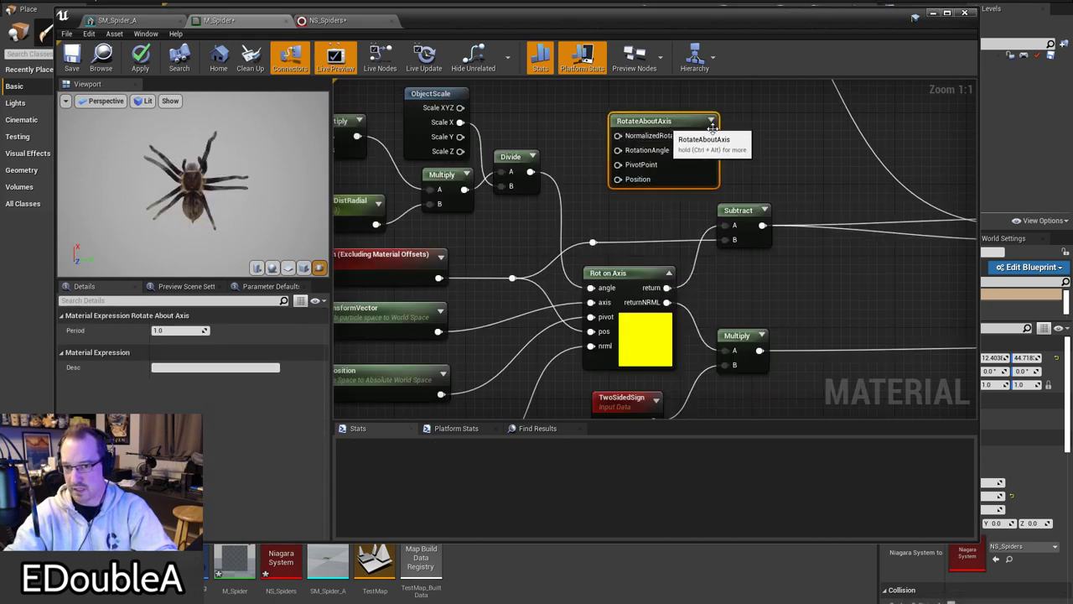
# Step: Follow the graph to the M_Spider output node and examine how the offset feeds World Position Offset
pyautogui.moveTo(780, 153); pyautogui.dragTo(554, 178, button='right')
pyautogui.scroll(-3, 554, 178)
pyautogui.press('Delete')
pyautogui.click(476, 153)
pyautogui.moveTo(826, 146); pyautogui.dragTo(531, 168, button='right')
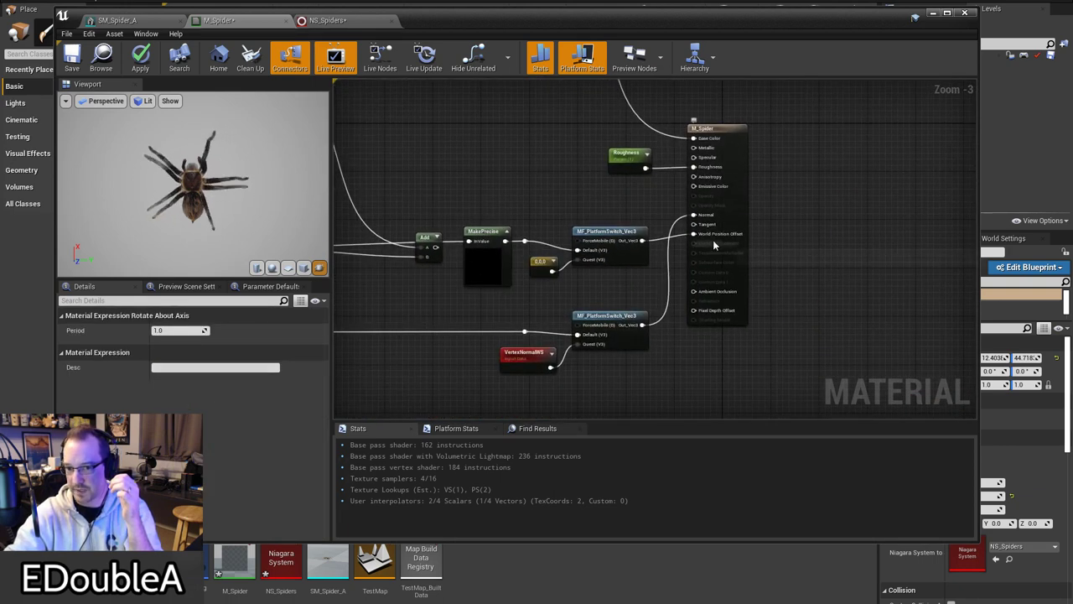
pyautogui.moveTo(615, 168); pyautogui.dragTo(903, 164, button='right')
pyautogui.moveTo(546, 177); pyautogui.dragTo(731, 184, button='right')
pyautogui.scroll(2, 644, 182)
# Step: Examine the RotateAboutAxis node's rotation, pivot and position inputs and its output next to the Rot on Axis and Subtract nodes
pyautogui.moveTo(653, 180); pyautogui.dragTo(629, 167)
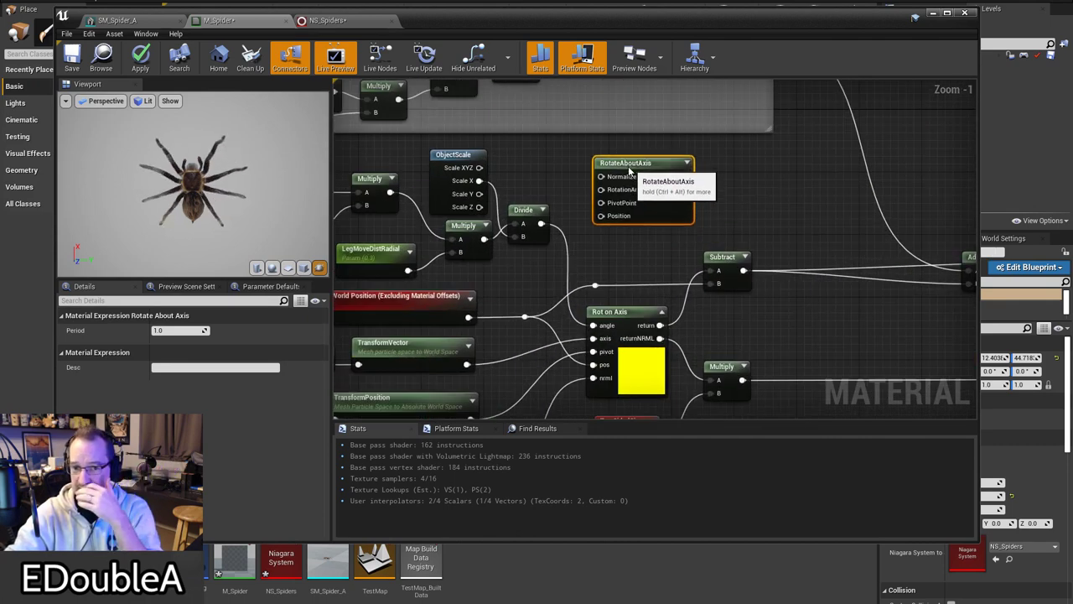
pyautogui.moveTo(670, 205); pyautogui.dragTo(625, 213, button='right')
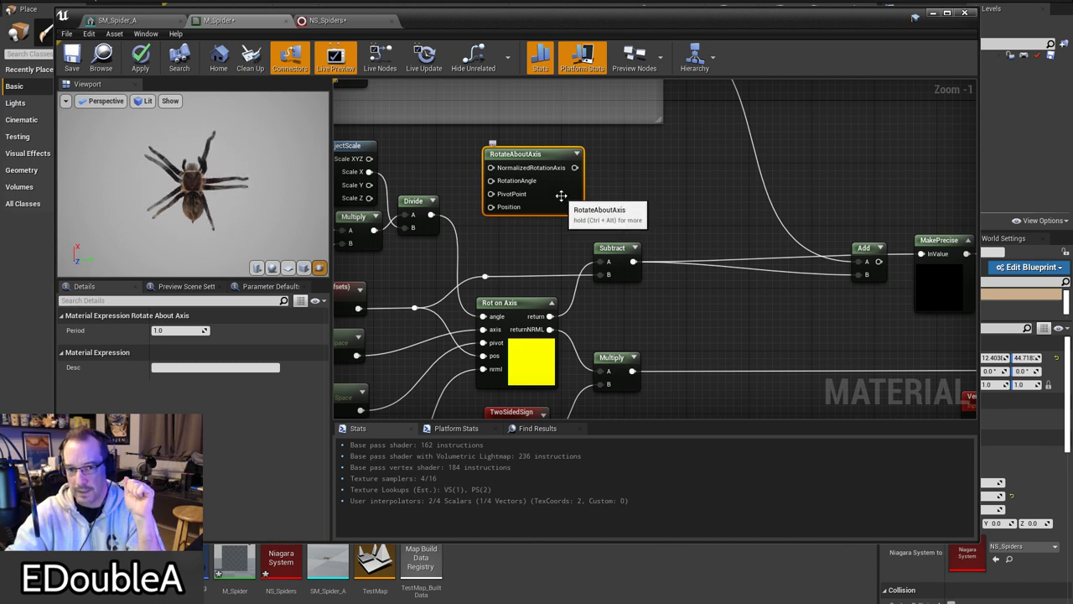
pyautogui.moveTo(608, 199); pyautogui.dragTo(559, 157, button='right')
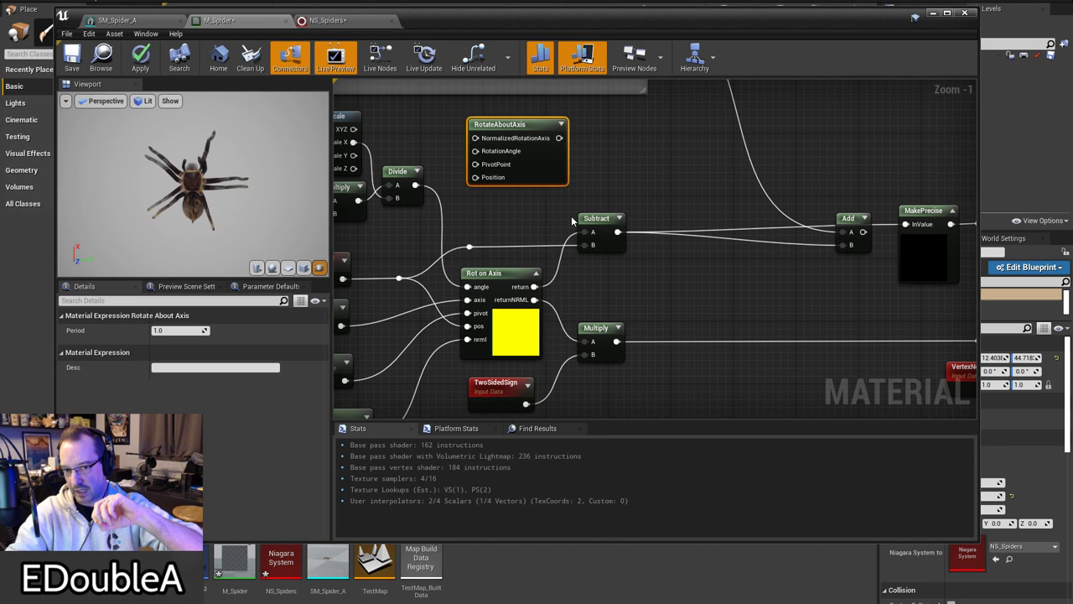
pyautogui.moveTo(559, 138); pyautogui.dragTo(616, 144)
pyautogui.click(582, 176)
pyautogui.moveTo(583, 173); pyautogui.dragTo(609, 153, button='right')
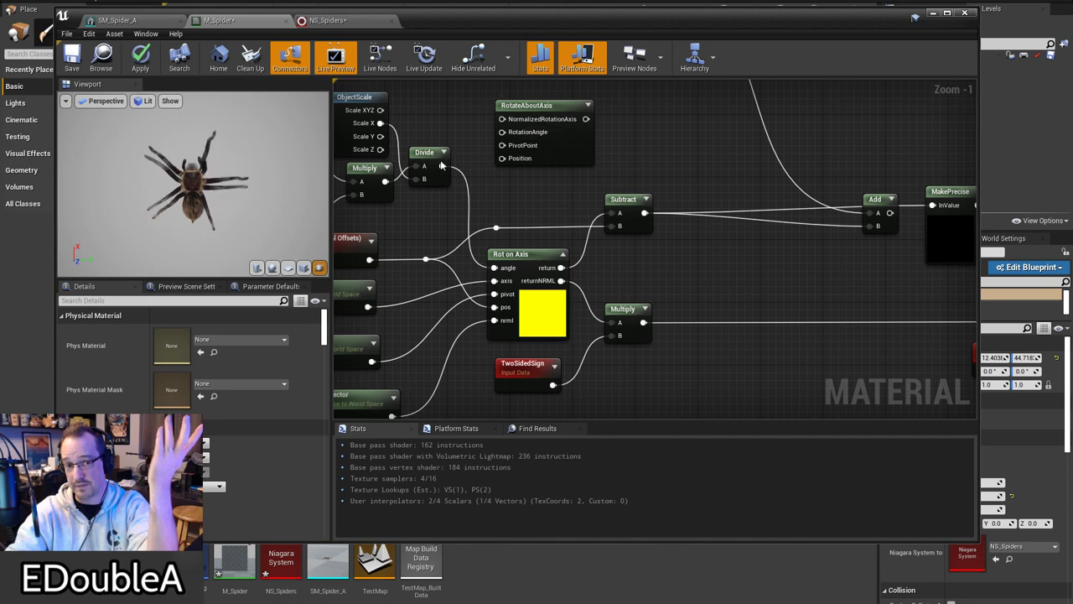
pyautogui.click(578, 154)
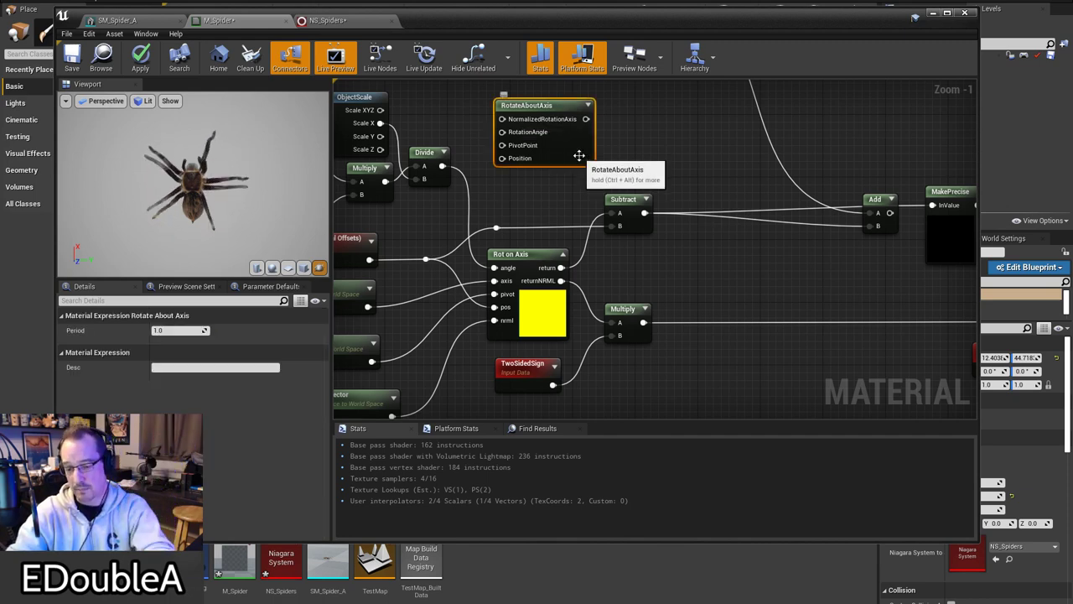
# Step: Shift the RotateAboutAxis node aside and return it to the space above the Rot on Axis node
pyautogui.moveTo(623, 175); pyautogui.dragTo(646, 235, button='right')
pyautogui.moveTo(590, 207); pyautogui.dragTo(736, 191)
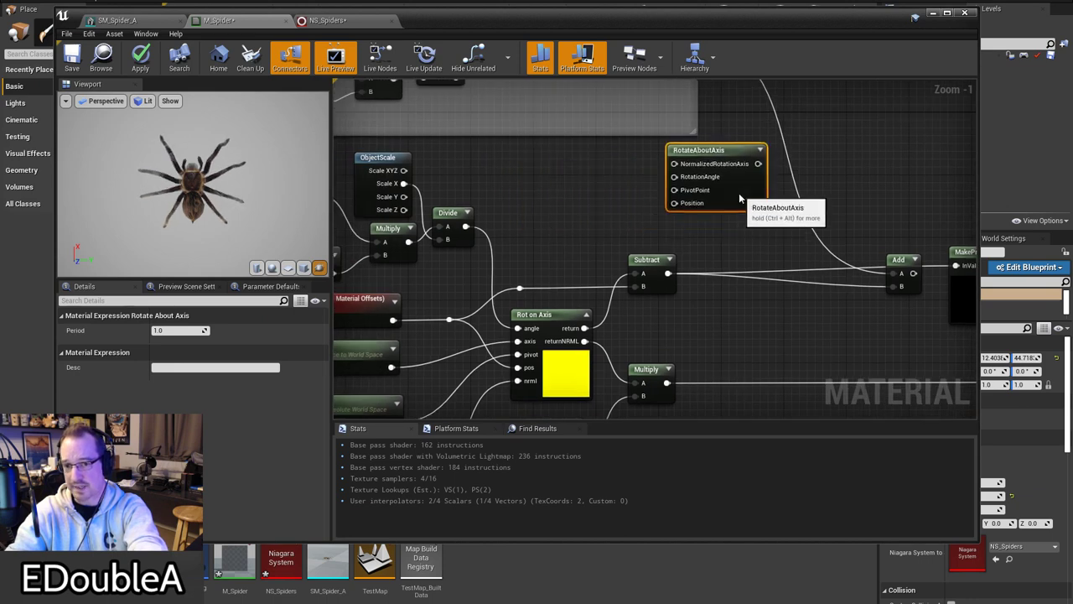
pyautogui.moveTo(762, 244); pyautogui.dragTo(672, 300, button='right')
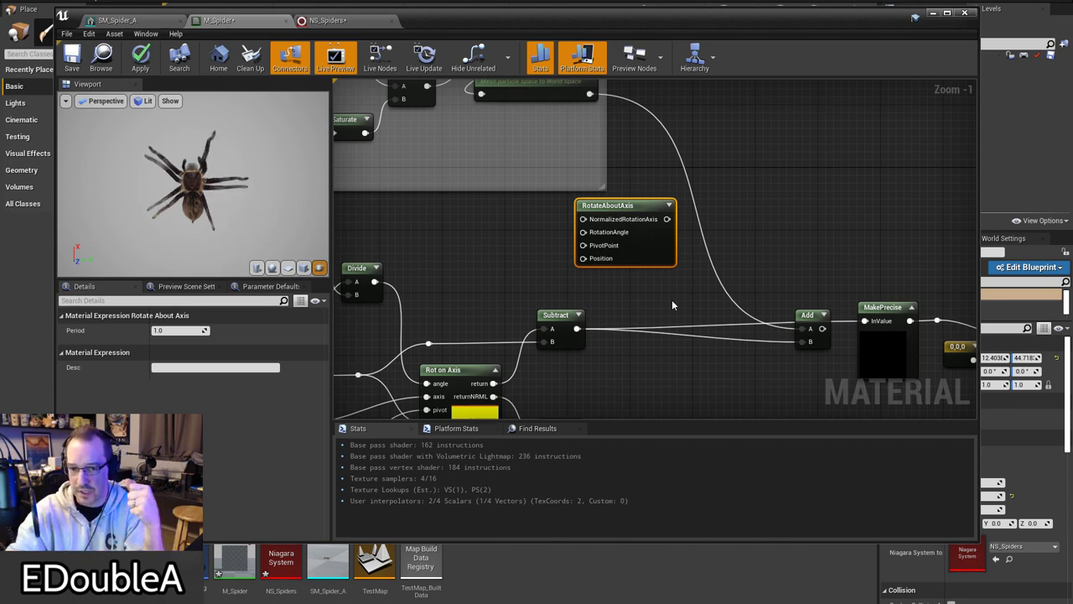
pyautogui.moveTo(656, 248); pyautogui.dragTo(508, 251)
pyautogui.moveTo(513, 278); pyautogui.dragTo(570, 212, button='right')
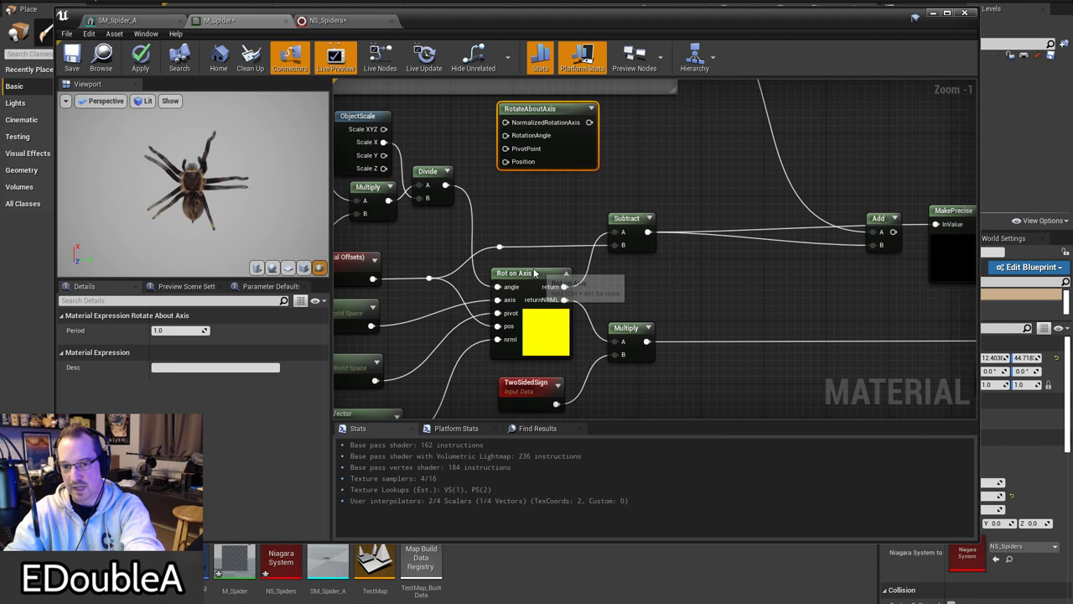
# Step: Copy the complete custom code of the Rot on Axis node
pyautogui.click(534, 273)
pyautogui.moveTo(528, 251); pyautogui.dragTo(574, 206, button='right')
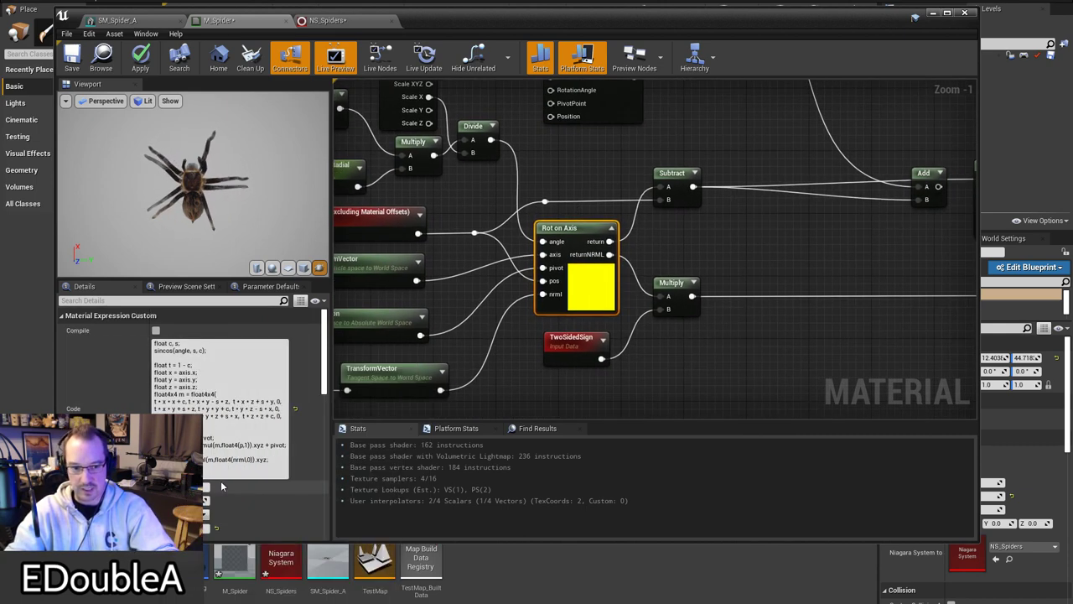
pyautogui.click(216, 444)
pyautogui.hotkey('ctrl', 'a')
pyautogui.hotkey('ctrl', 'c')
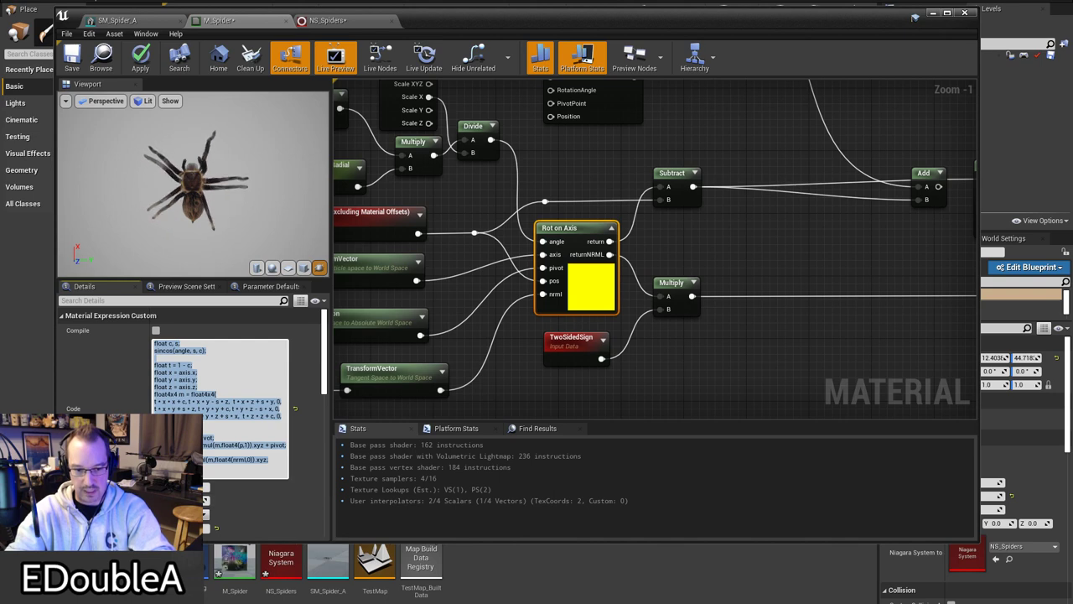
# Step: Switch to Sublime Text and replace the untitled file's contents with the copied rotation code
pyautogui.hotkey('alt', 'Tab')
pyautogui.hotkey('ctrl', 'a')
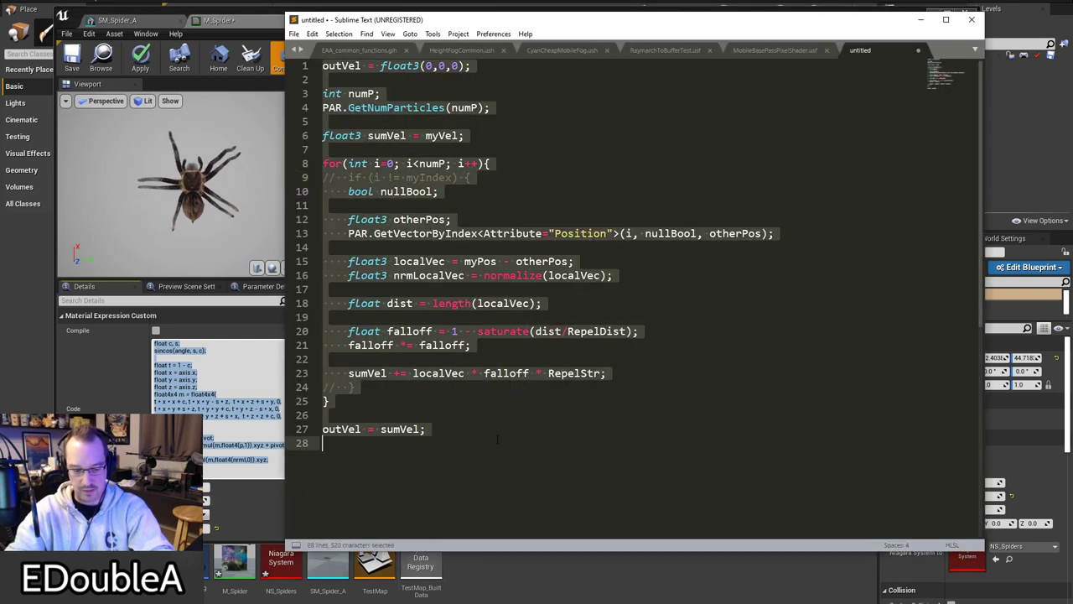
pyautogui.hotkey('ctrl', 'v')
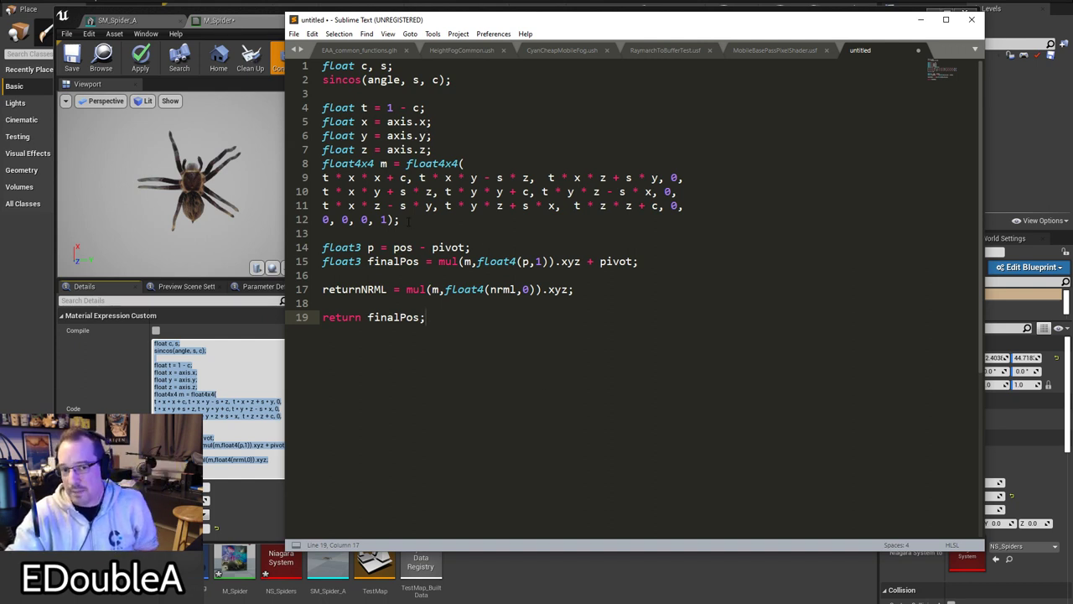
# Step: Examine the float4x4 rotation matrix and the returnNRML line in the code, and return to the M_Spider material graph
pyautogui.moveTo(410, 221); pyautogui.dragTo(324, 163)
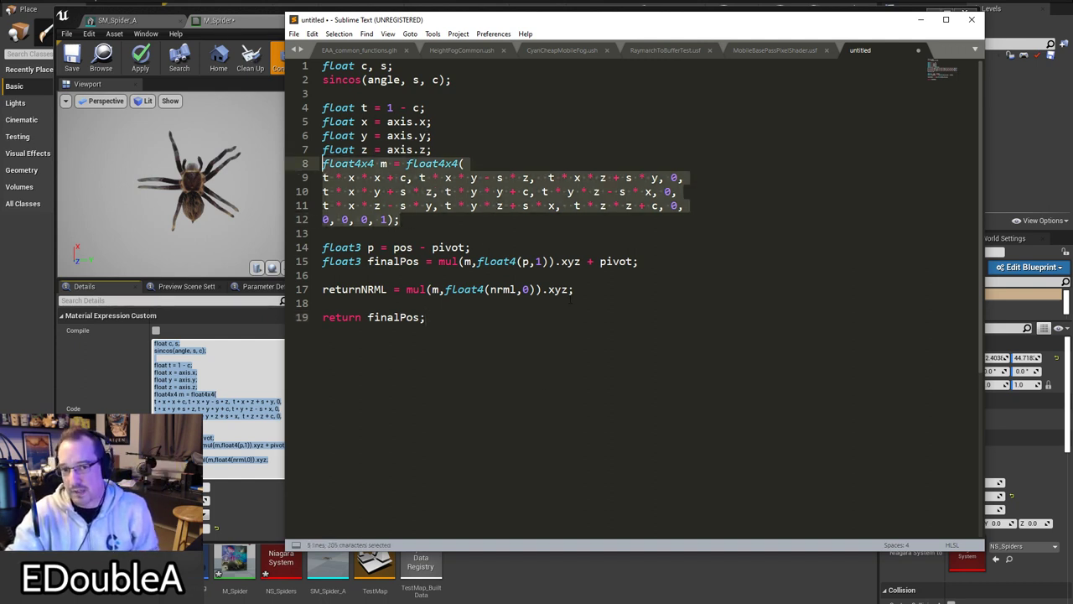
pyautogui.click(561, 346)
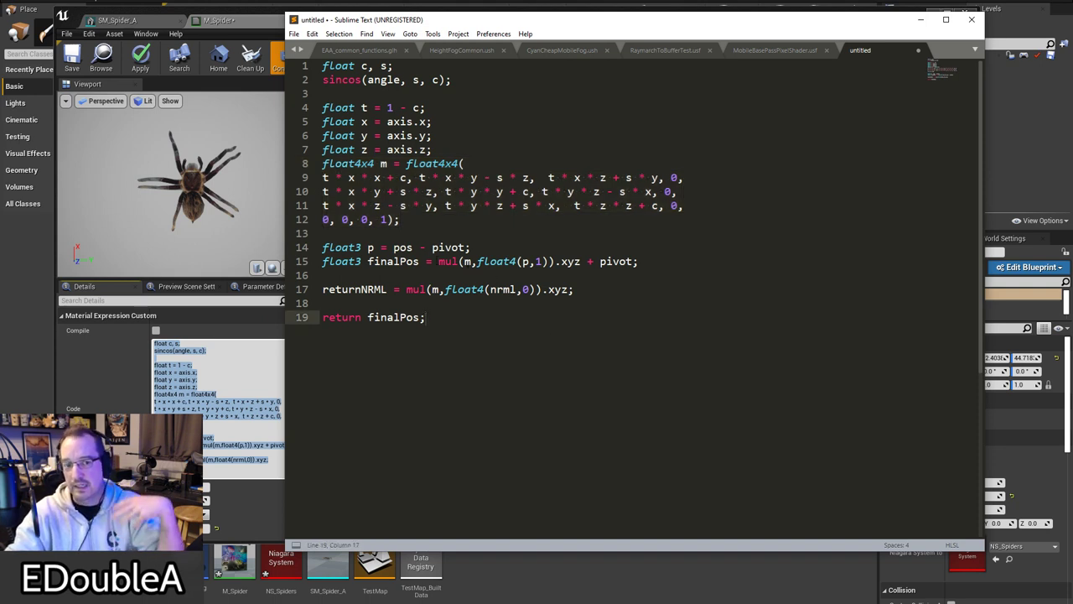
pyautogui.moveTo(417, 220); pyautogui.dragTo(324, 163)
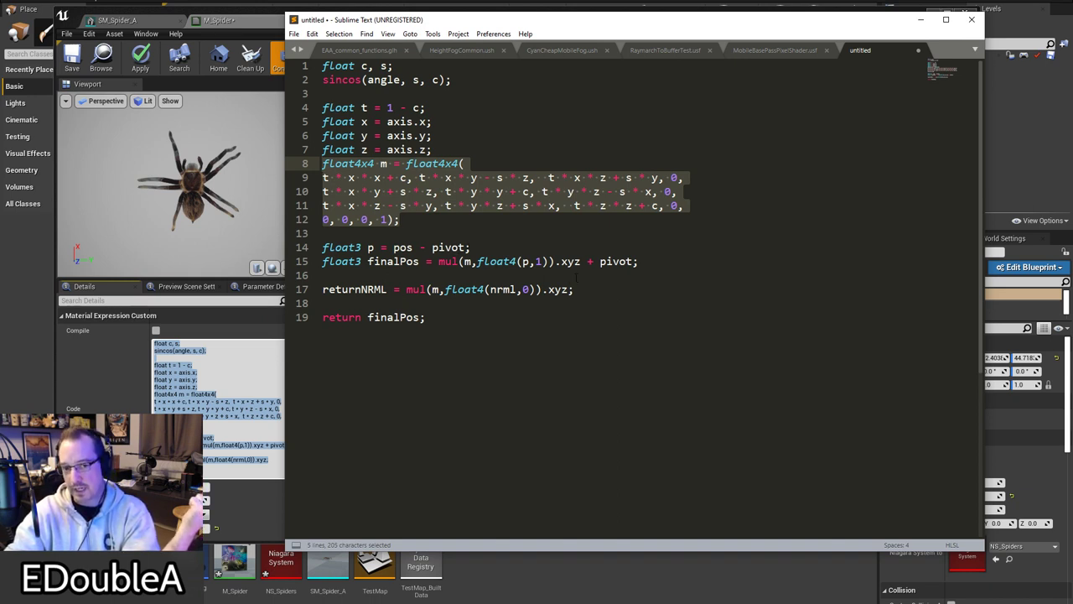
pyautogui.moveTo(420, 223); pyautogui.dragTo(299, 161)
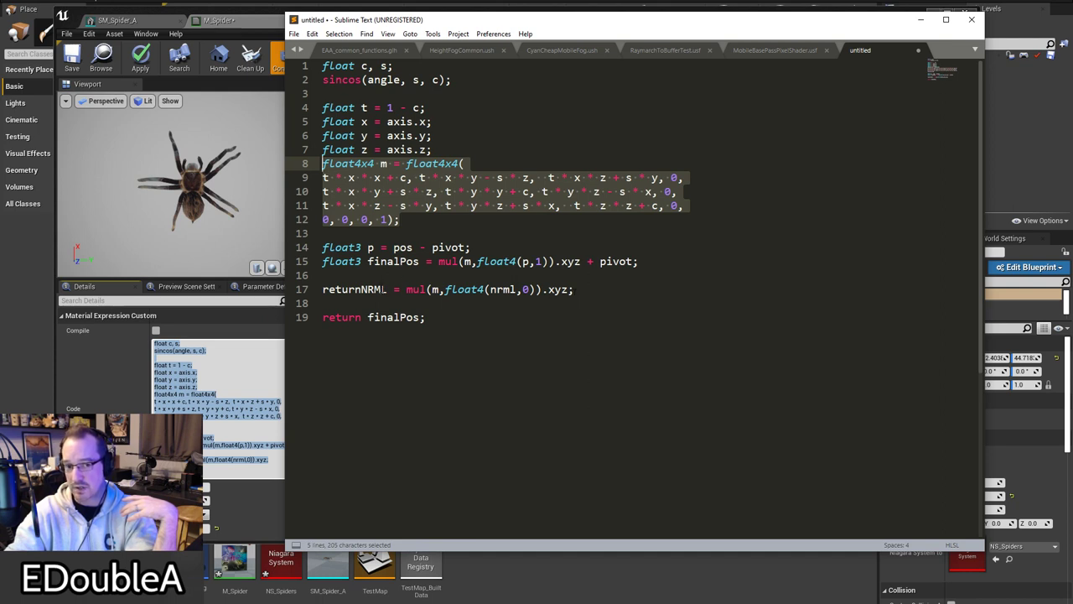
pyautogui.moveTo(589, 290); pyautogui.dragTo(322, 289)
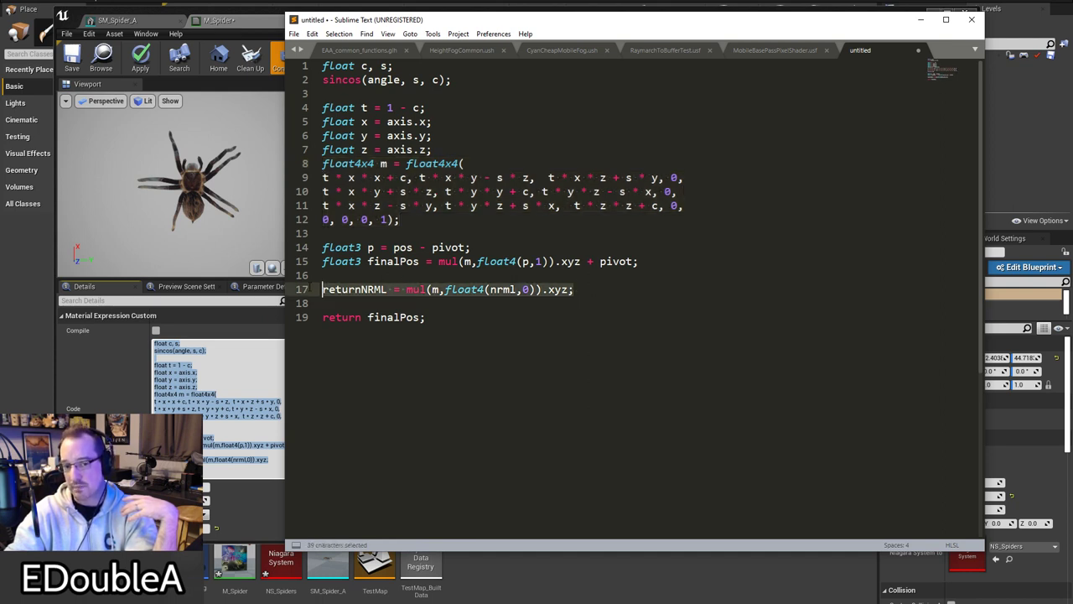
pyautogui.moveTo(744, 32); pyautogui.dragTo(1072, 130)
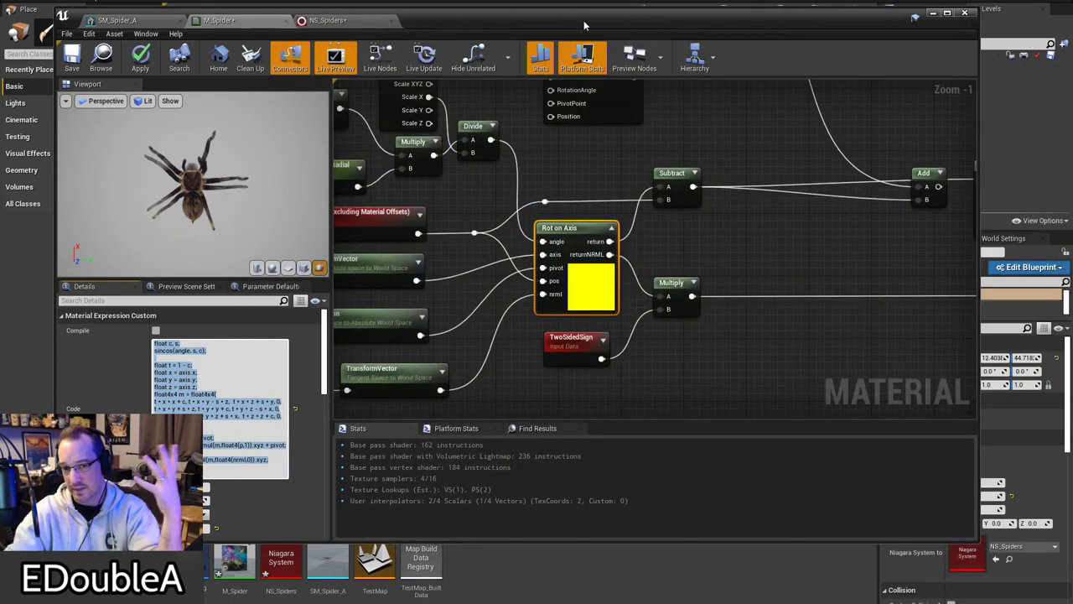
# Step: Examine the Rot on Axis return and returnNRML connections to Subtract and Multiply, and compare the node with RotateAboutAxis
pyautogui.click(583, 234)
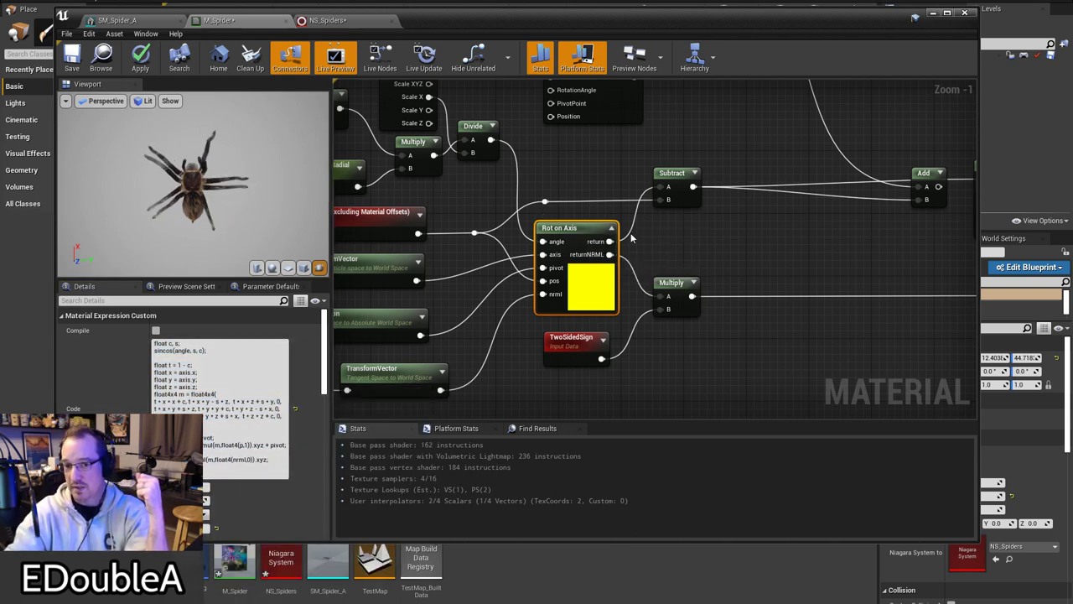
pyautogui.click(677, 173)
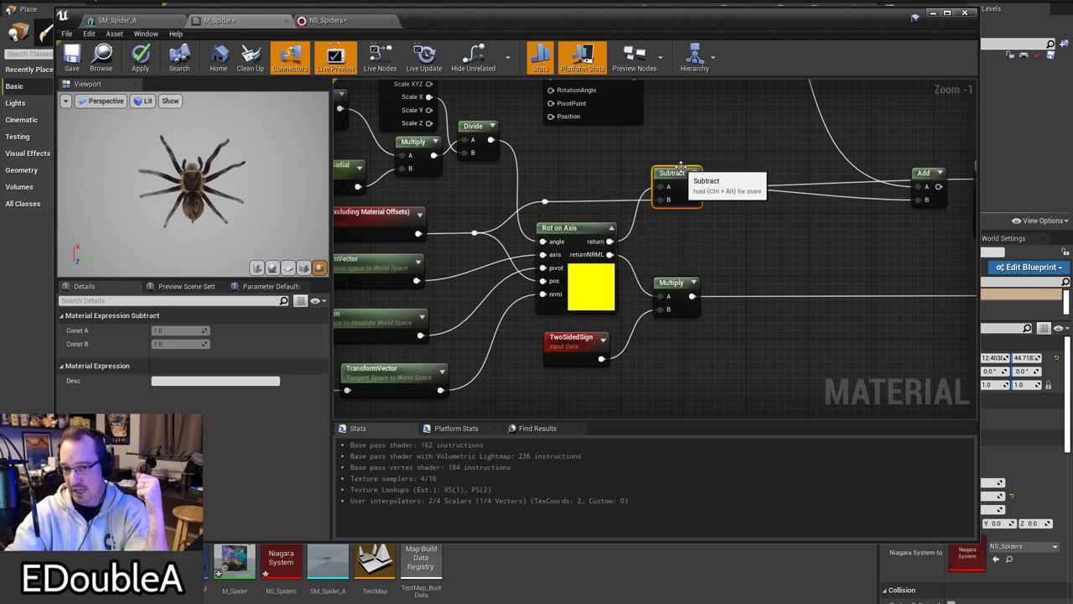
pyautogui.click(671, 283)
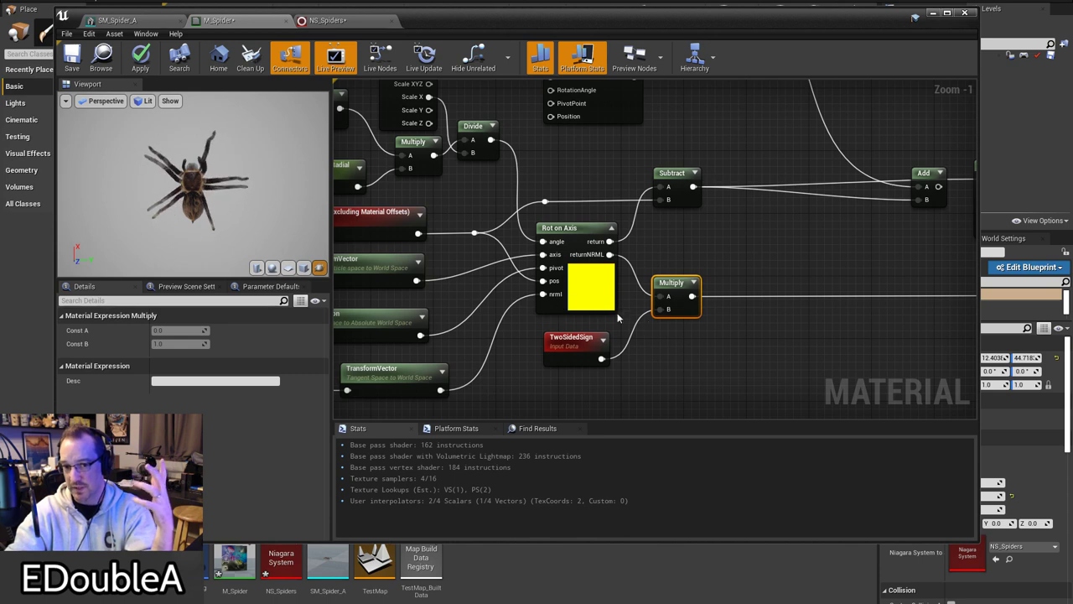
pyautogui.moveTo(703, 260); pyautogui.dragTo(725, 331, button='right')
pyautogui.click(595, 300)
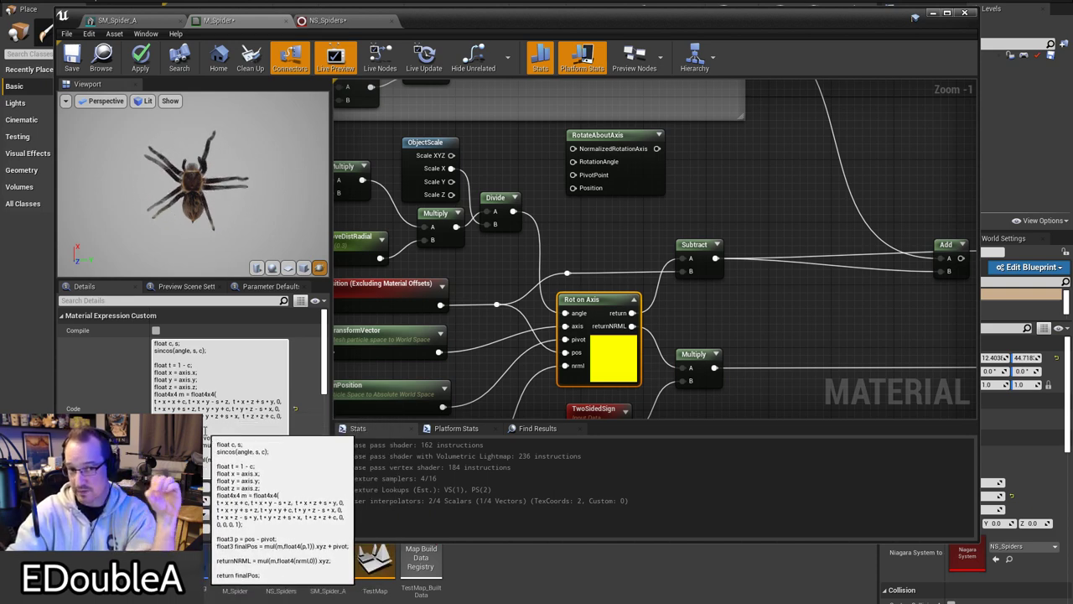
pyautogui.moveTo(743, 250); pyautogui.dragTo(594, 208, button='right')
pyautogui.moveTo(526, 181); pyautogui.dragTo(571, 237, button='right')
pyautogui.moveTo(483, 148)
pyautogui.mouseDown()
pyautogui.moveTo(663, 182)
pyautogui.moveTo(474, 162)
pyautogui.mouseUp()
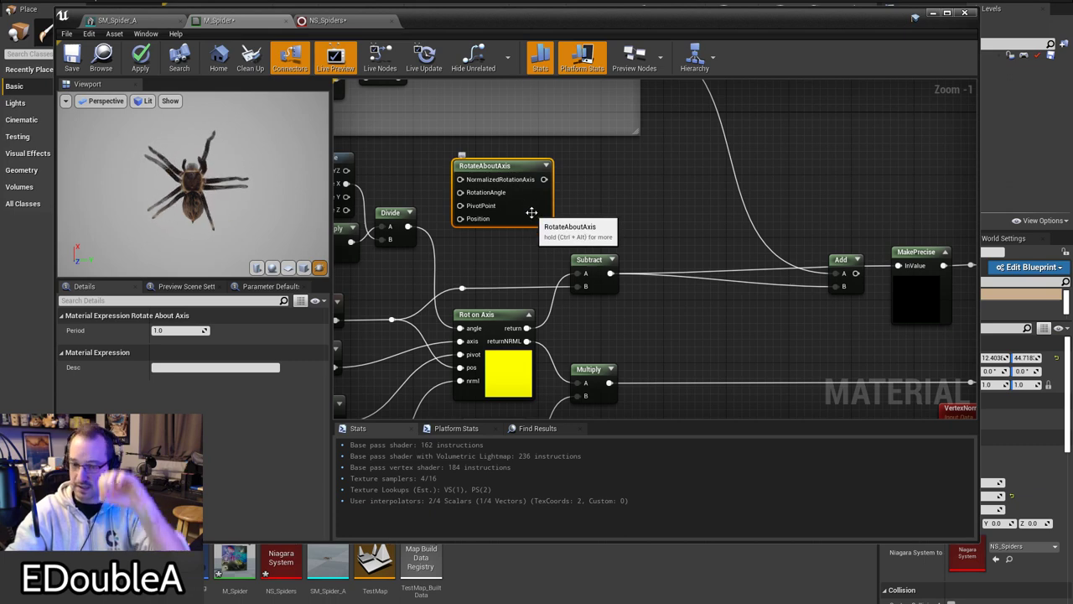
# Step: Examine how Absolute World Position (Excluding Material Offsets) is subtracted from the Rot on Axis return output
pyautogui.moveTo(604, 297); pyautogui.dragTo(817, 206, button='right')
pyautogui.click(731, 221)
pyautogui.click(839, 212)
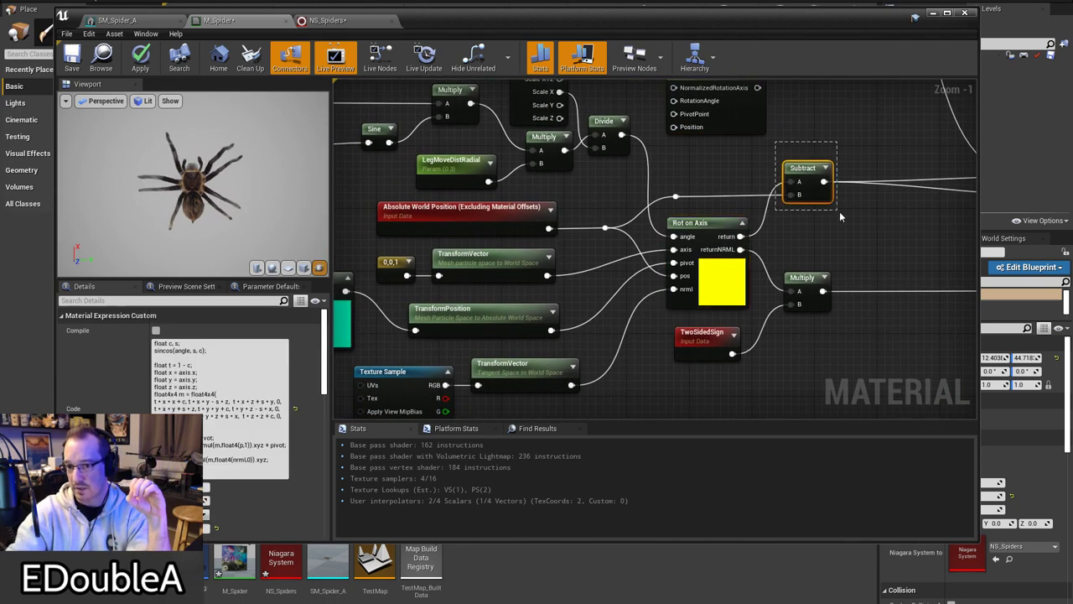
pyautogui.click(543, 228)
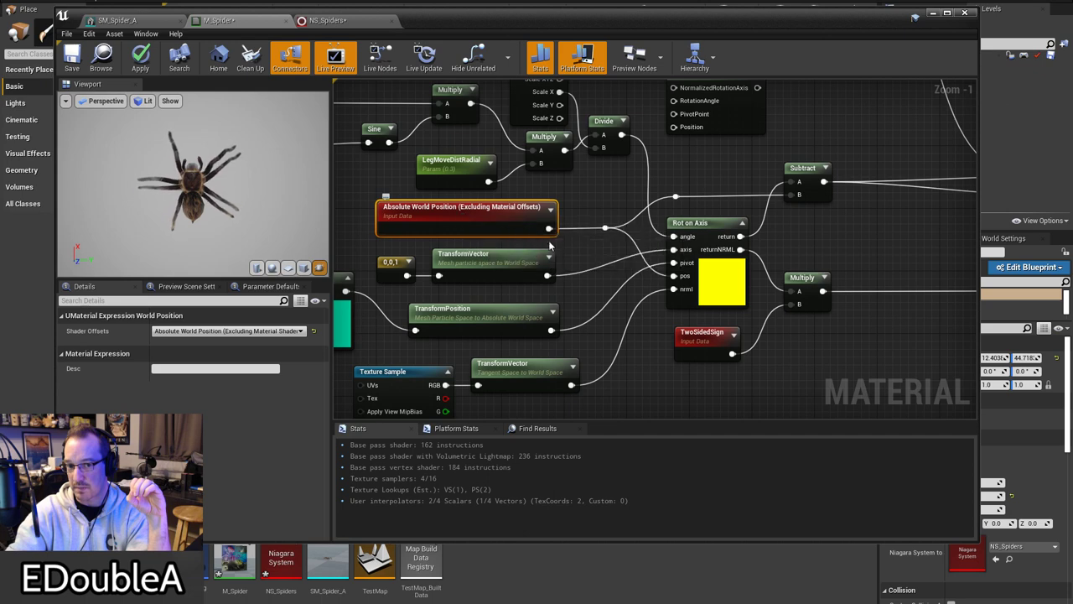
pyautogui.click(806, 188)
pyautogui.moveTo(838, 239); pyautogui.dragTo(731, 255, button='right')
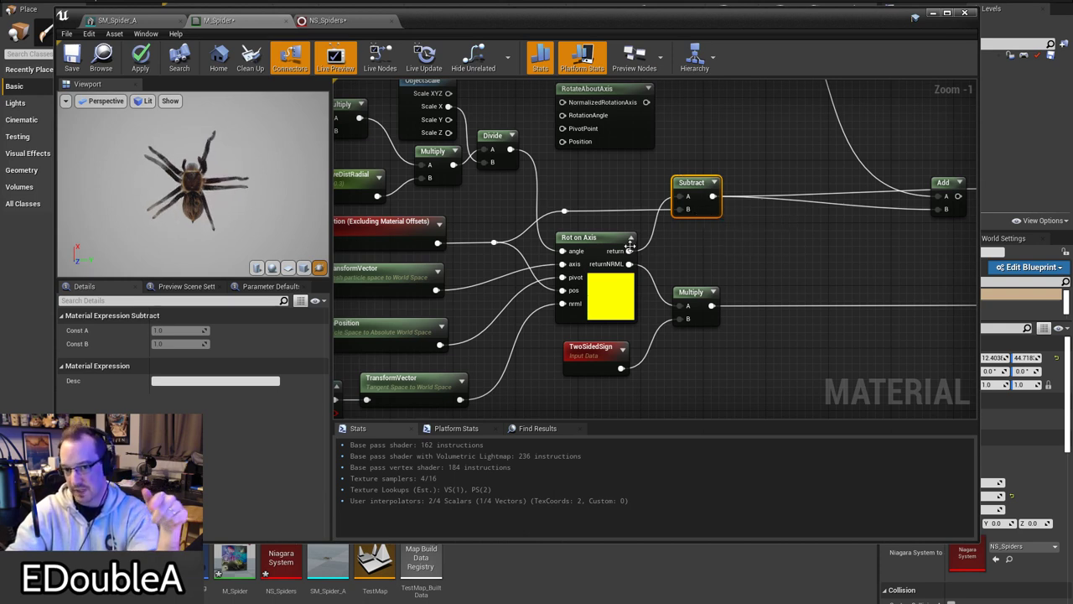
pyautogui.moveTo(778, 211); pyautogui.dragTo(879, 274, button='right')
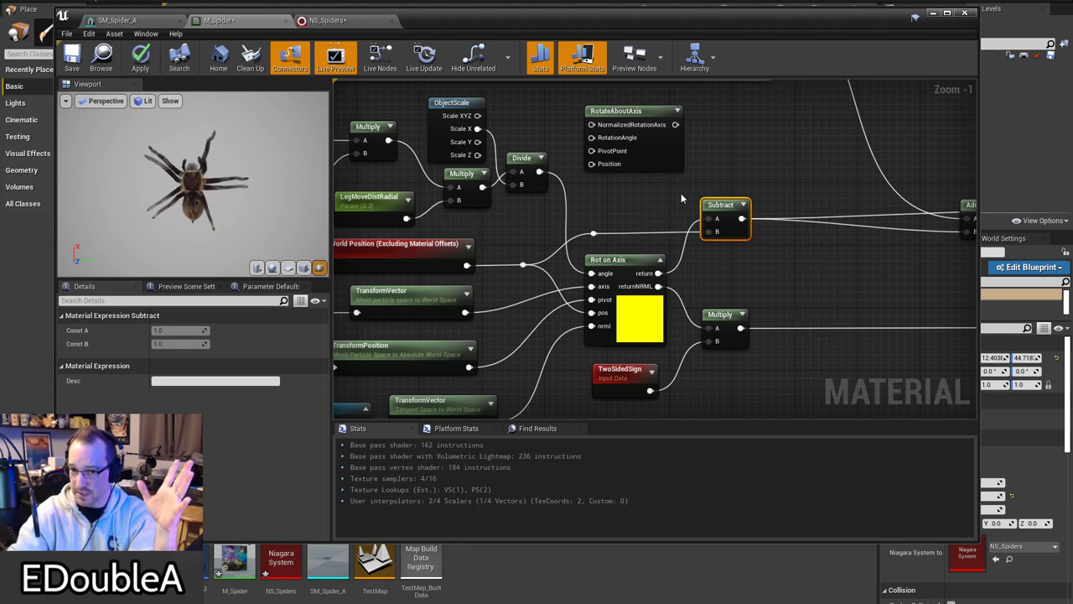
# Step: Delete the RotateAboutAxis node from the material graph
pyautogui.click(647, 157)
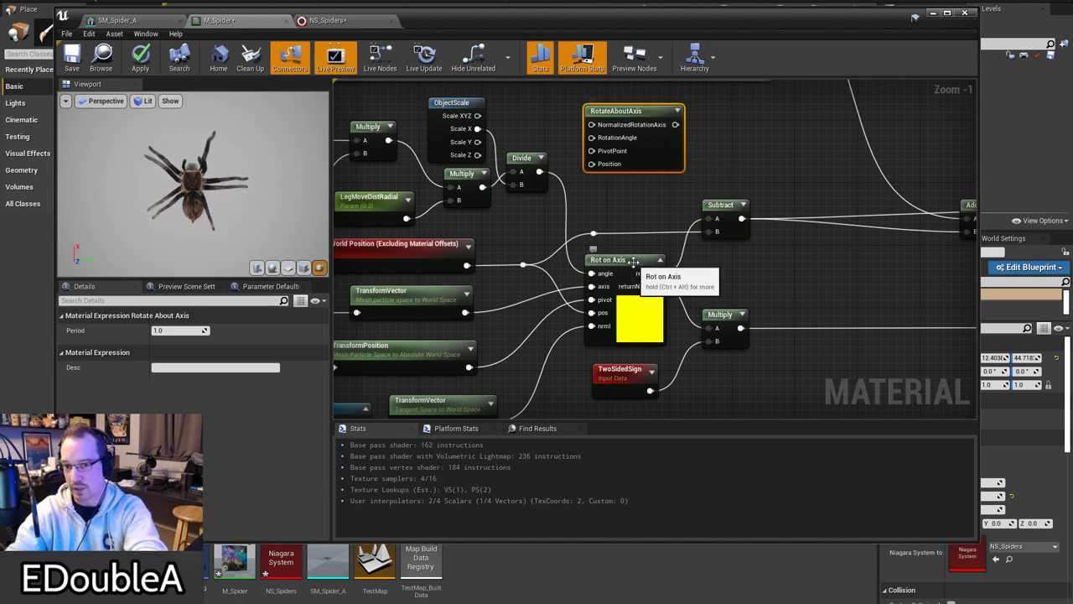
pyautogui.press('Delete')
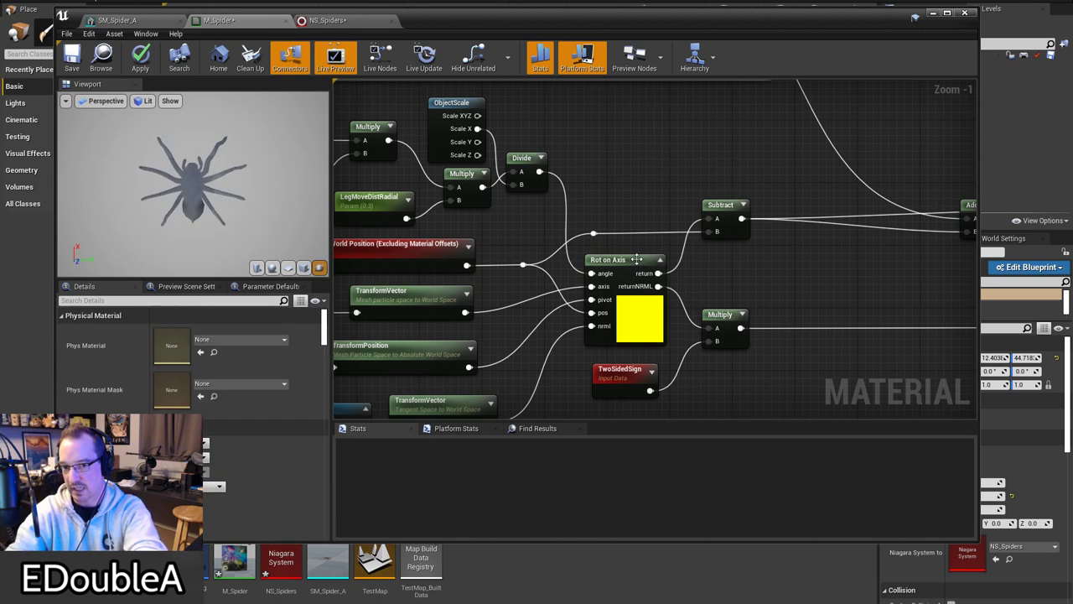
pyautogui.click(635, 261)
pyautogui.click(643, 181)
# Step: Inspect the Rot on Axis node and the Subtract node that its position output feeds ahead of MakePrecise
pyautogui.moveTo(627, 185); pyautogui.dragTo(712, 163, button='right')
pyautogui.moveTo(736, 211); pyautogui.dragTo(580, 134, button='right')
pyautogui.click(565, 158)
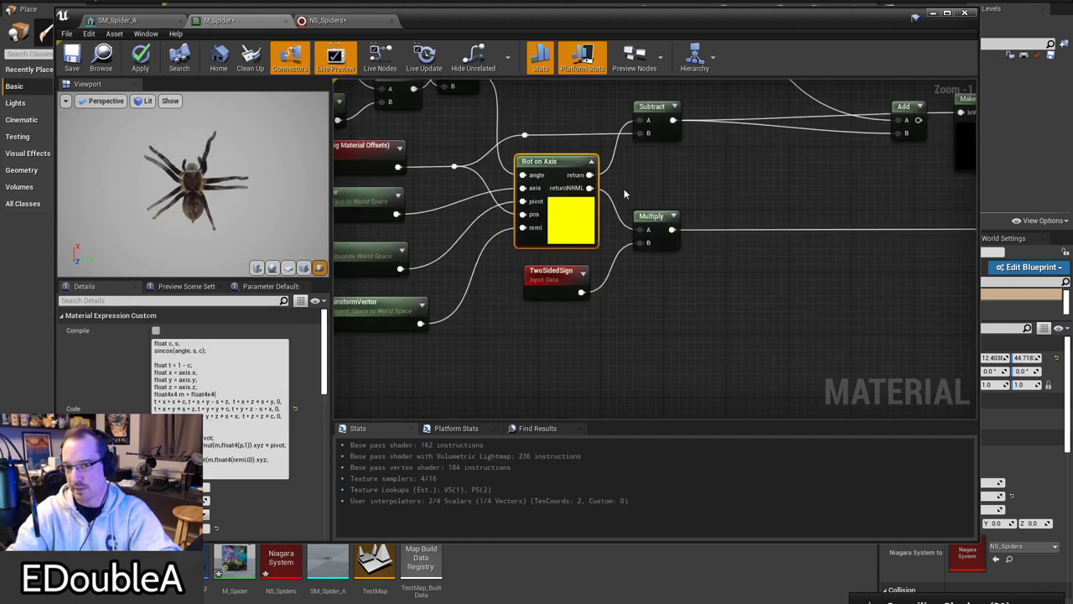
pyautogui.moveTo(719, 192); pyautogui.dragTo(645, 235, button='right')
pyautogui.click(593, 169)
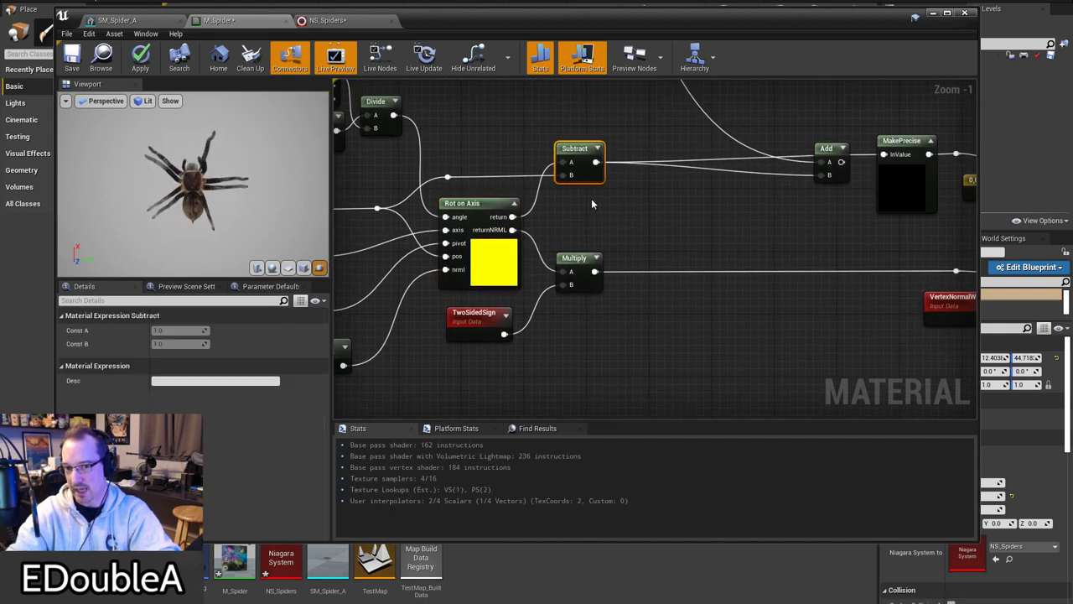
# Step: Paste three copies of the Rot on Axis node beside the original and stack them in a column
pyautogui.click(514, 213)
pyautogui.click(674, 212)
pyautogui.hotkey('ctrl', 'v')
pyautogui.moveTo(674, 211); pyautogui.dragTo(676, 266, button='right')
pyautogui.hotkey('ctrl', 'v')
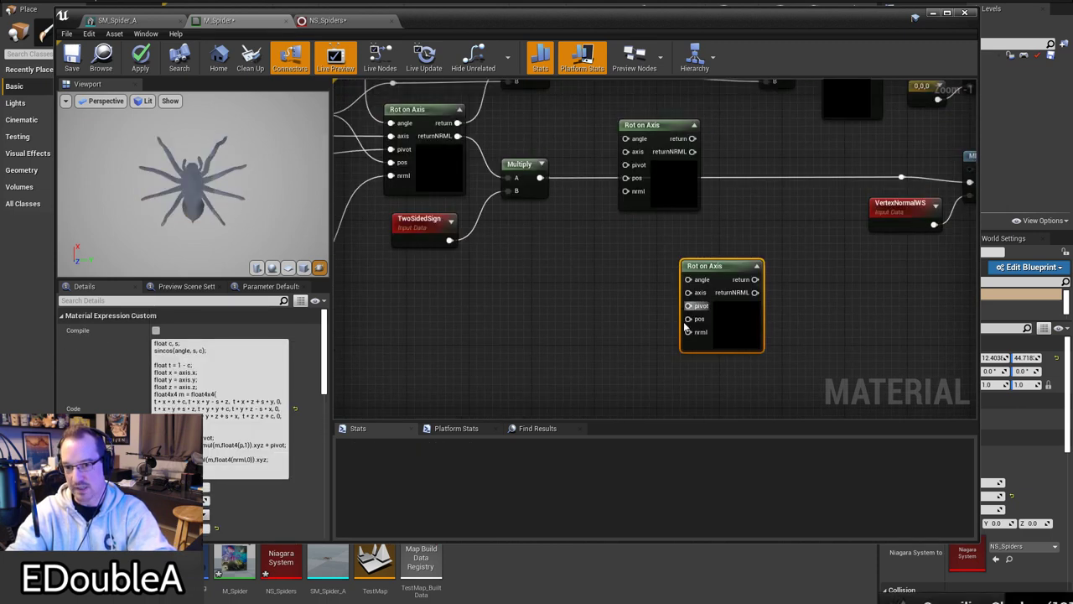
pyautogui.hotkey('ctrl', 'v')
pyautogui.moveTo(706, 269); pyautogui.dragTo(645, 239)
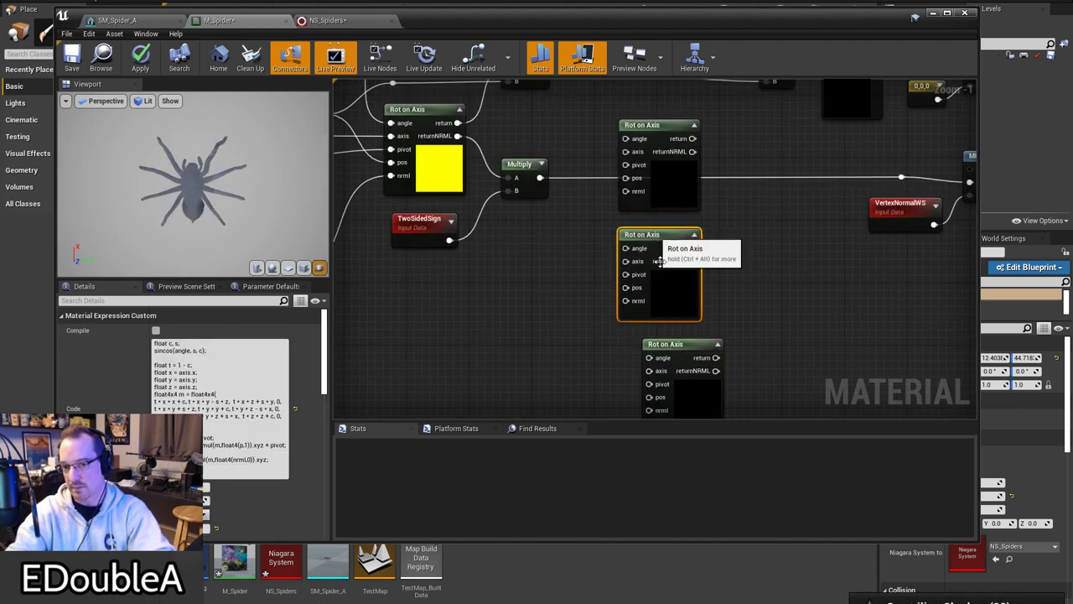
pyautogui.moveTo(671, 345); pyautogui.dragTo(654, 344)
# Step: Chain the three Rot on Axis copies by connecting each return output to the next copy's pos input
pyautogui.moveTo(692, 138); pyautogui.dragTo(625, 287)
pyautogui.moveTo(706, 330); pyautogui.dragTo(691, 253, button='right')
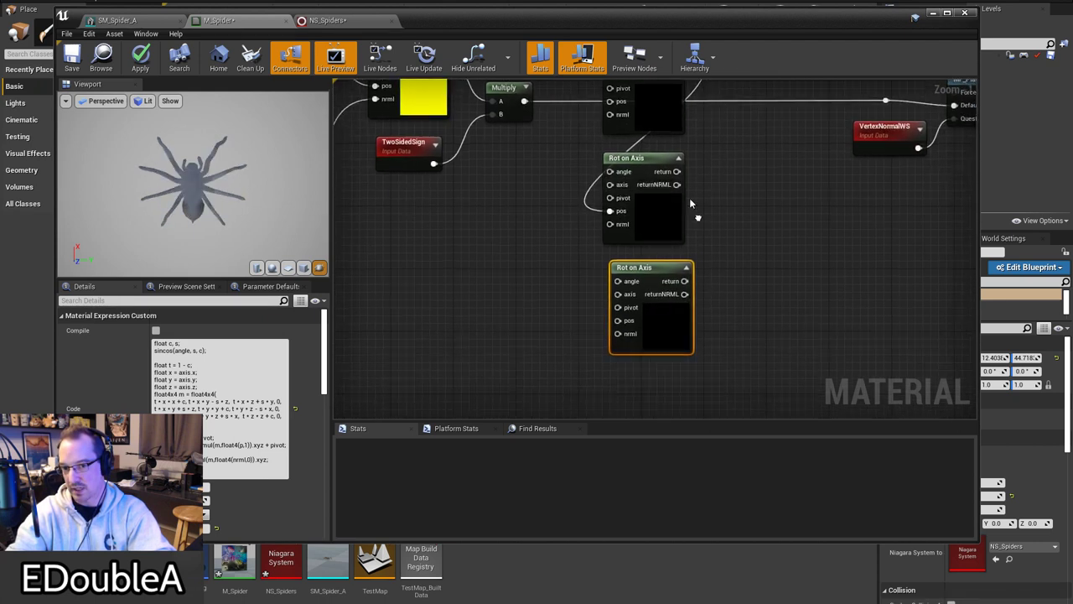
pyautogui.moveTo(675, 171); pyautogui.dragTo(618, 320)
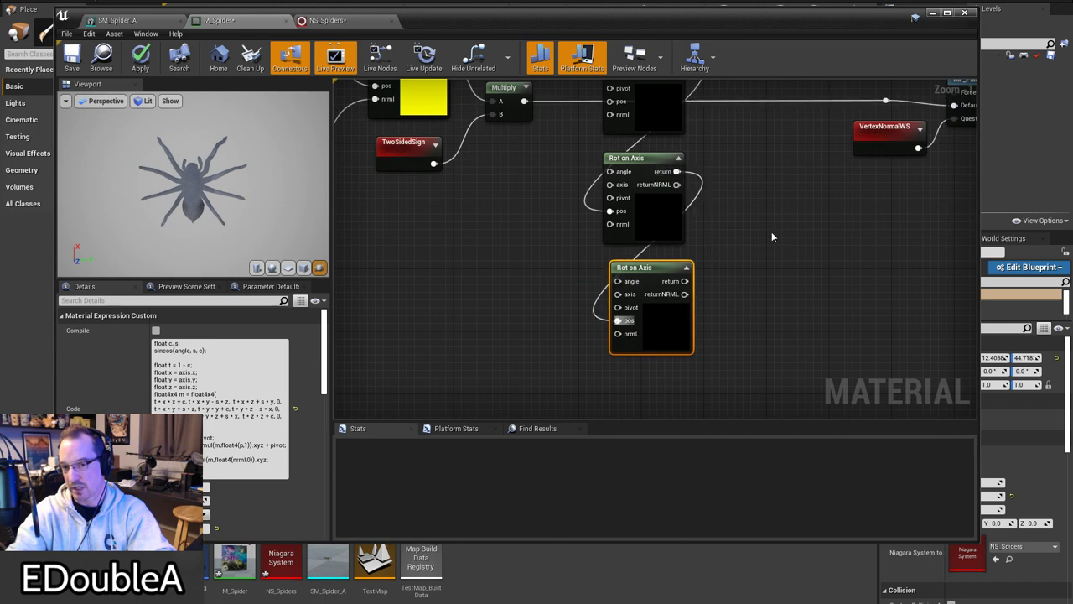
pyautogui.moveTo(771, 232); pyautogui.dragTo(745, 258, button='right')
# Step: Delete the three chained Rot on Axis copies
pyautogui.moveTo(710, 203); pyautogui.dragTo(618, 362)
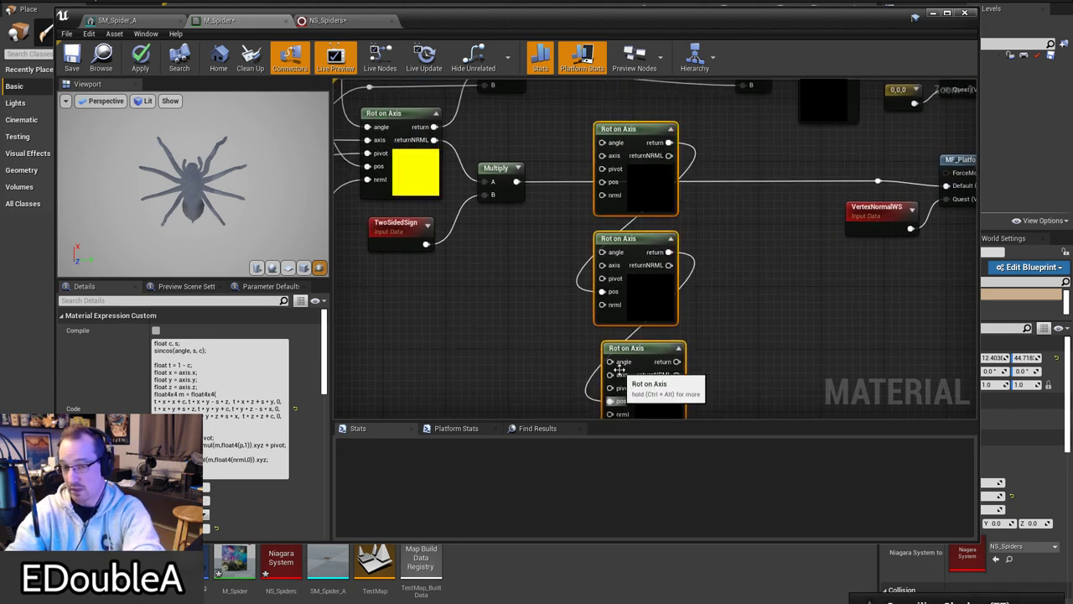
pyautogui.press('Delete')
# Step: Examine the Absolute World Position node and the Subtract node that removes it from the original Rot on Axis return output
pyautogui.moveTo(526, 287); pyautogui.dragTo(785, 408, button='right')
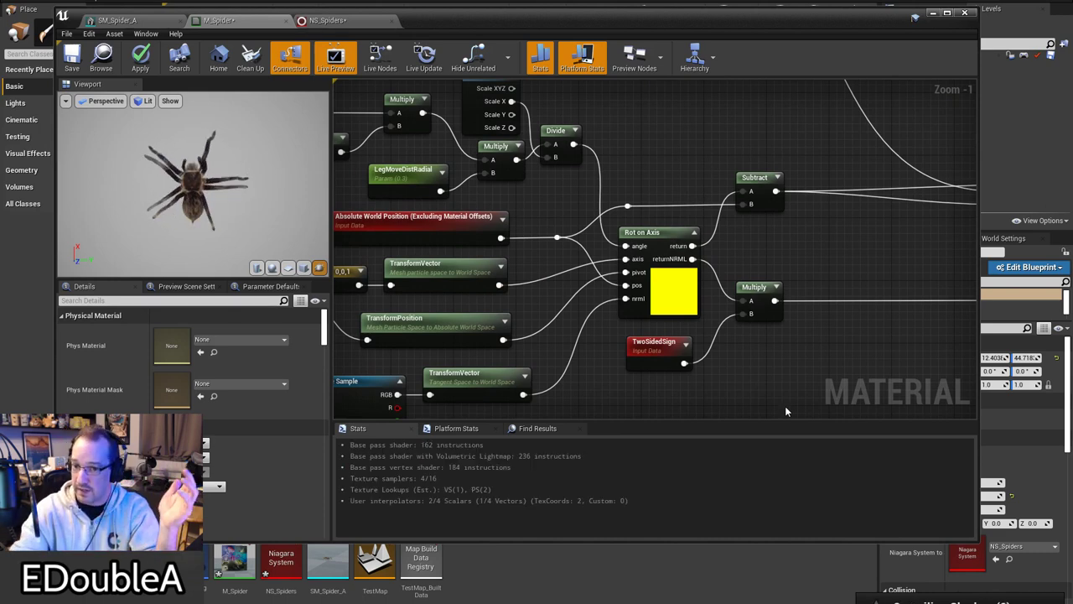
pyautogui.click(446, 216)
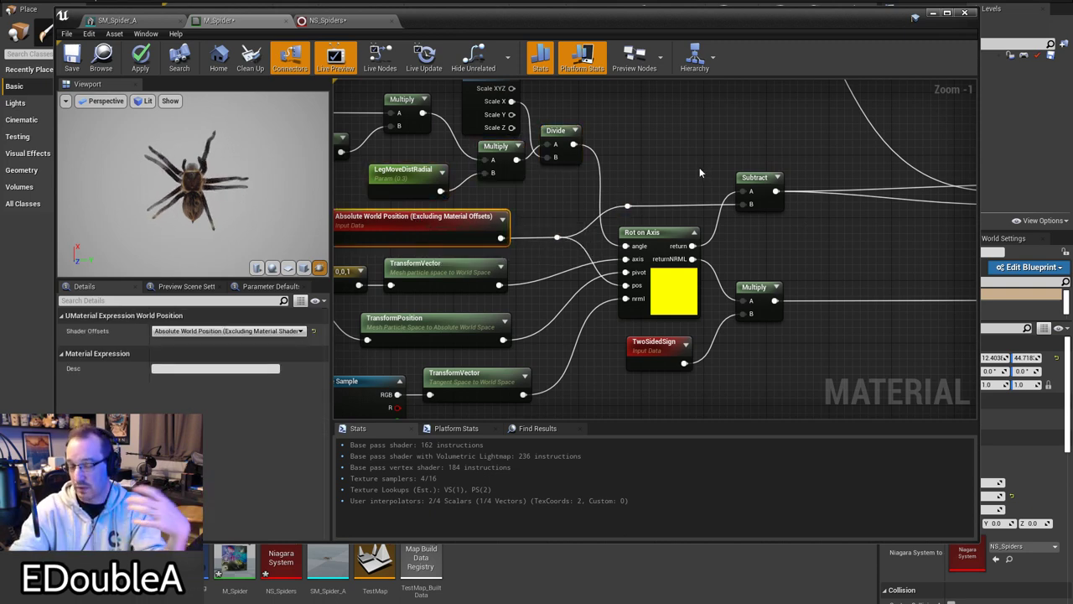
pyautogui.moveTo(699, 172); pyautogui.dragTo(715, 144, button='right')
pyautogui.click(771, 155)
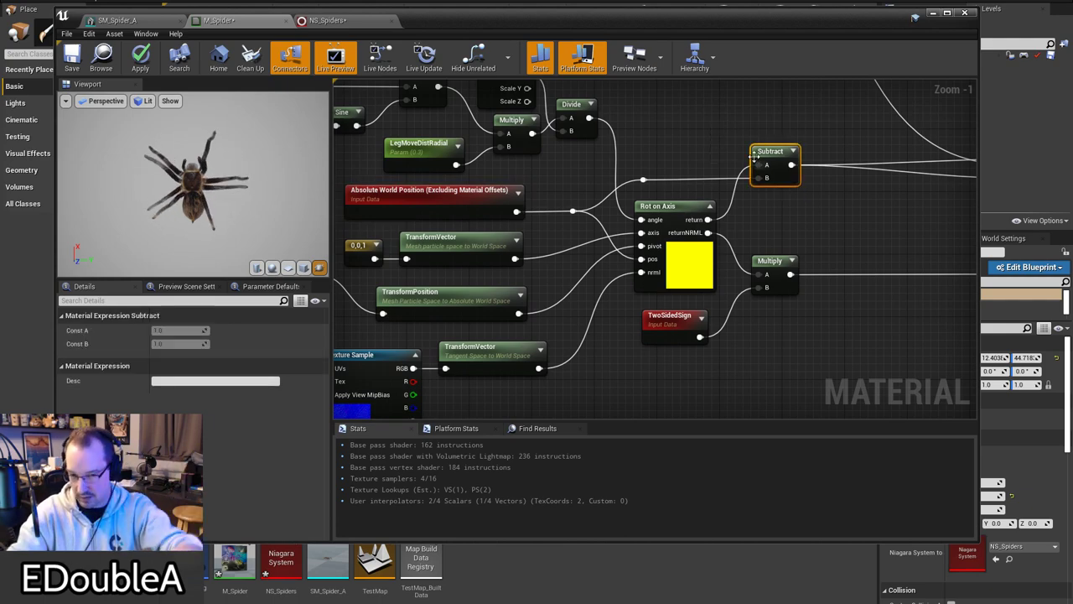
# Step: Trace the material graph upstream to the Vertex Color node and its outgoing connections
pyautogui.scroll(-2, 775, 191)
pyautogui.scroll(-1, 700, 221)
pyautogui.moveTo(701, 222); pyautogui.dragTo(632, 222, button='right')
pyautogui.scroll(-1, 796, 287)
pyautogui.moveTo(548, 209); pyautogui.dragTo(752, 245, button='right')
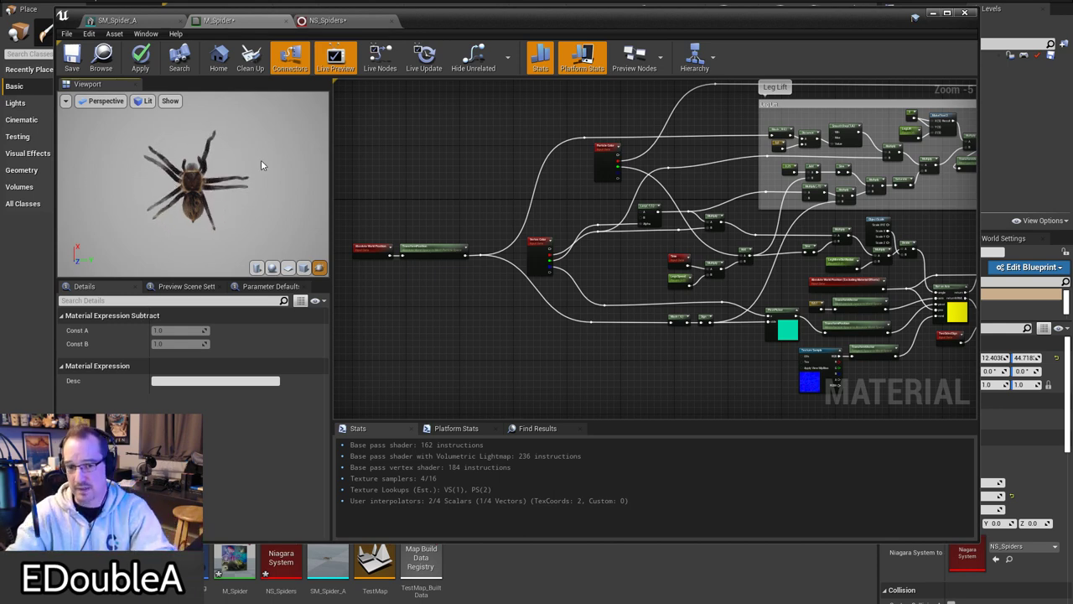
pyautogui.scroll(2, 408, 202)
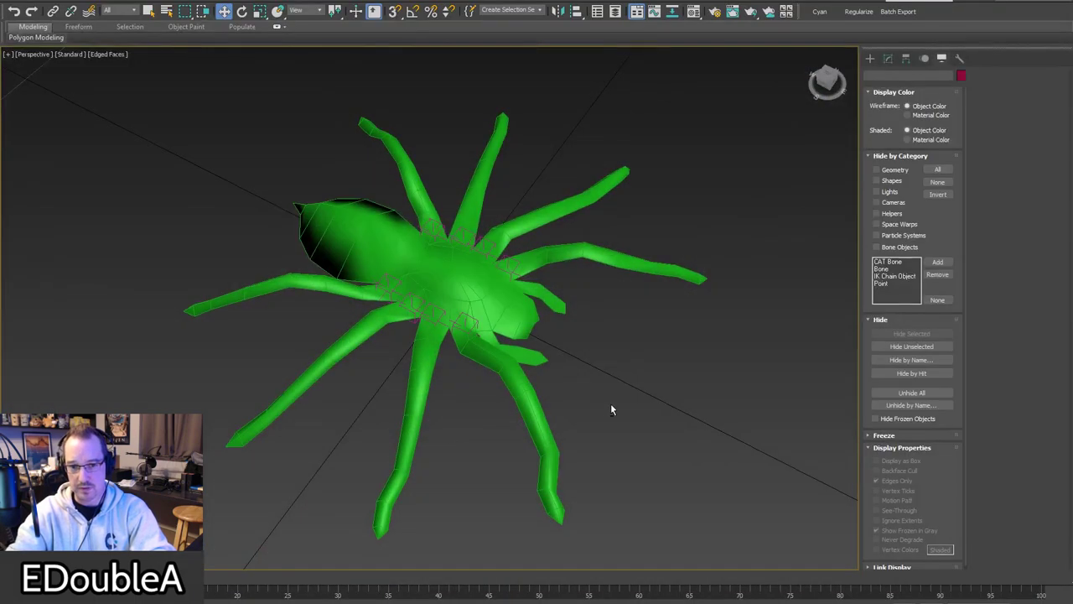
# Step: In 3ds Max, compare the spider model's shading in Material Color and Object Color, ending on Object Color
pyautogui.keyDown('alt'); pyautogui.moveTo(613, 382); pyautogui.dragTo(633, 399, button='middle'); pyautogui.keyUp('alt')
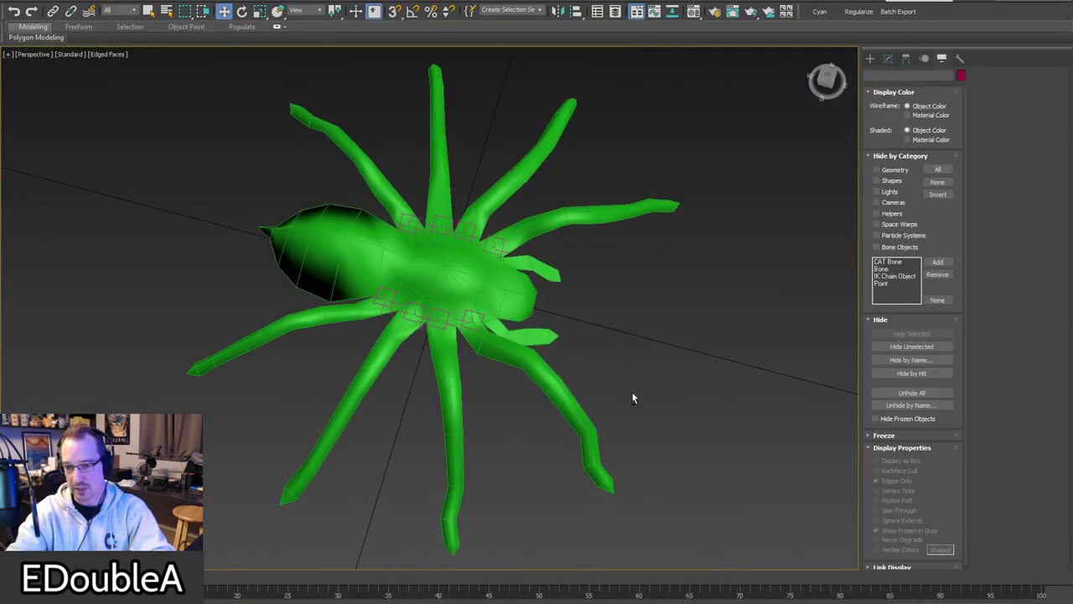
pyautogui.click(925, 140)
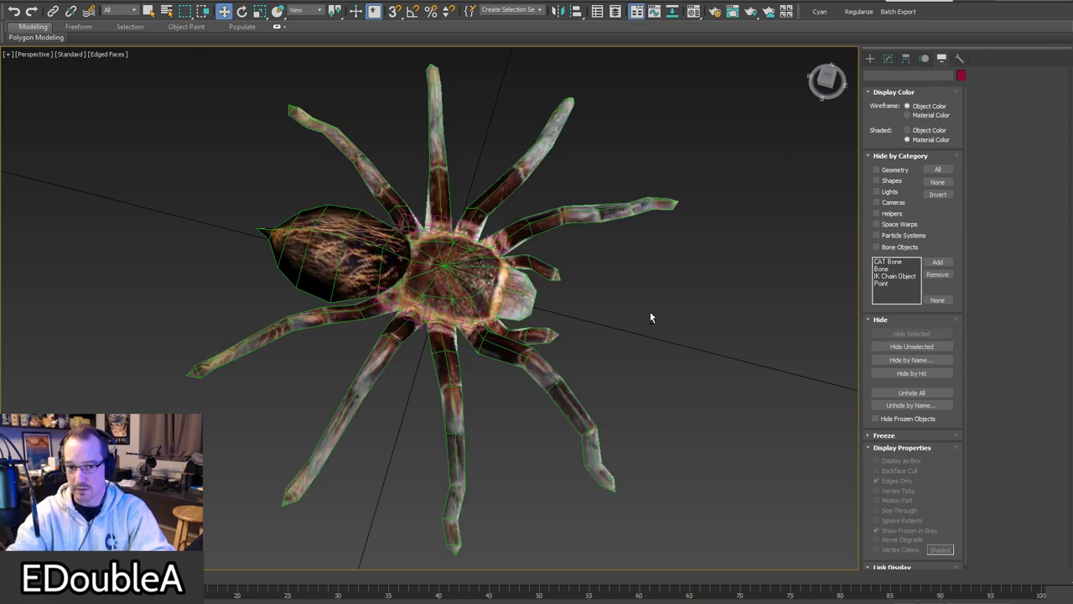
pyautogui.click(917, 131)
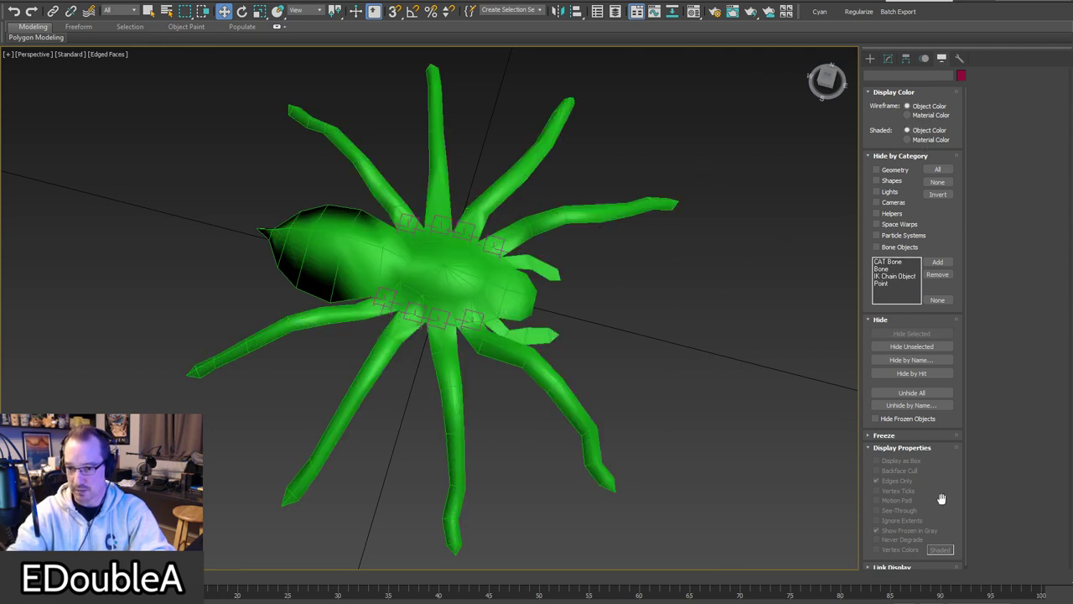
# Step: Display vertex colors on the Spider mesh and examine the leg colors from above
pyautogui.click(495, 270)
pyautogui.click(876, 550)
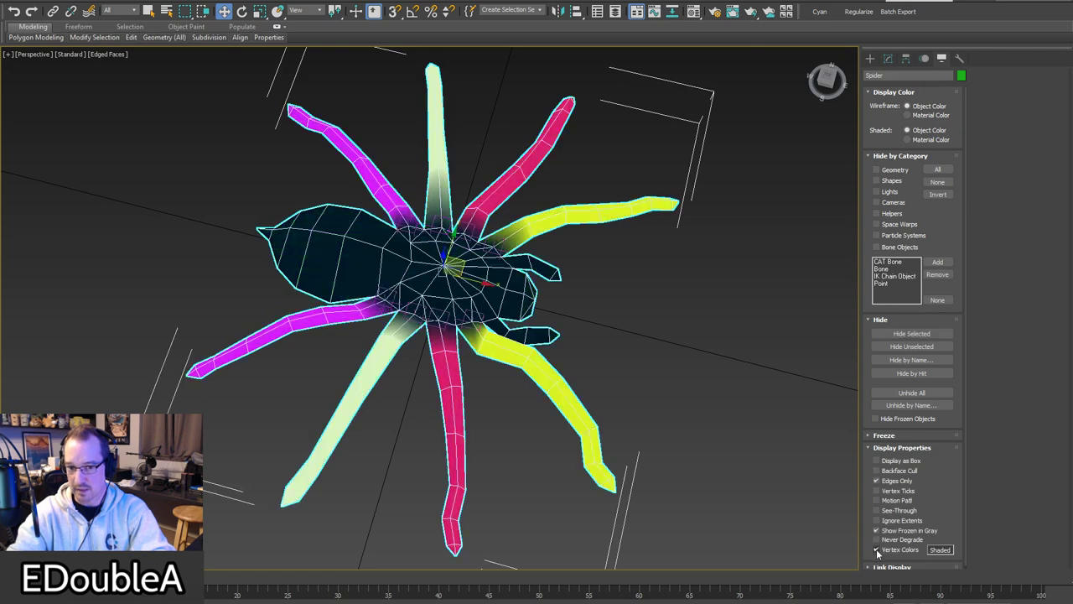
pyautogui.click(642, 330)
pyautogui.keyDown('alt'); pyautogui.moveTo(642, 329); pyautogui.dragTo(759, 349, button='middle'); pyautogui.keyUp('alt')
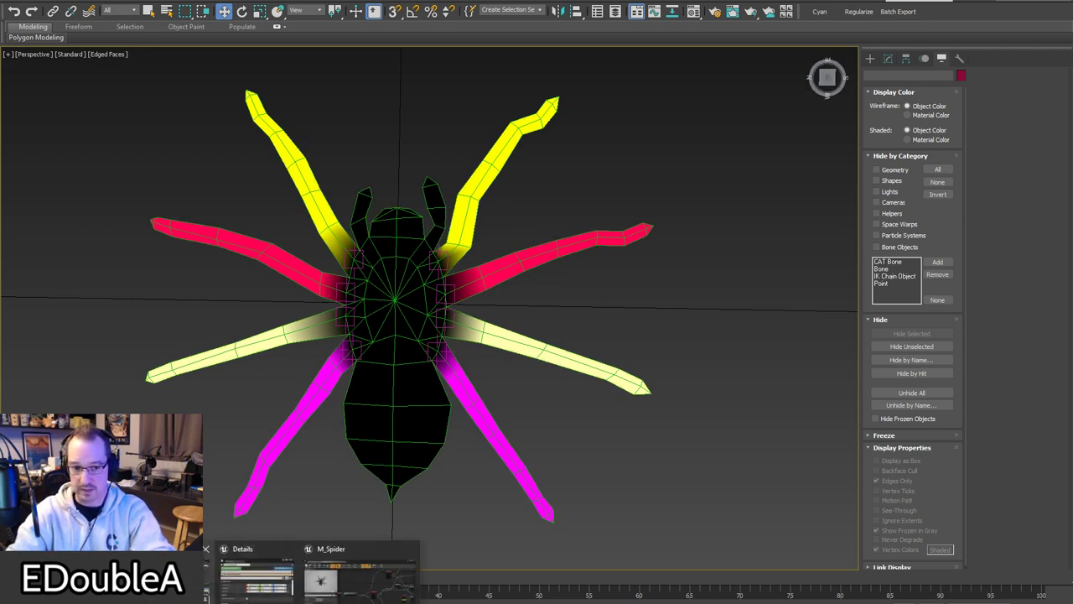
# Step: Switch back to the M_Spider material in Unreal and preview the Vertex Color node on the spider
pyautogui.click(382, 576)
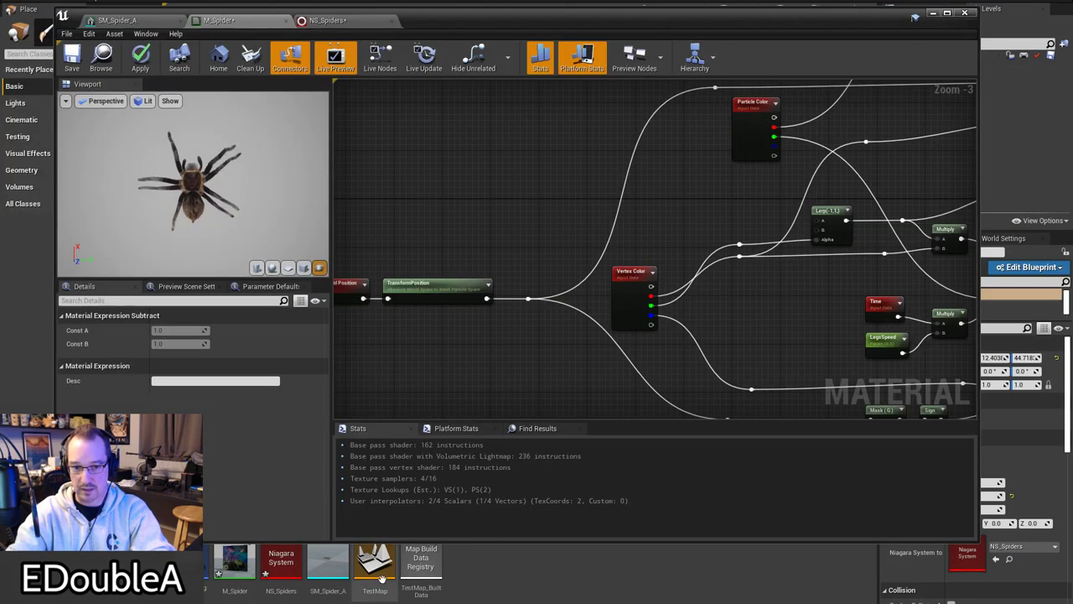
pyautogui.click(630, 295)
pyautogui.rightClick(635, 284)
pyautogui.click(690, 327)
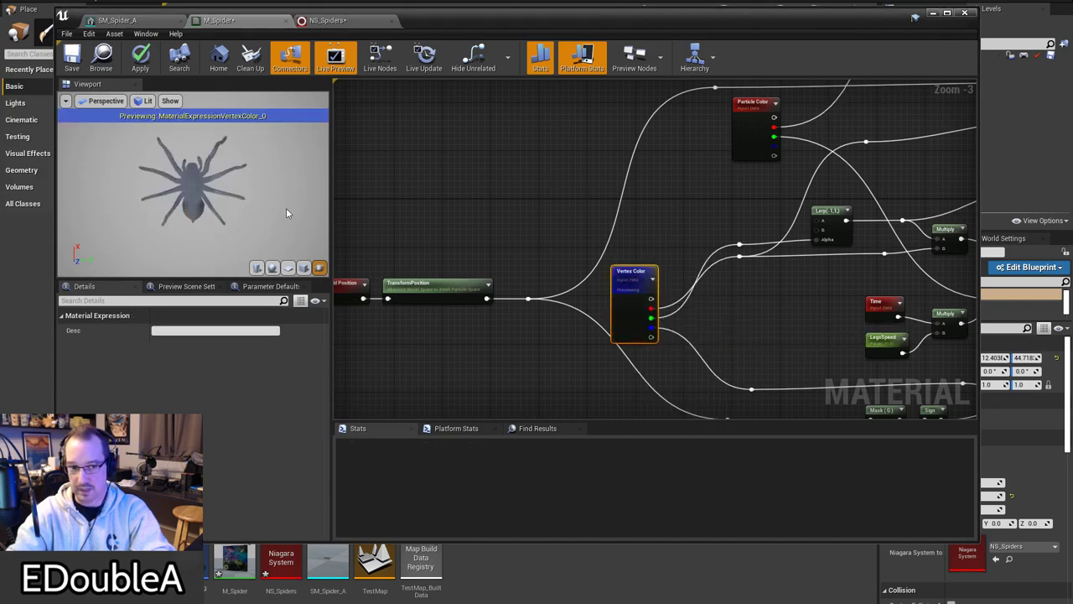
pyautogui.moveTo(218, 195); pyautogui.dragTo(218, 138, button='right')
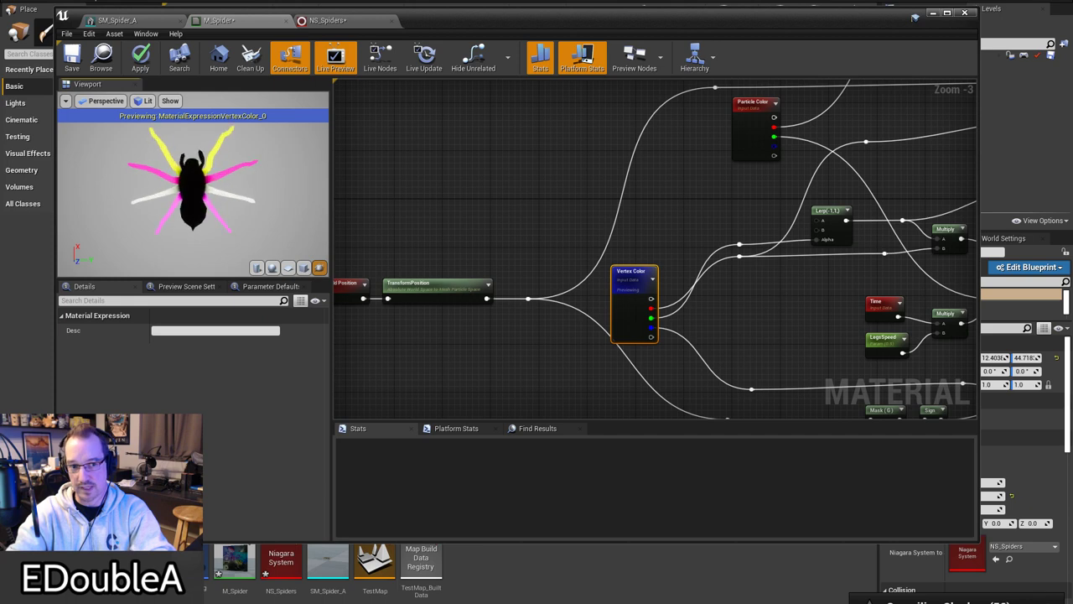
# Step: Create an Add node, connect Vertex Color's red output to its B input, and preview the node
pyautogui.click(727, 304)
pyautogui.press('a')
pyautogui.click(727, 302)
pyautogui.scroll(3, 728, 303)
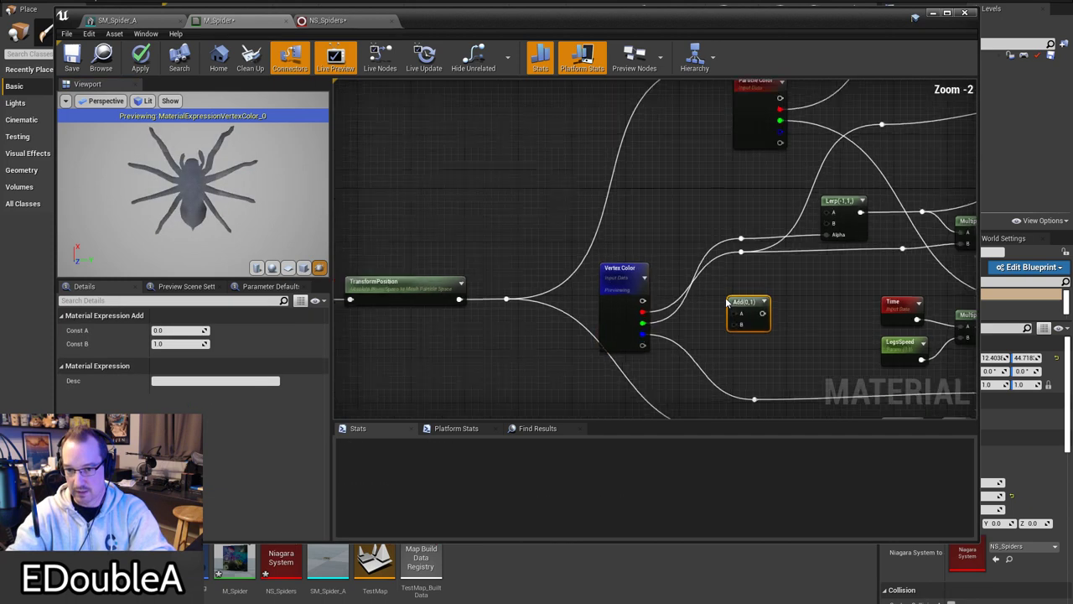
pyautogui.moveTo(615, 315); pyautogui.dragTo(737, 332)
pyautogui.rightClick(751, 312)
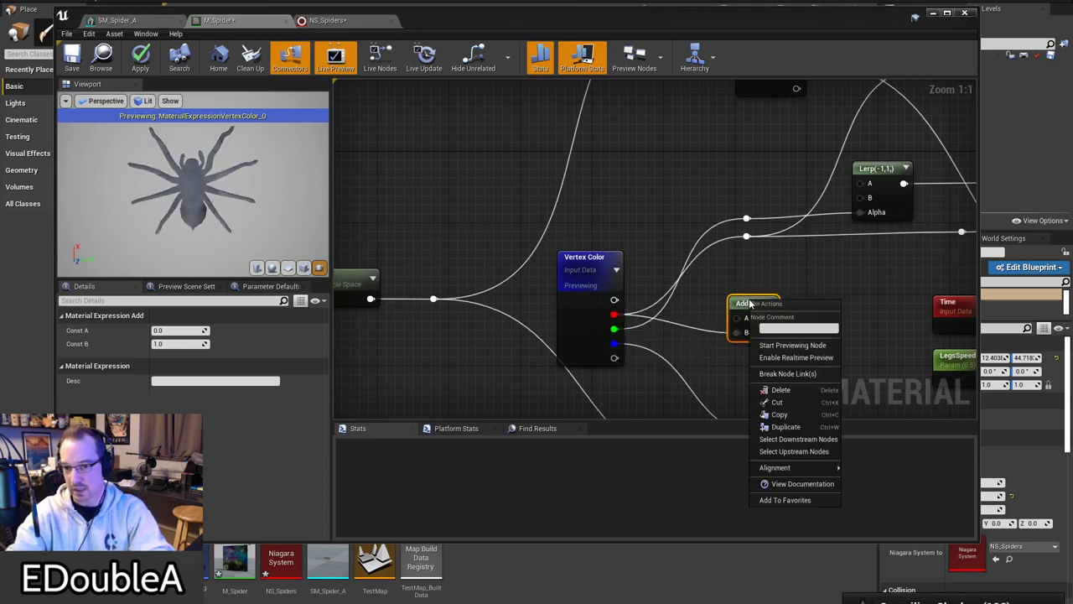
pyautogui.click(779, 343)
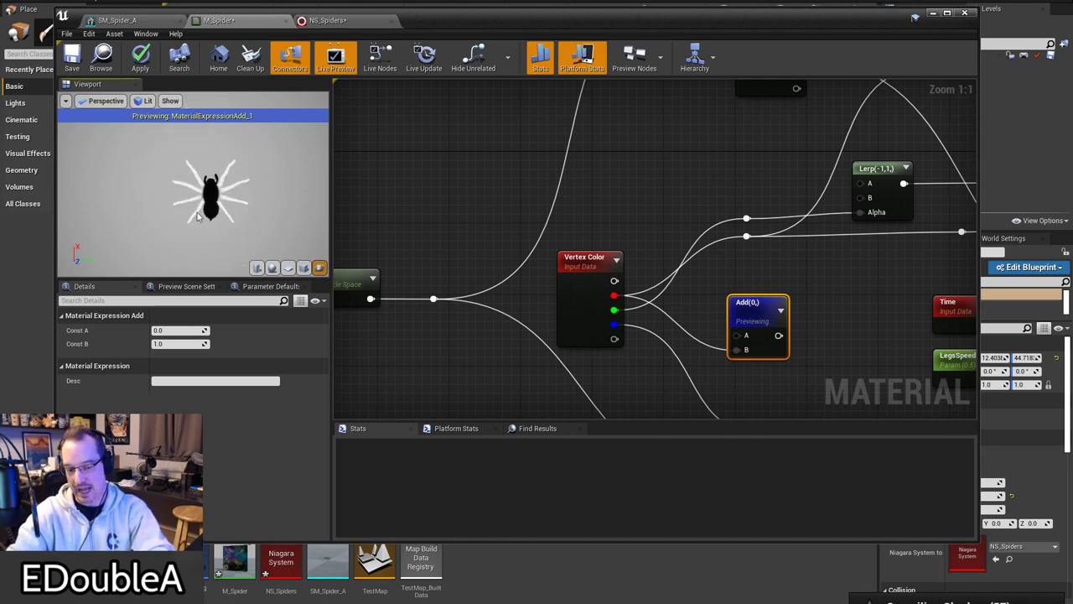
pyautogui.moveTo(198, 219)
pyautogui.mouseDown()
pyautogui.moveTo(126, 147)
pyautogui.moveTo(197, 222)
pyautogui.mouseUp()
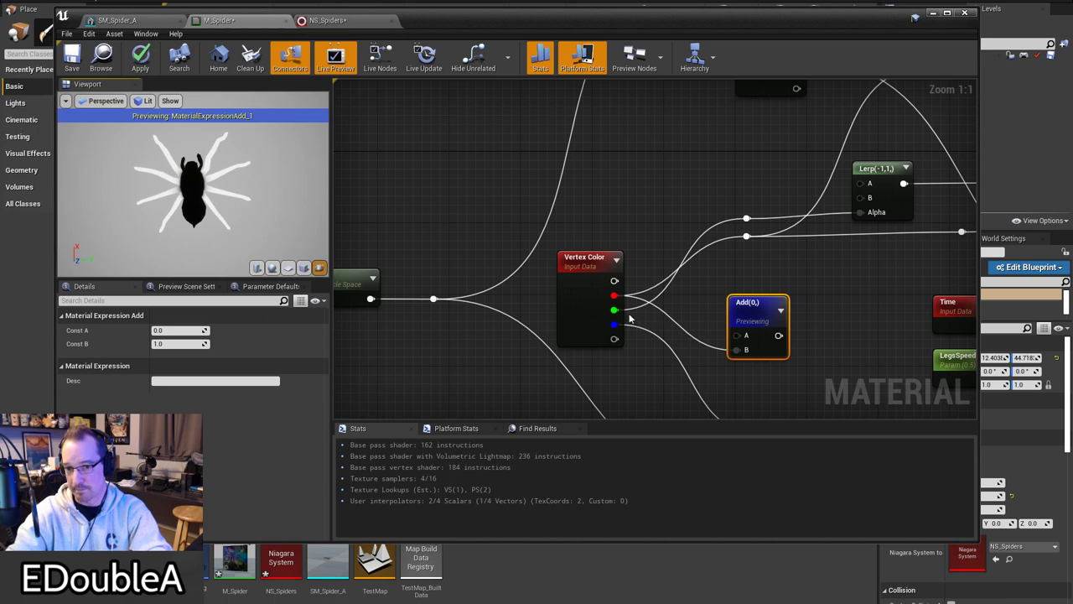
# Step: Preview Vertex Color's green and blue outputs in turn through the Add node's B input, and delete the Add node
pyautogui.moveTo(614, 323); pyautogui.dragTo(737, 349)
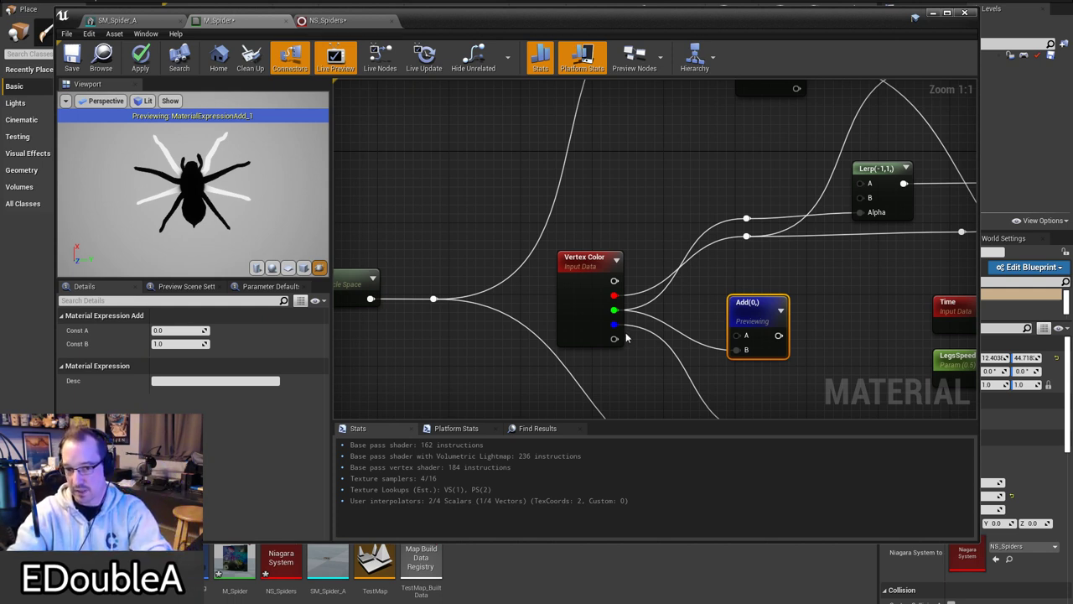
pyautogui.moveTo(614, 338); pyautogui.dragTo(738, 350)
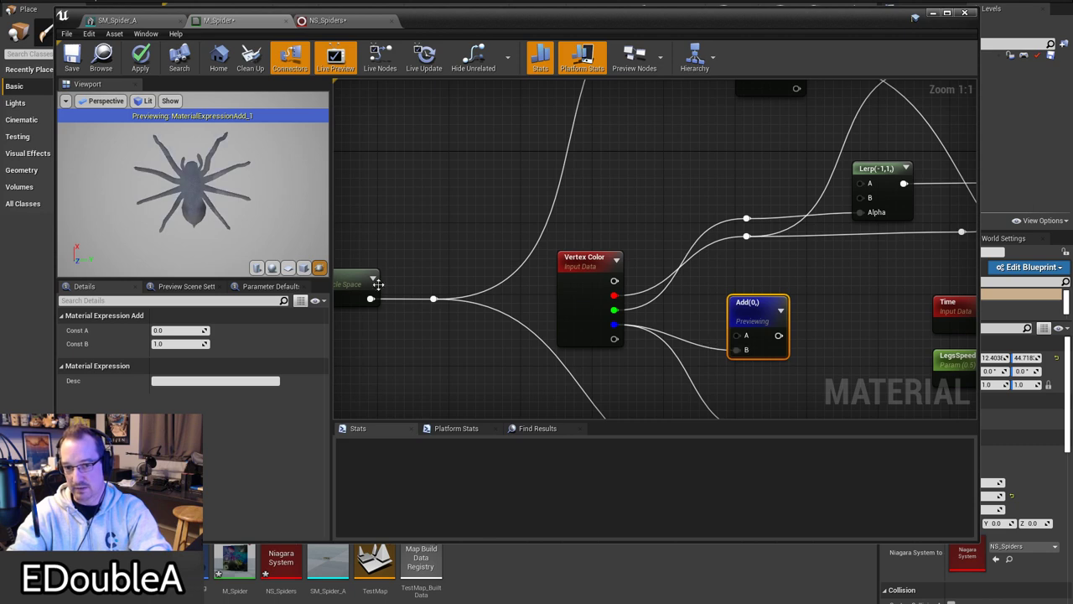
pyautogui.moveTo(229, 224); pyautogui.dragTo(153, 210)
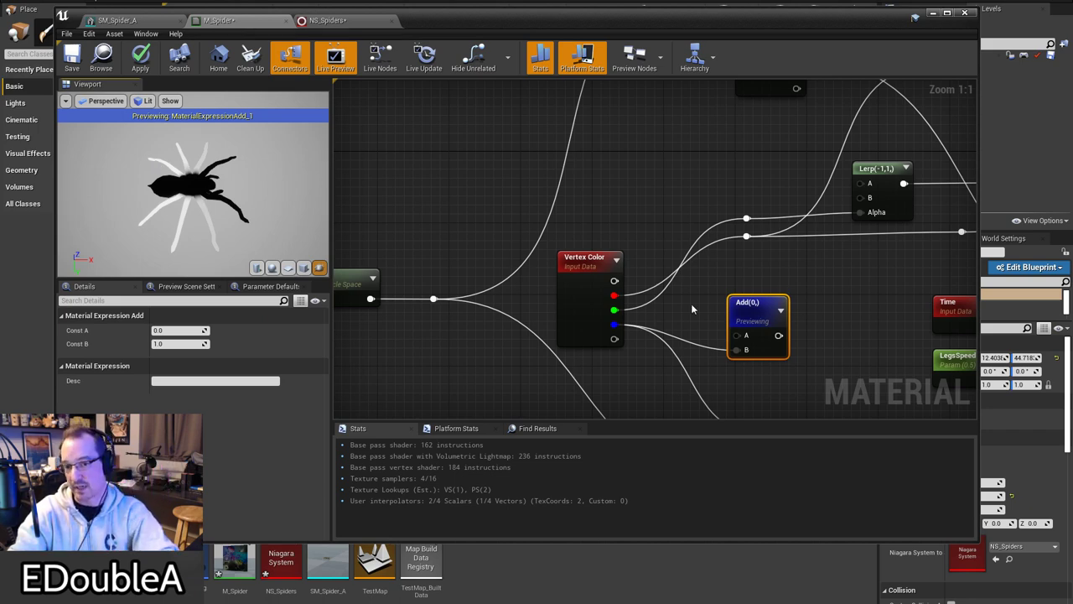
pyautogui.moveTo(178, 188)
pyautogui.mouseDown()
pyautogui.moveTo(180, 225)
pyautogui.moveTo(177, 190)
pyautogui.mouseUp()
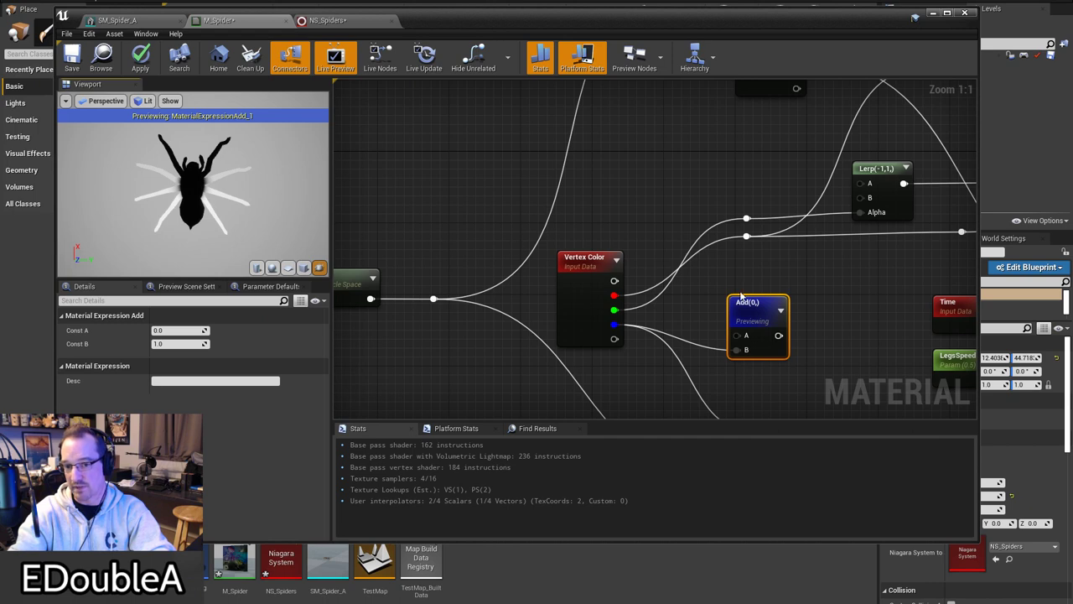
pyautogui.press('Delete')
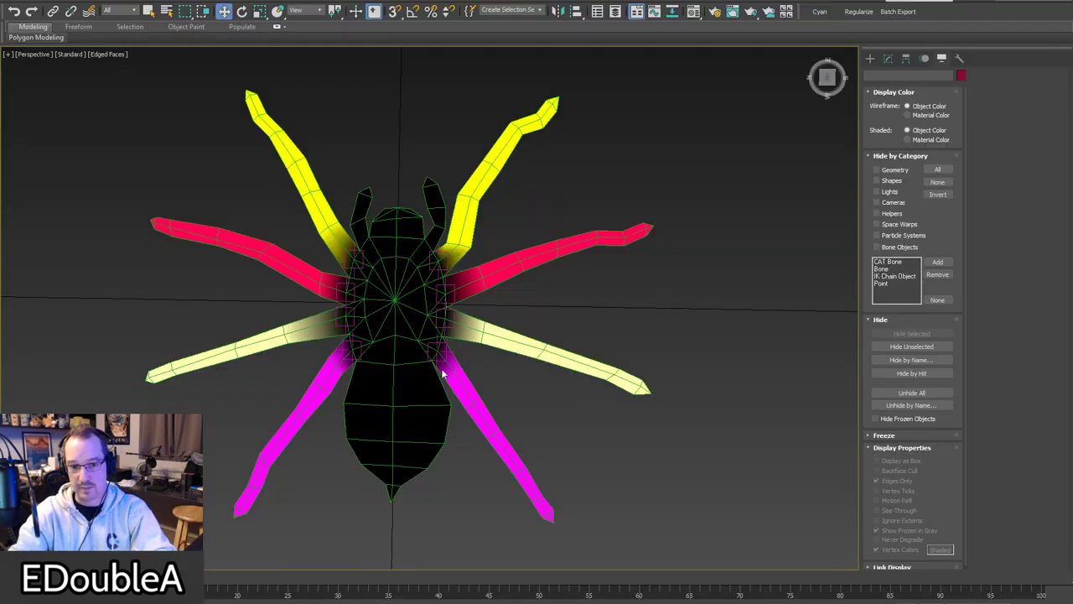
# Step: Switch to 3ds Max, set shading to Object Color and turn off vertex color display on the Spider mesh
pyautogui.keyDown('alt'); pyautogui.moveTo(463, 350); pyautogui.dragTo(435, 317, button='middle'); pyautogui.keyUp('alt')
pyautogui.click(907, 139)
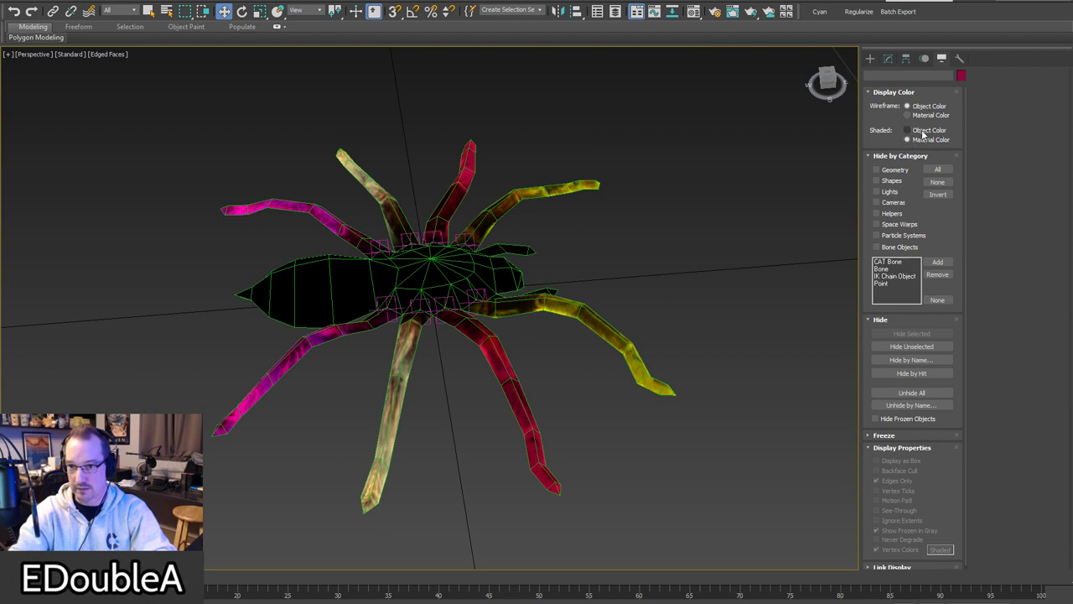
pyautogui.click(922, 130)
pyautogui.hotkey('ctrl', 'a')
pyautogui.click(876, 551)
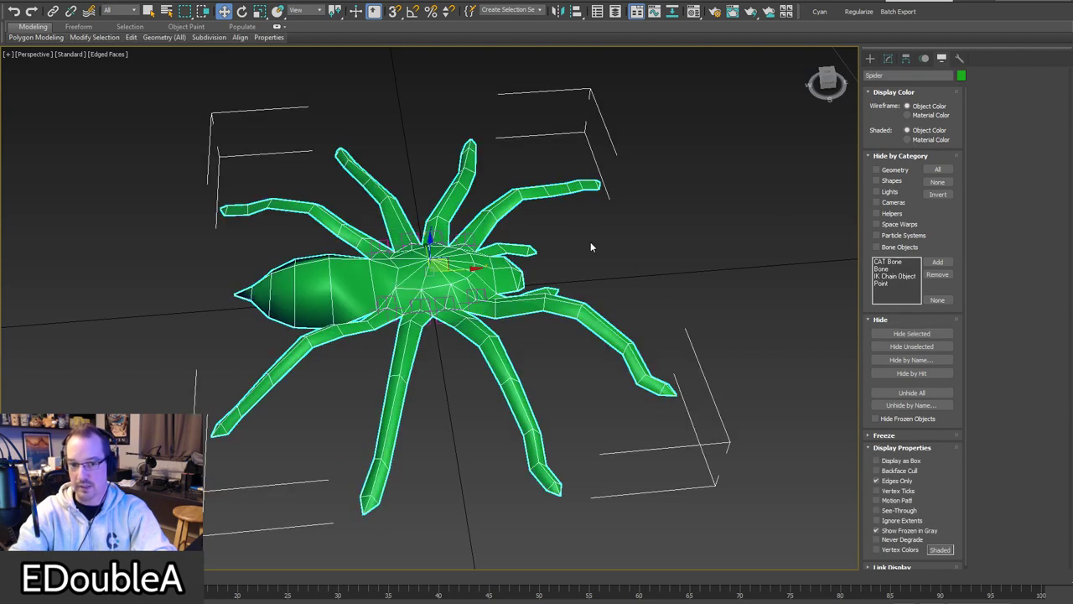
pyautogui.click(580, 238)
# Step: Select the point helper at the base of a front leg and examine the leg-base helpers from several angles
pyautogui.keyDown('alt'); pyautogui.moveTo(572, 234); pyautogui.dragTo(549, 289, button='middle'); pyautogui.keyUp('alt')
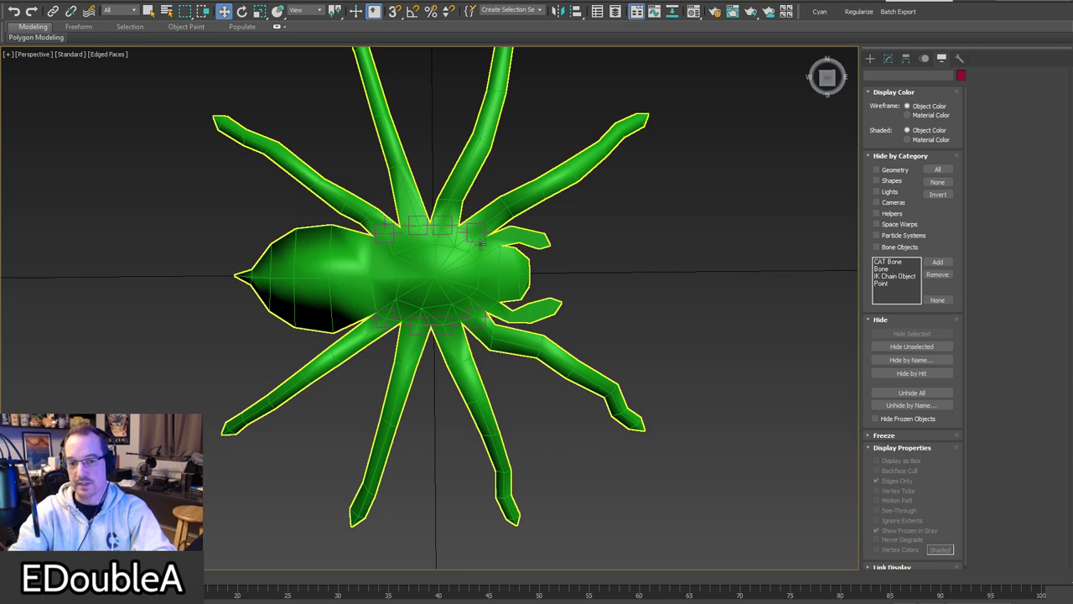
pyautogui.click(481, 243)
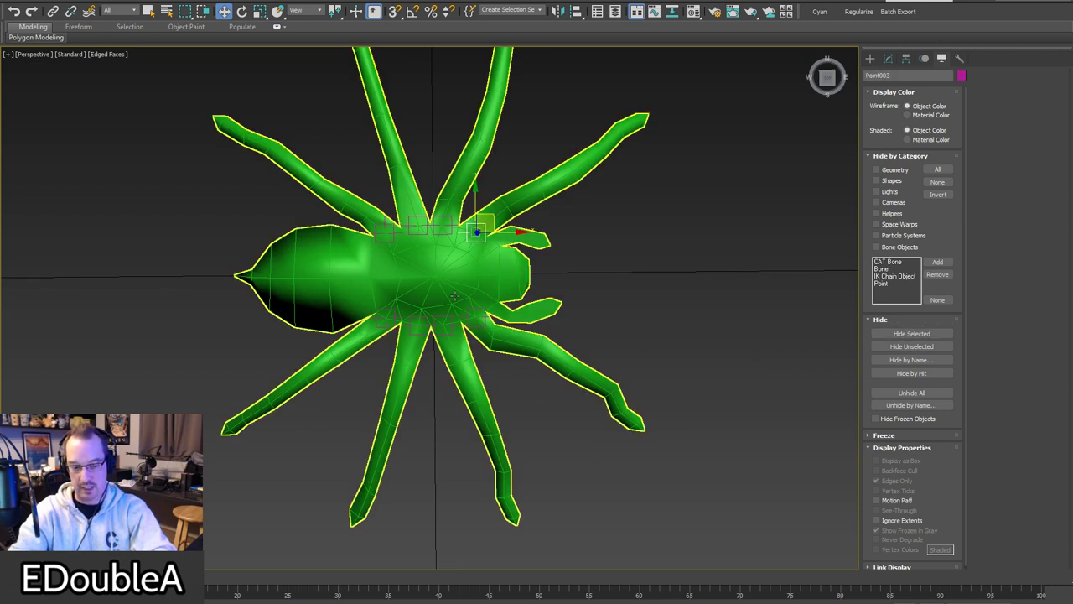
pyautogui.scroll(-5, 492, 295)
pyautogui.keyDown('alt'); pyautogui.moveTo(553, 311); pyautogui.dragTo(468, 278, button='middle'); pyautogui.keyUp('alt')
pyautogui.scroll(9, 403, 308)
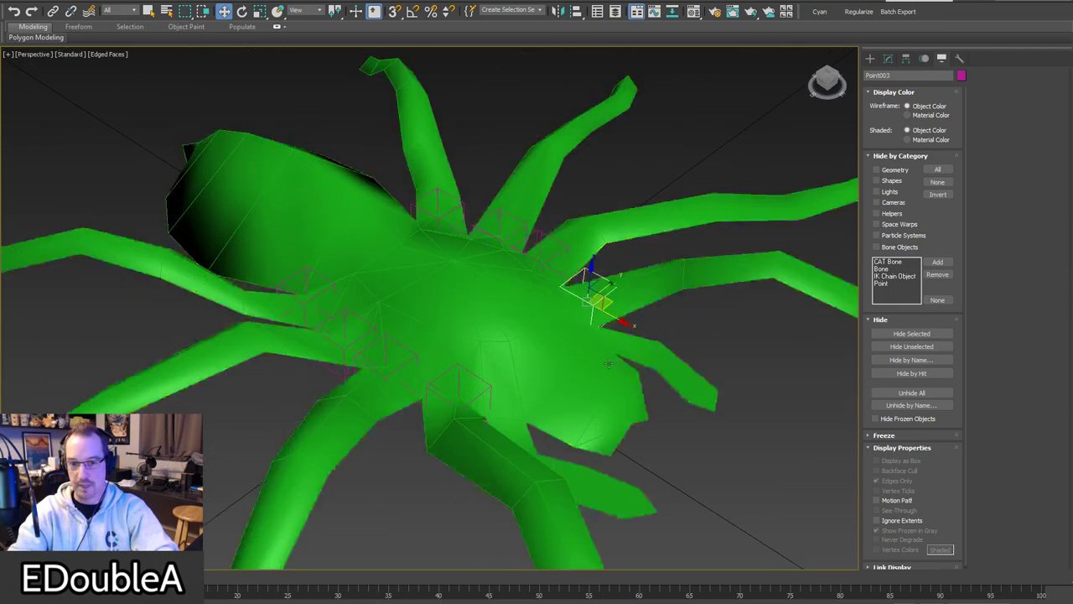
pyautogui.keyDown('alt'); pyautogui.moveTo(436, 314); pyautogui.dragTo(335, 331, button='middle'); pyautogui.keyUp('alt')
pyautogui.scroll(-2, 401, 357)
pyautogui.keyDown('alt'); pyautogui.moveTo(466, 361); pyautogui.dragTo(469, 326, button='middle'); pyautogui.keyUp('alt')
# Step: Inspect the point helpers at the bases of the middle legs on the opposite side by selecting them
pyautogui.click(453, 323)
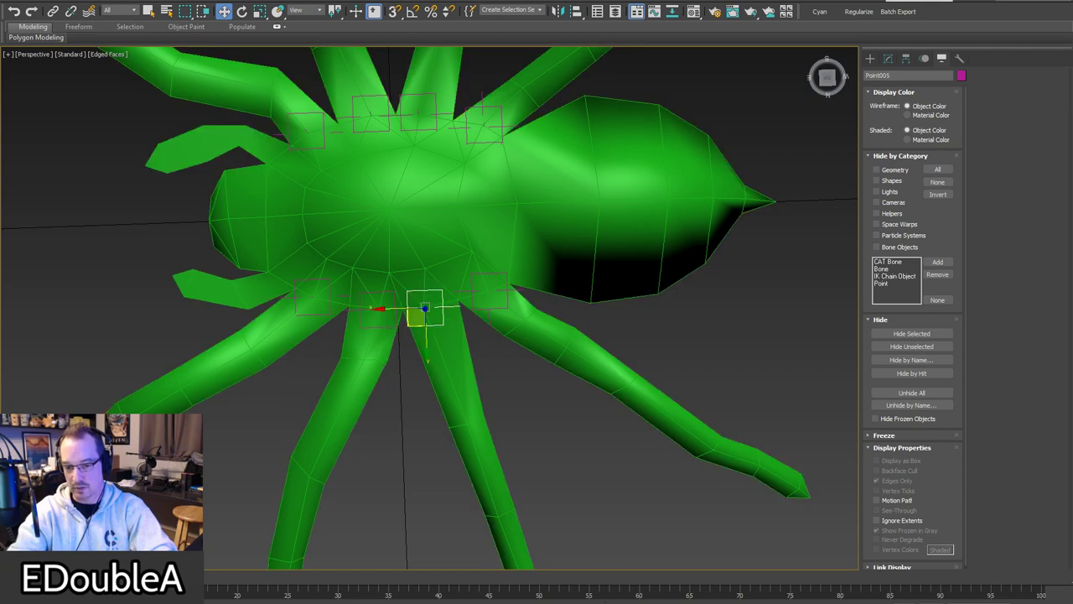
pyautogui.click(488, 291)
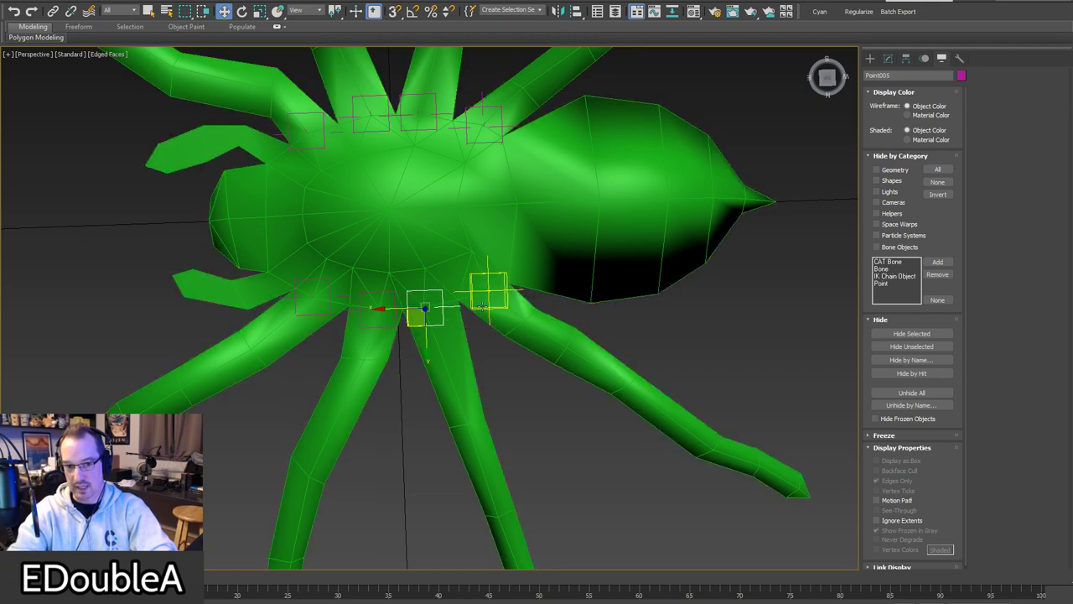
pyautogui.click(386, 310)
pyautogui.click(358, 302)
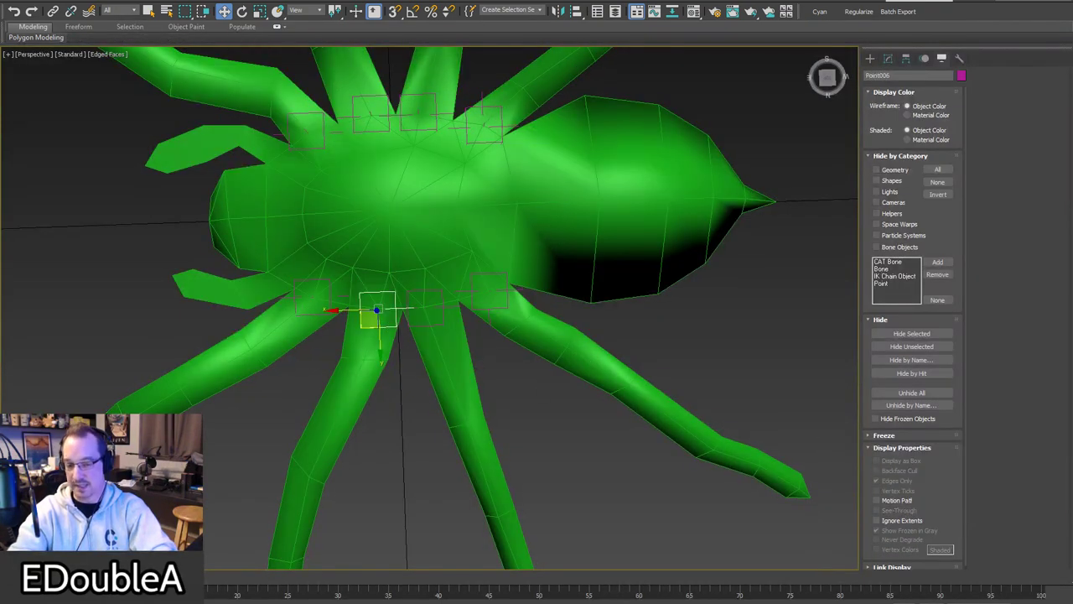
# Step: Inspect the point helper at the base of the neighbouring front leg by selecting it and viewing it from another angle
pyautogui.click(377, 336)
pyautogui.click(311, 309)
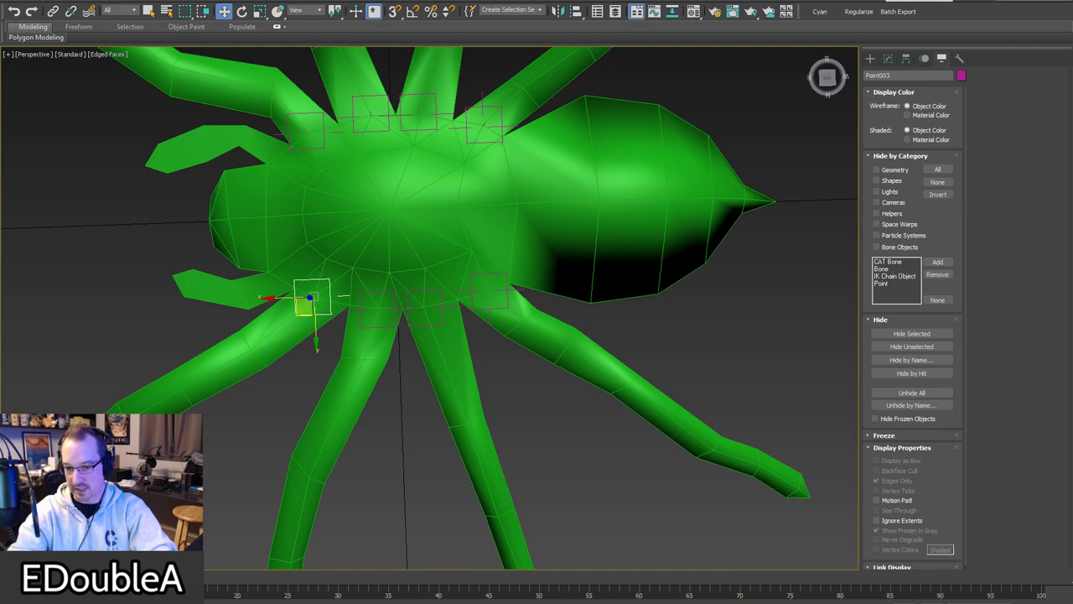
pyautogui.keyDown('alt'); pyautogui.moveTo(427, 399); pyautogui.dragTo(394, 310, button='middle'); pyautogui.keyUp('alt')
pyautogui.click(587, 392)
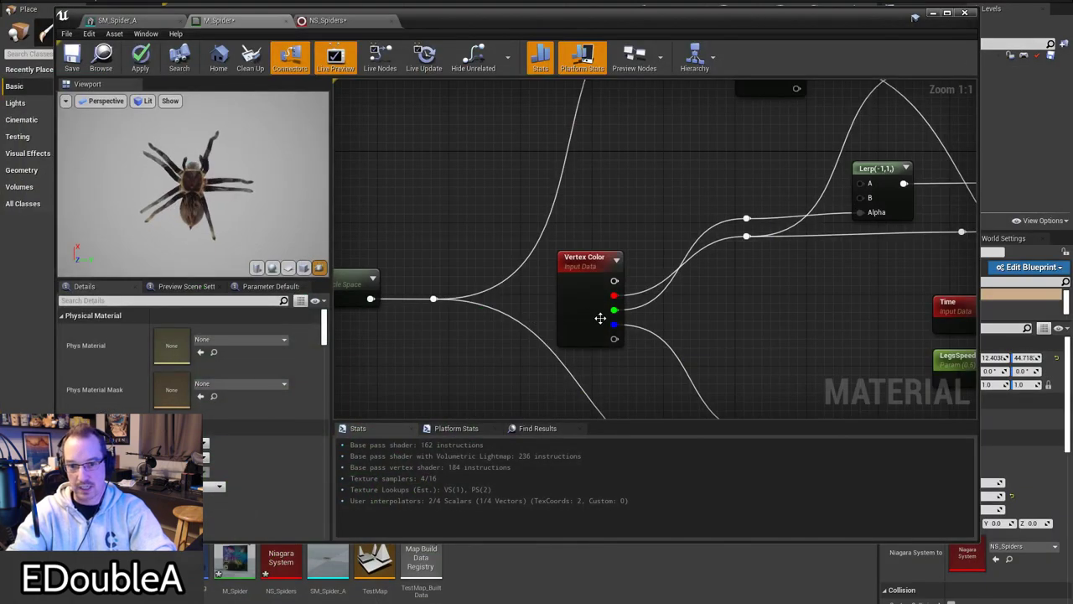
# Step: Switch to the M_Spider material, select the PivotPicker node and trace Vertex Color's blue output to its x input
pyautogui.moveTo(724, 341); pyautogui.dragTo(591, 181, button='right')
pyautogui.scroll(-1, 632, 224)
pyautogui.moveTo(707, 208); pyautogui.dragTo(449, 217, button='right')
pyautogui.click(792, 331)
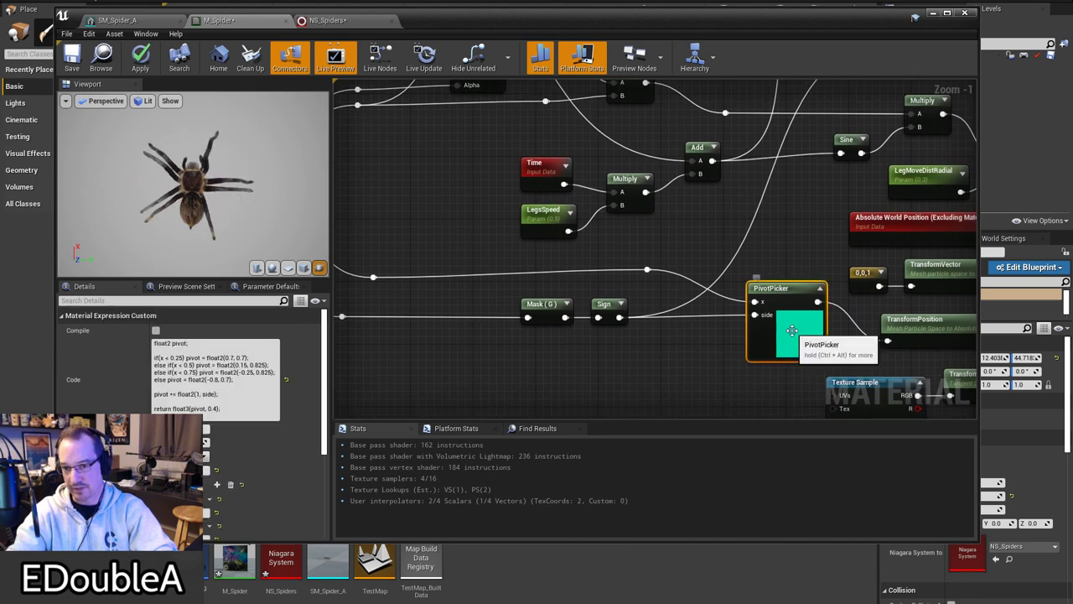
pyautogui.moveTo(364, 234); pyautogui.dragTo(481, 262, button='right')
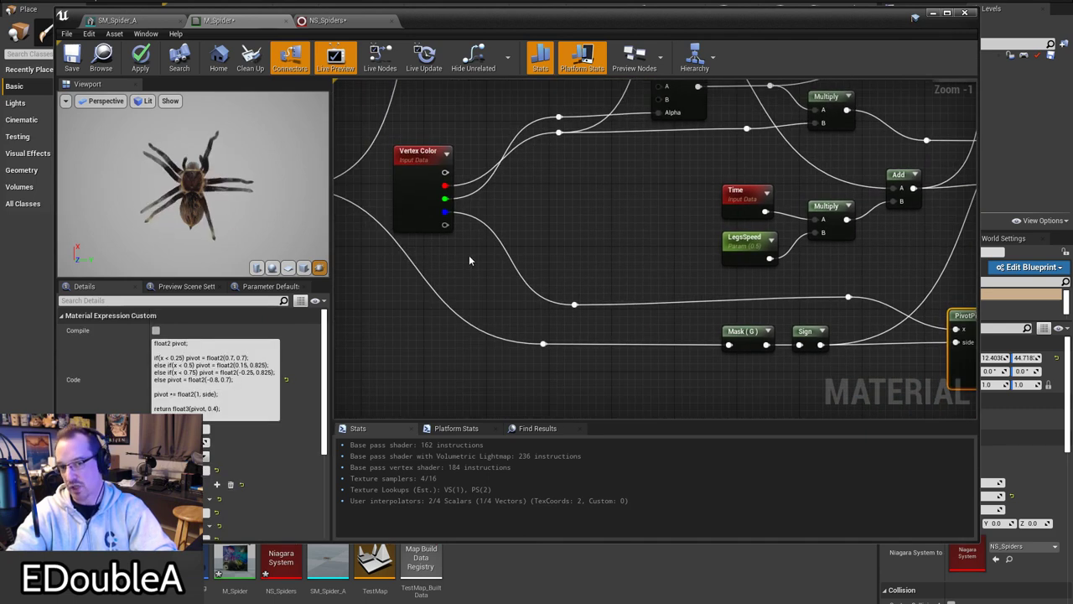
pyautogui.moveTo(558, 264); pyautogui.dragTo(516, 245, button='right')
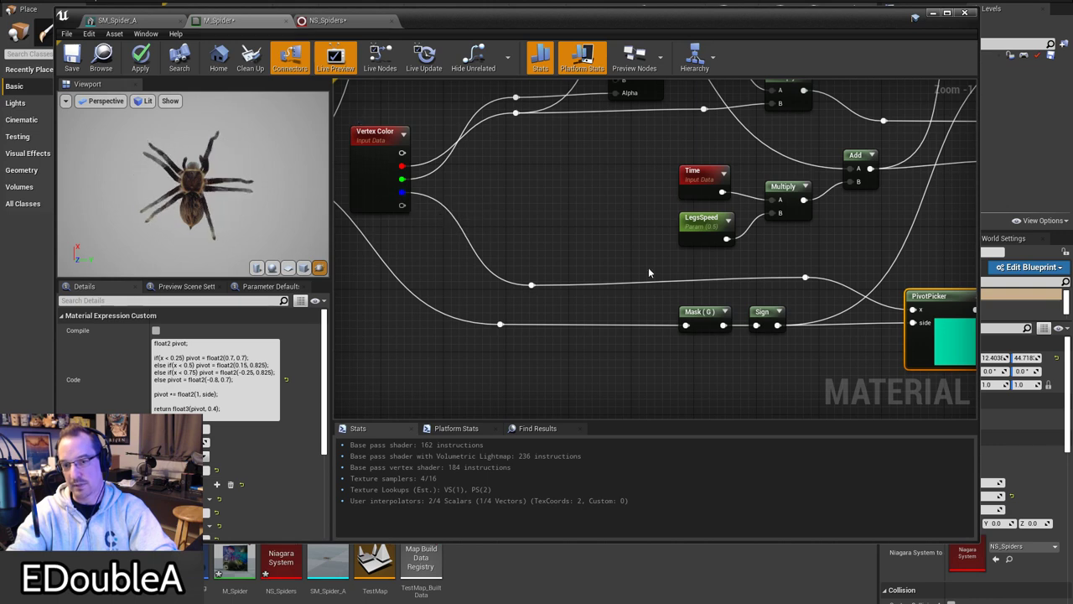
pyautogui.moveTo(648, 267); pyautogui.dragTo(446, 233, button='right')
# Step: Select all of PivotPicker's custom code and bring up the same code in an untitled Sublime Text file
pyautogui.click(242, 402)
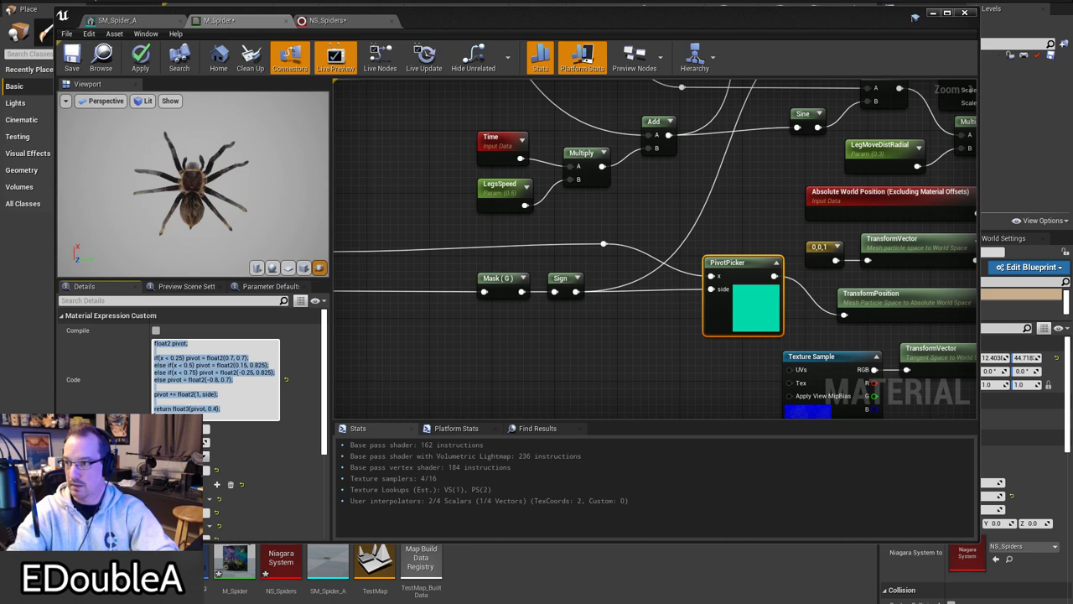
pyautogui.hotkey('alt', 'Tab')
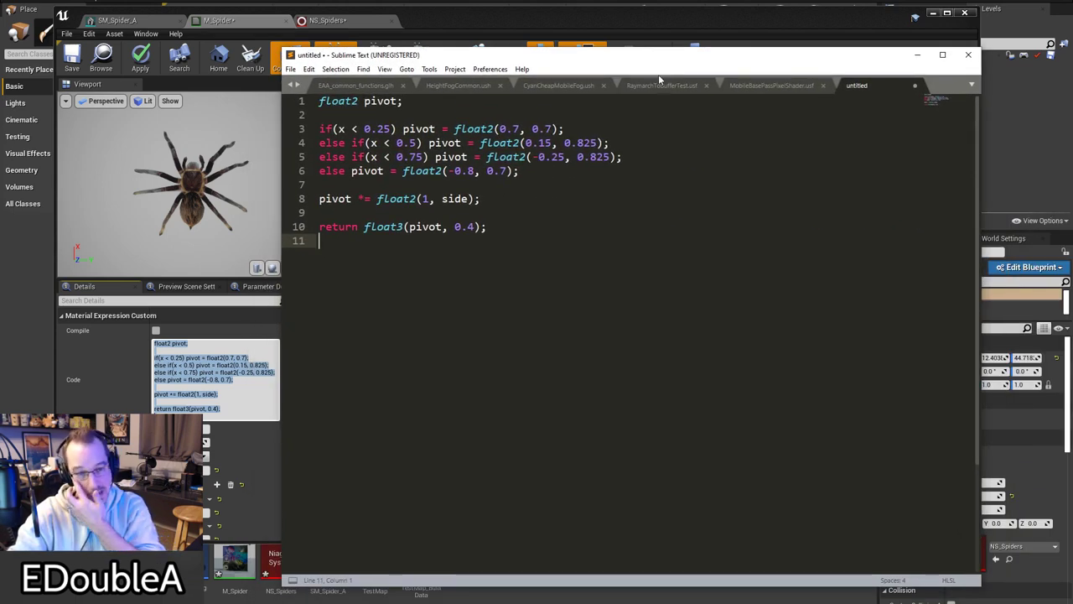
pyautogui.moveTo(492, 57); pyautogui.dragTo(546, 57)
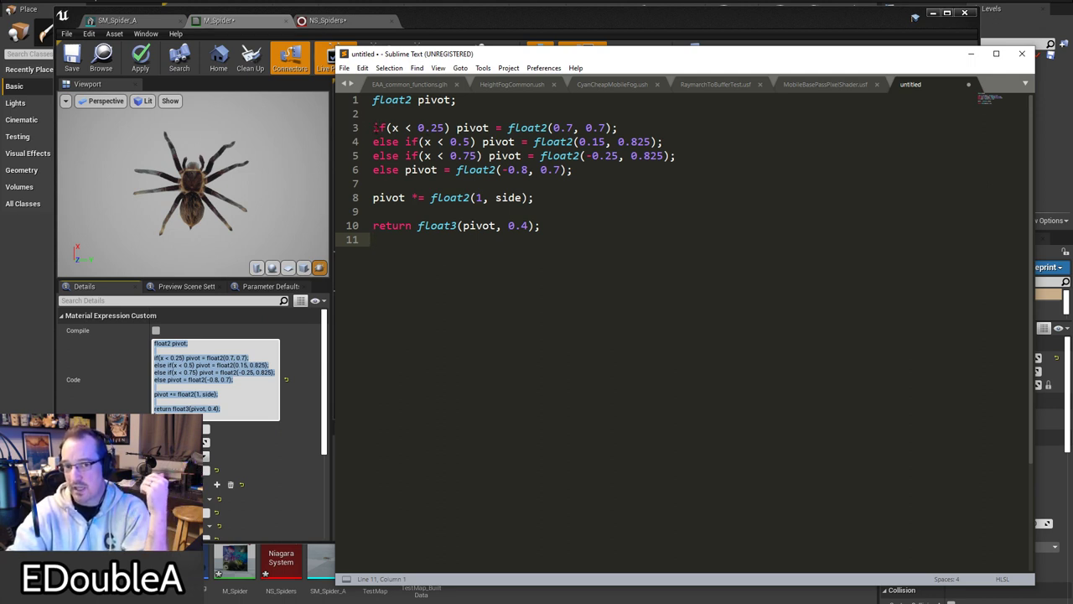
# Step: Examine the if/else lines that assign a float2 pivot for each range of x, highlighting the conditions, values and return line
pyautogui.moveTo(374, 128); pyautogui.dragTo(618, 128)
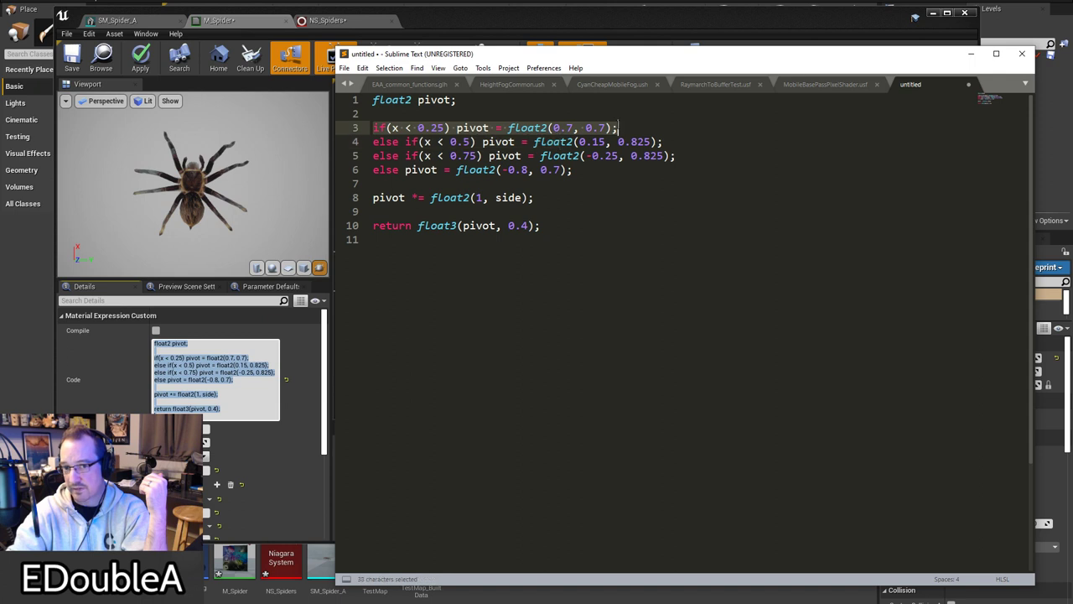
pyautogui.click(553, 169)
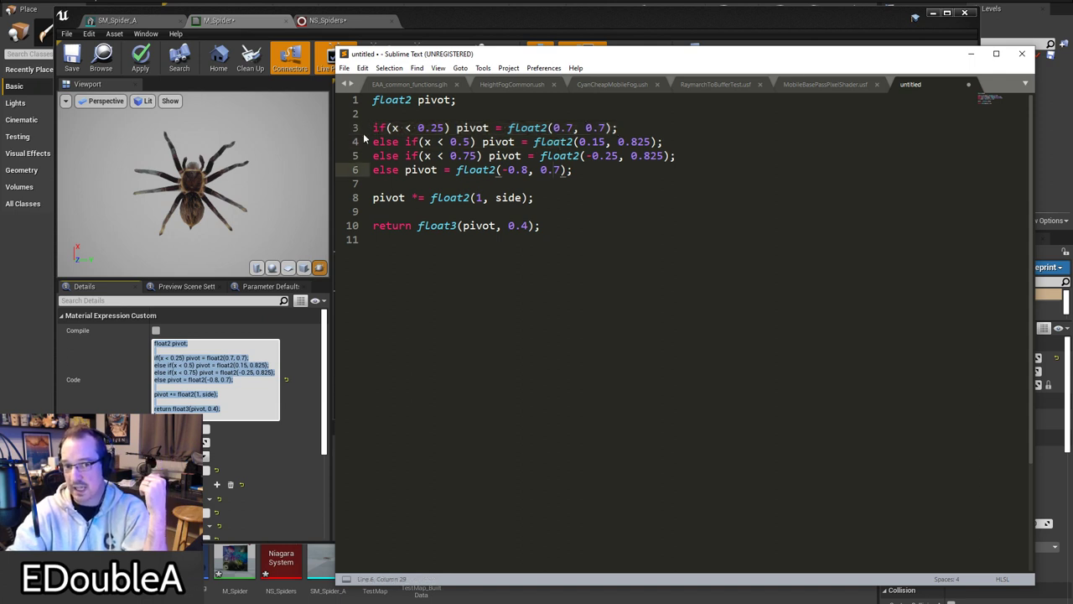
pyautogui.moveTo(450, 128); pyautogui.dragTo(374, 128)
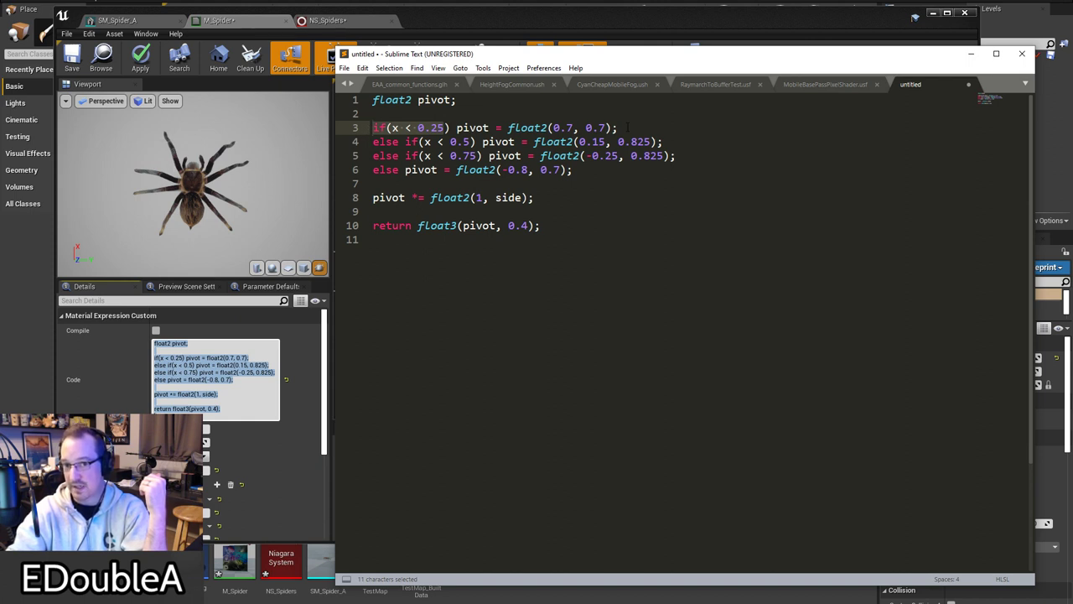
pyautogui.moveTo(508, 127); pyautogui.dragTo(618, 128)
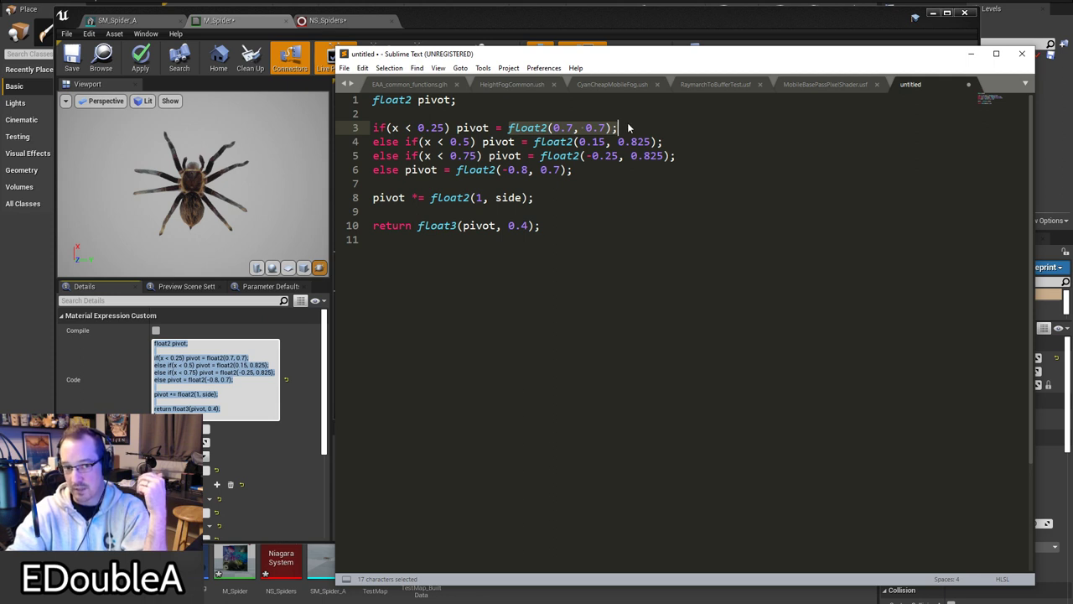
pyautogui.moveTo(540, 225); pyautogui.dragTo(373, 226)
pyautogui.click(470, 269)
pyautogui.moveTo(621, 127); pyautogui.dragTo(373, 142)
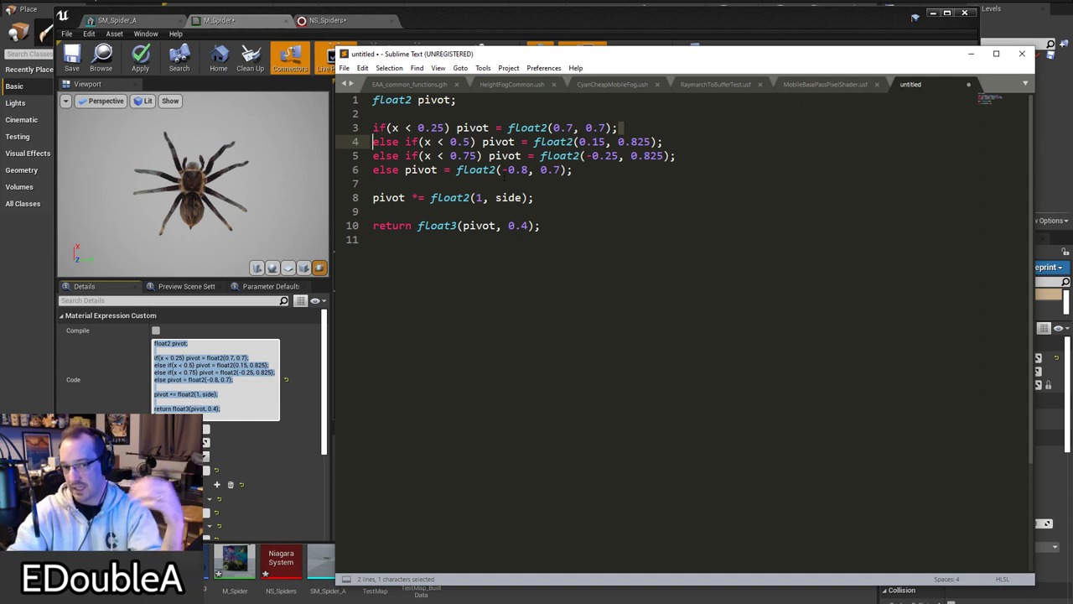
pyautogui.moveTo(582, 170); pyautogui.dragTo(371, 128)
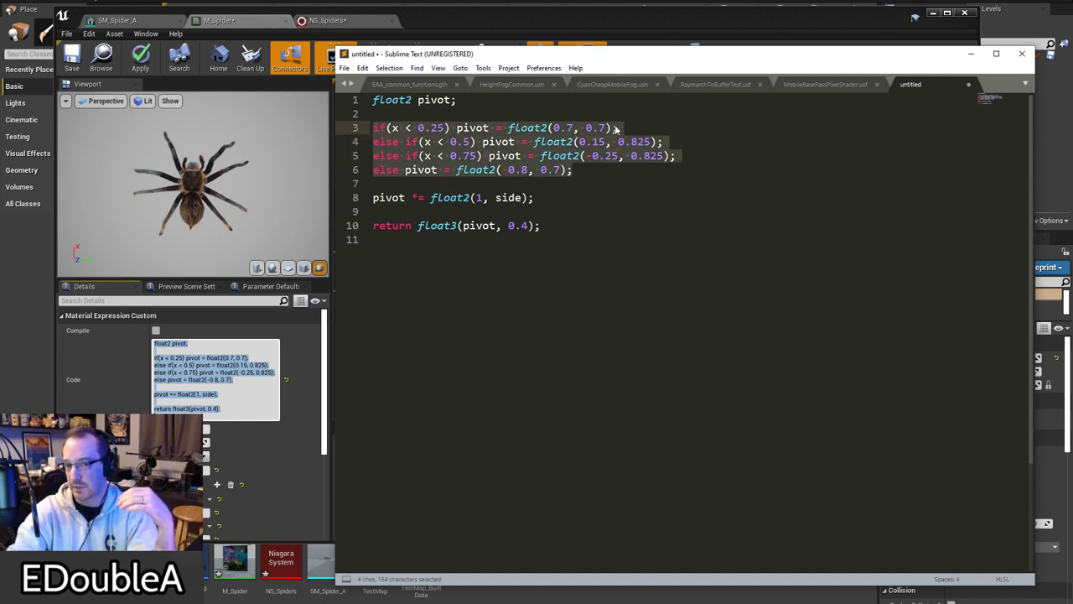
pyautogui.click(574, 255)
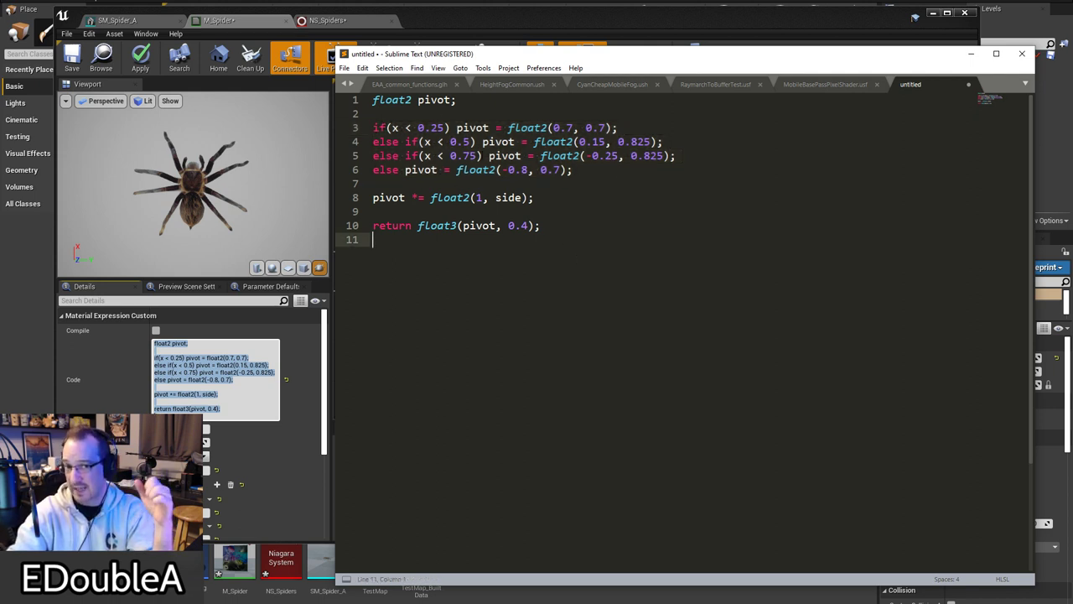
# Step: Highlight the pivot *= float2(1, side) line and move the Sublime Text window out of the way of the material graph
pyautogui.moveTo(542, 198); pyautogui.dragTo(383, 208)
pyautogui.hotkey('shift', 'Up')
pyautogui.moveTo(672, 55); pyautogui.dragTo(672, 442)
# Step: Trace the mesh particle space position through Mask (G) and Sign into PivotPicker's side input, selecting the Sign node
pyautogui.moveTo(491, 300); pyautogui.dragTo(949, 379, button='right')
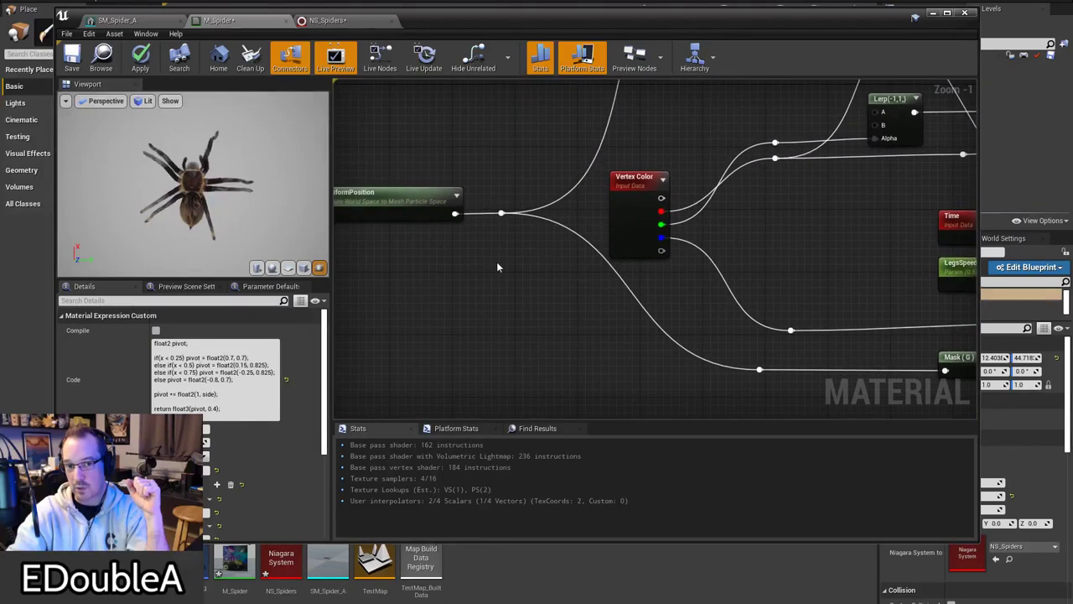
pyautogui.moveTo(503, 264); pyautogui.dragTo(579, 263, button='right')
pyautogui.moveTo(773, 322); pyautogui.dragTo(375, 246, button='right')
pyautogui.moveTo(542, 289); pyautogui.dragTo(861, 304, button='right')
pyautogui.moveTo(786, 302); pyautogui.dragTo(443, 272, button='right')
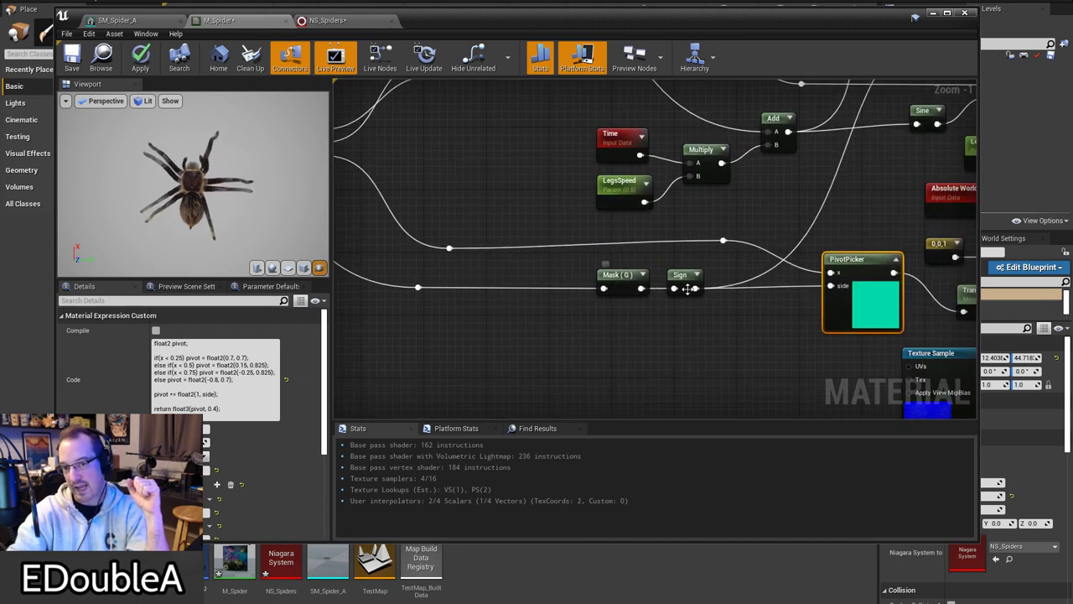
pyautogui.click(687, 288)
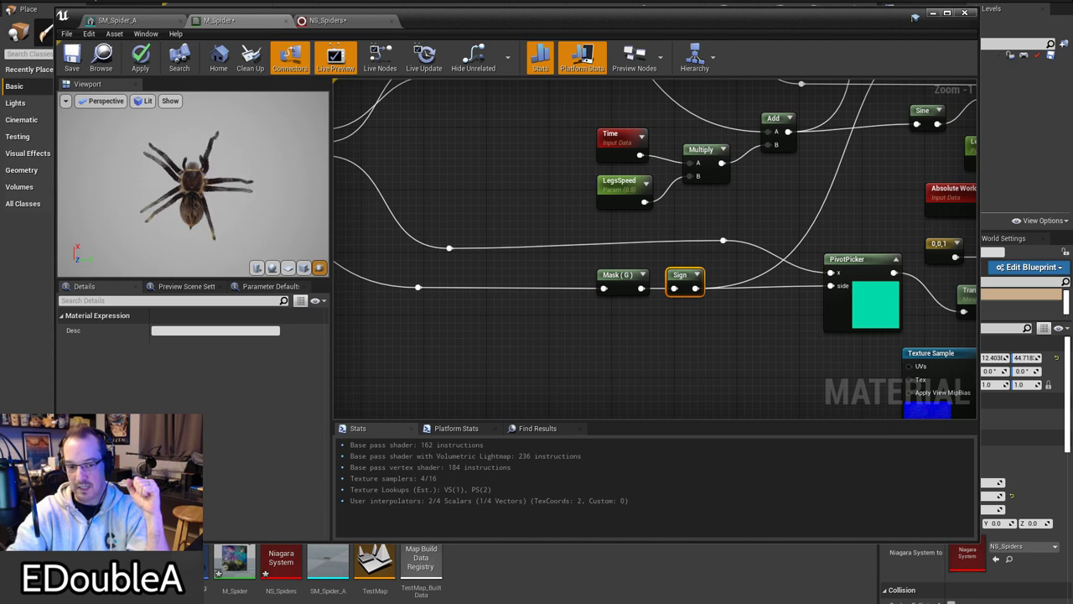
# Step: Return to Sublime Text and examine how line 8 multiplies pivot by float2(1, side), highlighting pivot and side
pyautogui.hotkey('alt', 'Tab')
pyautogui.moveTo(590, 444); pyautogui.dragTo(537, 84)
pyautogui.click(501, 233)
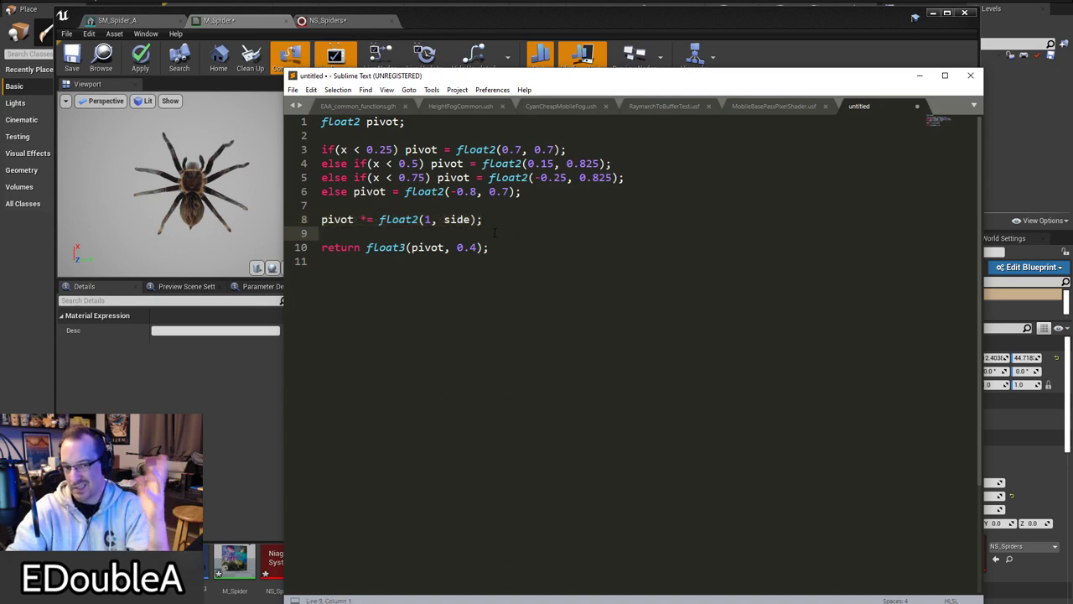
pyautogui.moveTo(483, 220); pyautogui.dragTo(247, 200)
pyautogui.click(421, 280)
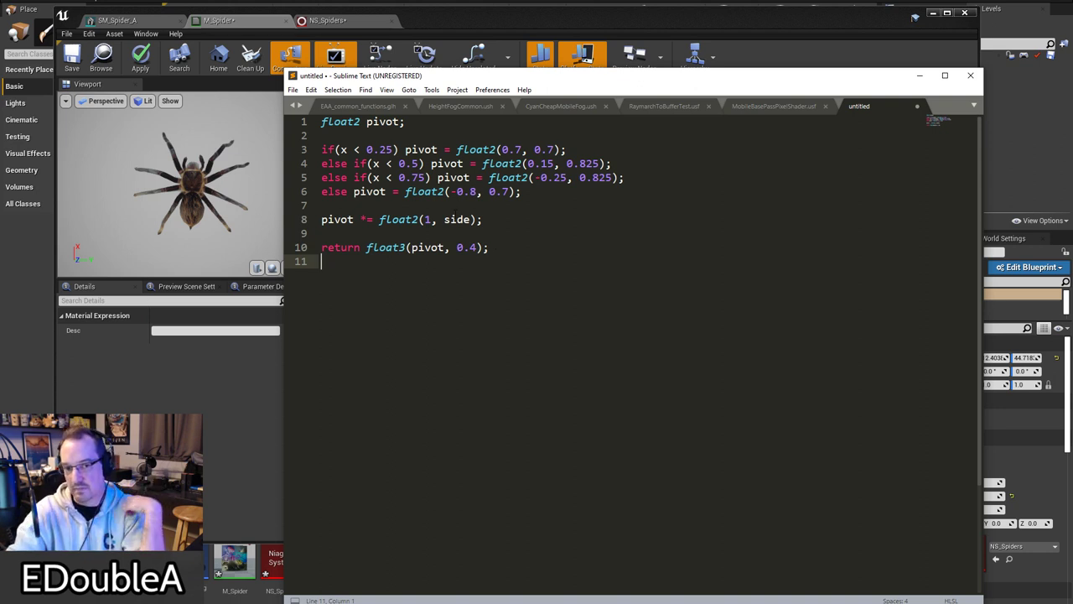
pyautogui.moveTo(444, 219); pyautogui.dragTo(468, 219)
pyautogui.click(430, 219)
pyautogui.moveTo(438, 221); pyautogui.dragTo(463, 219)
pyautogui.moveTo(353, 219); pyautogui.dragTo(321, 219)
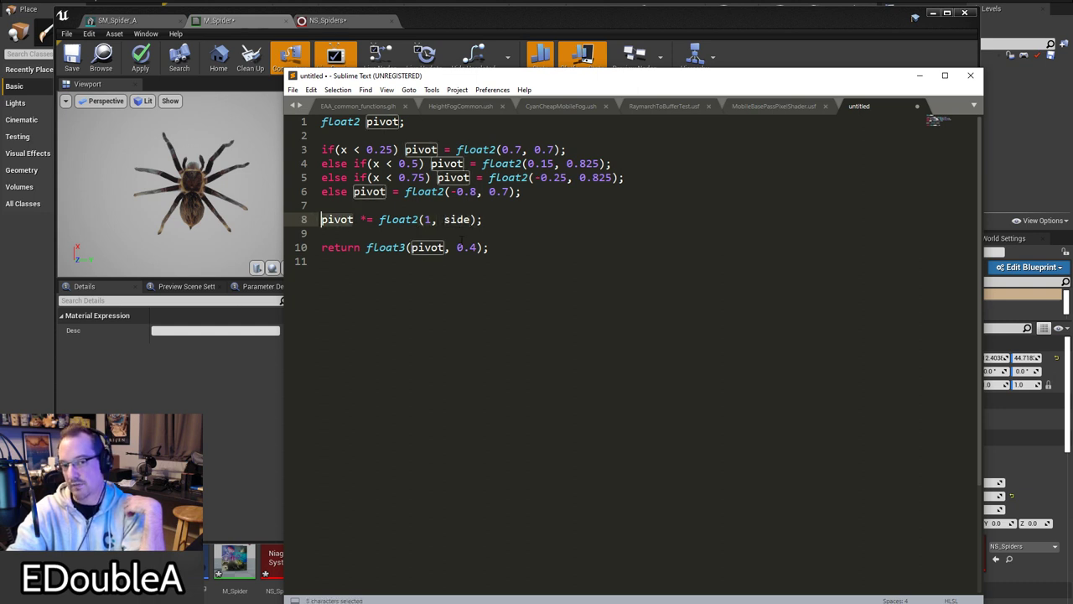
pyautogui.moveTo(470, 220); pyautogui.dragTo(450, 220)
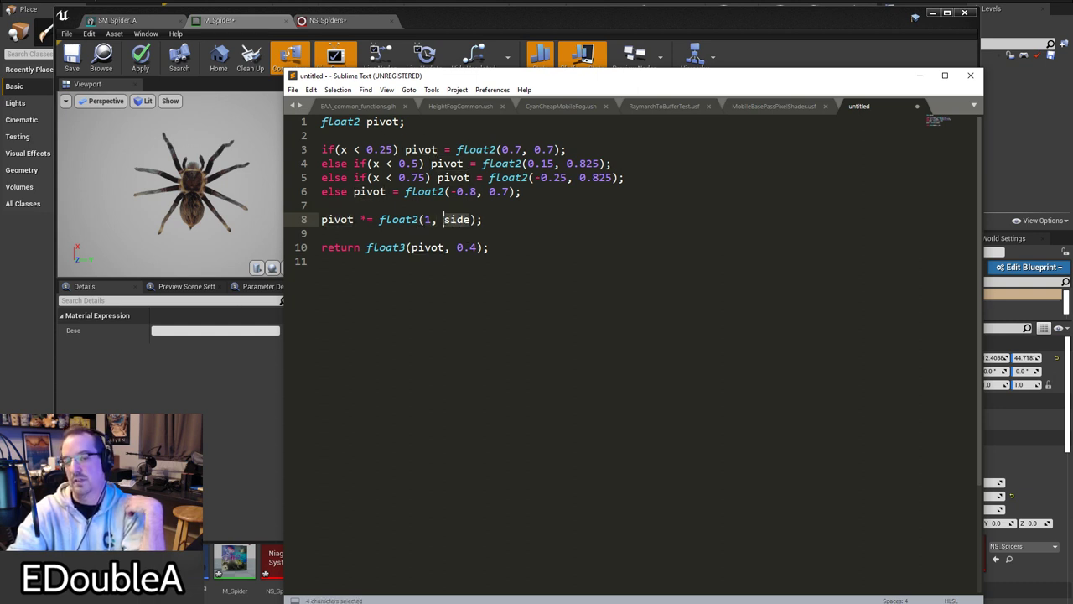
pyautogui.click(513, 246)
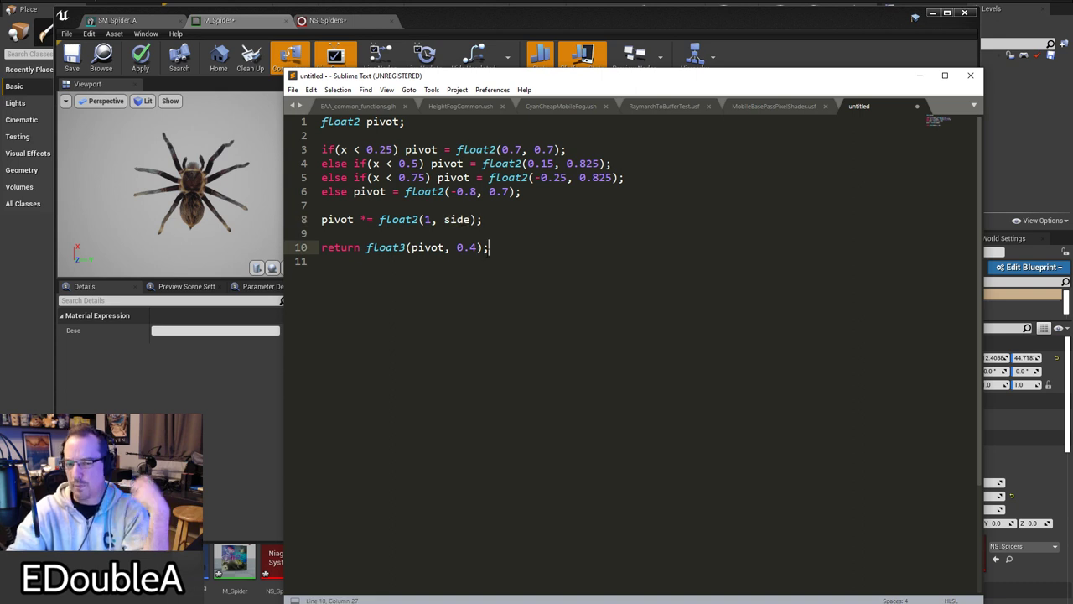
# Step: Highlight the pivot assignment lines and the 0.4 value in the return line, and minimize Sublime Text
pyautogui.moveTo(564, 147); pyautogui.dragTo(623, 218)
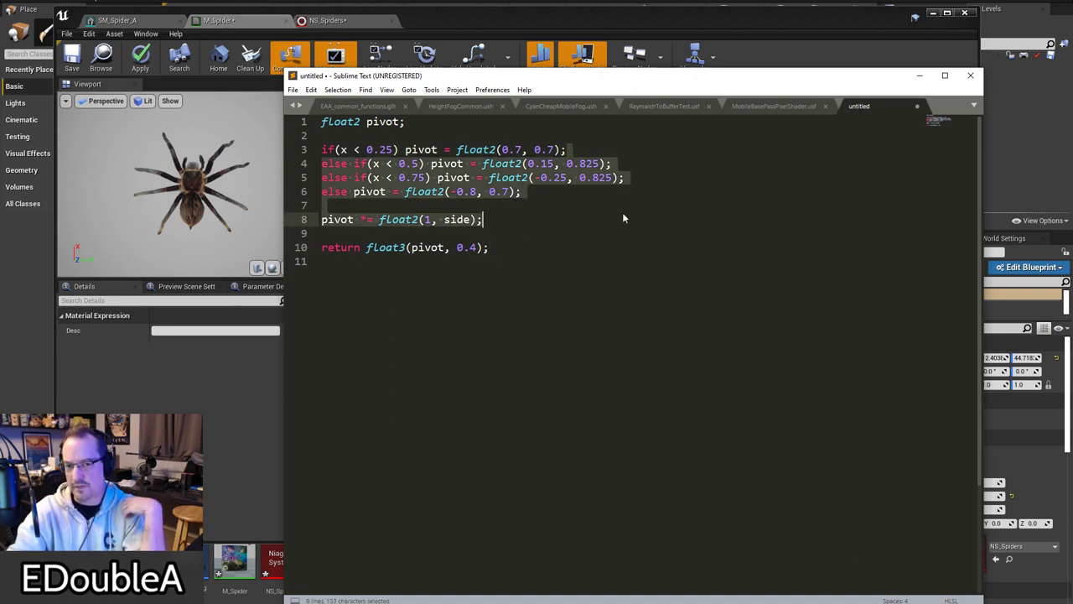
pyautogui.moveTo(456, 247); pyautogui.dragTo(476, 247)
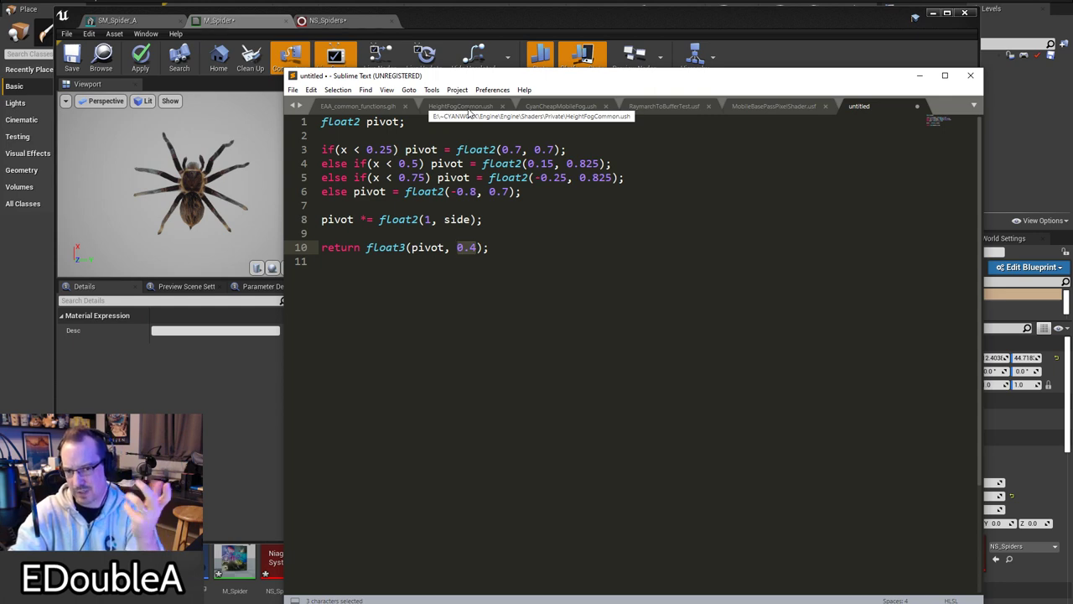
pyautogui.click(920, 76)
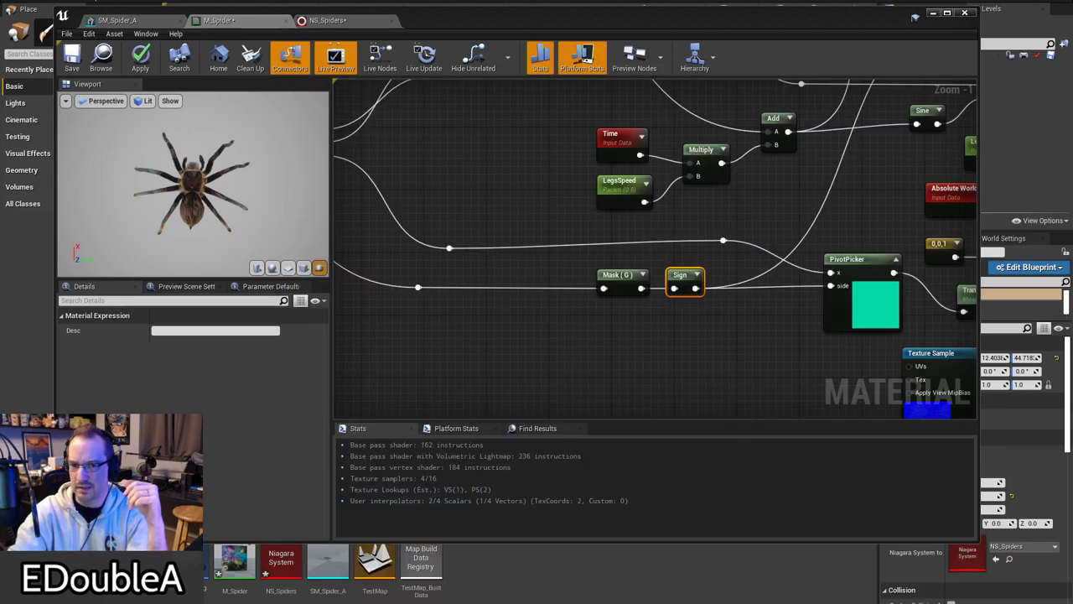
# Step: Select the PivotPicker node and follow its input wiring back to the Vertex Color node
pyautogui.moveTo(778, 266); pyautogui.dragTo(557, 215, button='right')
pyautogui.click(641, 215)
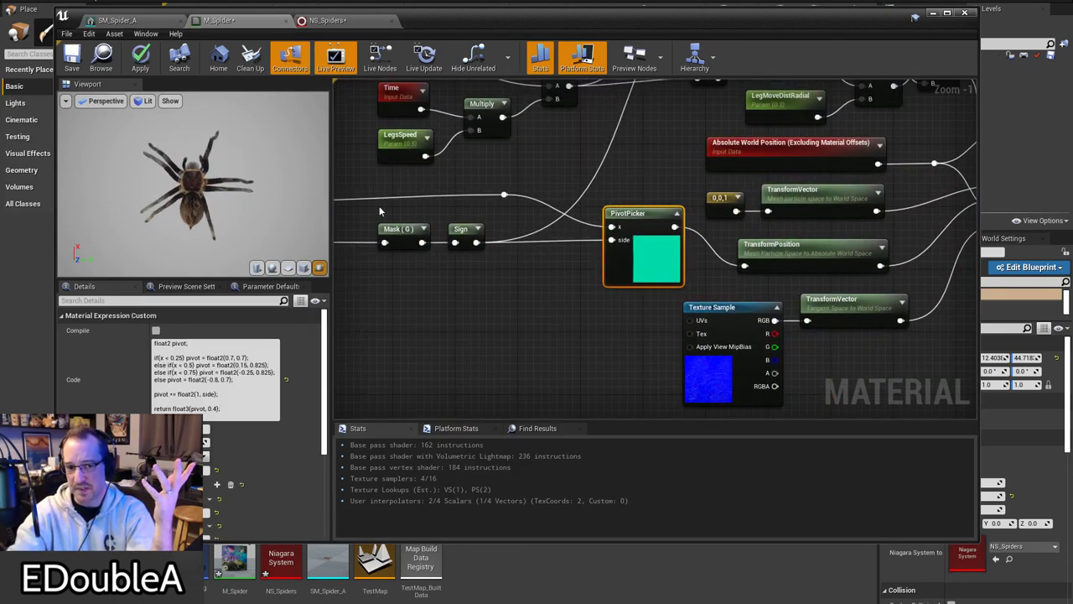
pyautogui.moveTo(493, 196); pyautogui.dragTo(878, 402, button='right')
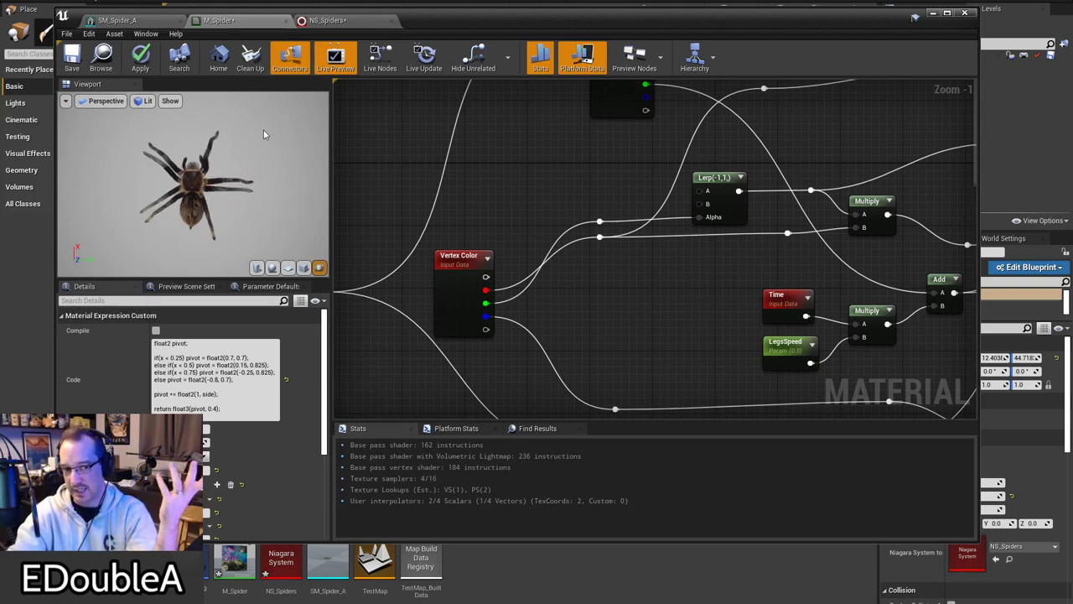
# Step: Inspect the LegsSpeed parameter beside the Time node and the Lerp(-1,1,) node driven by Vertex Color by selecting each
pyautogui.moveTo(617, 239); pyautogui.dragTo(388, 192, button='right')
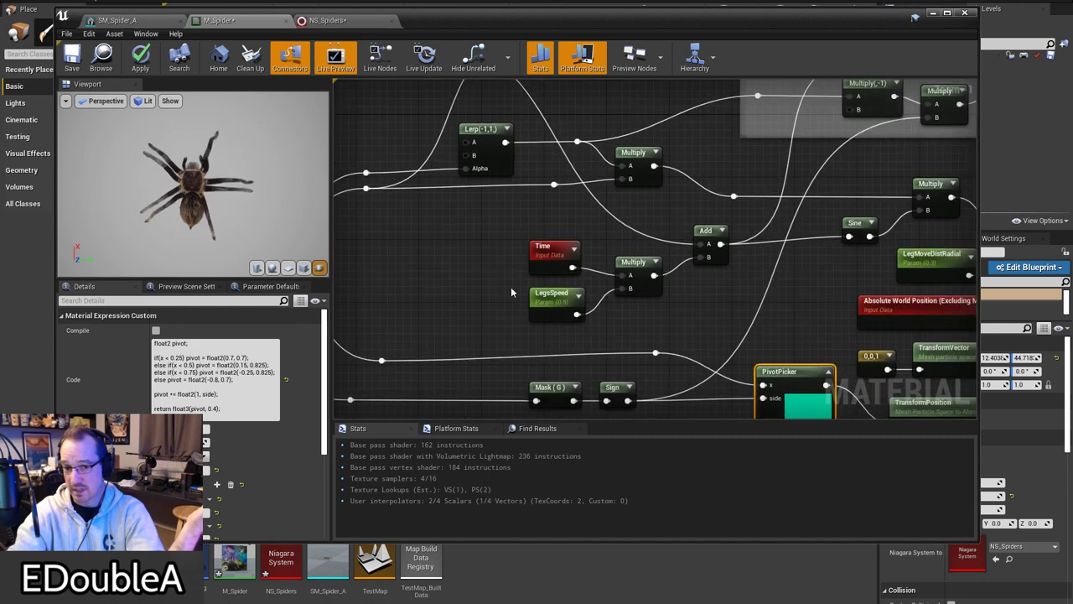
pyautogui.click(550, 295)
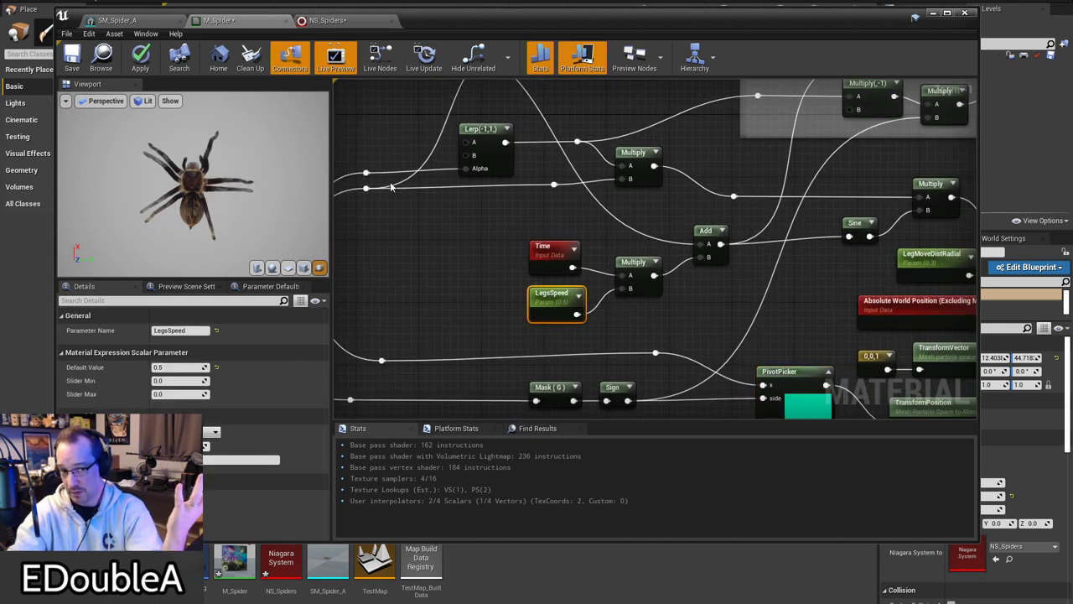
pyautogui.moveTo(697, 305); pyautogui.dragTo(663, 339, button='right')
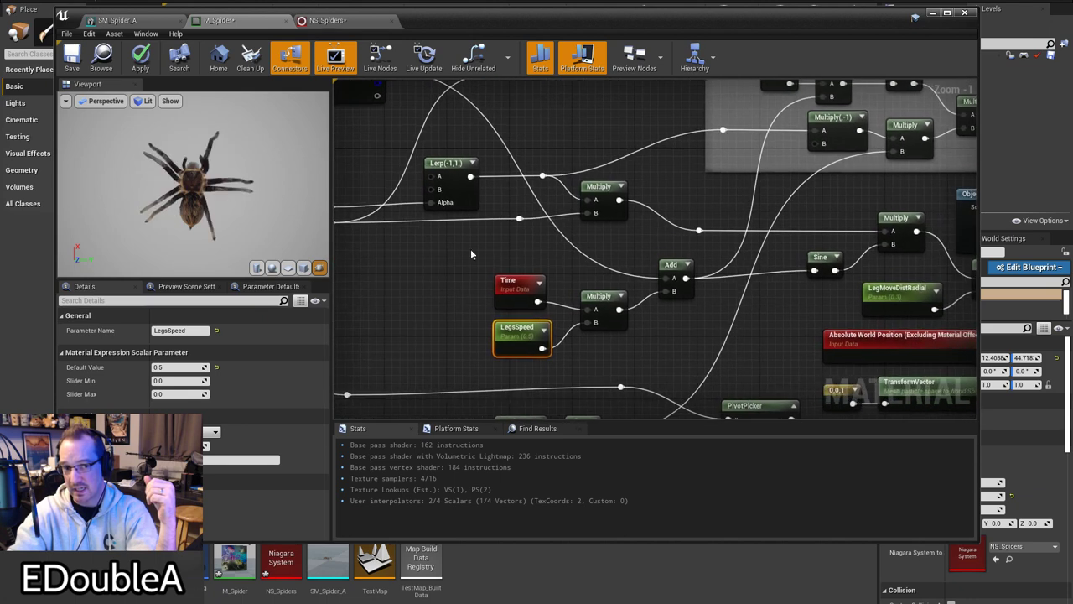
pyautogui.moveTo(481, 201); pyautogui.dragTo(683, 222, button='right')
pyautogui.click(676, 215)
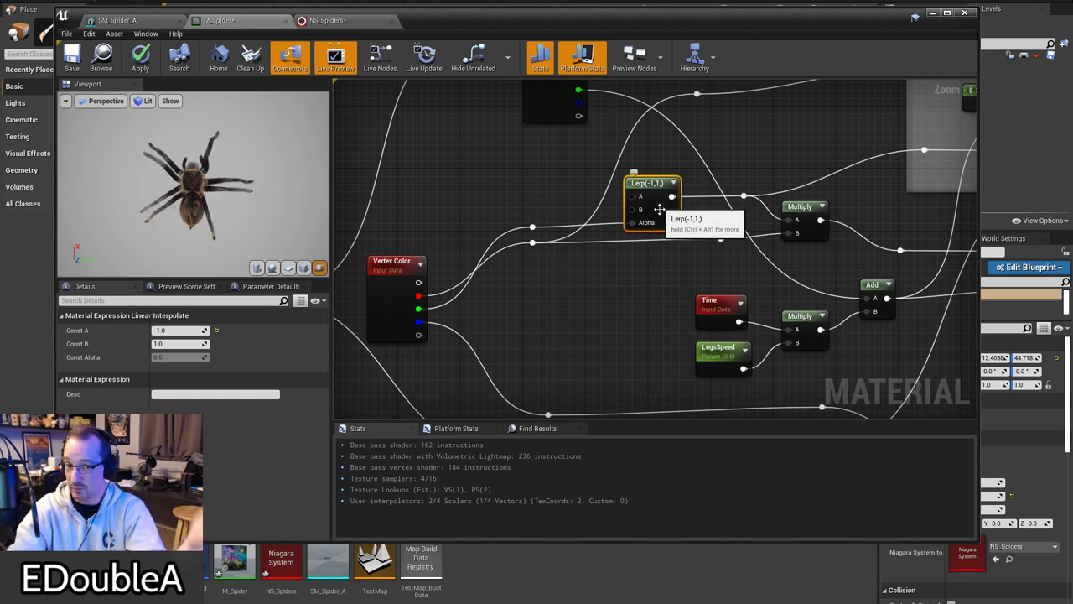
# Step: Follow the Sine and LegMoveDistRadial chain to Rot on Axis, highlight it with its Subtract, Multiply and TwoSidedSign nodes, and clear the selection
pyautogui.moveTo(707, 256); pyautogui.dragTo(402, 245, button='right')
pyautogui.moveTo(766, 250); pyautogui.dragTo(660, 279, button='right')
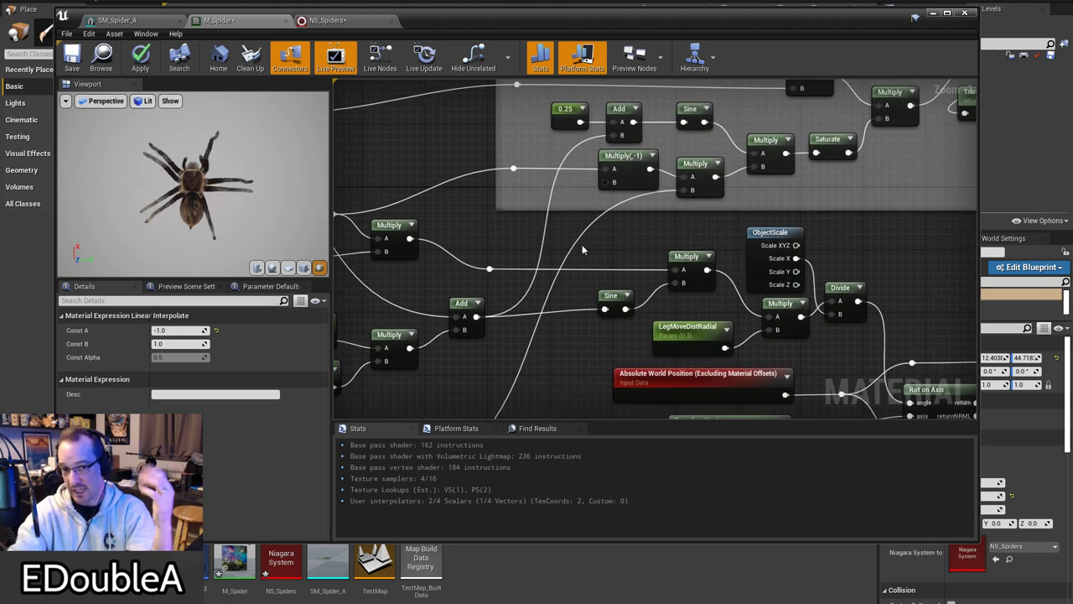
pyautogui.moveTo(562, 311); pyautogui.dragTo(333, 165, button='right')
pyautogui.moveTo(627, 203); pyautogui.dragTo(786, 352)
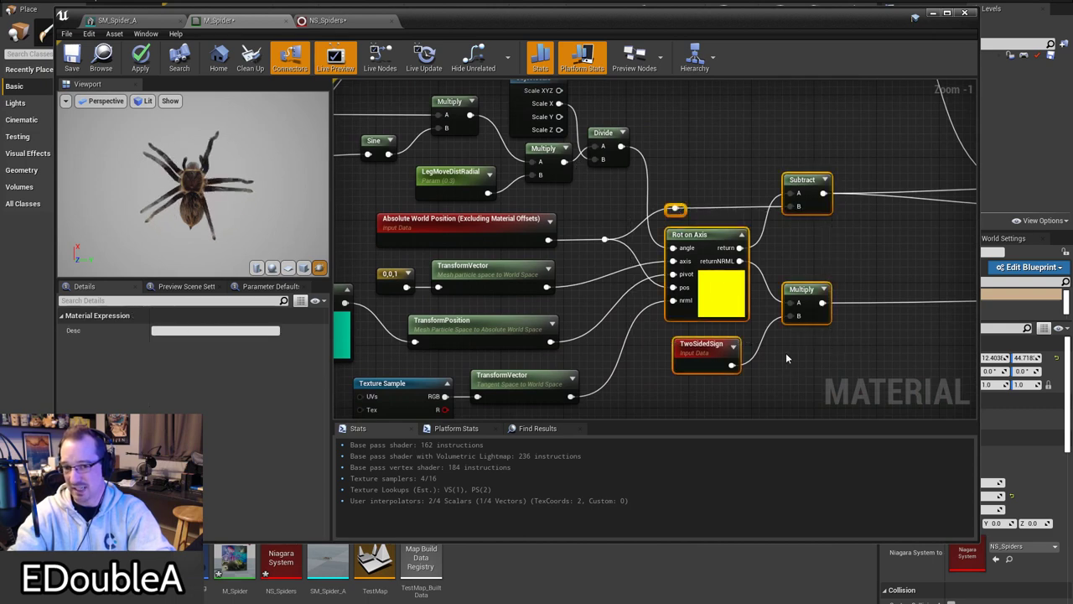
pyautogui.moveTo(785, 352); pyautogui.dragTo(824, 353, button='right')
pyautogui.moveTo(668, 228); pyautogui.dragTo(728, 278, button='right')
pyautogui.click(717, 246)
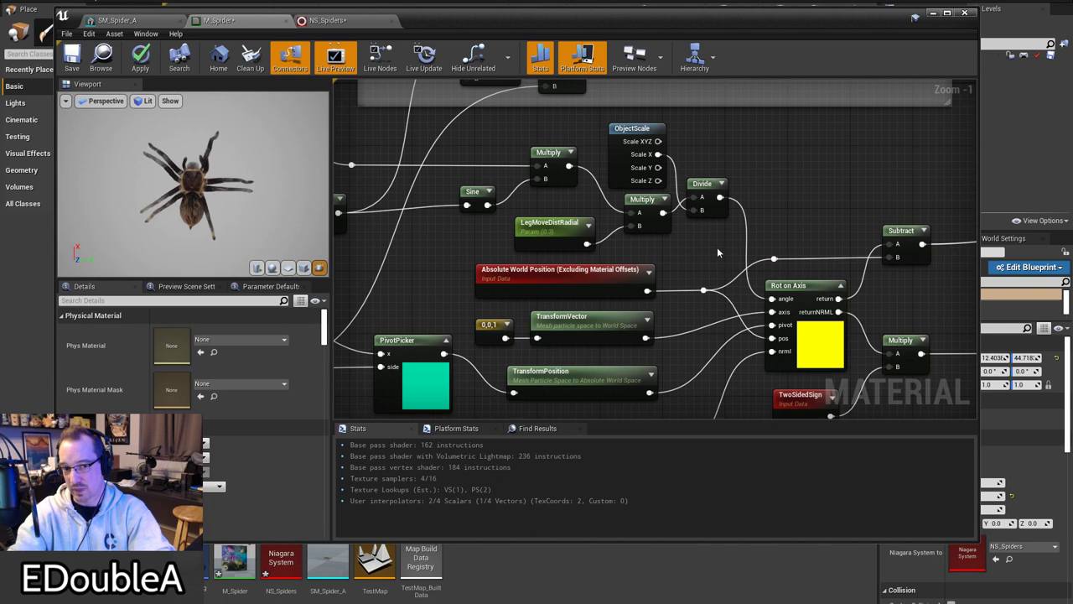
# Step: Highlight the Sine, LegMoveDistRadial, ObjectScale, Multiply and Divide nodes and follow them to the angle input of Rot on Axis
pyautogui.moveTo(482, 124); pyautogui.dragTo(728, 249)
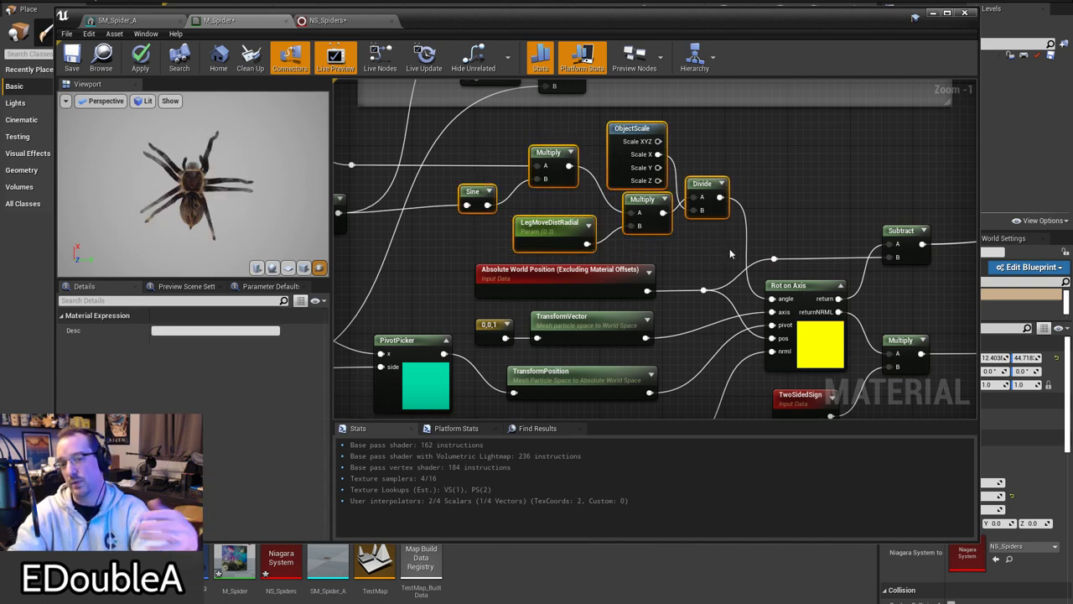
pyautogui.moveTo(721, 303); pyautogui.dragTo(774, 253, button='right')
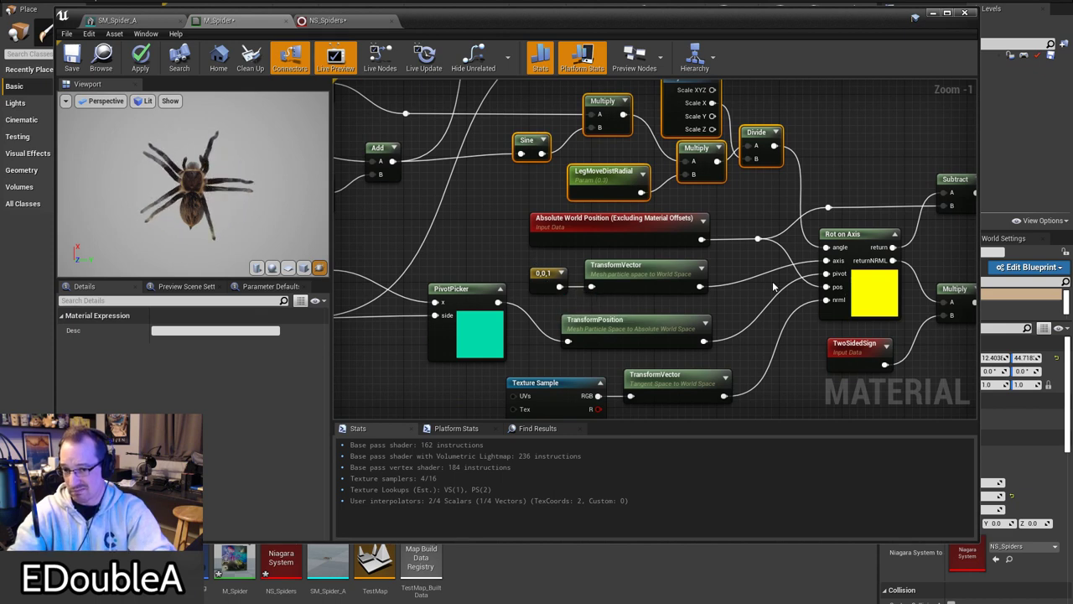
pyautogui.moveTo(820, 258); pyautogui.dragTo(776, 249, button='right')
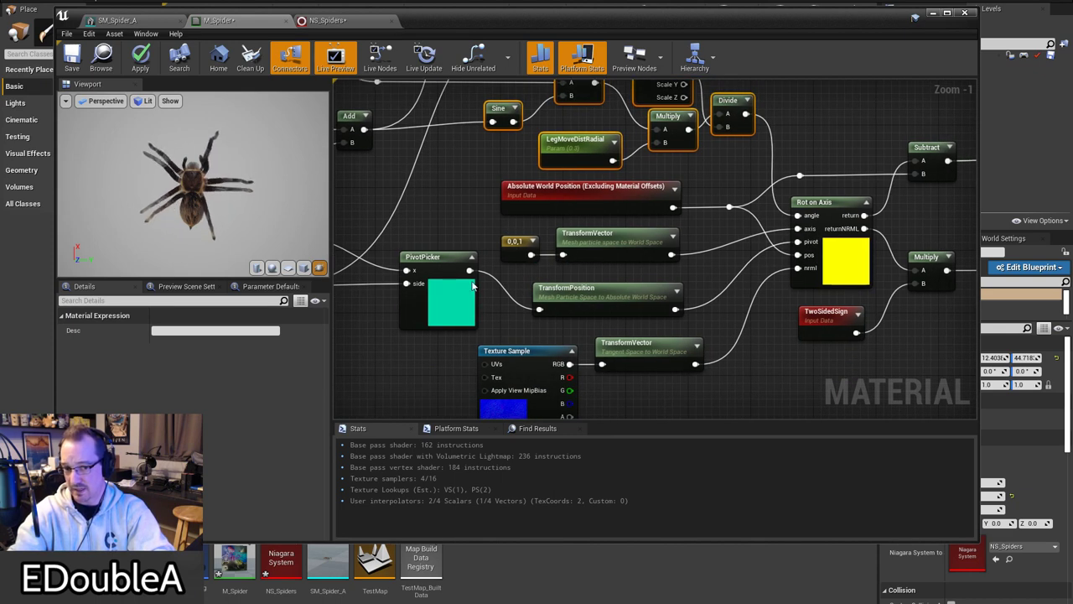
# Step: Select PivotPicker, and highlight the Texture Sample and TransformVector nodes that feed the nrml input of Rot on Axis
pyautogui.click(436, 268)
pyautogui.moveTo(627, 309); pyautogui.dragTo(624, 306, button='right')
pyautogui.moveTo(721, 300); pyautogui.dragTo(673, 258, button='right')
pyautogui.moveTo(596, 375); pyautogui.dragTo(446, 282)
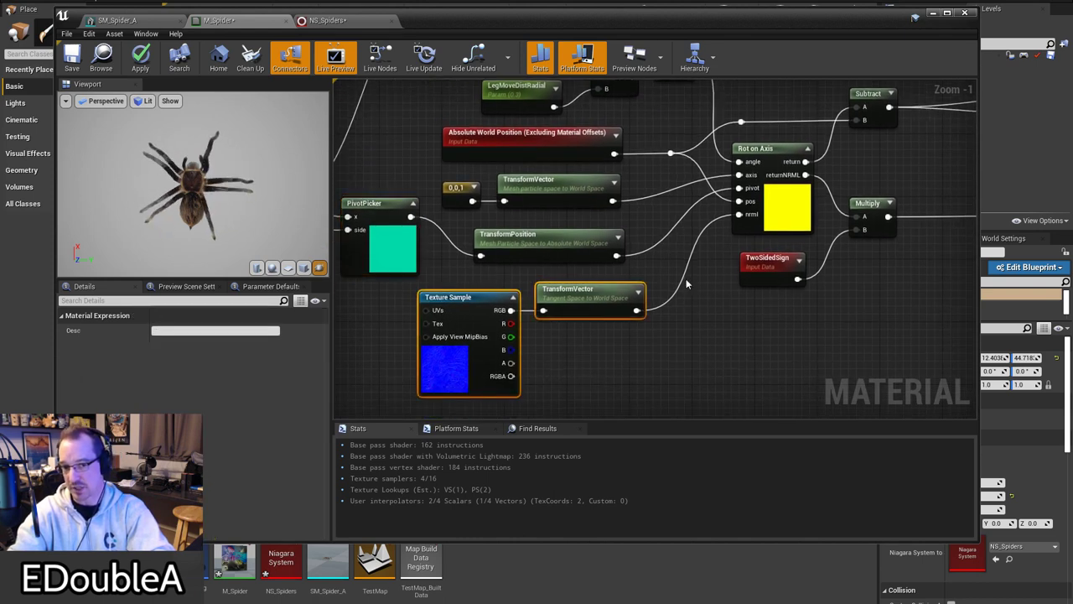
# Step: Select the Rot on Axis node and examine its code and its return and returnNRML outputs
pyautogui.moveTo(686, 285); pyautogui.dragTo(590, 287, button='right')
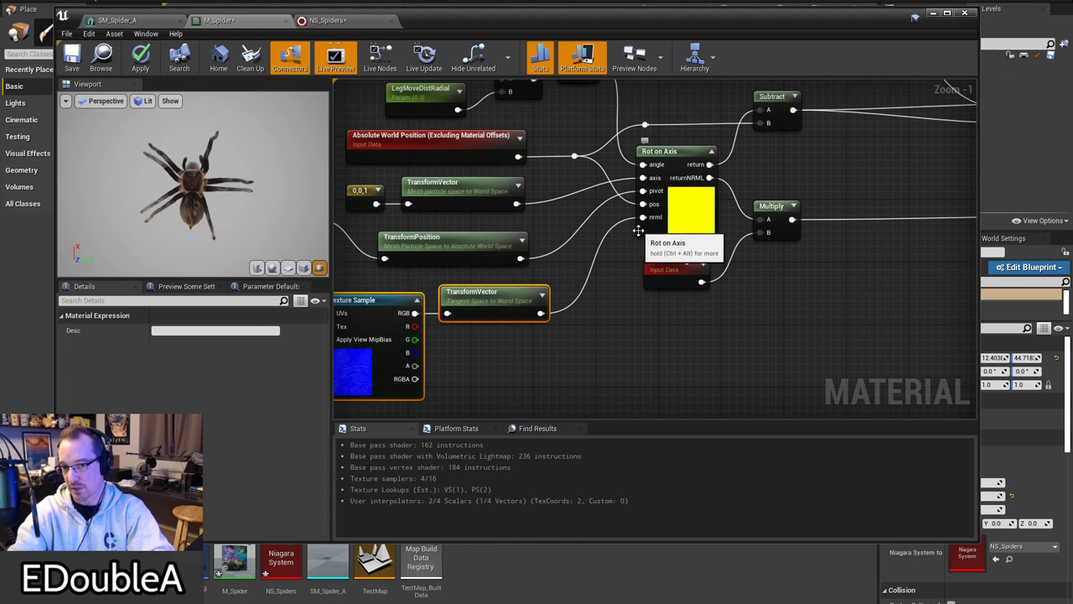
pyautogui.moveTo(637, 227); pyautogui.dragTo(600, 287, button='right')
pyautogui.click(642, 278)
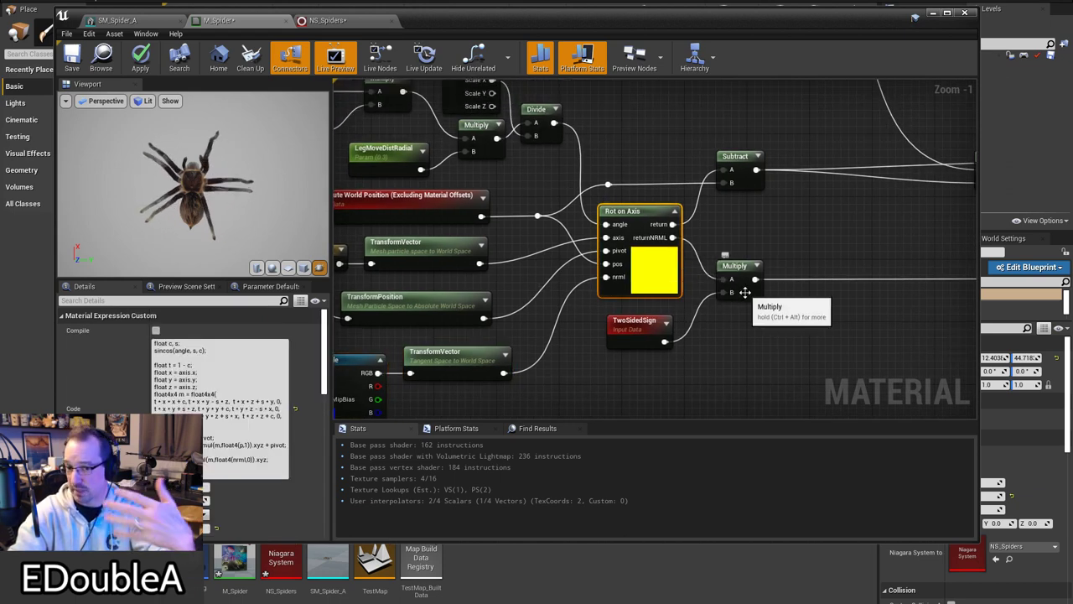
# Step: Locate the Leg Lift group above the rotation nodes and orbit the preview to a side view of the spider
pyautogui.moveTo(760, 327); pyautogui.dragTo(600, 362, button='right')
pyautogui.moveTo(704, 284); pyautogui.dragTo(982, 582, button='right')
pyautogui.moveTo(737, 296); pyautogui.dragTo(757, 305, button='right')
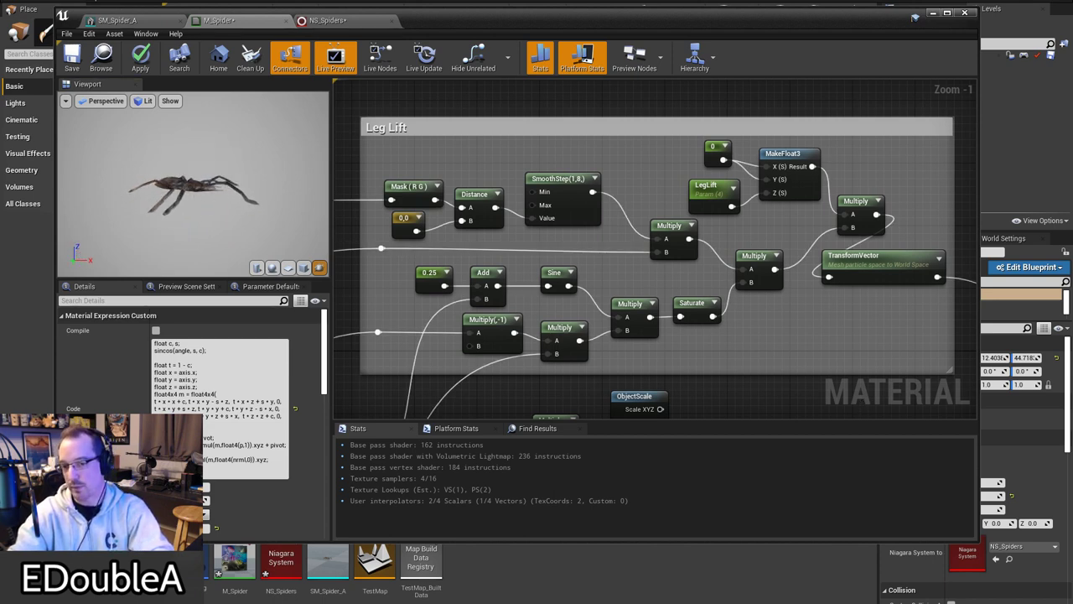
pyautogui.moveTo(861, 398); pyautogui.dragTo(817, 144, button='right')
pyautogui.moveTo(198, 138); pyautogui.dragTo(182, 222)
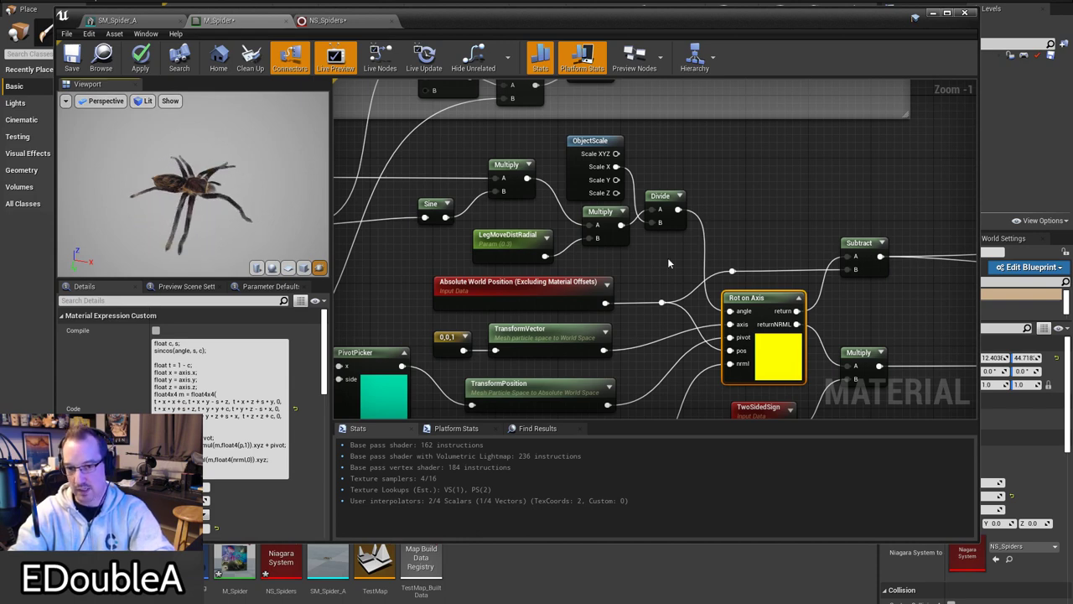
# Step: Follow the Leg Lift output to the Add node and connect that Add node's output to MakePrecise's InValue
pyautogui.moveTo(667, 257); pyautogui.dragTo(707, 508, button='right')
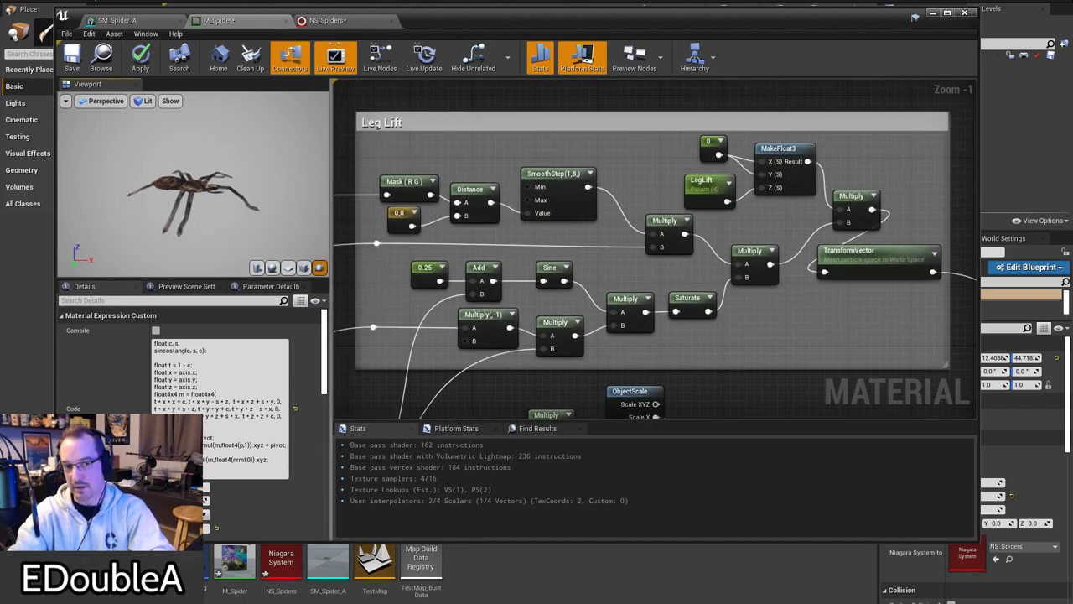
pyautogui.moveTo(924, 321); pyautogui.dragTo(390, 95, button='right')
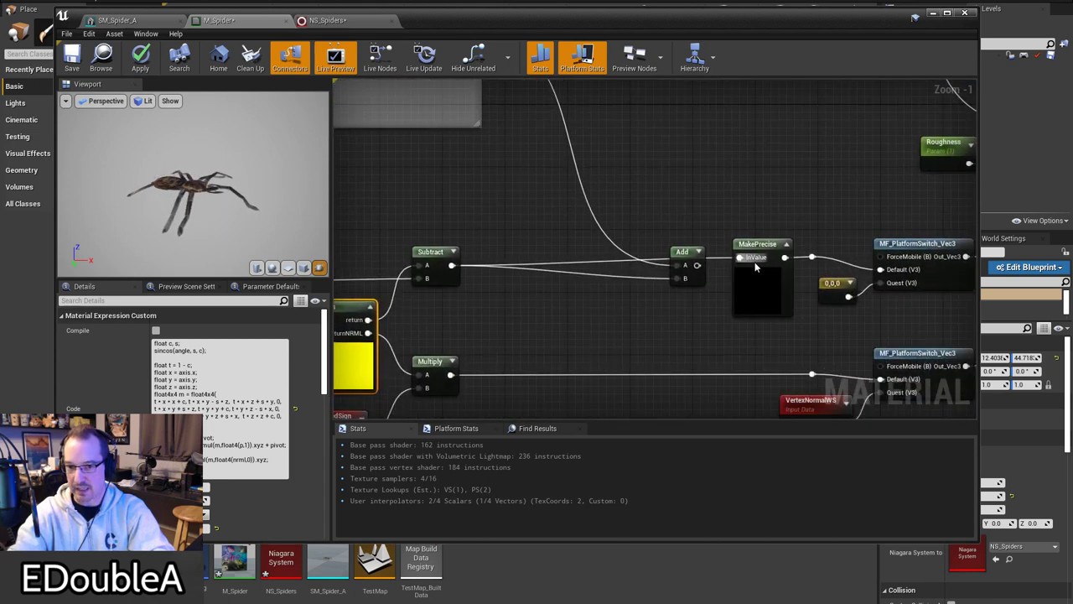
pyautogui.moveTo(696, 264); pyautogui.dragTo(741, 258)
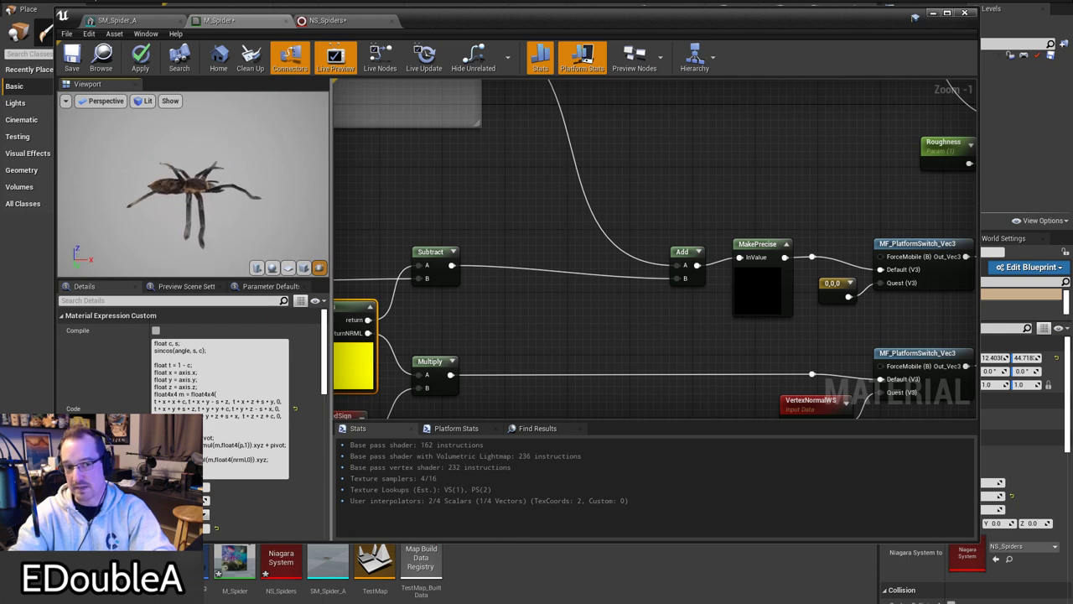
# Step: Highlight all the nodes inside the Leg Lift group, and clear the selection
pyautogui.moveTo(509, 160); pyautogui.dragTo(1004, 392, button='right')
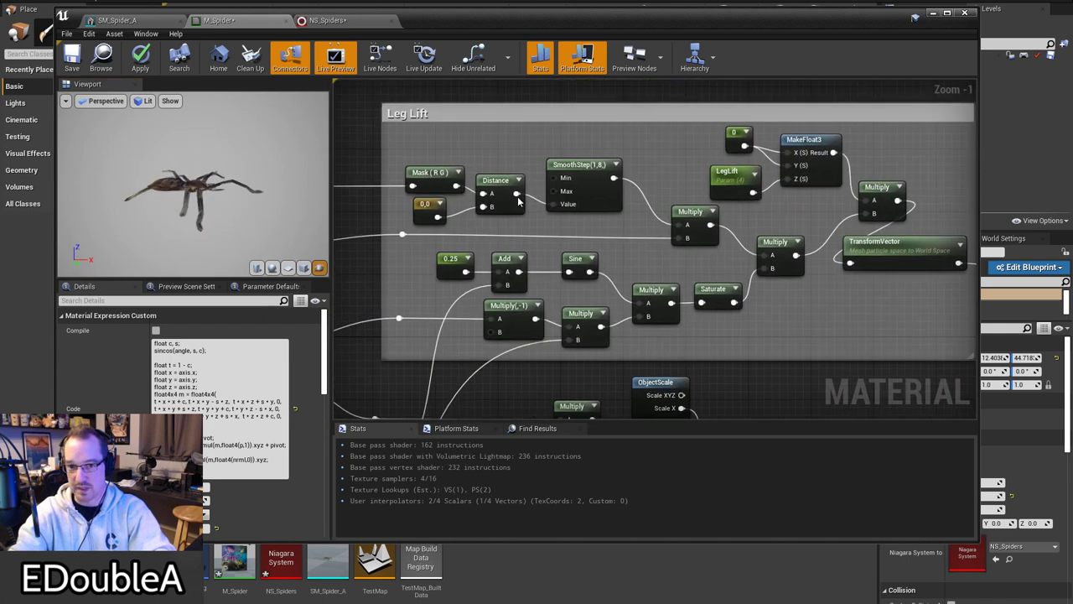
pyautogui.moveTo(393, 131); pyautogui.dragTo(970, 337)
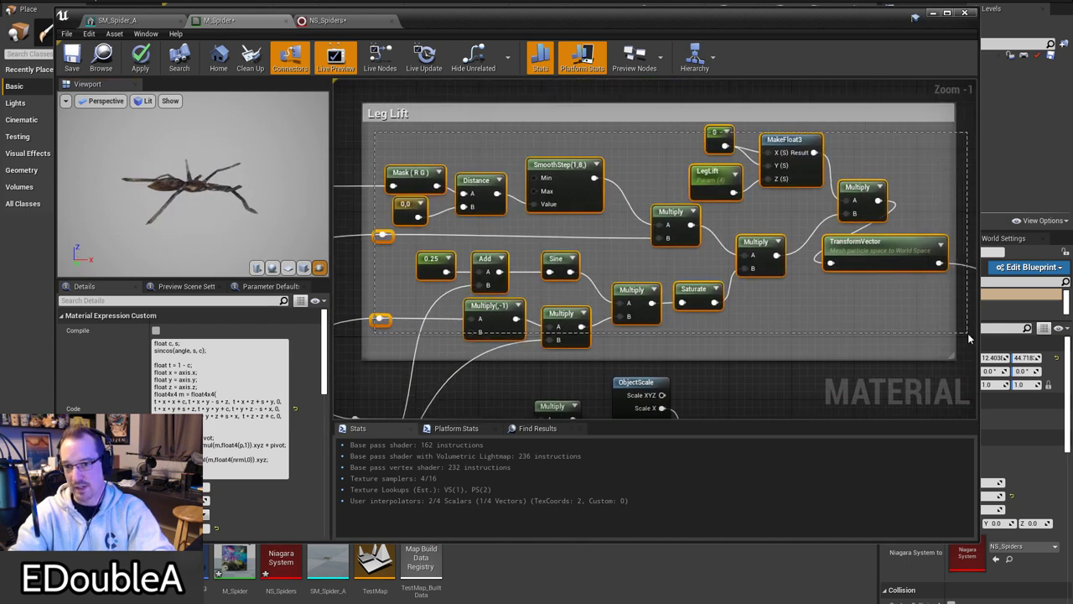
pyautogui.click(845, 316)
# Step: Inspect the 0.25 constant, the Add node and the Sine node's period in the Leg Lift group by selecting each
pyautogui.moveTo(816, 330); pyautogui.dragTo(804, 291, button='right')
pyautogui.moveTo(399, 206); pyautogui.dragTo(469, 249)
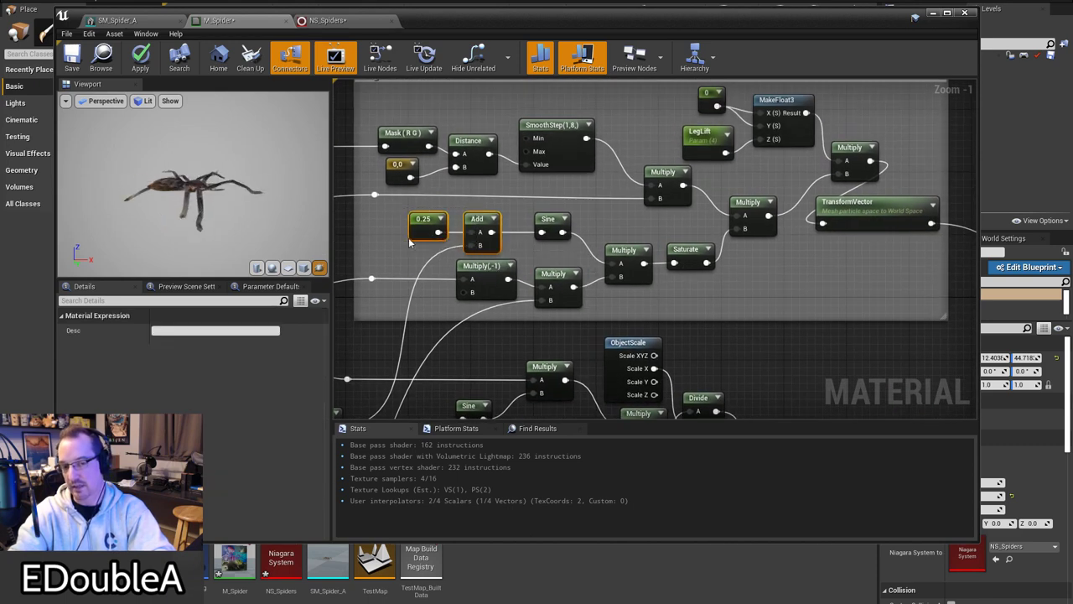
pyautogui.moveTo(552, 244); pyautogui.dragTo(502, 250, button='right')
pyautogui.click(503, 242)
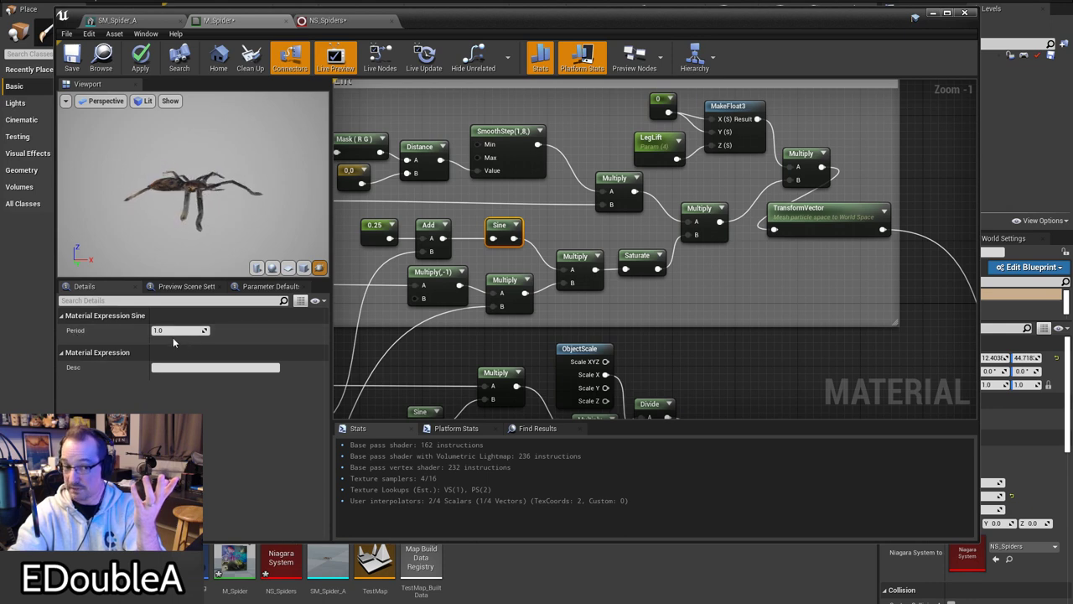
pyautogui.moveTo(617, 323); pyautogui.dragTo(714, 334, button='right')
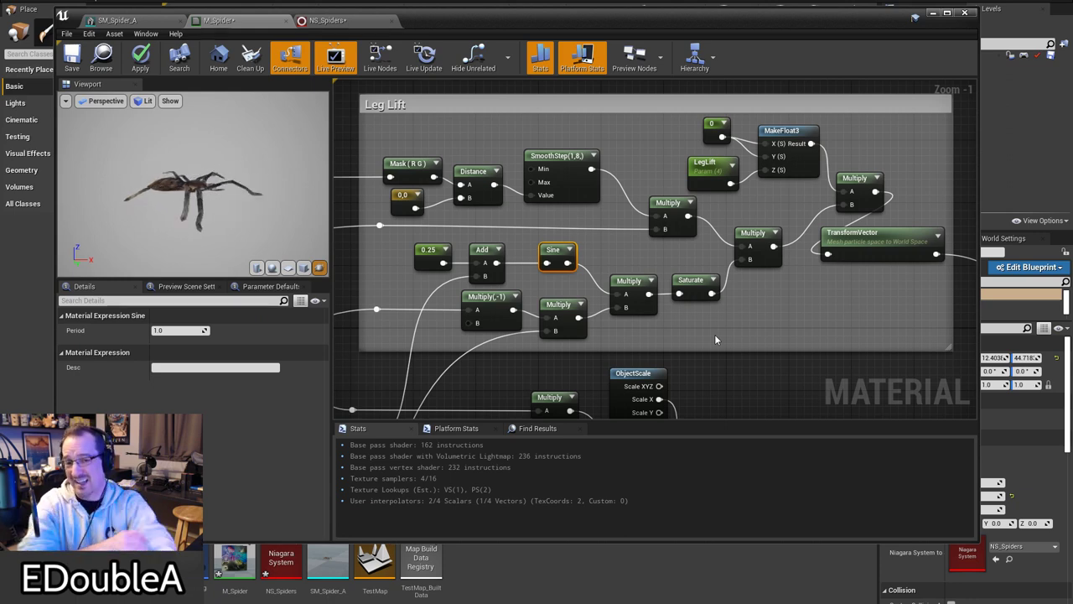
pyautogui.moveTo(736, 336); pyautogui.dragTo(752, 308, button='right')
pyautogui.click(443, 224)
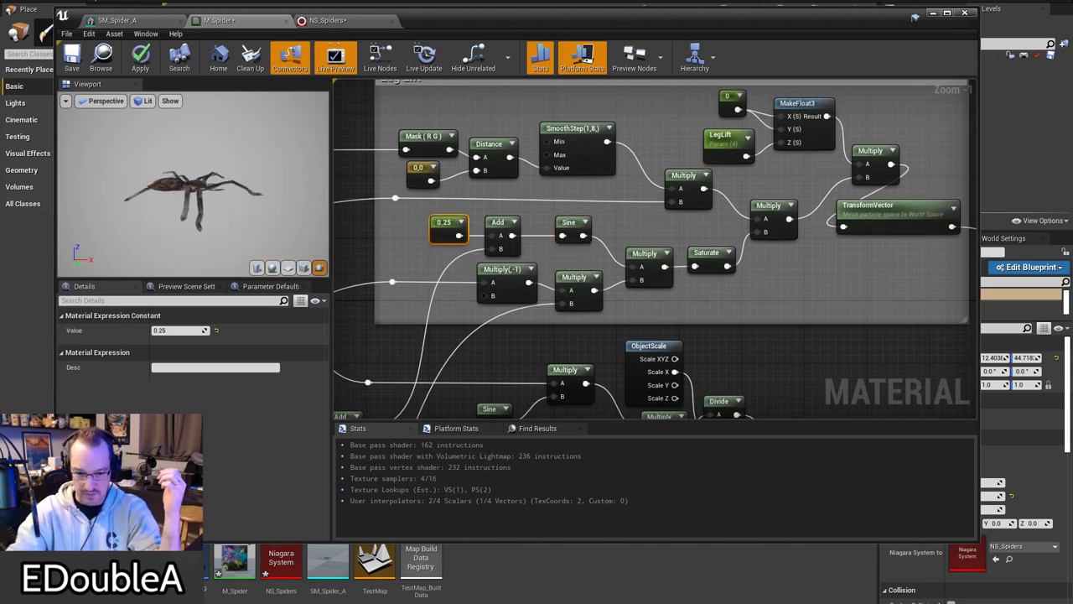
# Step: Switch to the blueprint-grid canvas in Procreate and draw graph axes with the vertical one labelled 1, 0 and -1
pyautogui.moveTo(382, 602)
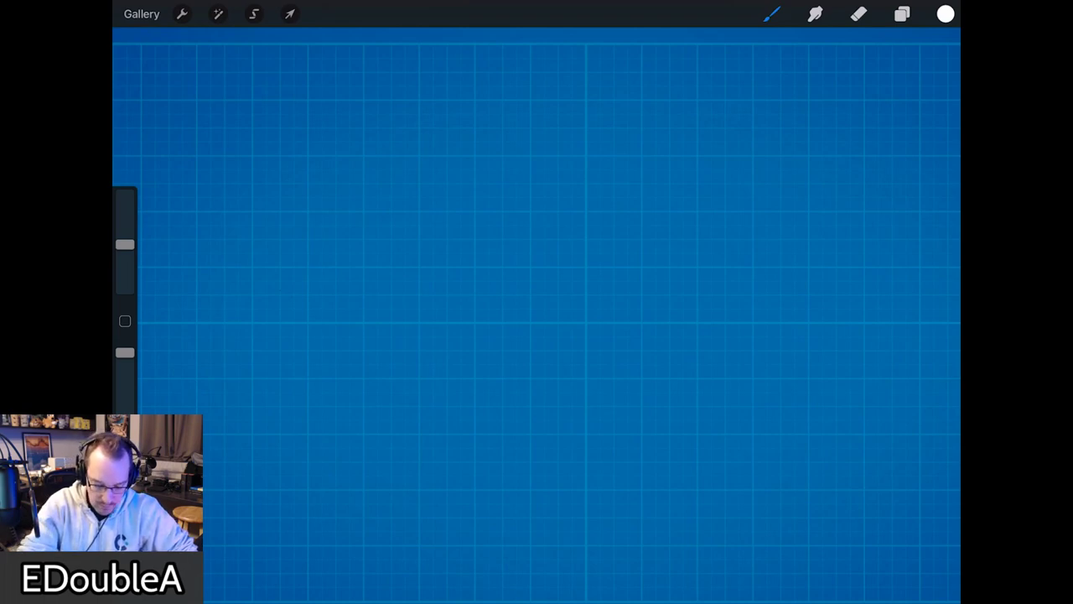
pyautogui.moveTo(249, 104); pyautogui.dragTo(251, 557)
pyautogui.moveTo(253, 319); pyautogui.dragTo(771, 320)
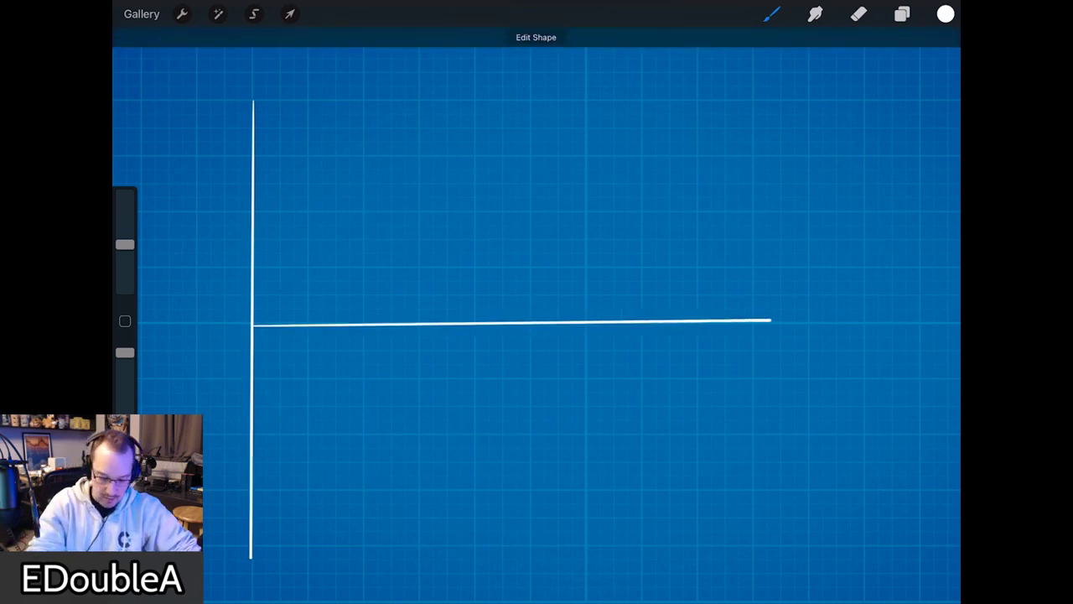
pyautogui.moveTo(214, 104); pyautogui.dragTo(231, 113)
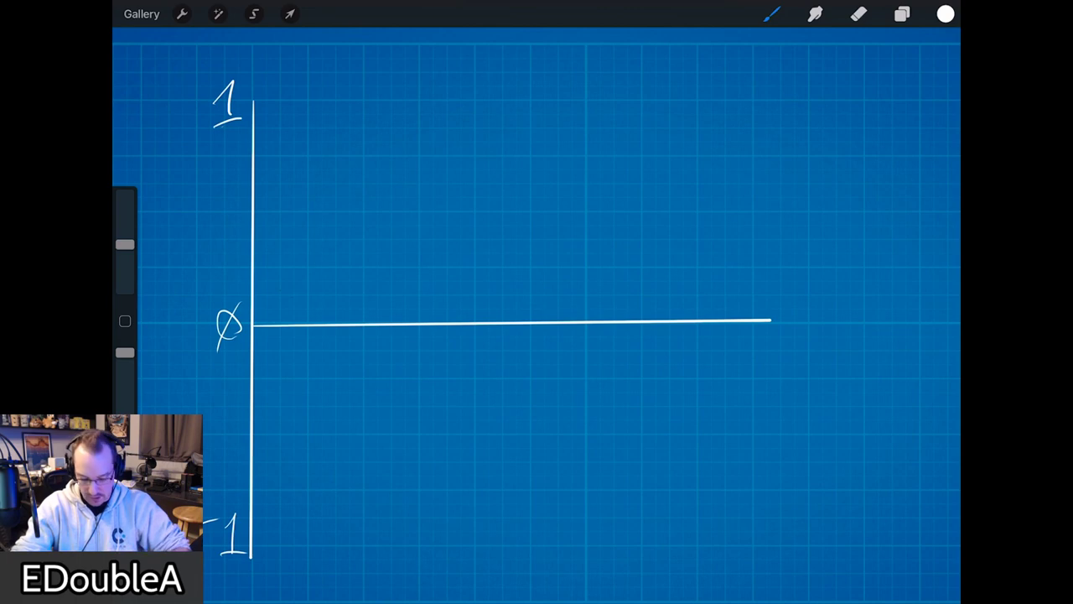
# Step: Draw one full sine wave cycle along the horizontal axis and mark its peak and trough with filled dots
pyautogui.moveTo(255, 323)
pyautogui.mouseDown()
pyautogui.moveTo(336, 148)
pyautogui.moveTo(436, 105)
pyautogui.moveTo(522, 252)
pyautogui.mouseUp()
pyautogui.moveTo(529, 318)
pyautogui.mouseDown()
pyautogui.moveTo(548, 366)
pyautogui.moveTo(667, 501)
pyautogui.moveTo(747, 451)
pyautogui.moveTo(800, 322)
pyautogui.mouseUp()
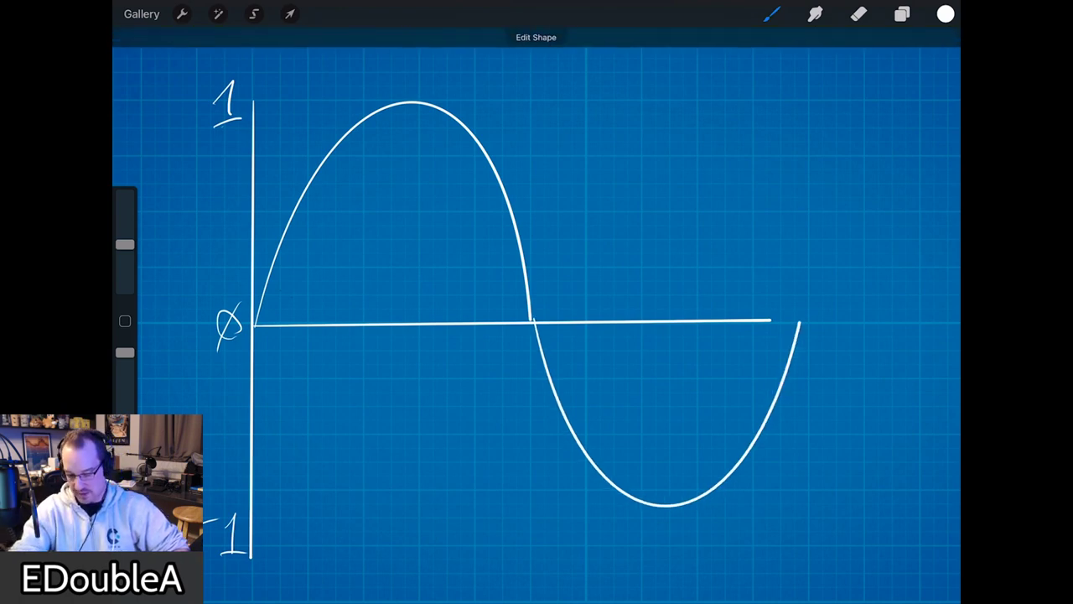
pyautogui.moveTo(404, 84); pyautogui.dragTo(408, 86)
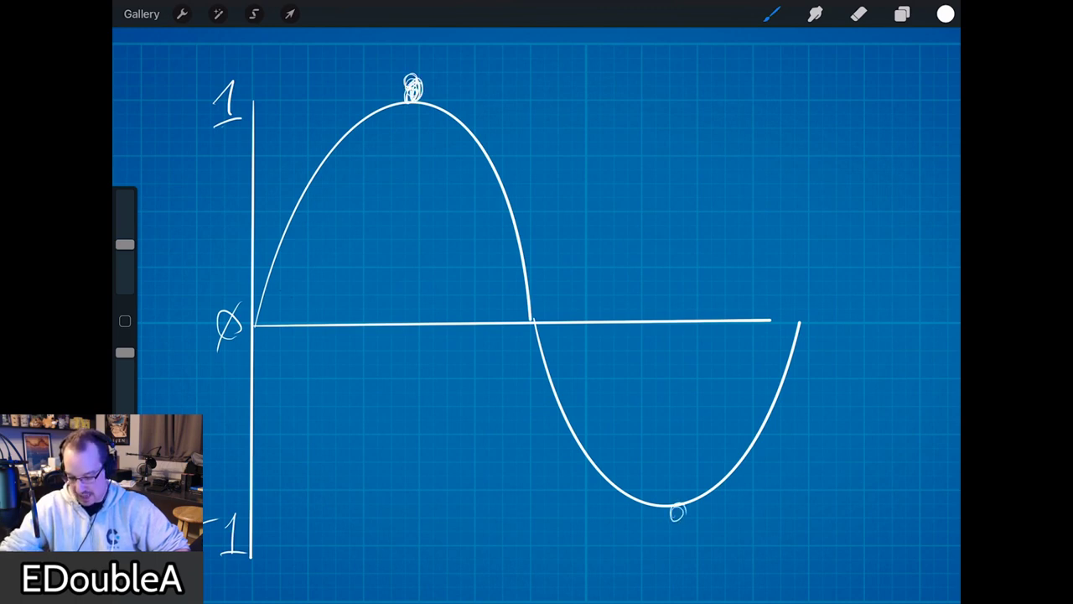
pyautogui.moveTo(676, 506); pyautogui.dragTo(681, 525)
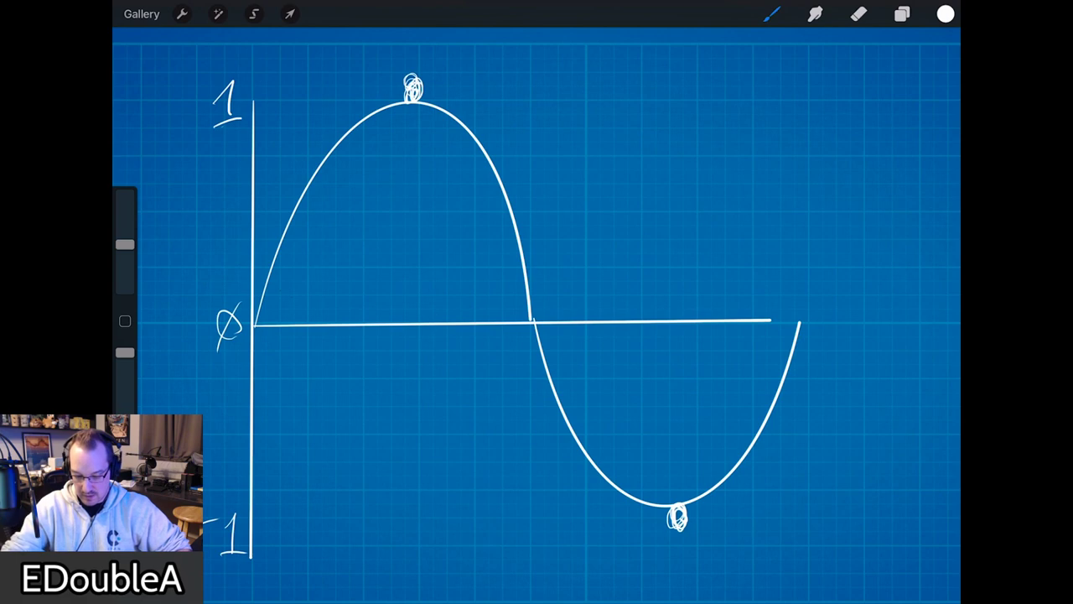
# Step: Sketch direction arrows along the wave's descent and draw vertical guide lines through its peak and trough
pyautogui.moveTo(433, 69); pyautogui.dragTo(513, 122)
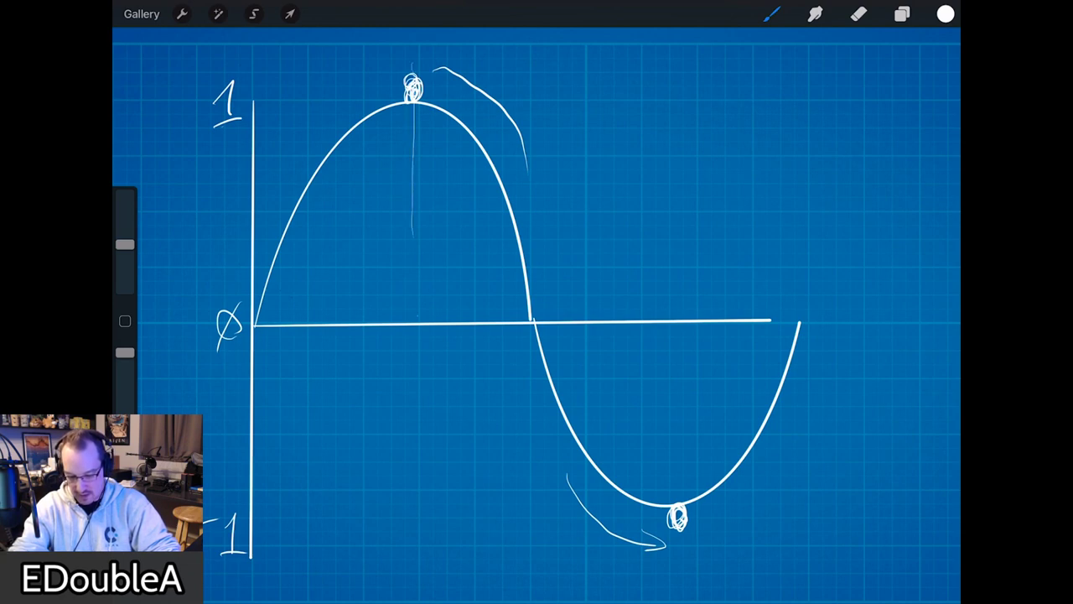
pyautogui.moveTo(415, 411)
pyautogui.mouseDown()
pyautogui.moveTo(422, 530)
pyautogui.moveTo(409, 140)
pyautogui.mouseUp()
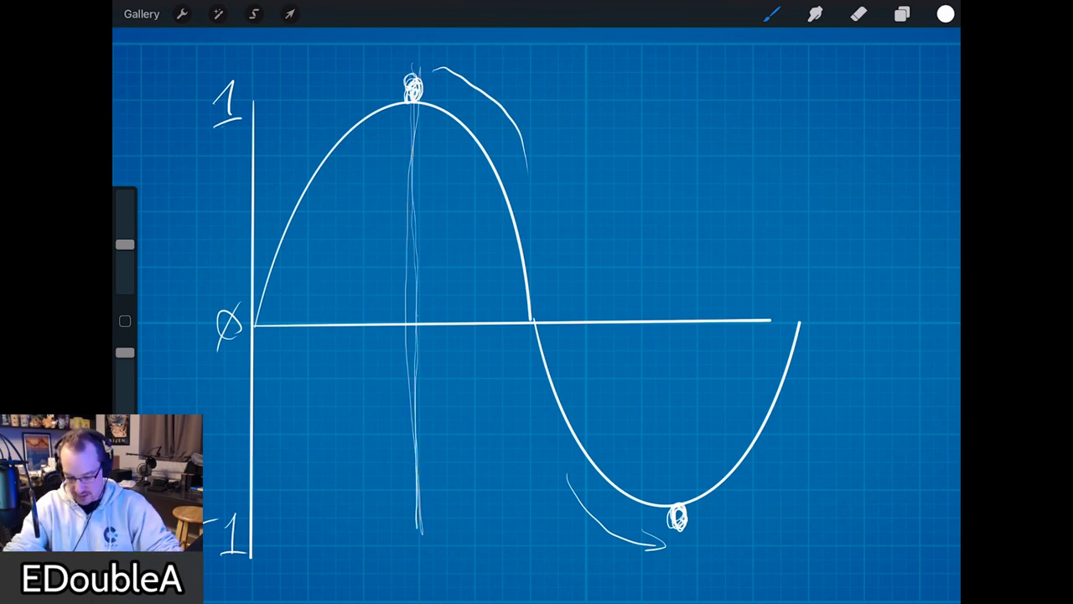
pyautogui.moveTo(667, 265); pyautogui.dragTo(666, 476)
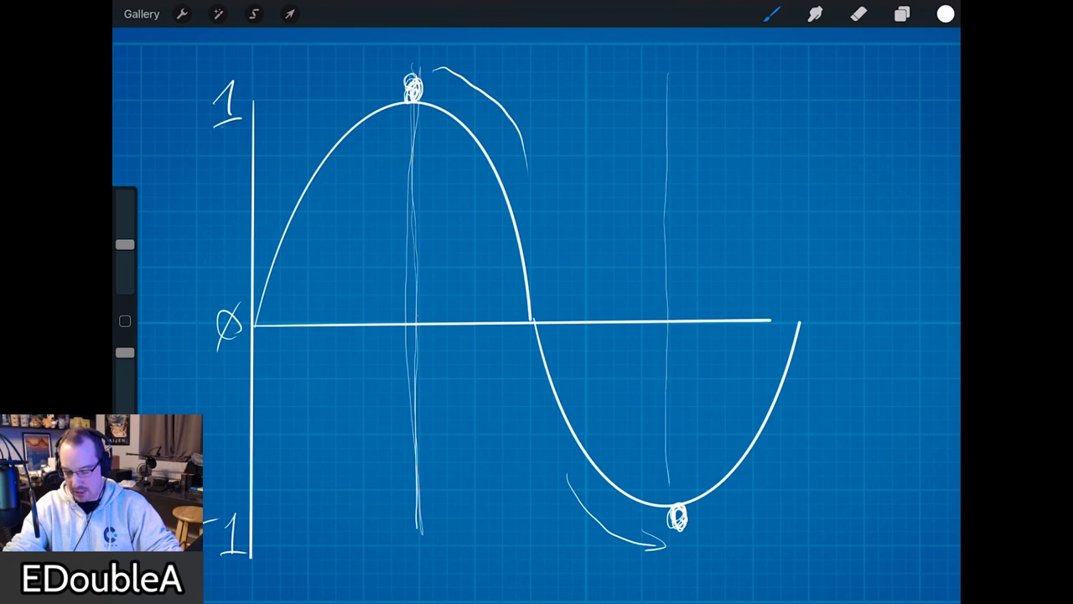
pyautogui.moveTo(666, 426); pyautogui.dragTo(671, 80)
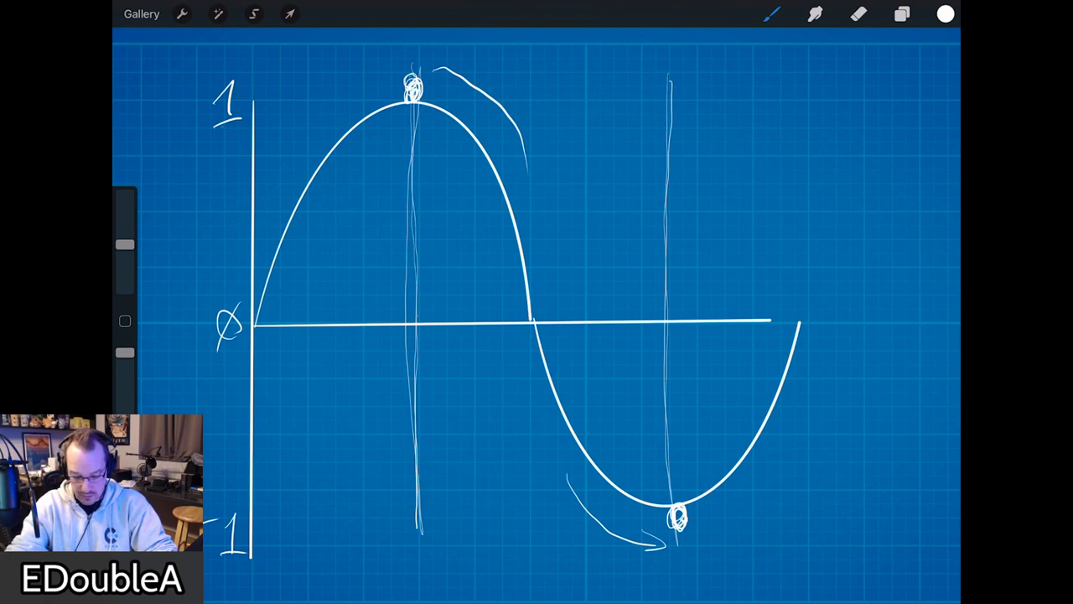
# Step: Draw a second arch between the two vertical guides and adjust its end points as an arc
pyautogui.moveTo(412, 329)
pyautogui.mouseDown()
pyautogui.moveTo(439, 245)
pyautogui.moveTo(500, 133)
pyautogui.moveTo(621, 186)
pyautogui.moveTo(664, 318)
pyautogui.mouseUp()
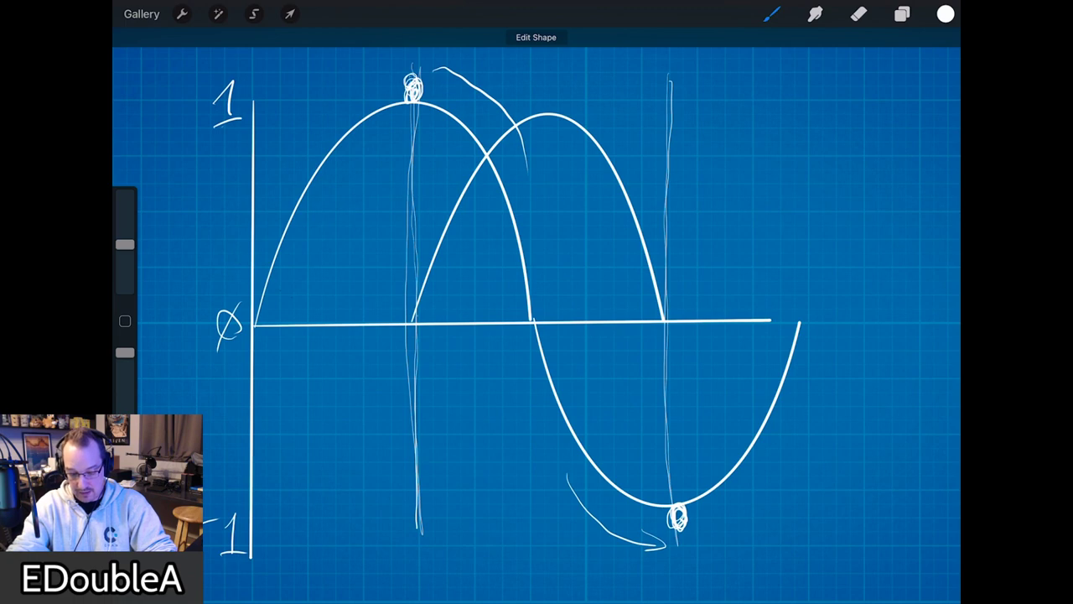
pyautogui.click(535, 37)
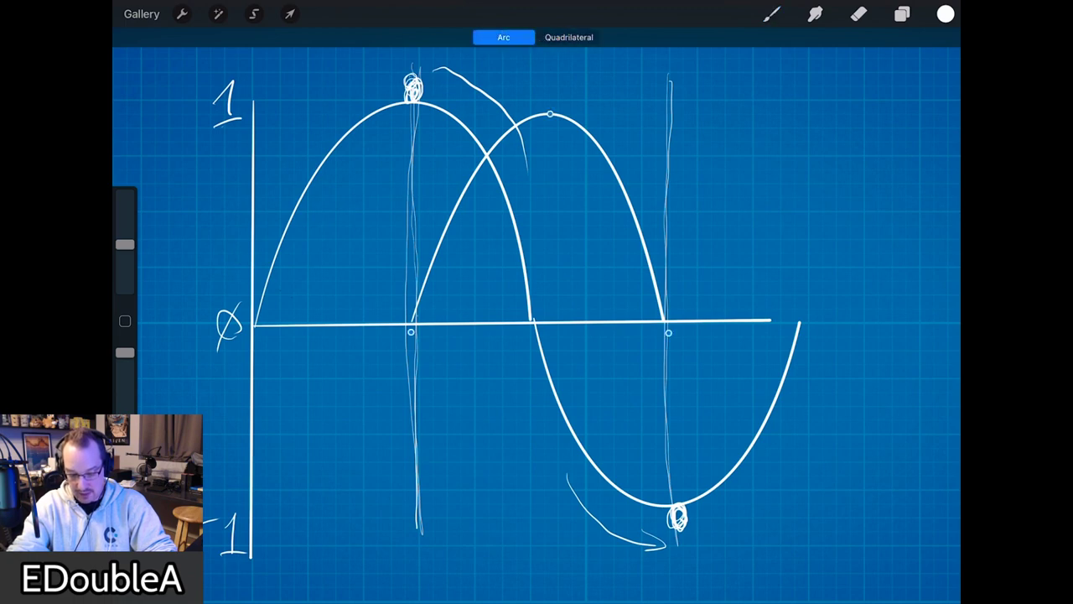
pyautogui.moveTo(668, 333); pyautogui.dragTo(667, 330)
pyautogui.moveTo(411, 331); pyautogui.dragTo(394, 328)
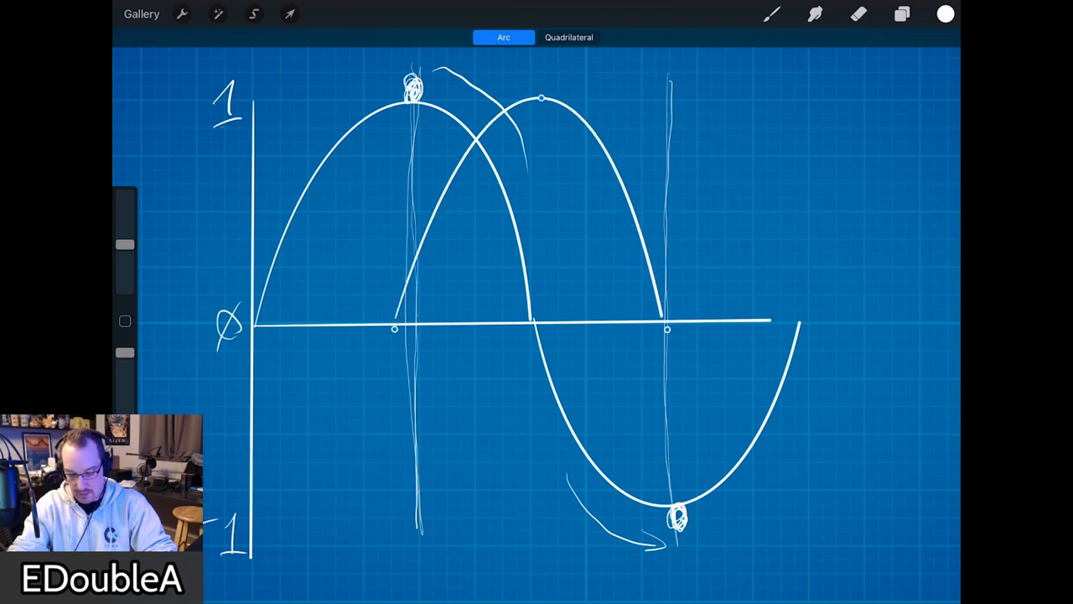
pyautogui.click(772, 14)
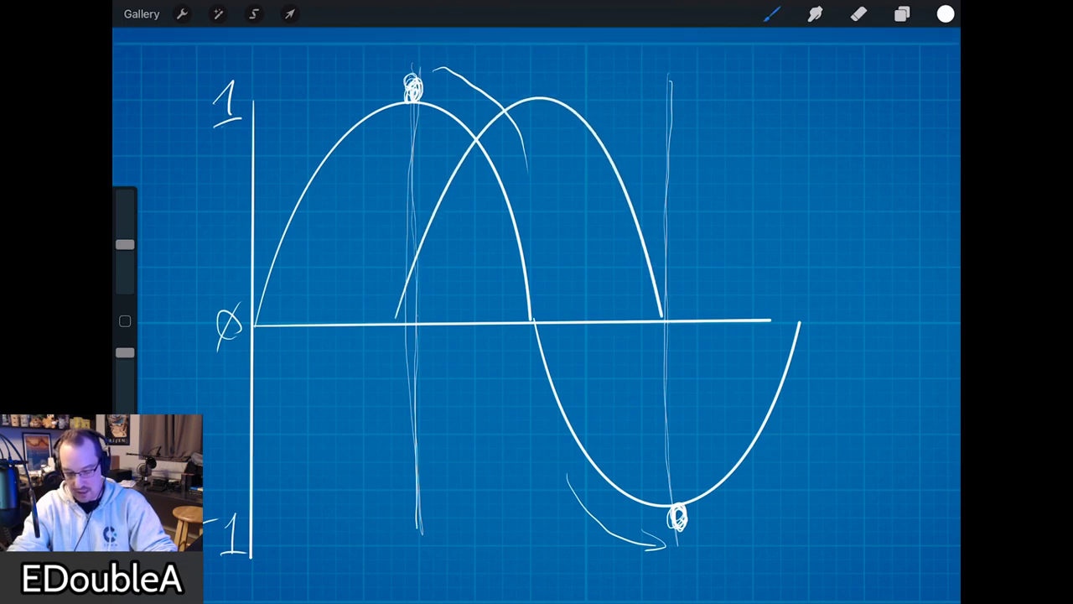
# Step: Retrace the rising first quarter of the original wave and mark that span just below the horizontal axis
pyautogui.moveTo(259, 307); pyautogui.dragTo(283, 231)
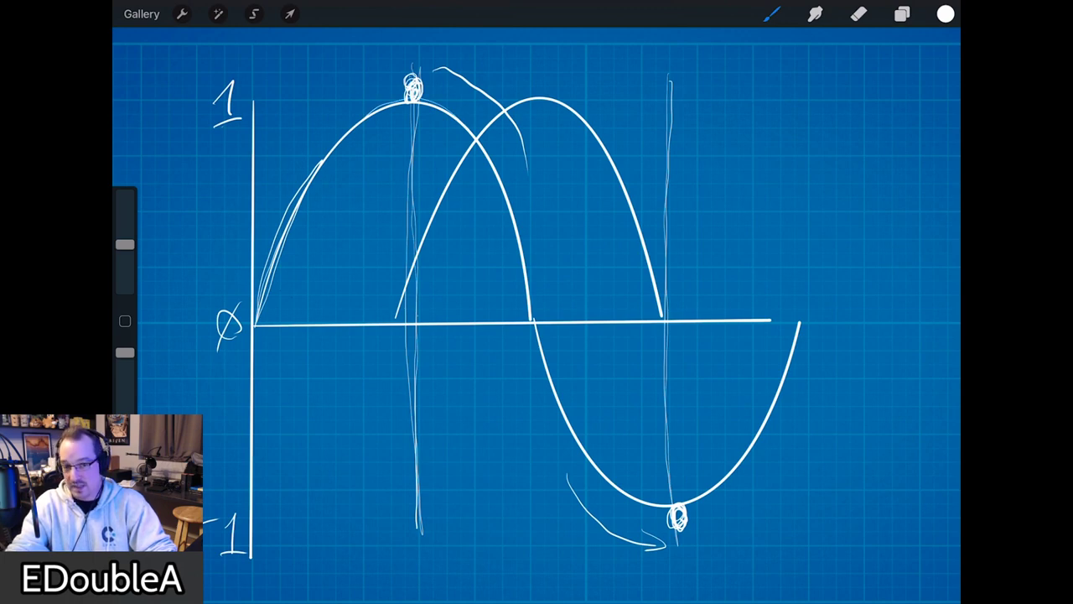
pyautogui.moveTo(265, 346); pyautogui.dragTo(382, 342)
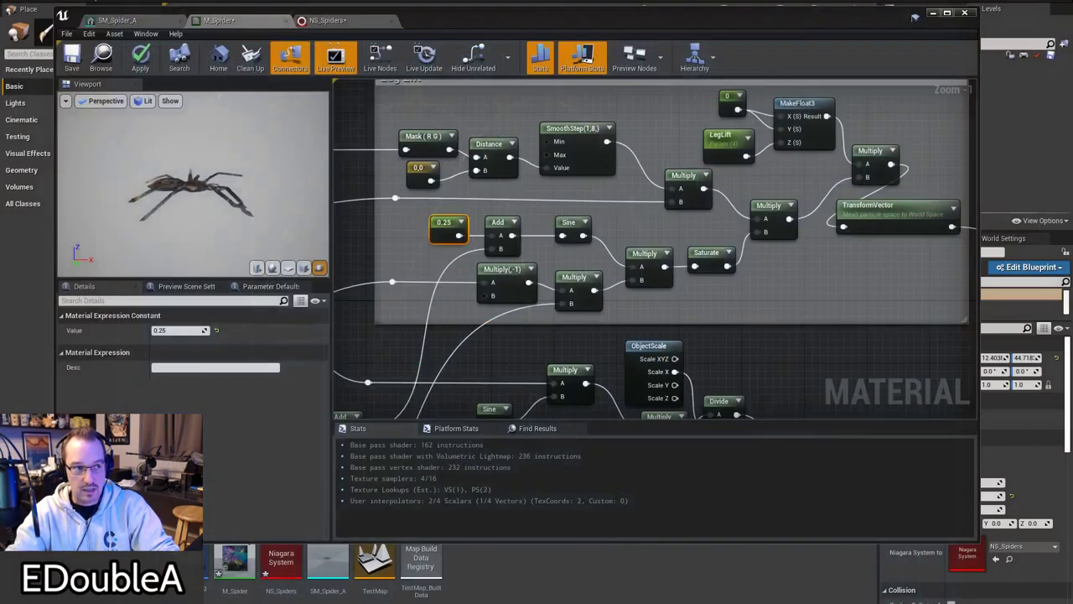
# Step: Return to the M_Spider material graph and select the Sine node between the Time-driven Add and the LegMoveDistRadial chain
pyautogui.moveTo(453, 322); pyautogui.dragTo(770, 190, button='right')
pyautogui.moveTo(659, 274); pyautogui.dragTo(567, 291, button='right')
pyautogui.click(706, 302)
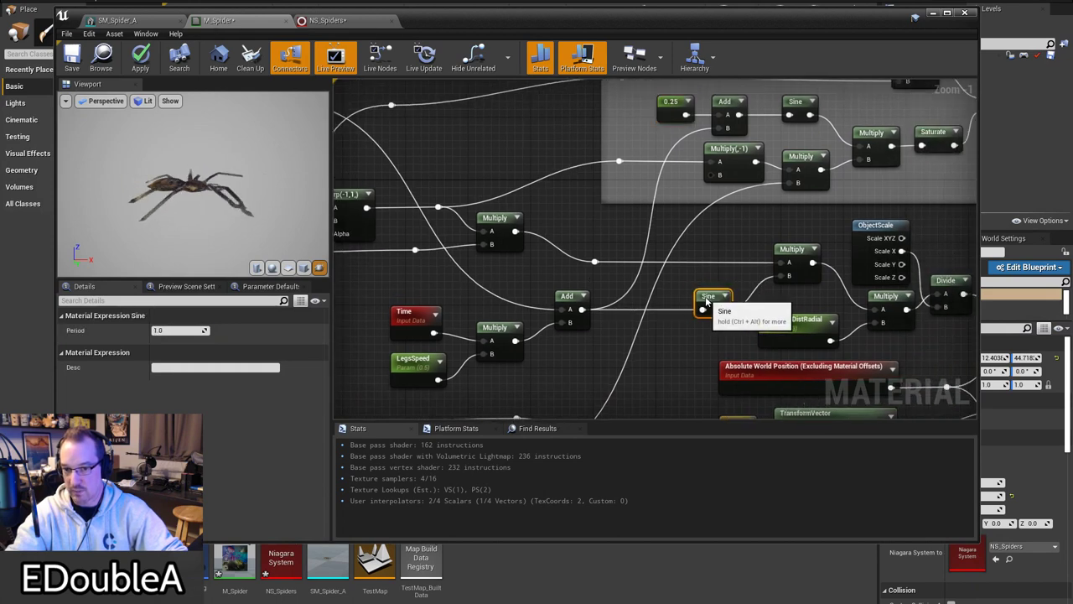
pyautogui.moveTo(709, 305); pyautogui.dragTo(653, 300, button='right')
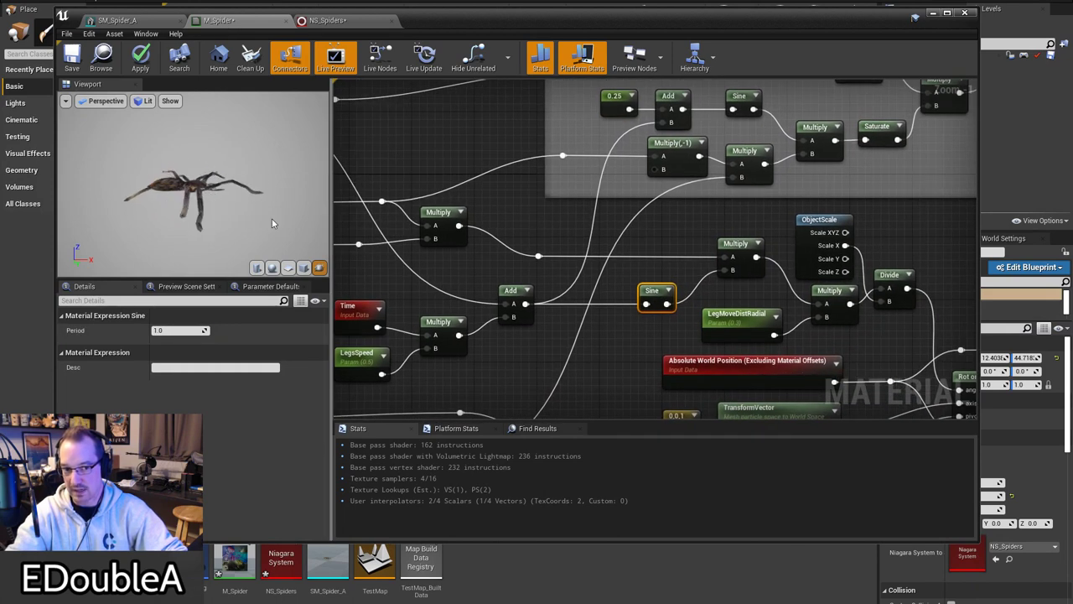
# Step: Select the 0.25 constant with its Add, the Sine and the Saturate node in the Leg Lift group in turn
pyautogui.moveTo(631, 171); pyautogui.dragTo(658, 204, button='right')
pyautogui.moveTo(618, 115); pyautogui.dragTo(710, 153)
pyautogui.moveTo(764, 155); pyautogui.dragTo(715, 151, button='right')
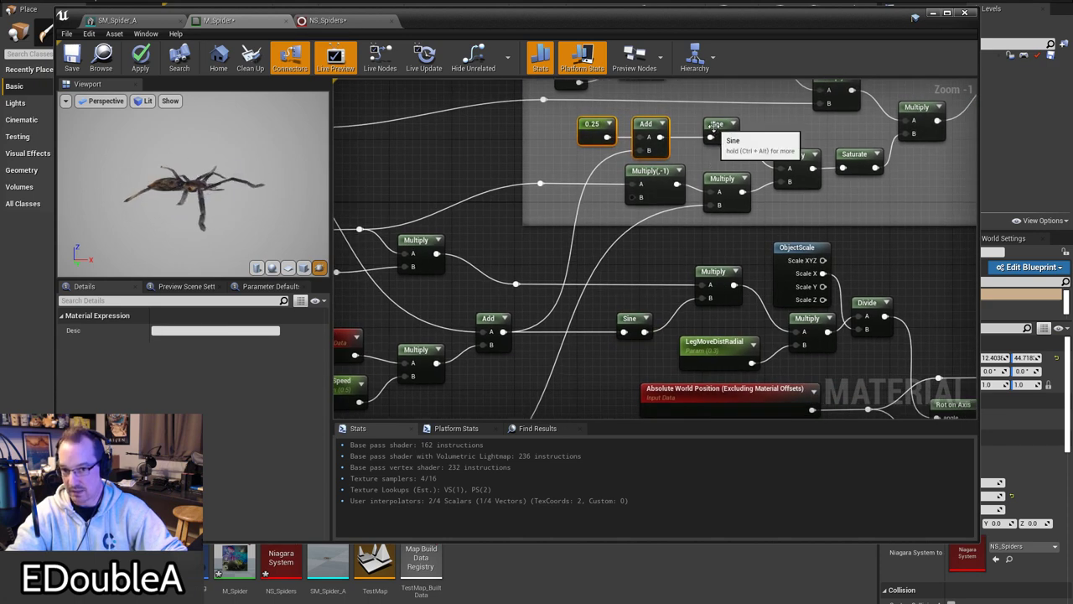
pyautogui.click(719, 134)
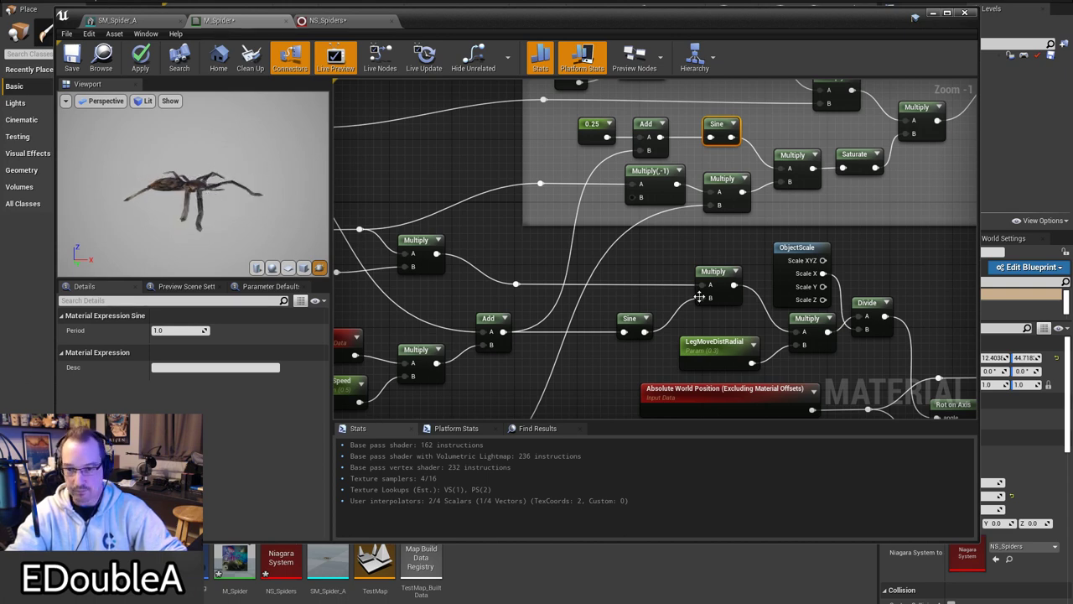
pyautogui.click(863, 170)
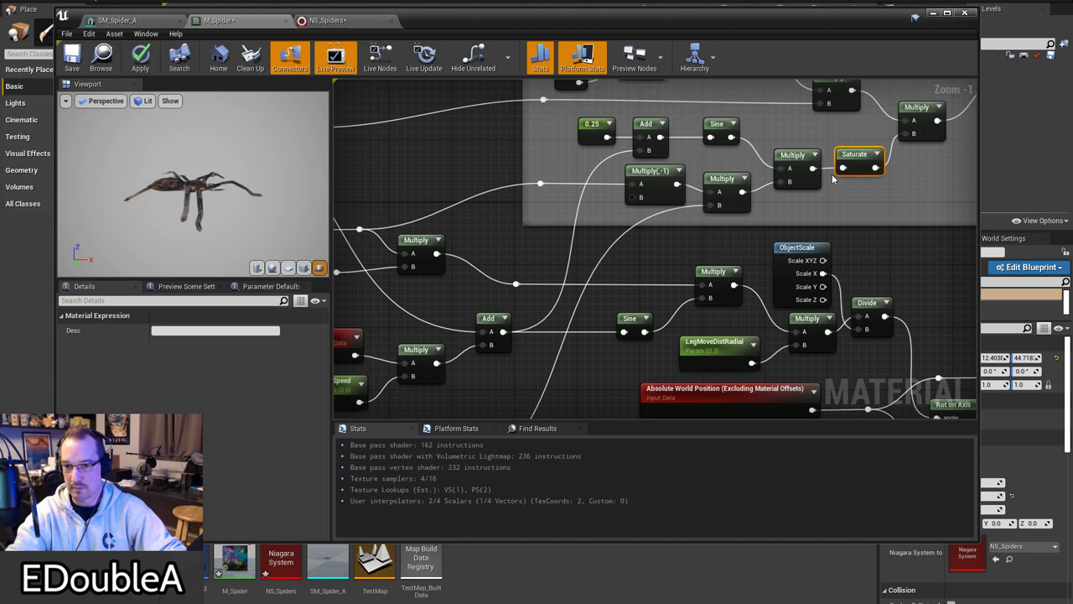
pyautogui.moveTo(863, 170); pyautogui.dragTo(1072, 113, button='right')
pyautogui.moveTo(629, 160); pyautogui.dragTo(505, 177, button='right')
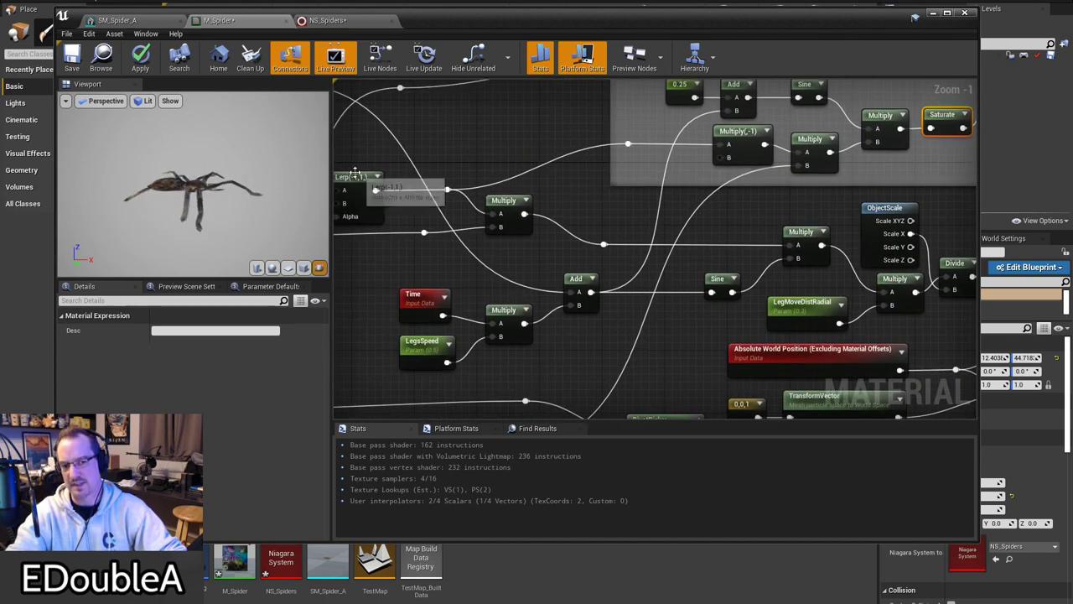
# Step: Trace the side-flipping branch by selecting Multiply(-1) with its following Multiply, then the Saturate node in the Leg Lift group
pyautogui.click(738, 157)
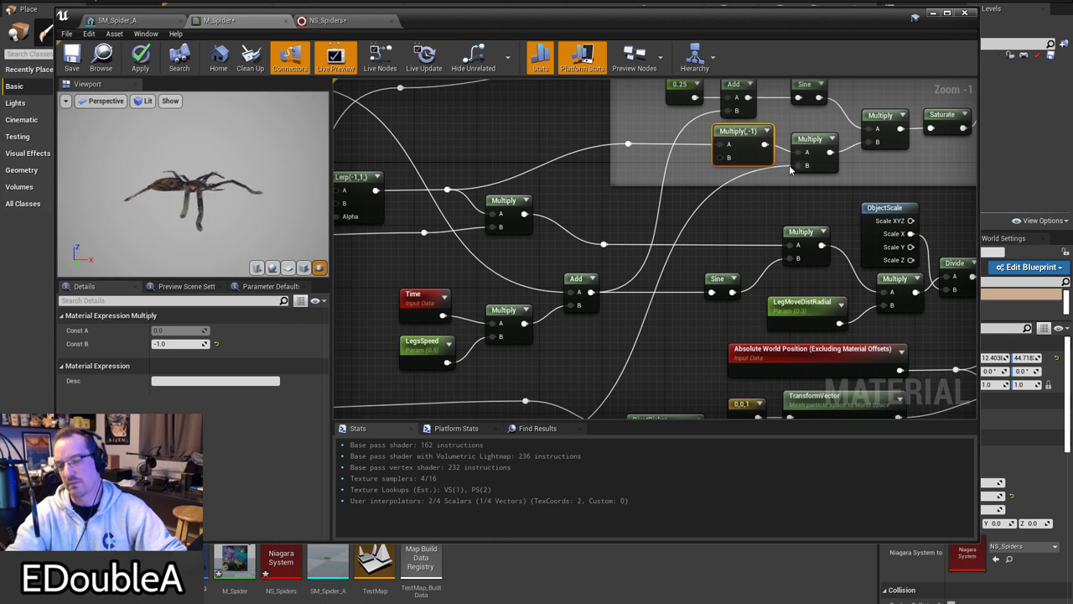
pyautogui.moveTo(746, 205); pyautogui.dragTo(736, 161, button='right')
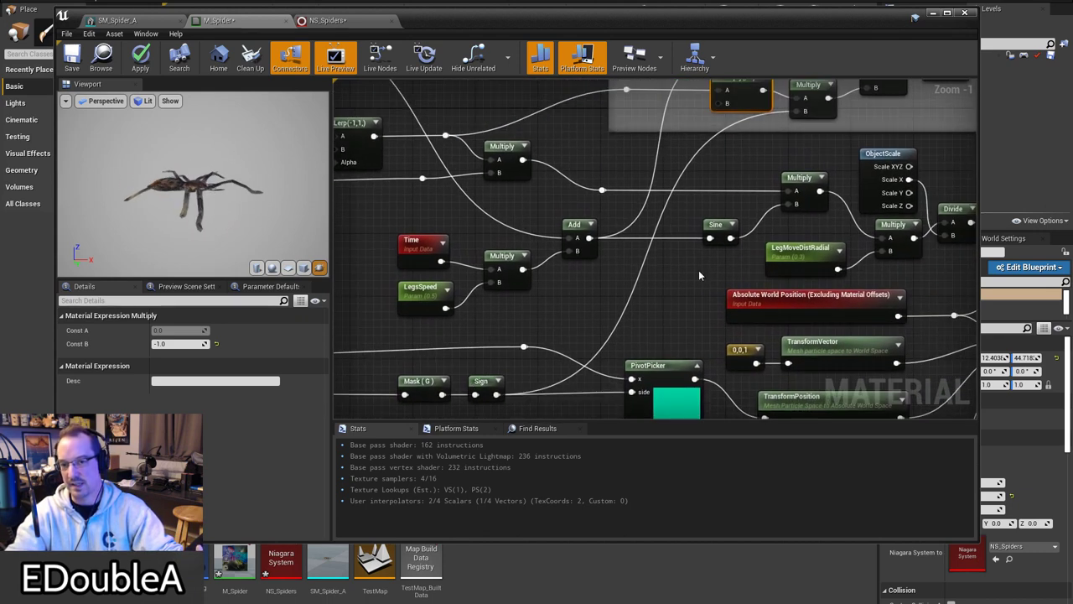
pyautogui.moveTo(501, 186); pyautogui.dragTo(547, 226, button='right')
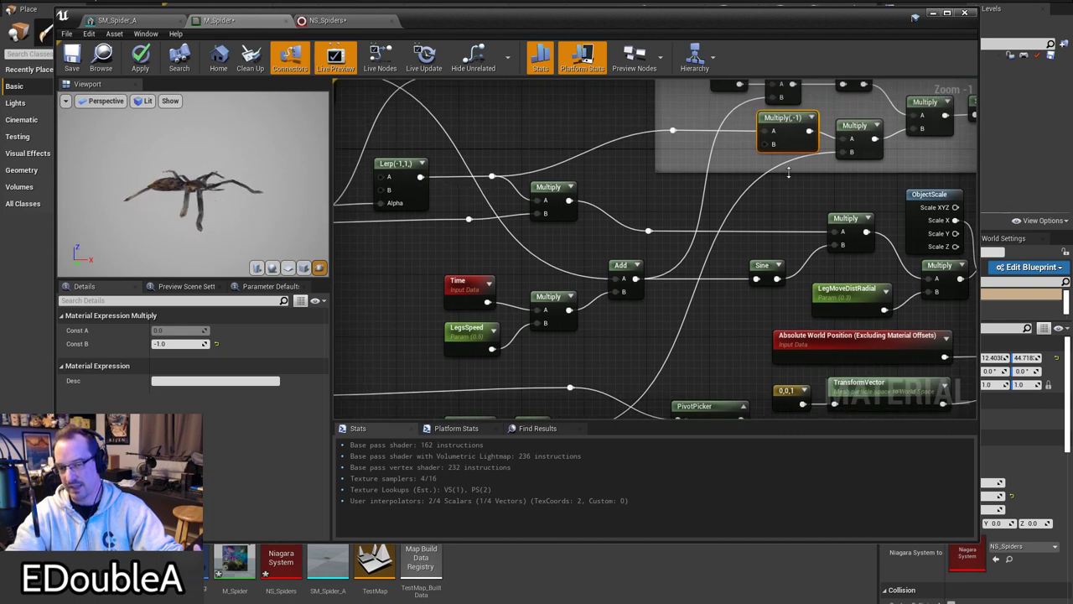
pyautogui.moveTo(790, 168); pyautogui.dragTo(749, 173, button='right')
pyautogui.keyDown('ctrl'); pyautogui.click(795, 156); pyautogui.keyUp('ctrl')
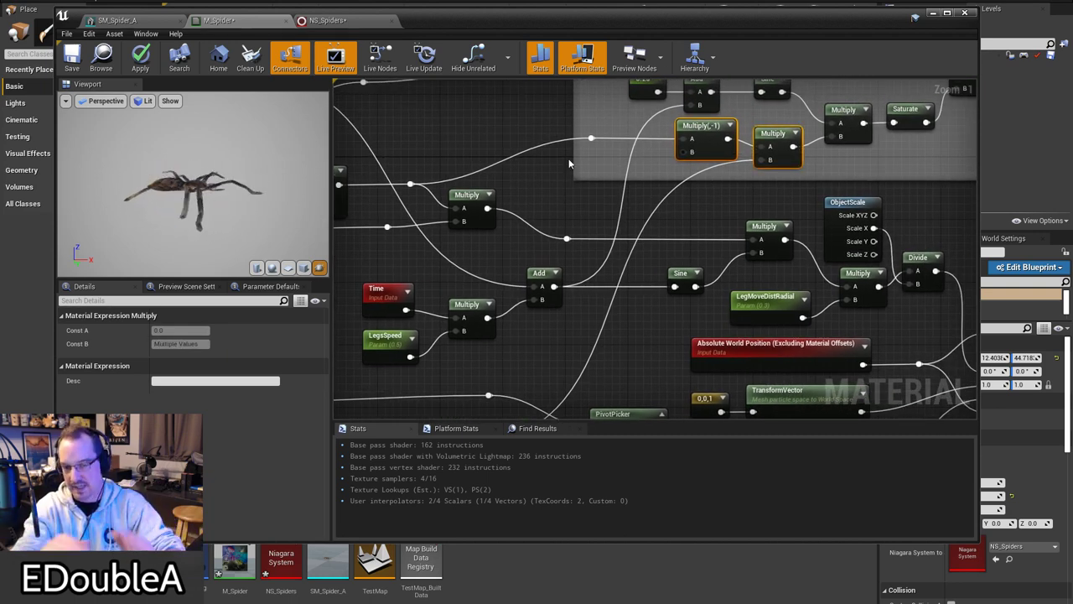
pyautogui.moveTo(769, 136); pyautogui.dragTo(661, 184, button='right')
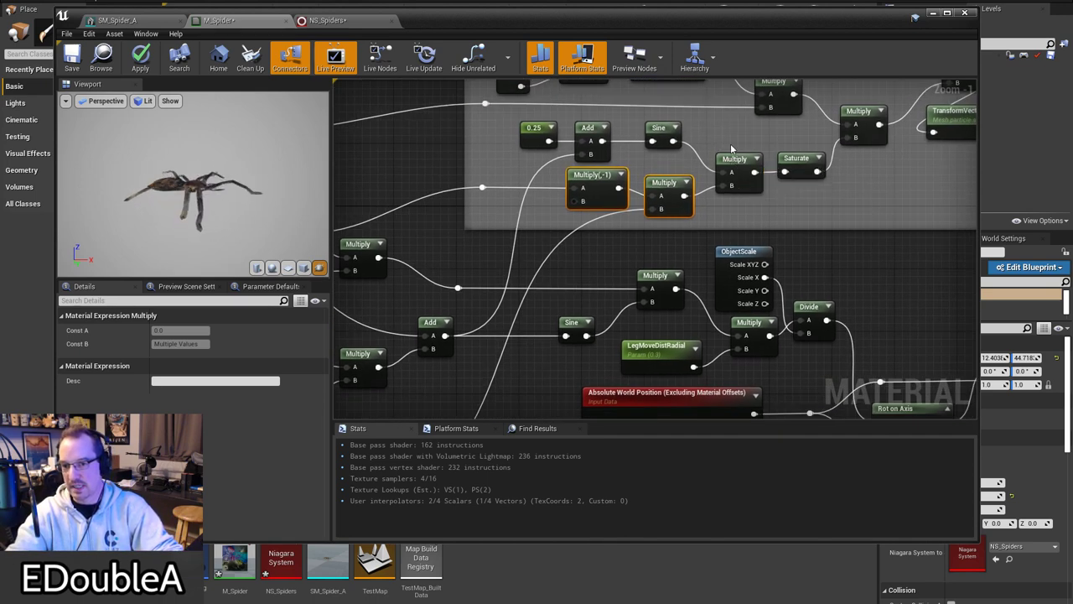
pyautogui.click(797, 159)
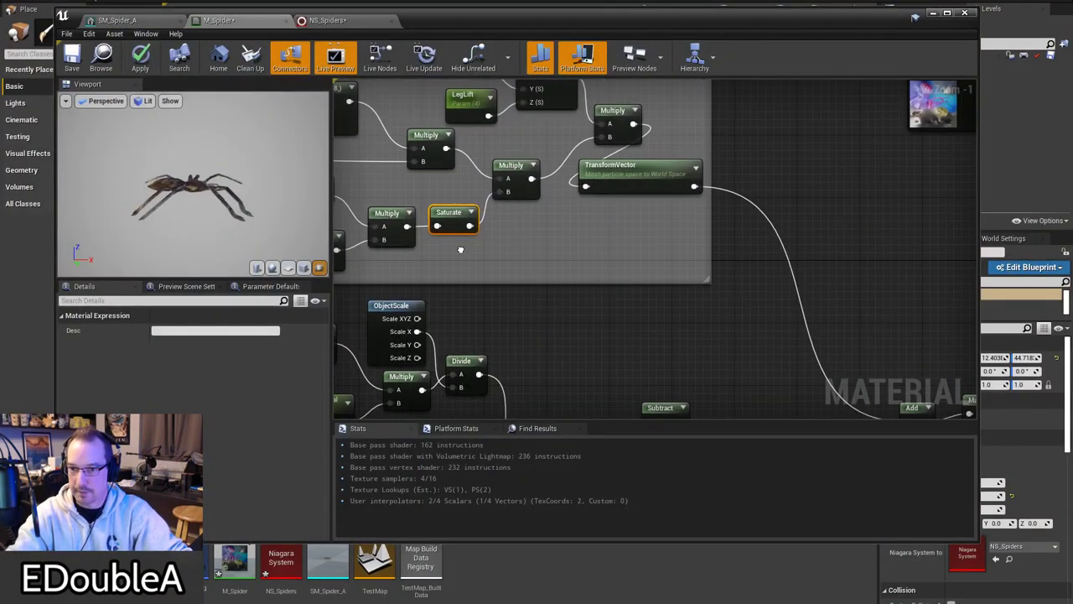
# Step: Follow the graph to the material output and select the Add and MakePrecise nodes feeding World Position Offset
pyautogui.click(759, 256)
pyautogui.scroll(-2, 761, 257)
pyautogui.moveTo(761, 257); pyautogui.dragTo(696, 254, button='right')
pyautogui.scroll(-4, 644, 189)
pyautogui.scroll(2, 565, 298)
pyautogui.scroll(2, 590, 242)
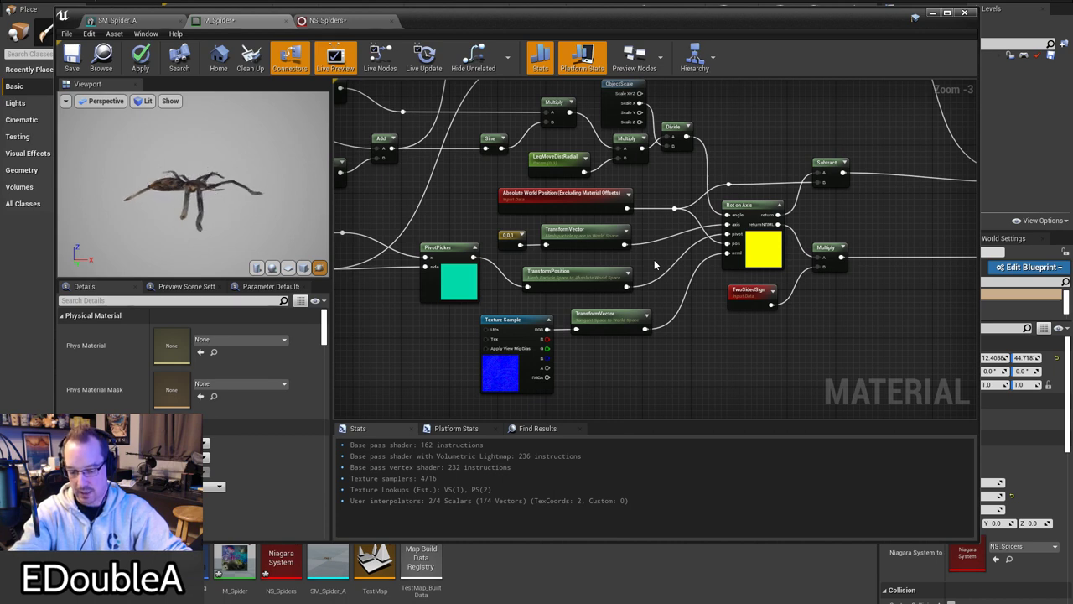
pyautogui.moveTo(973, 223); pyautogui.dragTo(570, 293, button='right')
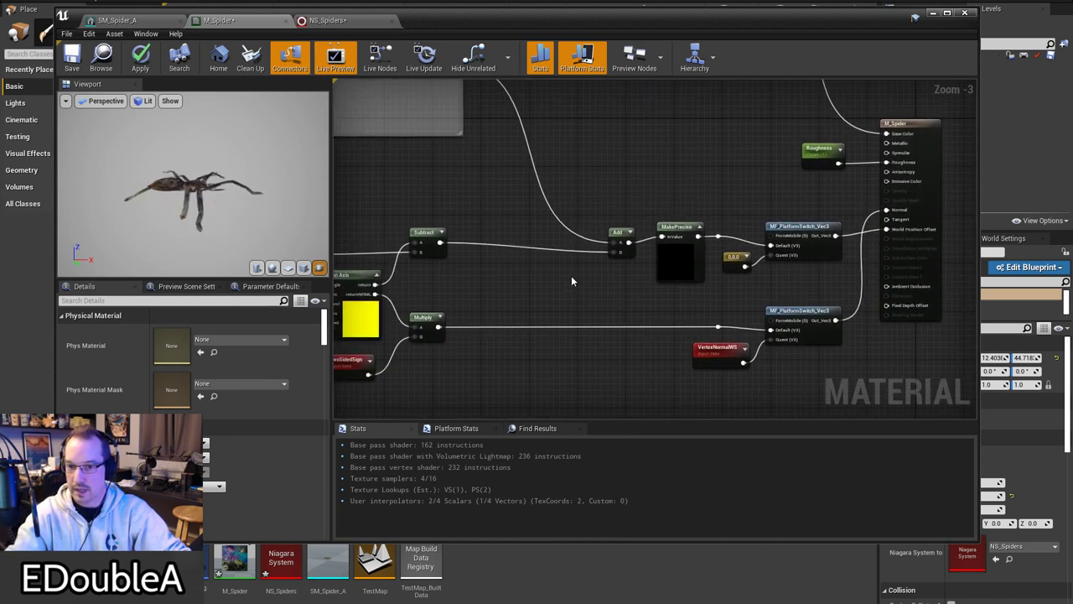
pyautogui.scroll(3, 570, 293)
pyautogui.moveTo(713, 312); pyautogui.dragTo(752, 343)
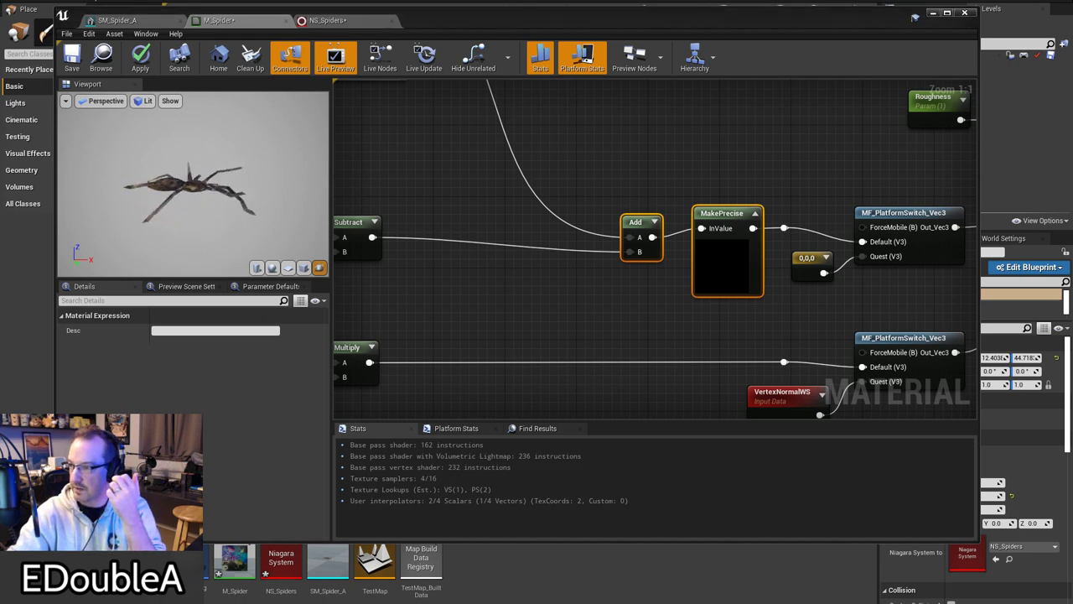
# Step: Show the web browser's UDN answer about triangles flickering with world position offset, then return to the M_Spider graph
pyautogui.moveTo(1072, 96); pyautogui.dragTo(656, 39)
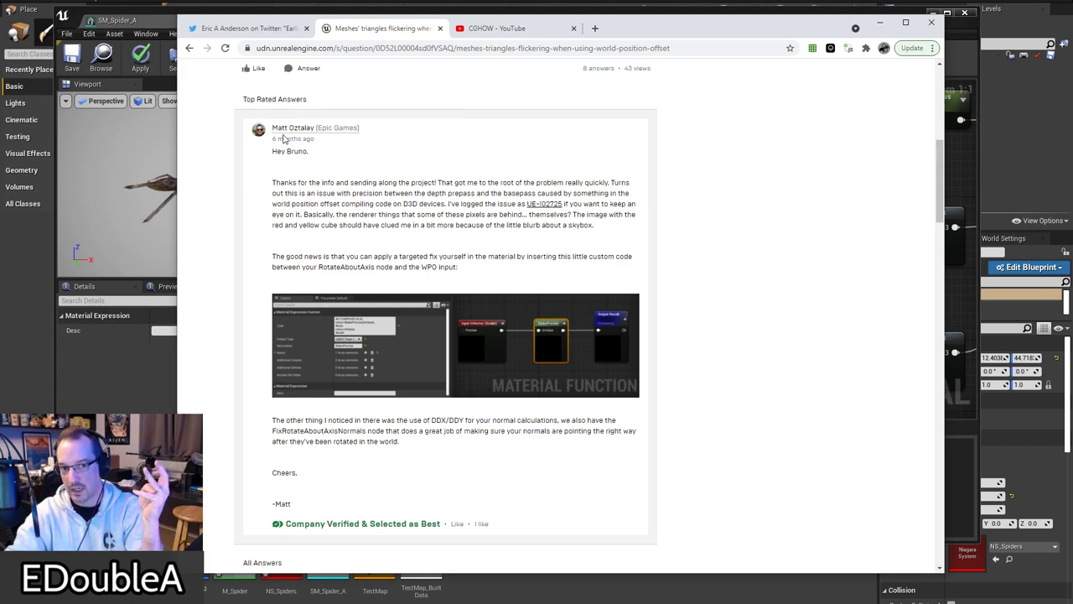
pyautogui.scroll(1, 680, 115)
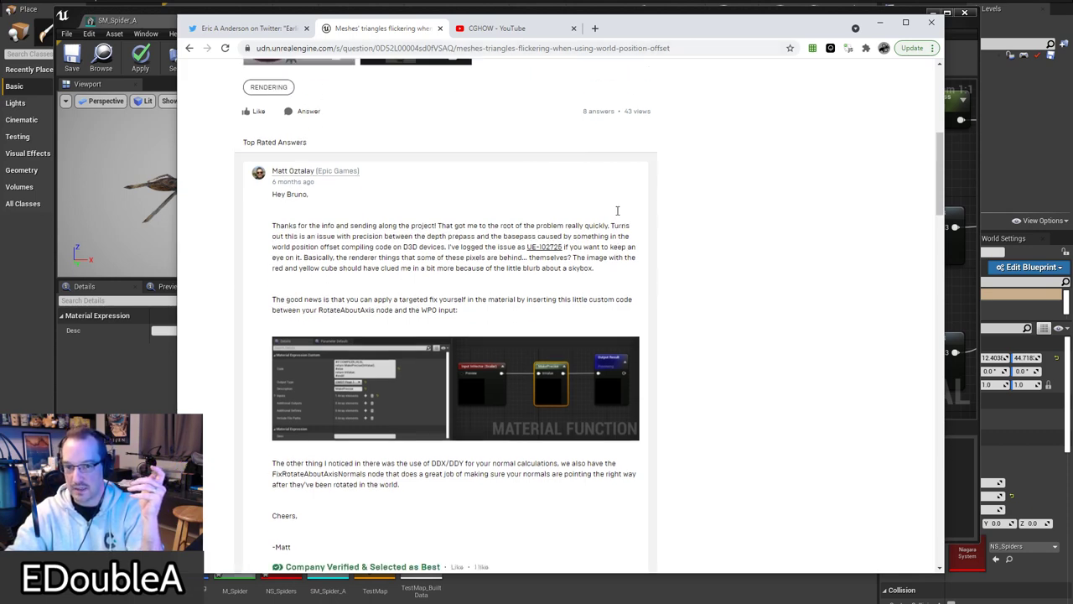
pyautogui.moveTo(681, 28); pyautogui.dragTo(1072, 138)
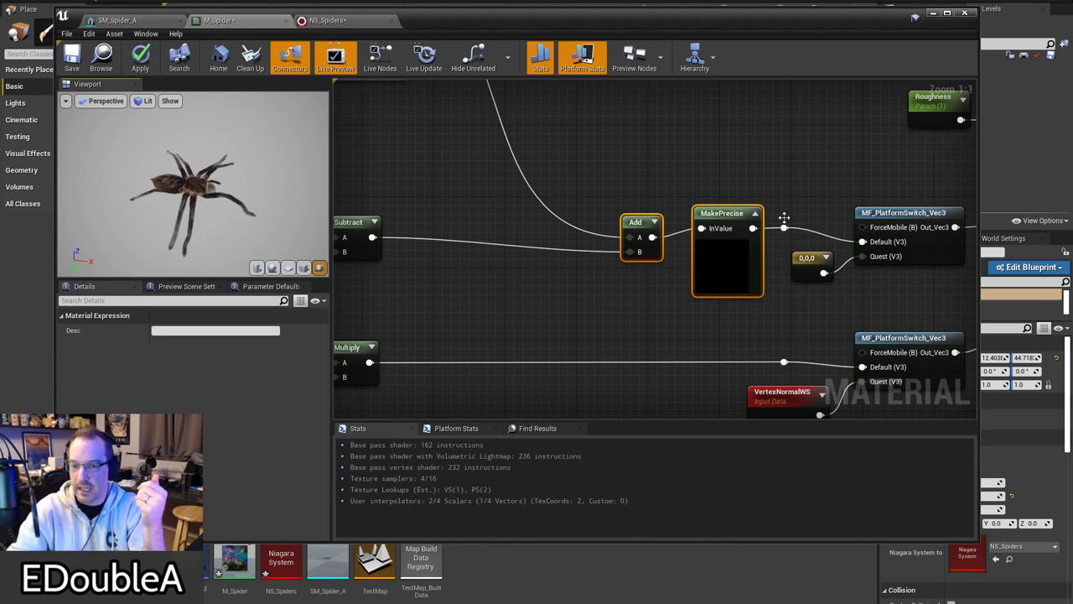
# Step: Inspect the MakePrecise node's custom code and highlight the line "return MakePrecise(InValue);"
pyautogui.moveTo(870, 190); pyautogui.dragTo(733, 161, button='right')
pyautogui.click(648, 142)
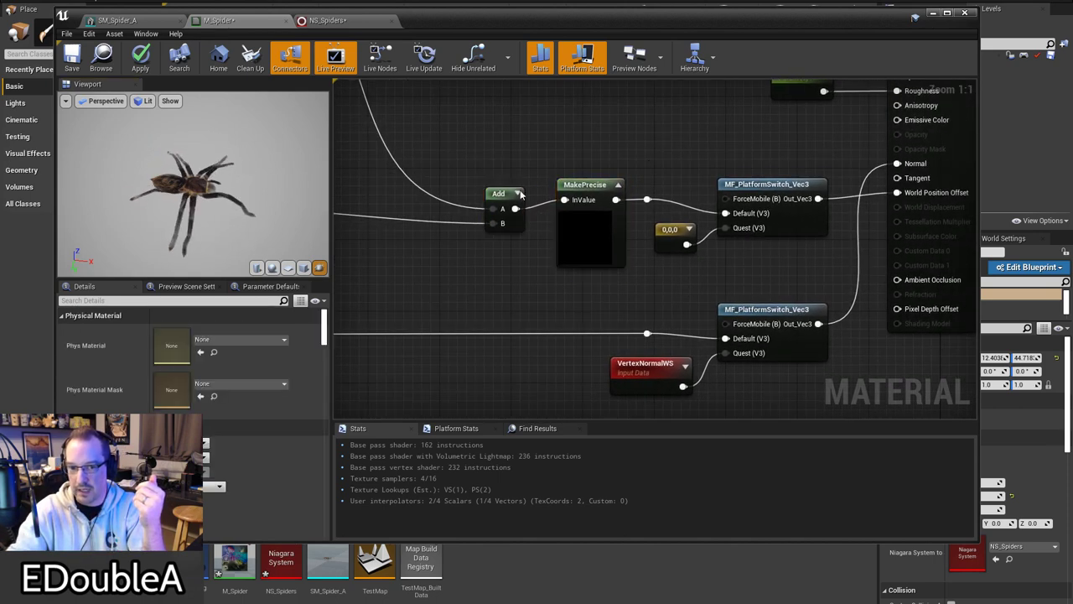
pyautogui.click(499, 194)
pyautogui.click(589, 200)
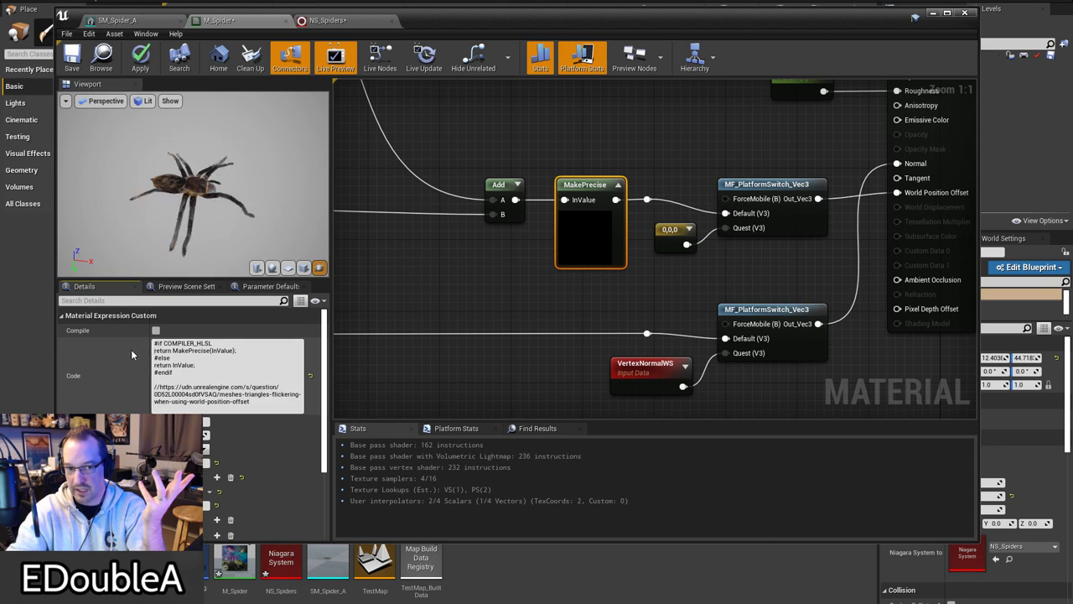
pyautogui.moveTo(238, 351); pyautogui.dragTo(153, 351)
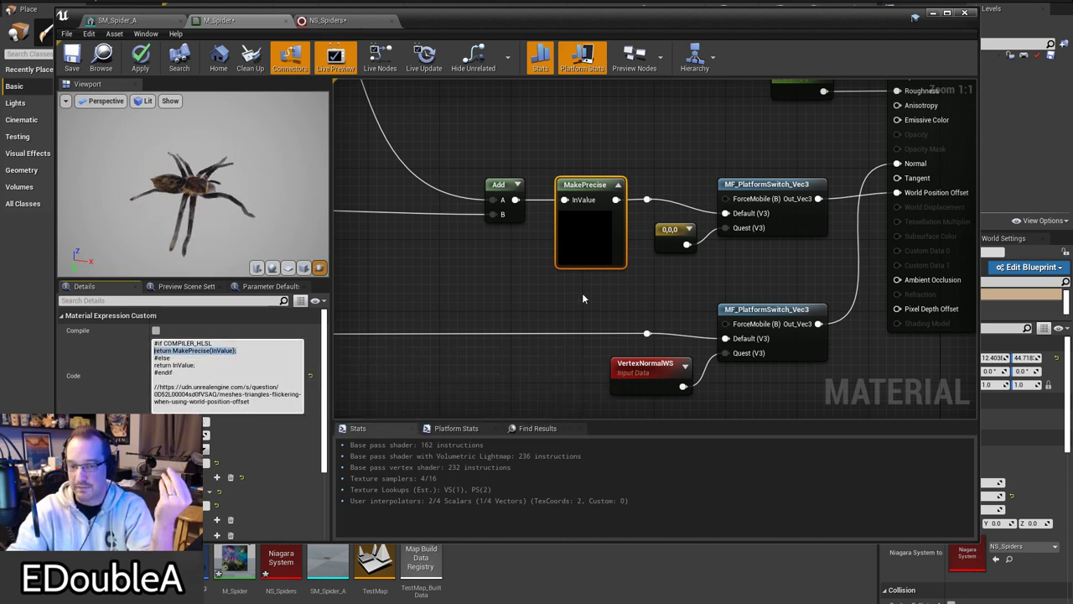
pyautogui.moveTo(582, 293); pyautogui.dragTo(630, 307, button='right')
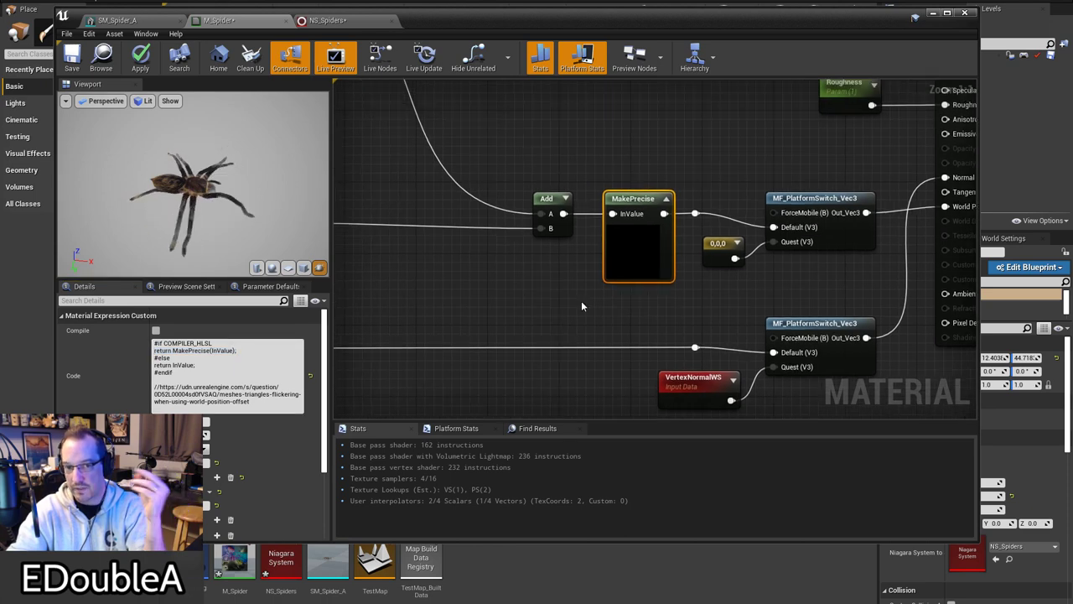
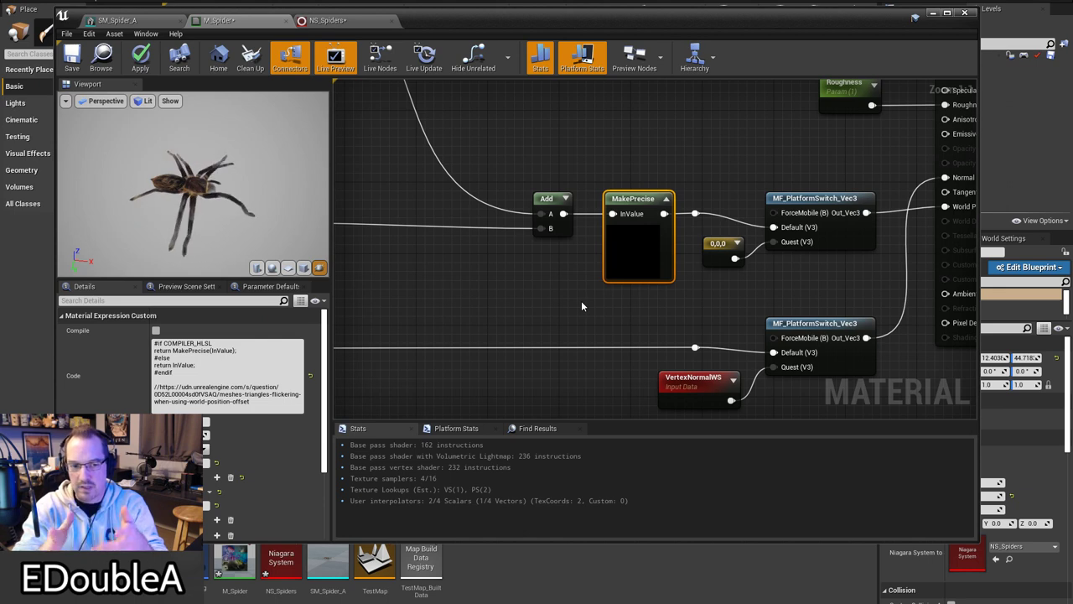
# Step: Collapse the MakePrecise node's Material Expression Custom properties, keeping the node selected
pyautogui.moveTo(561, 304); pyautogui.dragTo(631, 323, button='right')
pyautogui.click(321, 316)
pyautogui.click(377, 328)
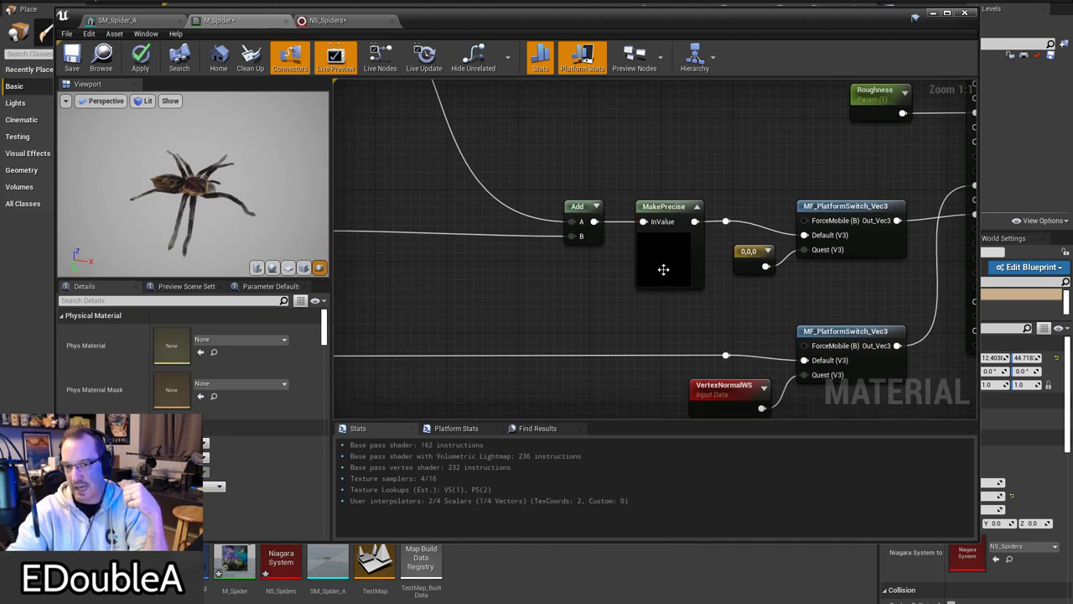
pyautogui.click(663, 269)
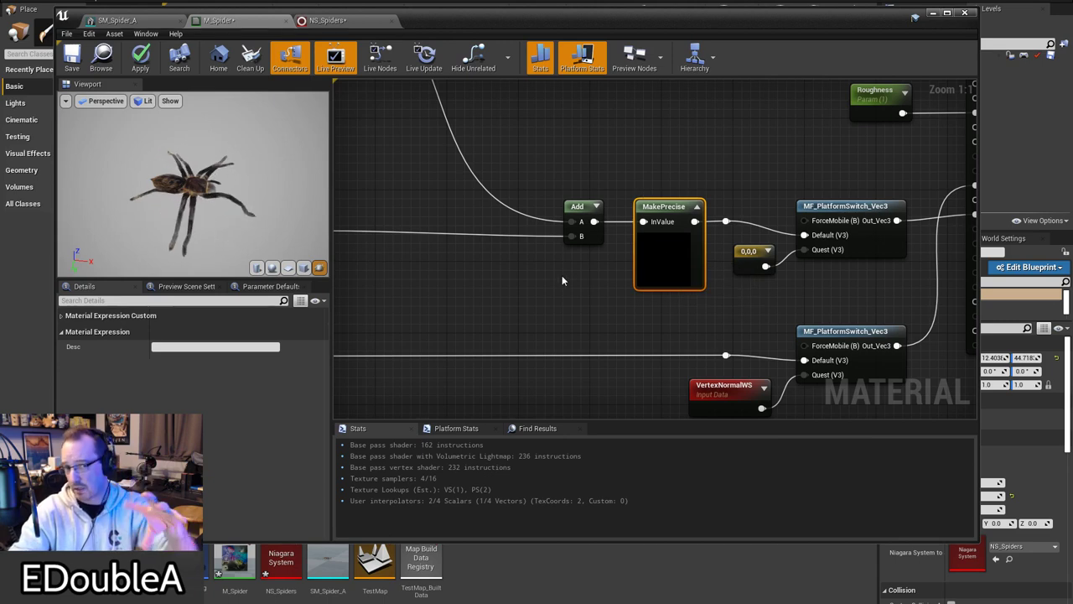
pyautogui.moveTo(561, 275); pyautogui.dragTo(450, 227, button='right')
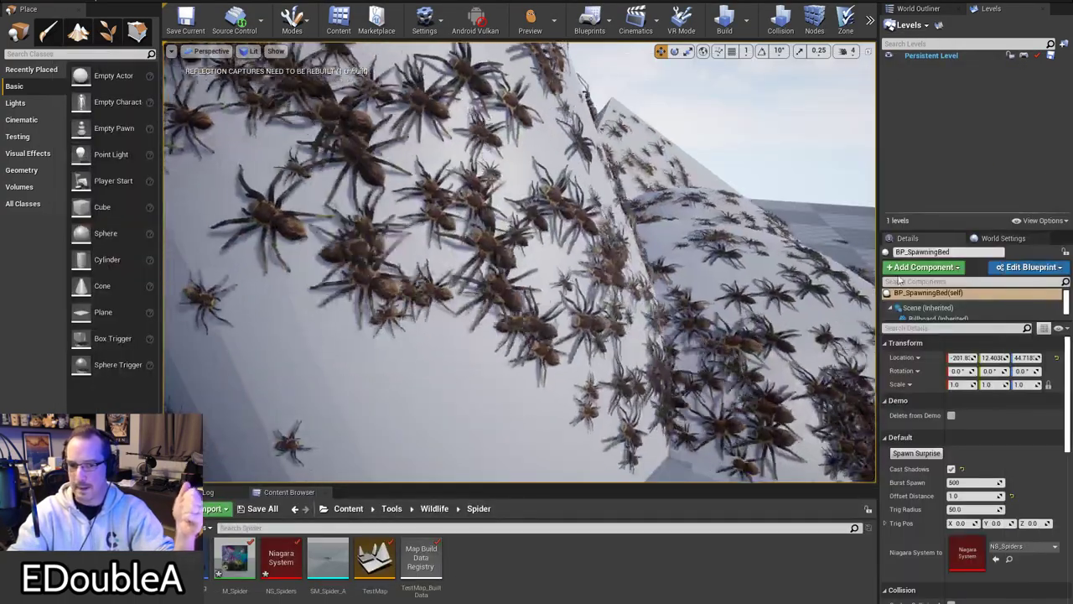
# Step: View the crawling spiders around BP_SpawningBed in the level from closer and farther viewpoints
pyautogui.moveTo(603, 268); pyautogui.dragTo(641, 272, button='right')
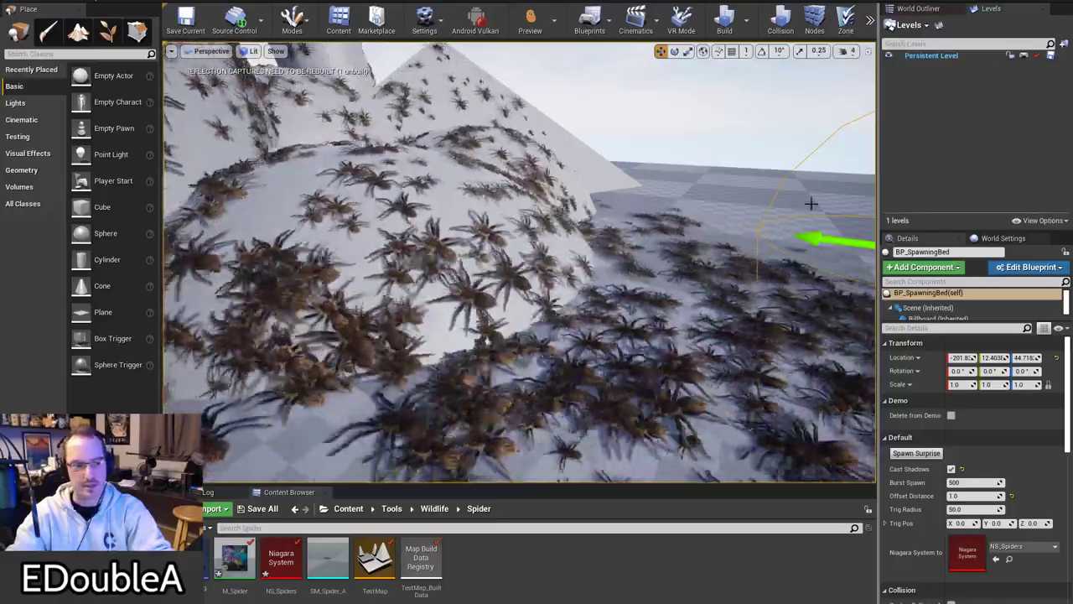
pyautogui.moveTo(810, 204); pyautogui.dragTo(844, 196, button='right')
pyautogui.press('s')
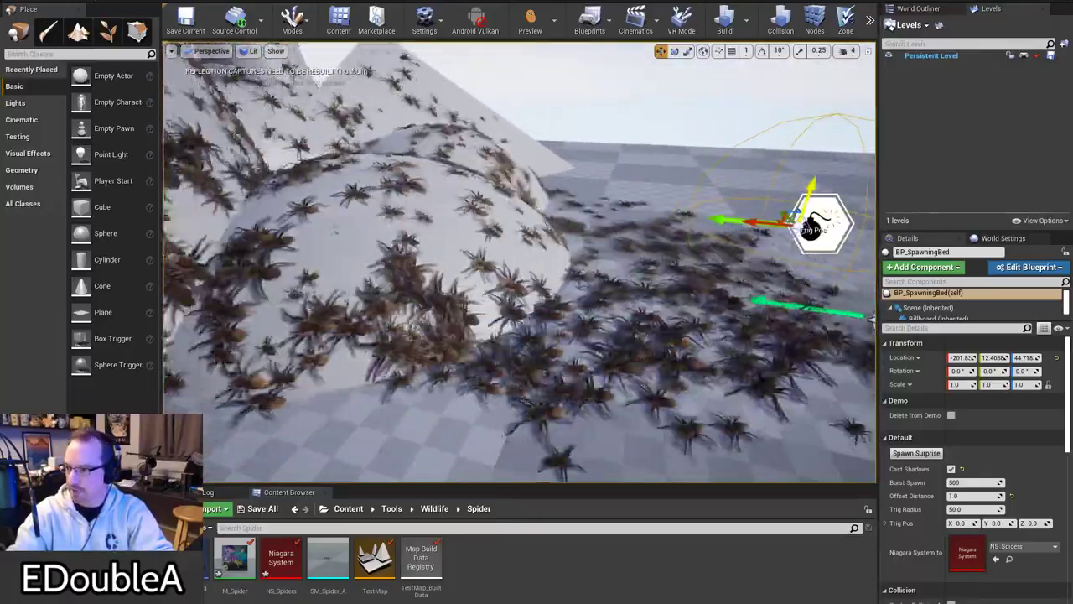
# Step: Review the module stack of the NS_Spiders emitter and compare it with the spiders crawling in the level
pyautogui.moveTo(1072, 184); pyautogui.dragTo(470, 31)
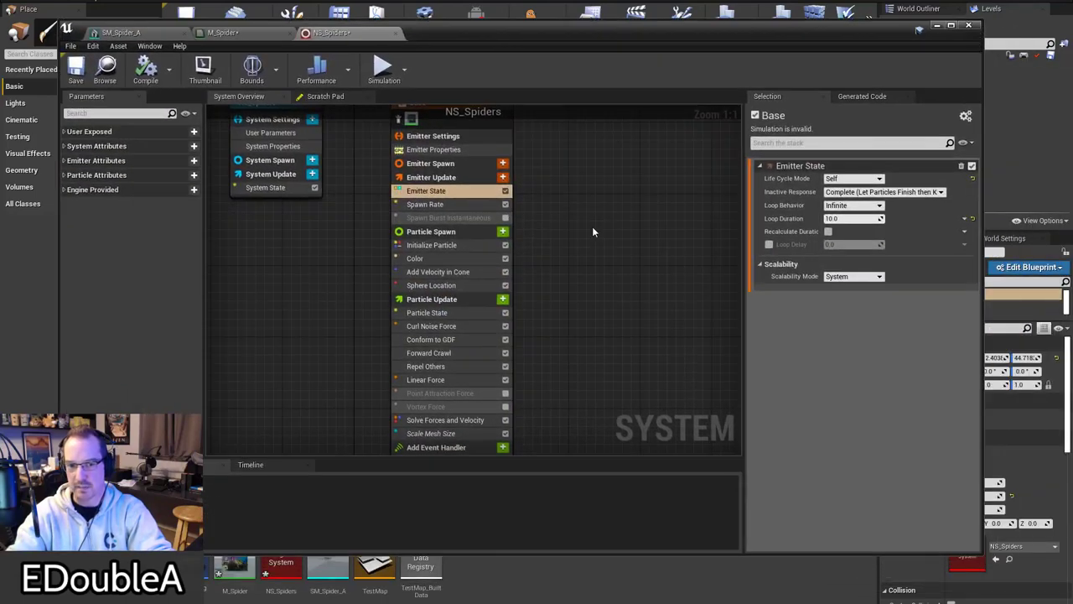
pyautogui.moveTo(592, 232); pyautogui.dragTo(586, 195, button='right')
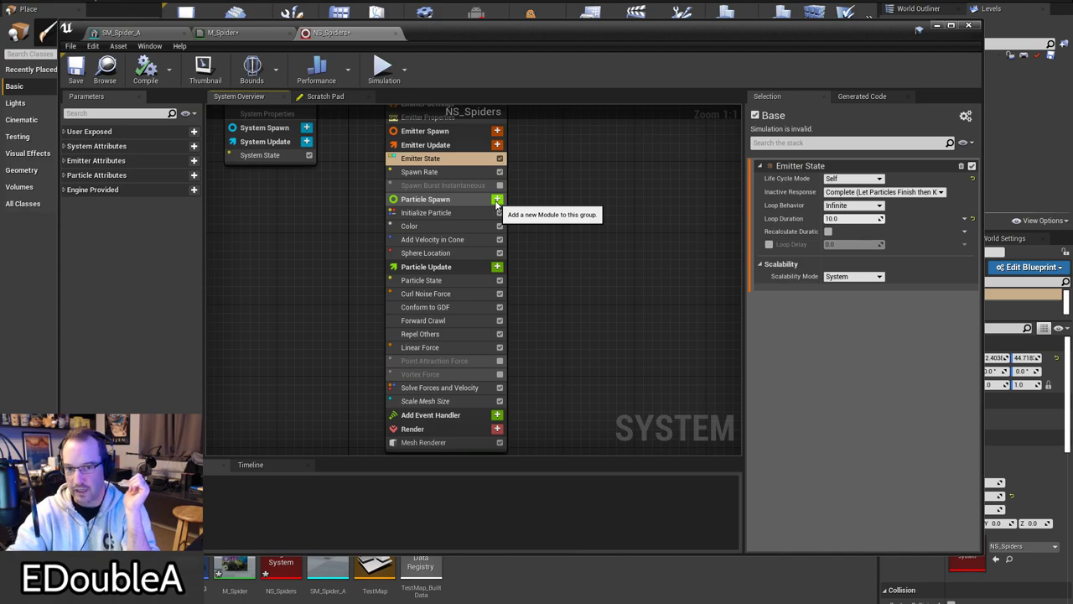
pyautogui.moveTo(628, 45); pyautogui.dragTo(633, 446)
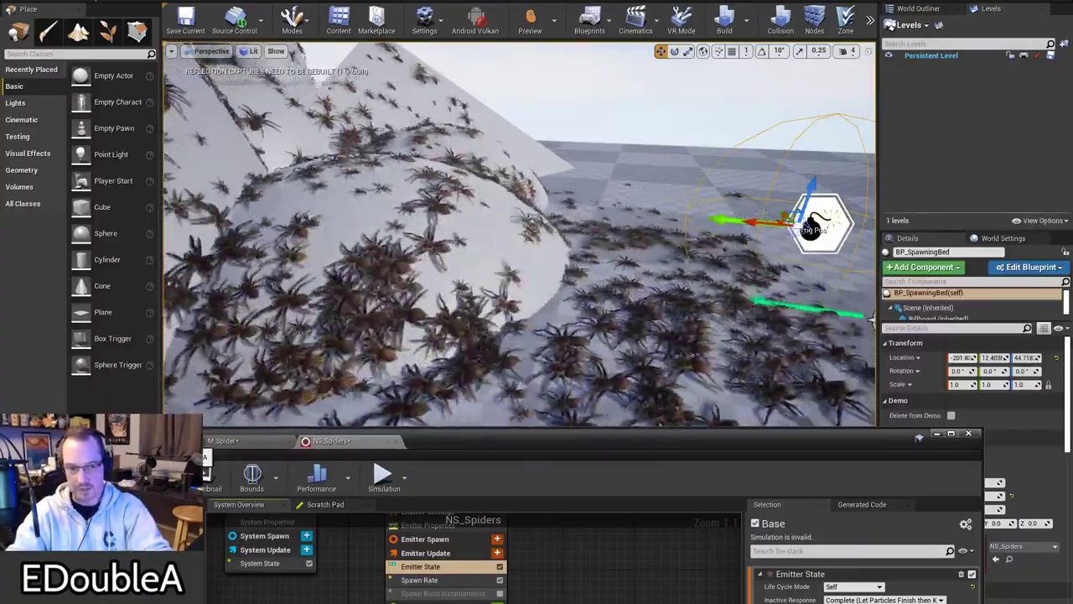
pyautogui.click(145, 440)
# Step: Look around the spiders in the level, then bring back the M_Spider graph and select the LegsSpeed parameter
pyautogui.moveTo(587, 444); pyautogui.dragTo(788, 2)
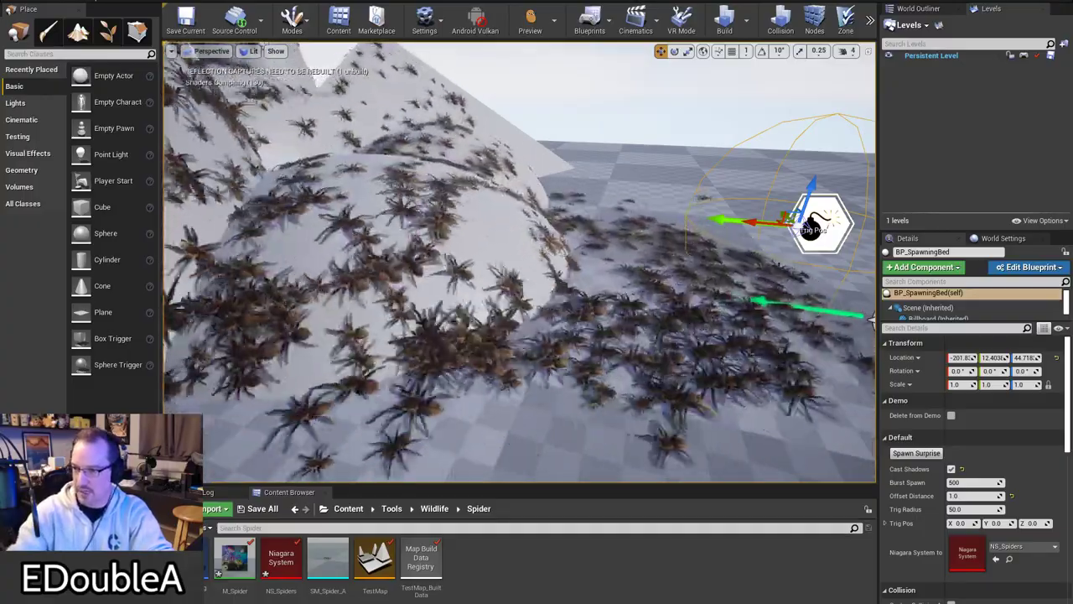
pyautogui.moveTo(526, 355); pyautogui.dragTo(554, 347, button='right')
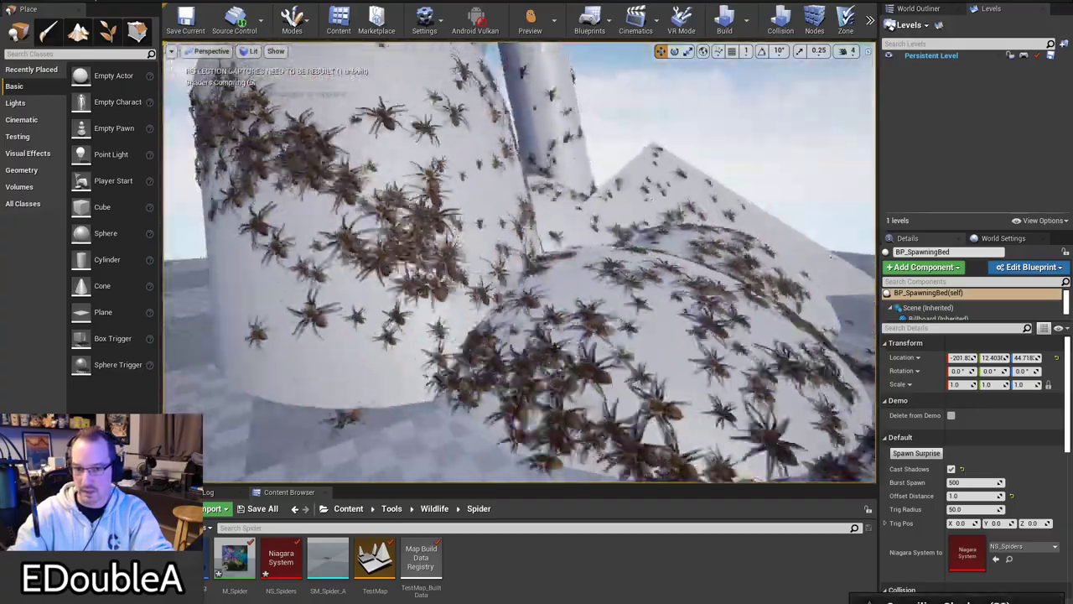
pyautogui.moveTo(1072, 167); pyautogui.dragTo(568, 64)
pyautogui.moveTo(488, 188); pyautogui.dragTo(524, 210)
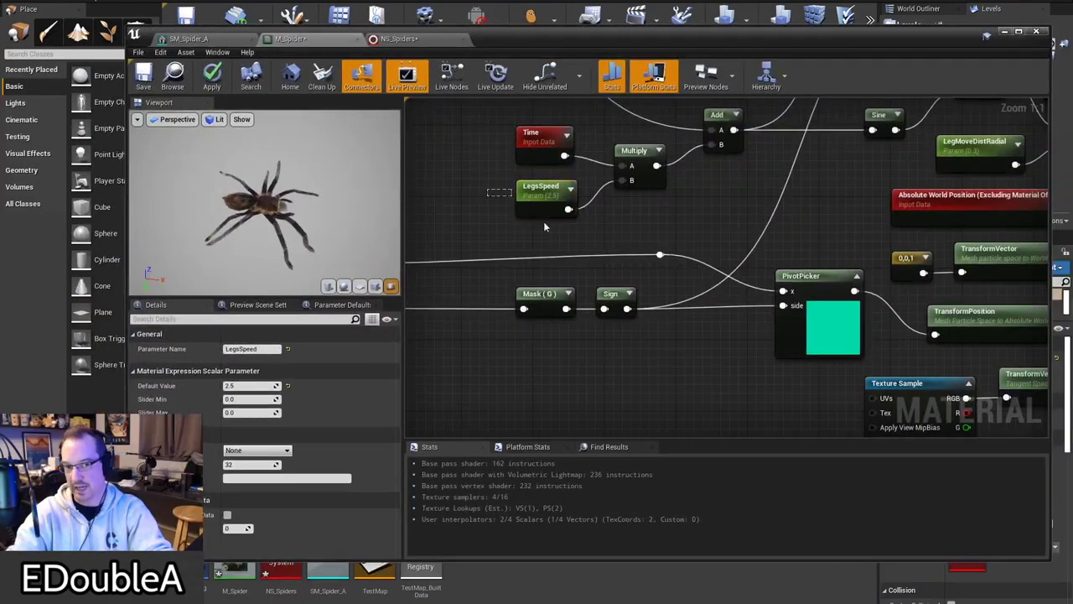
# Step: Switch to the NS_Spiders system, uncover the level for another view of the swarm, and return to the emitter stack
pyautogui.click(451, 40)
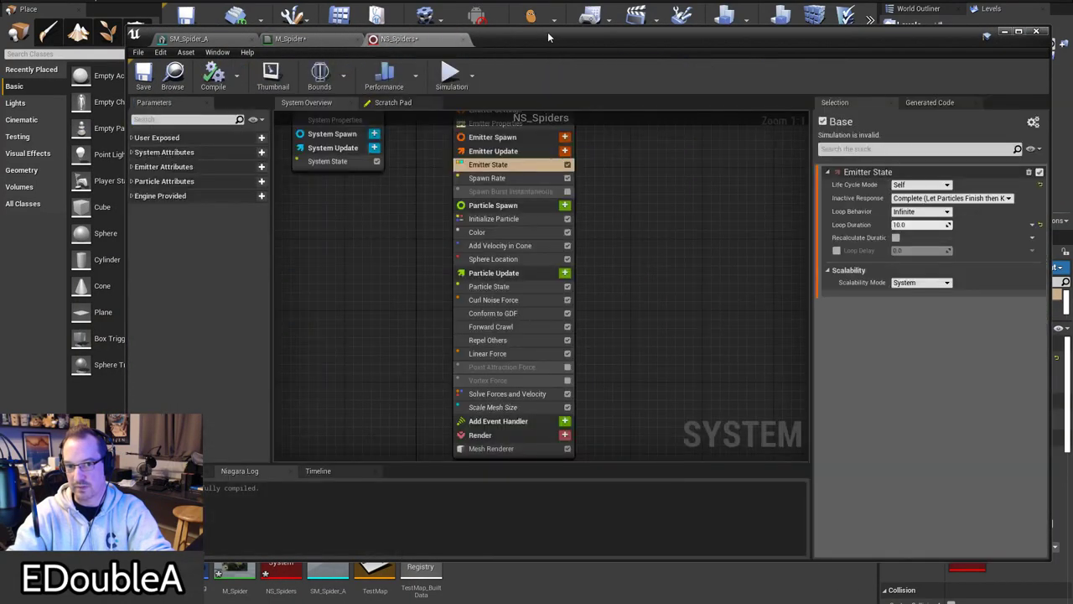
pyautogui.moveTo(553, 37); pyautogui.dragTo(553, 488)
pyautogui.moveTo(579, 335); pyautogui.dragTo(666, 337, button='right')
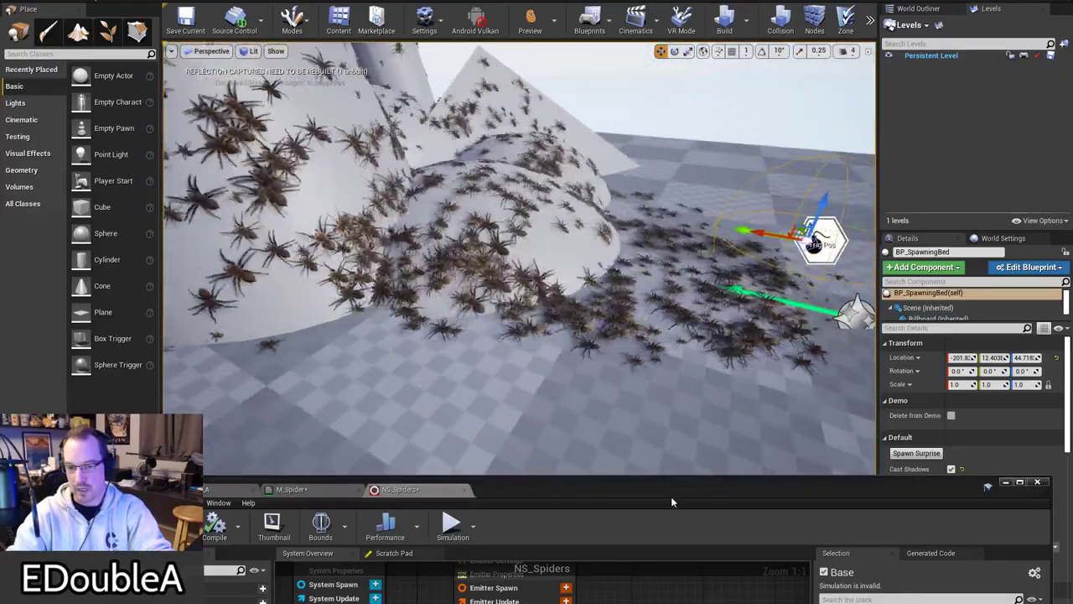
pyautogui.moveTo(671, 495); pyautogui.dragTo(545, 19)
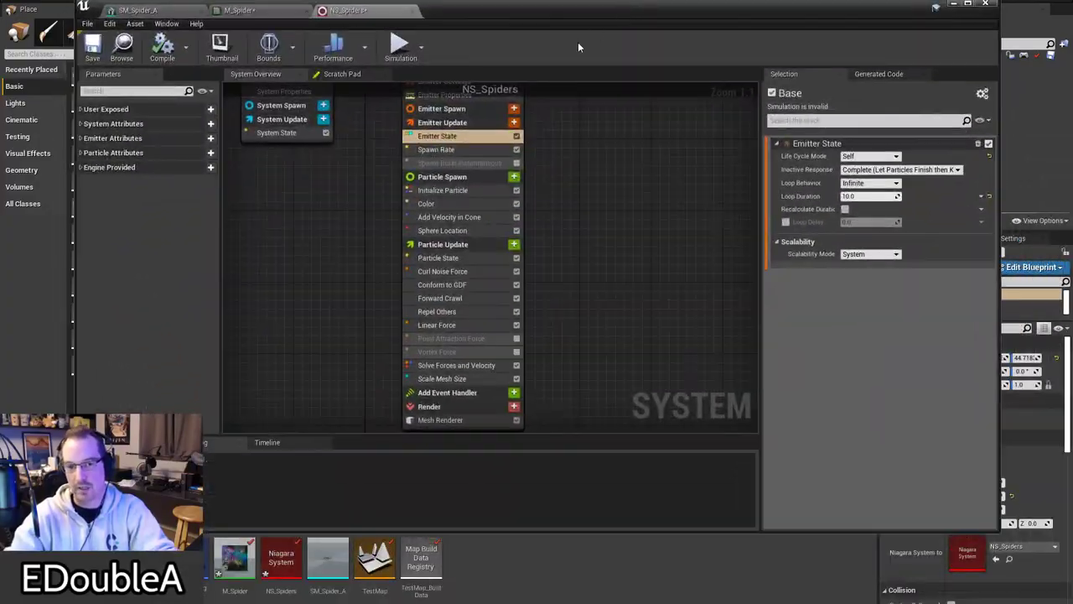
# Step: Move the NS_Spiders editor window out of the level viewport and examine the spiders crawling over the shapes
pyautogui.moveTo(615, 159); pyautogui.dragTo(626, 162, button='right')
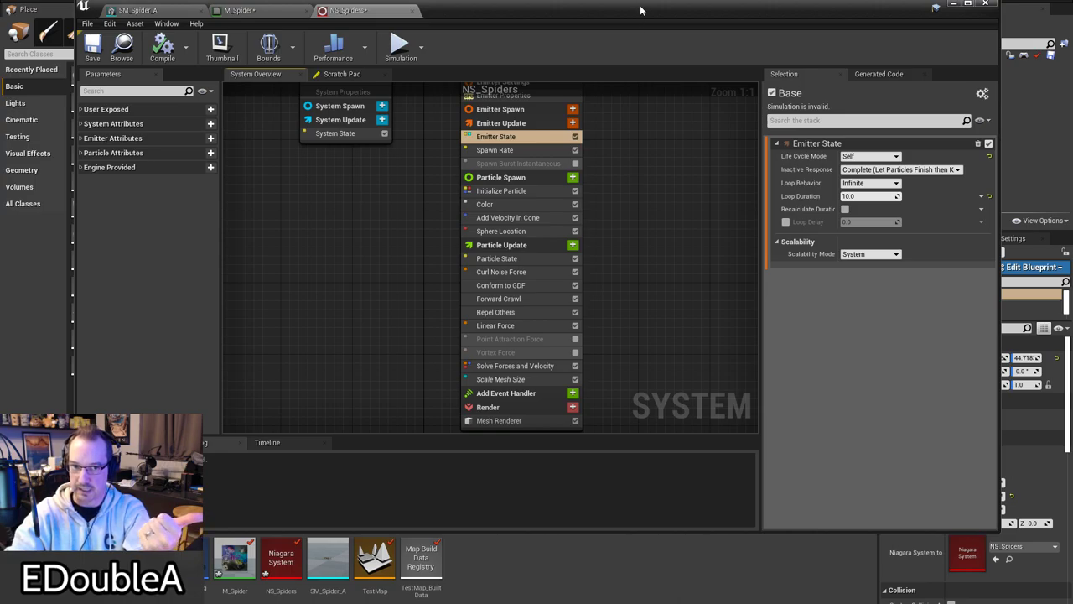
pyautogui.moveTo(641, 10); pyautogui.dragTo(624, 436)
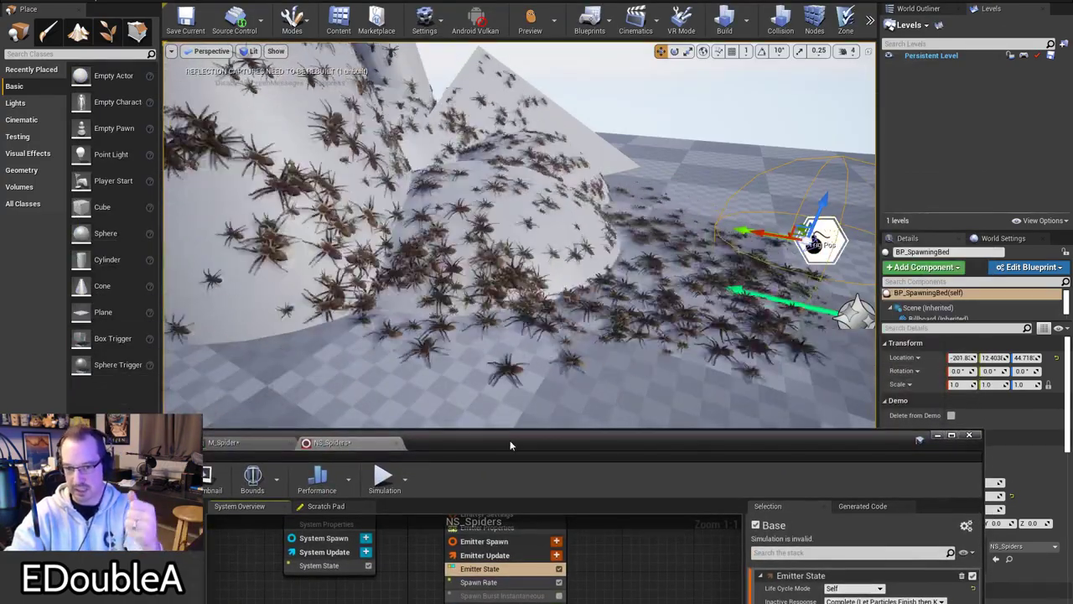
pyautogui.moveTo(511, 444); pyautogui.dragTo(517, 428)
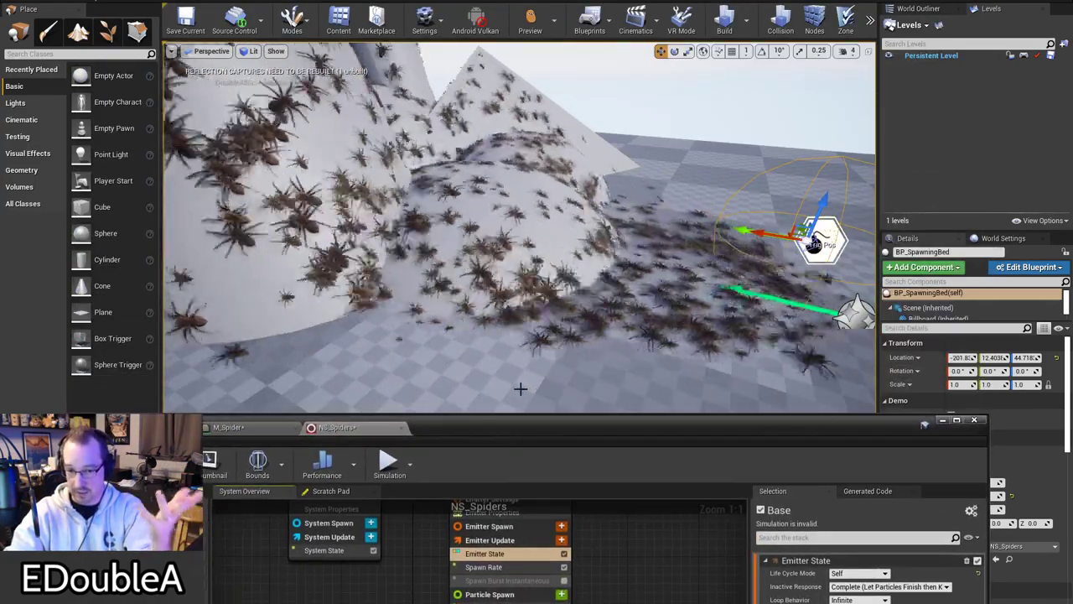
pyautogui.moveTo(526, 420); pyautogui.dragTo(587, 498)
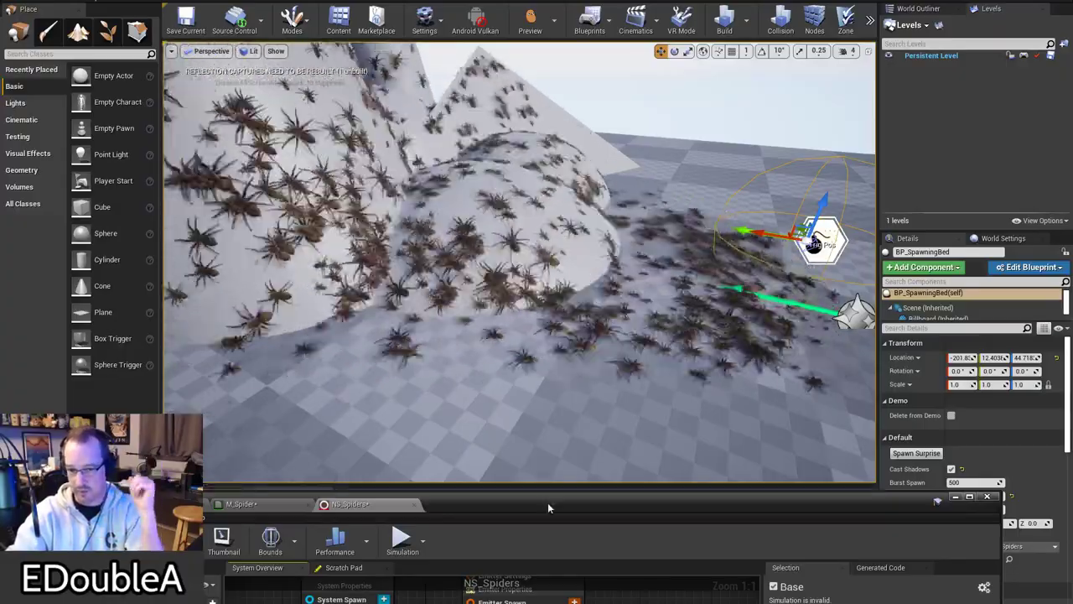
pyautogui.moveTo(545, 402)
pyautogui.mouseDown(button='right')
pyautogui.moveTo(491, 377)
pyautogui.moveTo(467, 381)
pyautogui.moveTo(539, 392)
pyautogui.mouseUp(button='right')
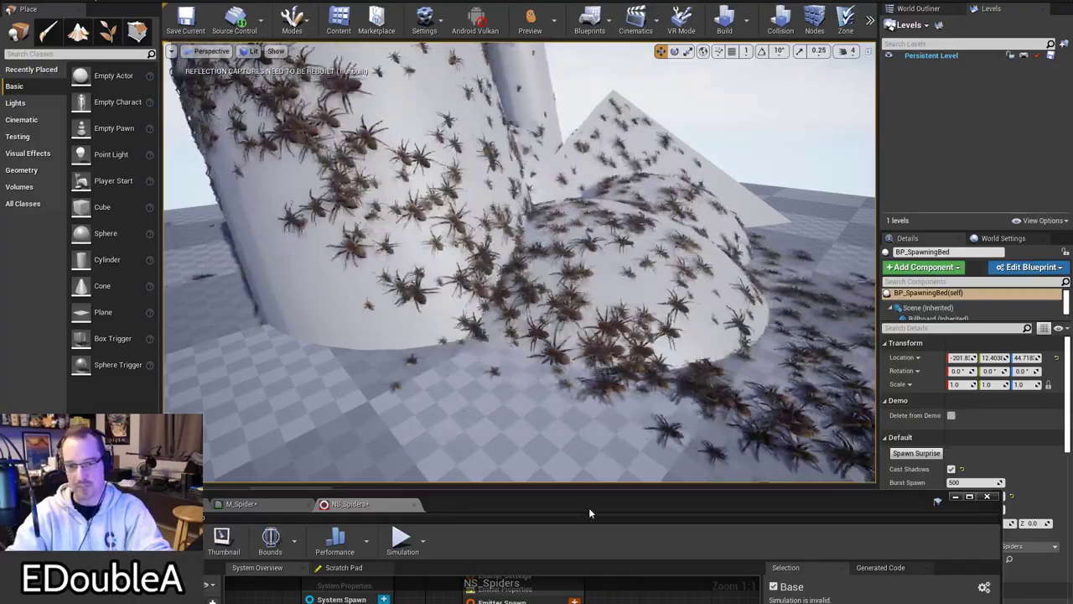
pyautogui.press('s')
pyautogui.moveTo(605, 323)
pyautogui.mouseDown(button='right')
pyautogui.moveTo(602, 345)
pyautogui.moveTo(605, 334)
pyautogui.mouseUp(button='right')
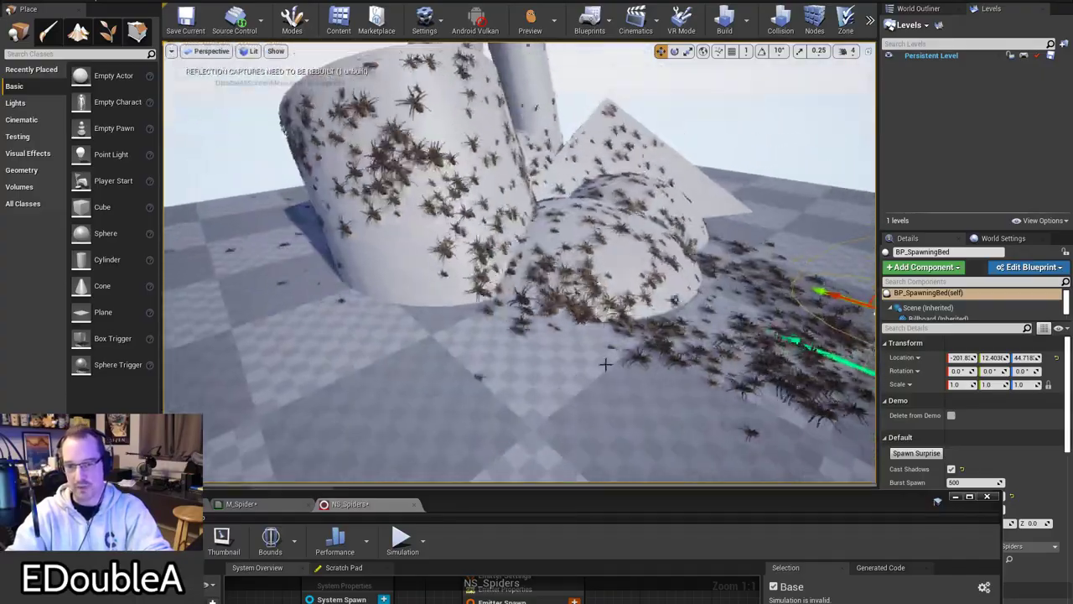
pyautogui.moveTo(554, 504); pyautogui.dragTo(1072, 188)
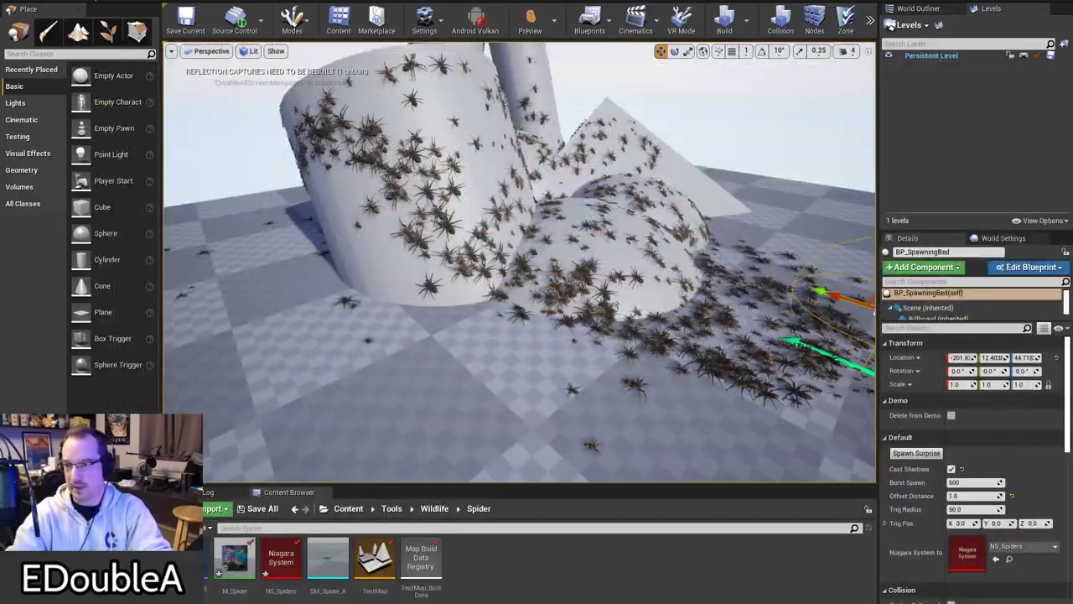
# Step: Enable the Global Distance Field visualization in the level viewport and frame the cluster of shapes
pyautogui.click(275, 51)
pyautogui.moveTo(293, 300)
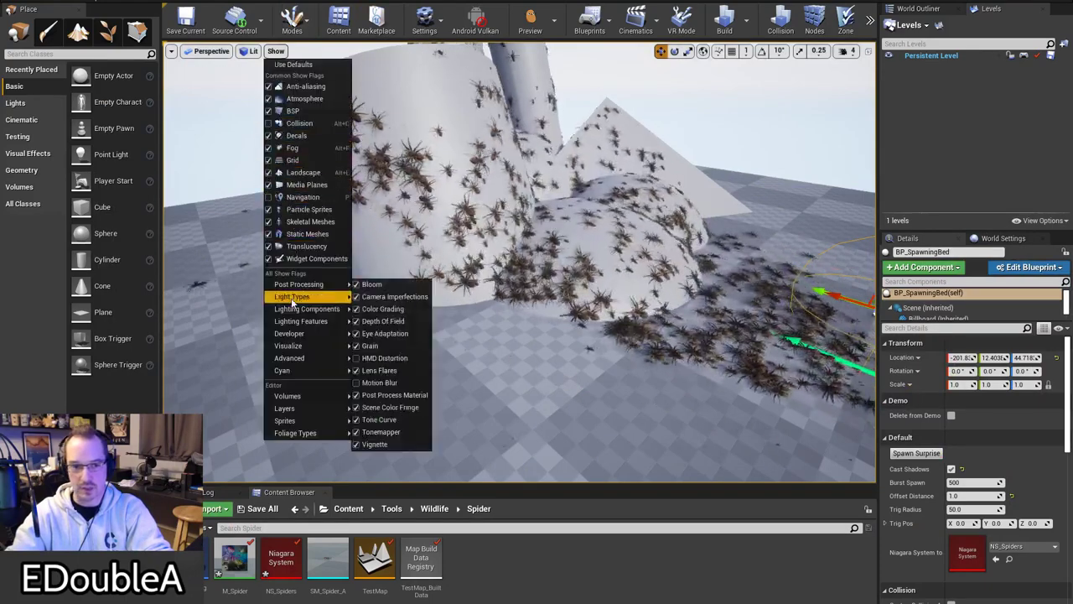
pyautogui.moveTo(295, 345)
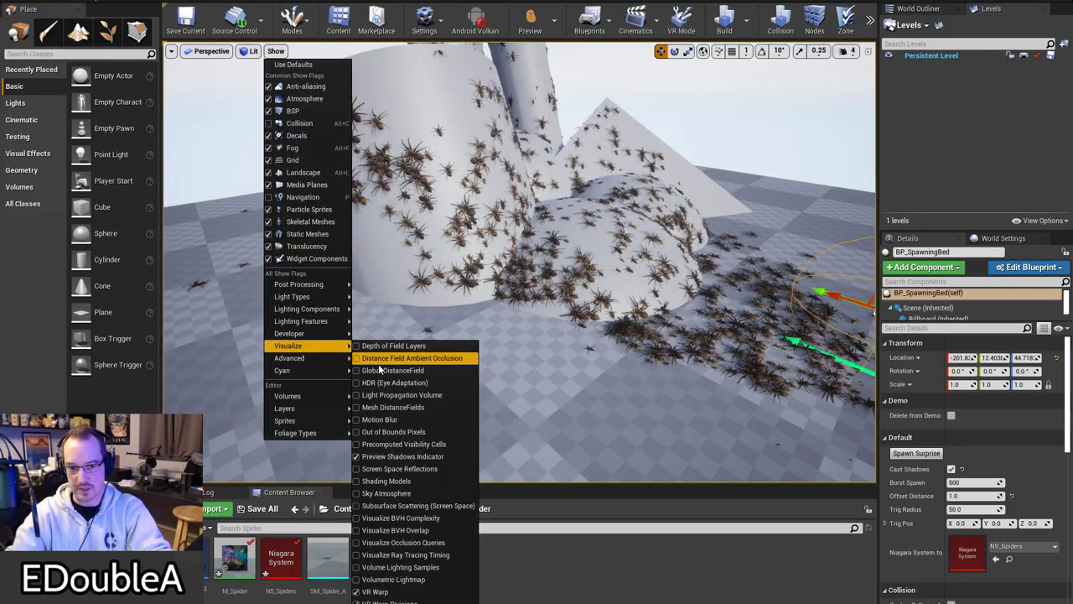
pyautogui.click(379, 368)
pyautogui.moveTo(503, 277); pyautogui.dragTo(461, 268, button='right')
pyautogui.moveTo(379, 368); pyautogui.dragTo(379, 368, button='right')
pyautogui.moveTo(792, 335); pyautogui.dragTo(792, 335, button='right')
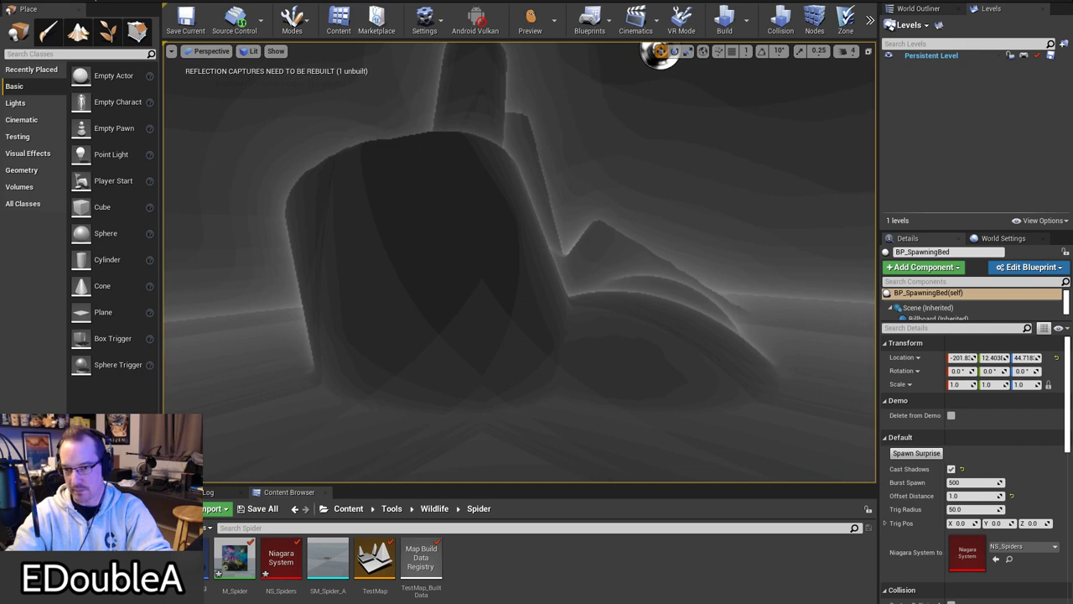
# Step: Display the Global Distance Field view distance in the World Settings and inspect the distance field around the cylinders
pyautogui.click(1002, 238)
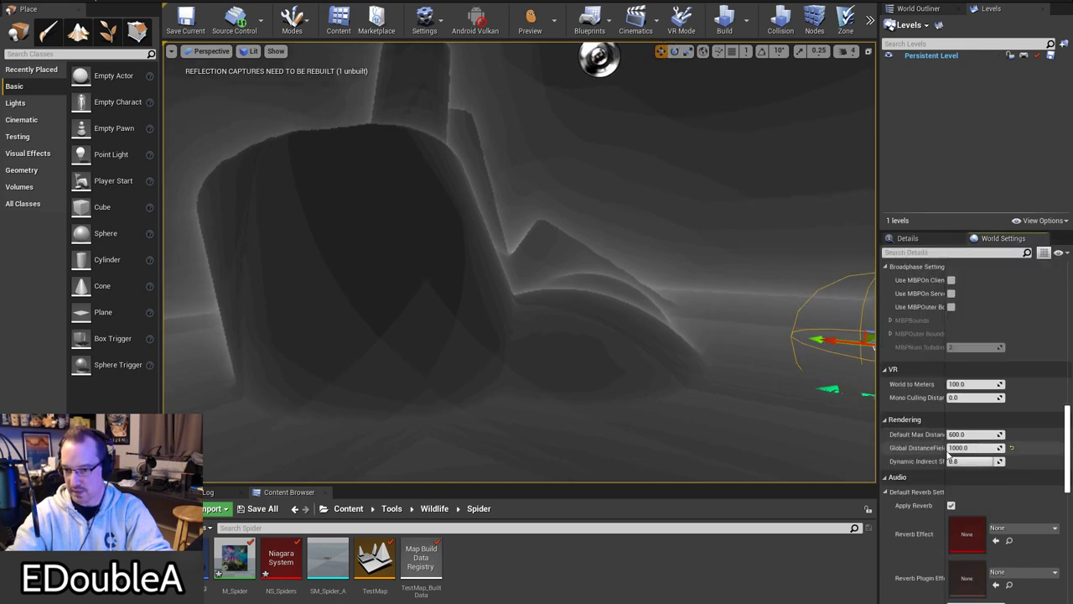
pyautogui.moveTo(580, 364); pyautogui.dragTo(580, 363, button='right')
pyautogui.moveTo(519, 261); pyautogui.dragTo(436, 261, button='right')
pyautogui.press('s')
pyautogui.moveTo(514, 220)
pyautogui.mouseDown(button='right')
pyautogui.moveTo(528, 195)
pyautogui.moveTo(513, 164)
pyautogui.moveTo(495, 188)
pyautogui.moveTo(514, 220)
pyautogui.mouseUp(button='right')
pyautogui.press('w')
pyautogui.press('s')
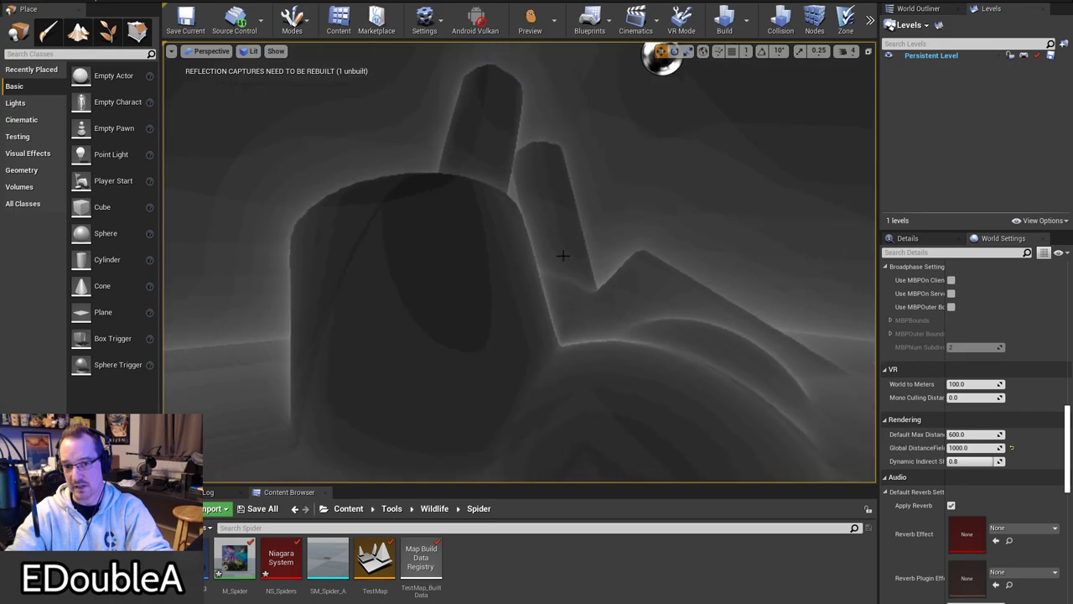
# Step: Return the viewport to normal rendering and examine the spiders on the pointed shape and domes up close
pyautogui.click(261, 74)
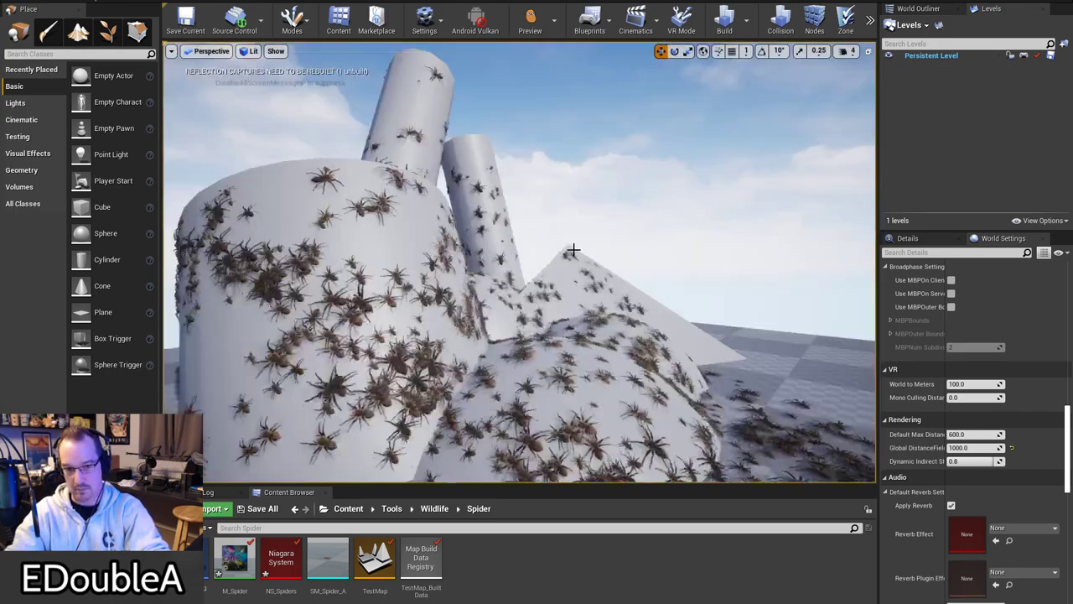
pyautogui.press('w')
pyautogui.moveTo(570, 249); pyautogui.dragTo(545, 235, button='right')
pyautogui.press('w')
pyautogui.press('w')
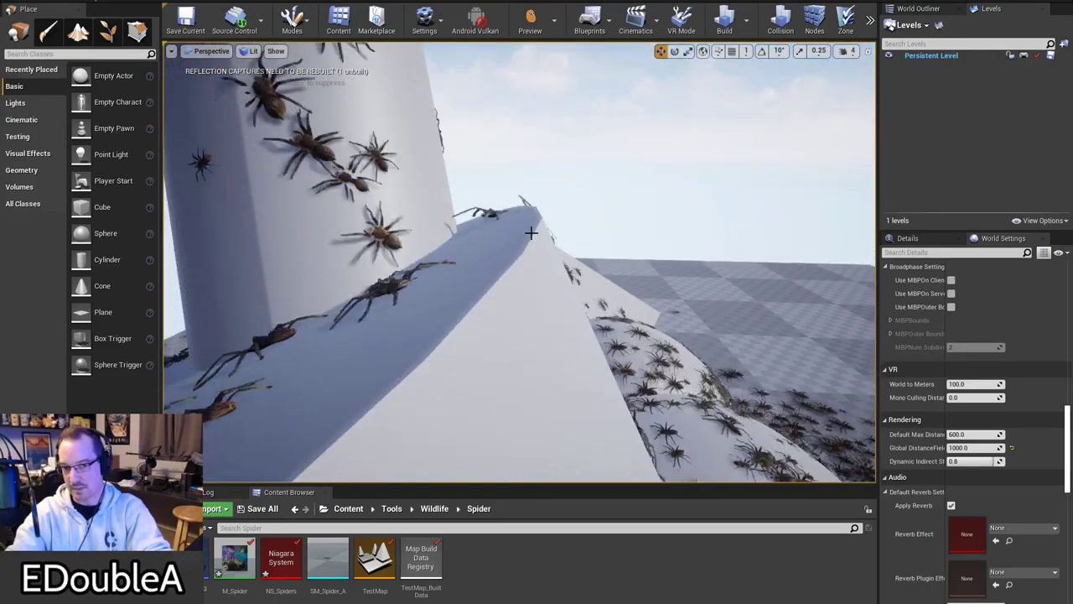
pyautogui.moveTo(666, 348); pyautogui.dragTo(738, 340, button='right')
pyautogui.press('w')
pyautogui.moveTo(653, 285); pyautogui.dragTo(671, 299, button='right')
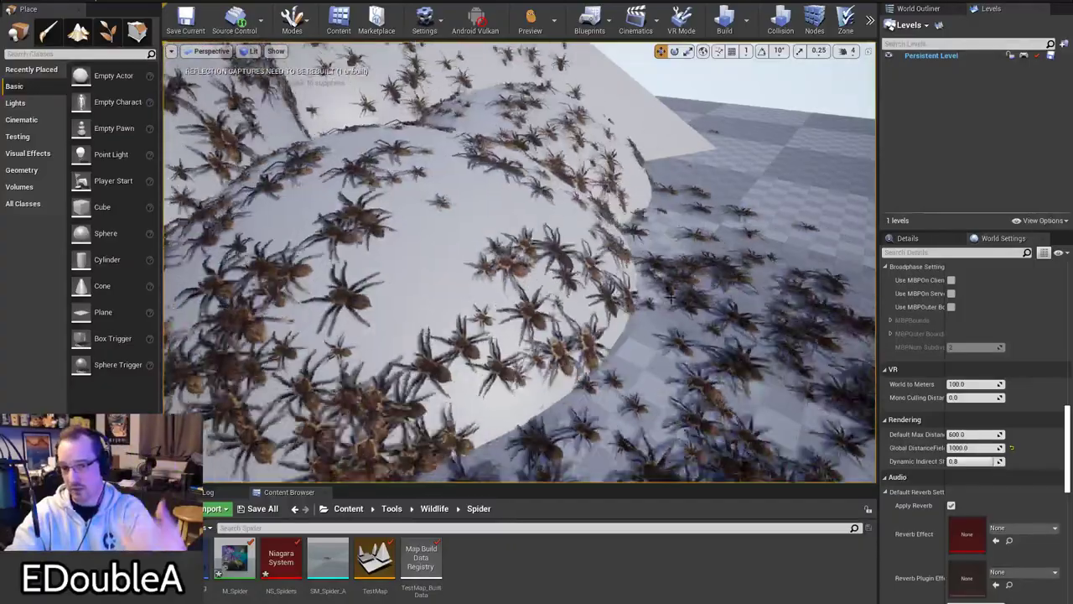
# Step: Show the distance field visualization again and inspect the field along the edges of the pointed shape and domes
pyautogui.moveTo(670, 299)
pyautogui.mouseDown(button='right')
pyautogui.moveTo(645, 269)
pyautogui.moveTo(642, 239)
pyautogui.moveTo(664, 239)
pyautogui.moveTo(671, 294)
pyautogui.mouseUp(button='right')
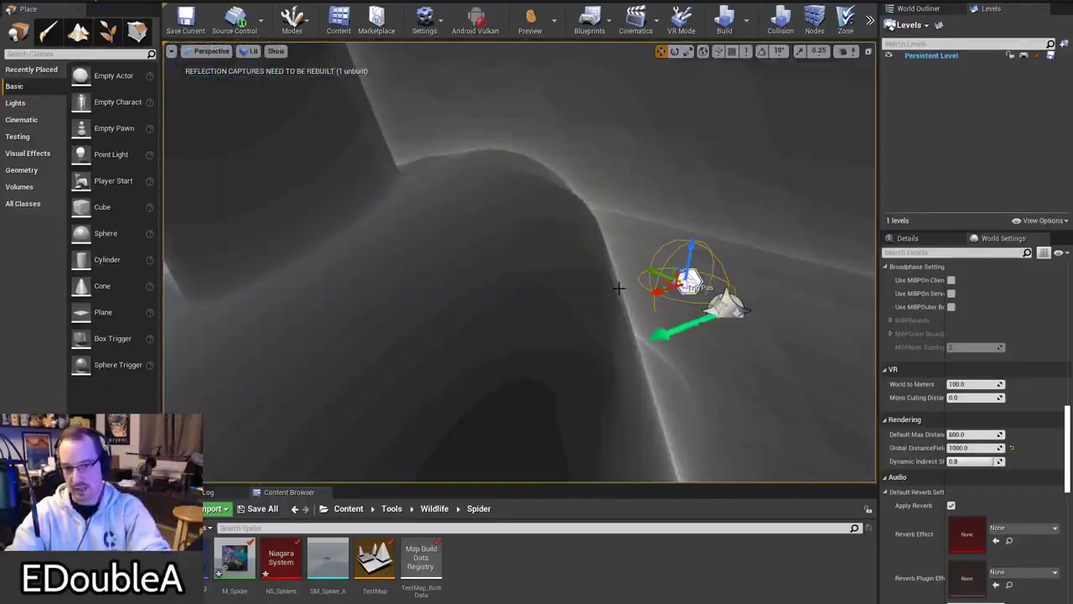
pyautogui.moveTo(671, 298); pyautogui.dragTo(671, 298)
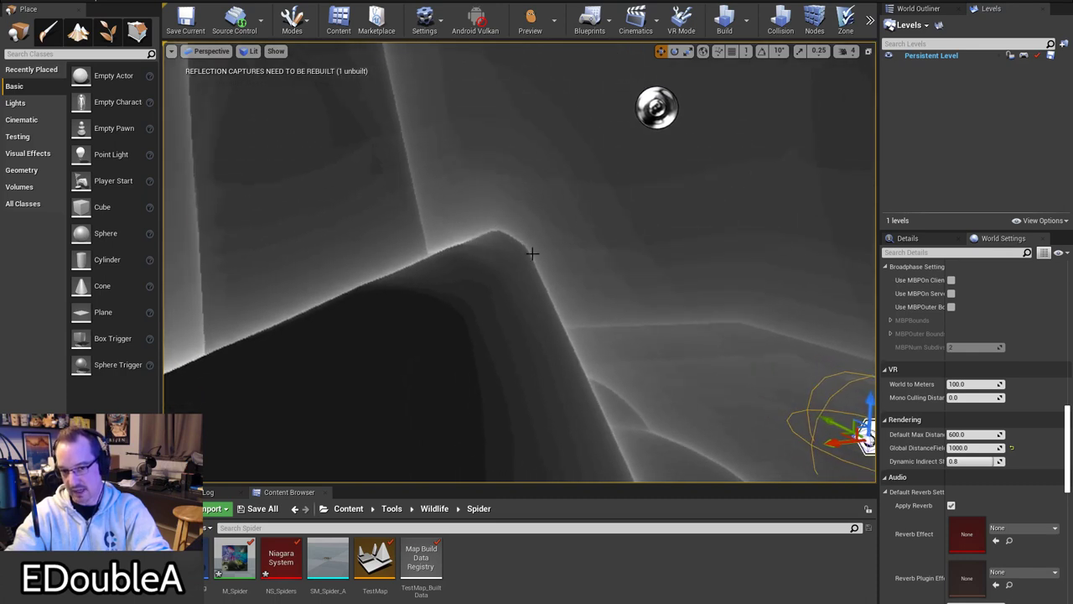
pyautogui.moveTo(470, 234)
pyautogui.mouseDown(button='right')
pyautogui.moveTo(437, 240)
pyautogui.moveTo(460, 240)
pyautogui.moveTo(448, 241)
pyautogui.moveTo(458, 250)
pyautogui.mouseUp(button='right')
pyautogui.moveTo(575, 290); pyautogui.dragTo(617, 332, button='right')
pyautogui.moveTo(575, 290); pyautogui.dragTo(586, 296)
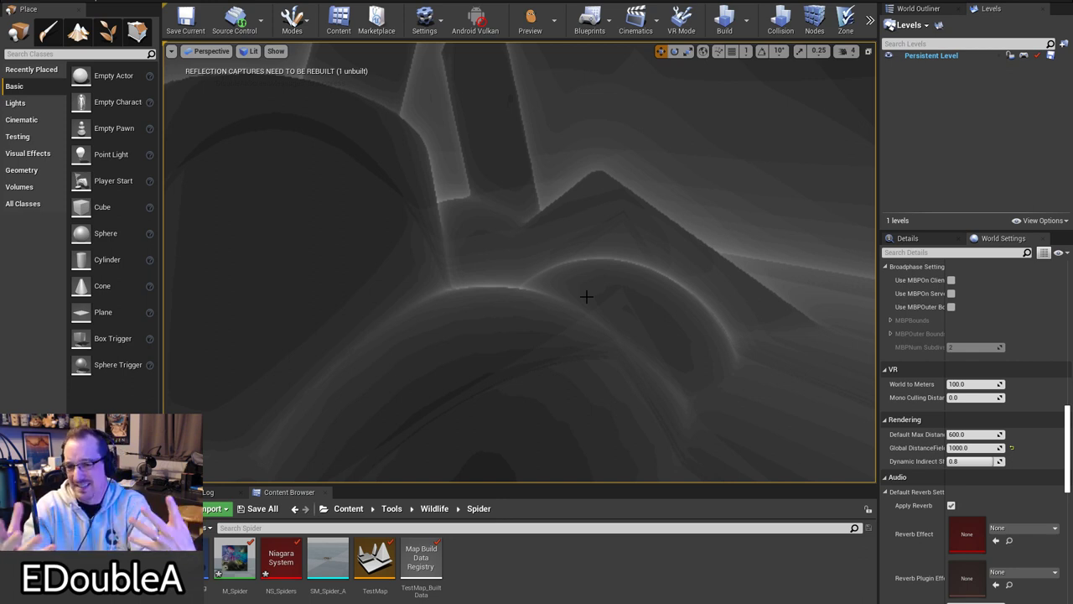
pyautogui.moveTo(586, 296)
pyautogui.mouseDown(button='right')
pyautogui.moveTo(503, 293)
pyautogui.moveTo(478, 327)
pyautogui.moveTo(453, 314)
pyautogui.moveTo(584, 300)
pyautogui.mouseUp(button='right')
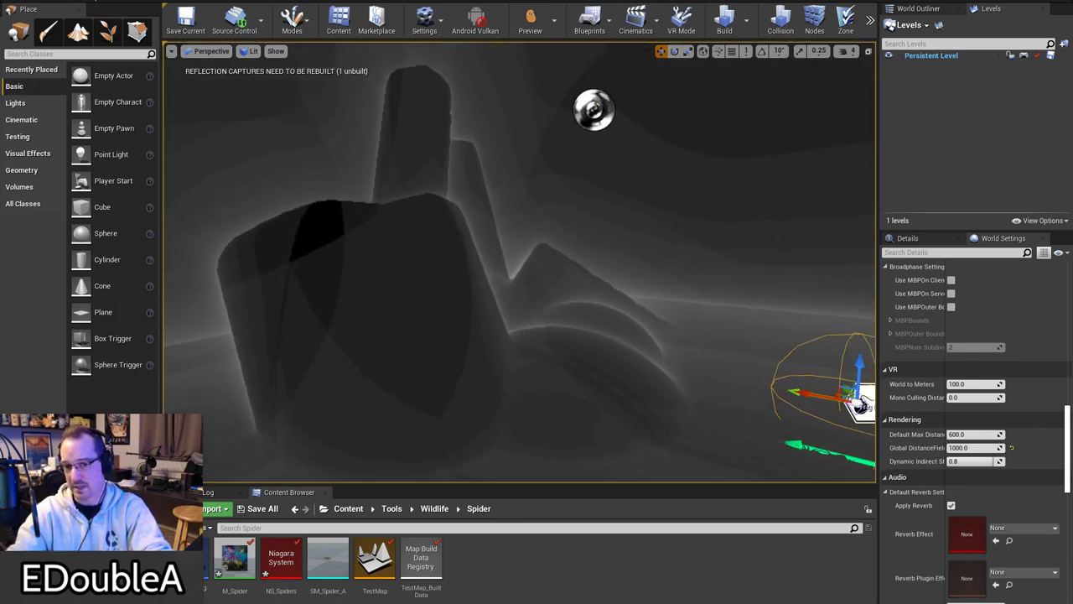
# Step: Alternate between game view and the distance field visualization to compare the shapes with their distance field
pyautogui.moveTo(584, 299); pyautogui.dragTo(584, 299, button='right')
pyautogui.moveTo(615, 338); pyautogui.dragTo(615, 338, button='right')
pyautogui.click(249, 51)
pyautogui.click(254, 74)
pyautogui.moveTo(403, 218); pyautogui.dragTo(402, 218, button='right')
pyautogui.press('g')
pyautogui.moveTo(252, 73); pyautogui.dragTo(252, 74, button='right')
pyautogui.moveTo(554, 314); pyautogui.dragTo(565, 321, button='right')
pyautogui.press('g')
pyautogui.press('g')
pyautogui.moveTo(623, 347); pyautogui.dragTo(593, 339, button='right')
pyautogui.press('g')
pyautogui.press('g')
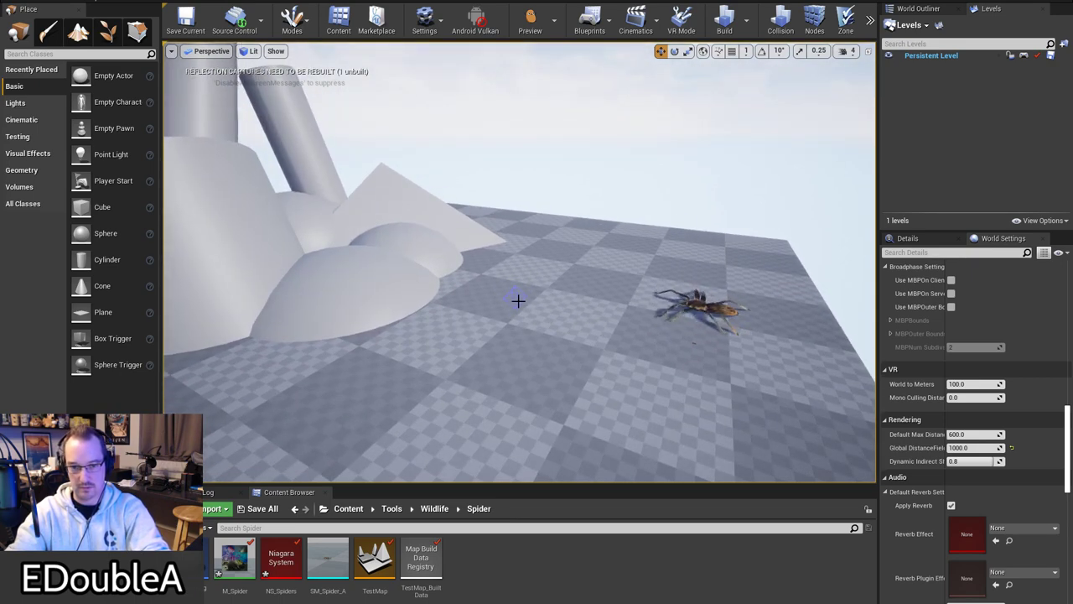
pyautogui.press('g')
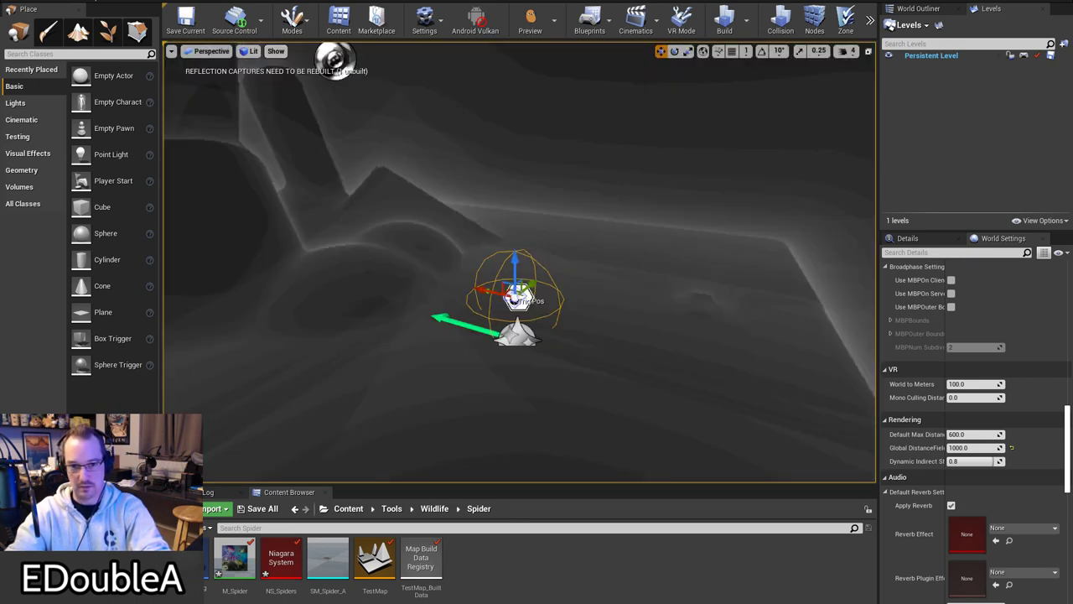
# Step: Watch the spiders spawn on the floor beside the domes in the normally rendered viewport
pyautogui.moveTo(721, 268); pyautogui.dragTo(670, 256, button='right')
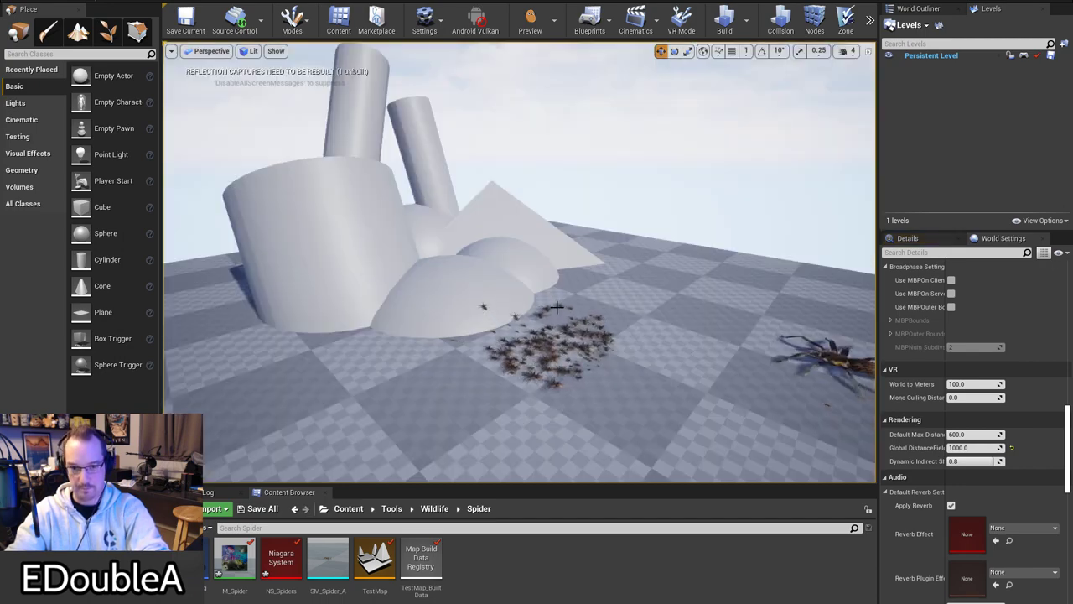
pyautogui.moveTo(519, 268)
pyautogui.mouseDown(button='right')
pyautogui.moveTo(515, 250)
pyautogui.moveTo(533, 265)
pyautogui.mouseUp(button='right')
pyautogui.moveTo(847, 390); pyautogui.dragTo(851, 410, button='right')
pyautogui.moveTo(635, 302); pyautogui.dragTo(631, 295, button='right')
# Step: With the distance field visualization shown, set the world's Global Distance Field view distance to 20000
pyautogui.press('g')
pyautogui.moveTo(520, 269); pyautogui.dragTo(520, 268, button='right')
pyautogui.moveTo(637, 302); pyautogui.dragTo(637, 302, button='right')
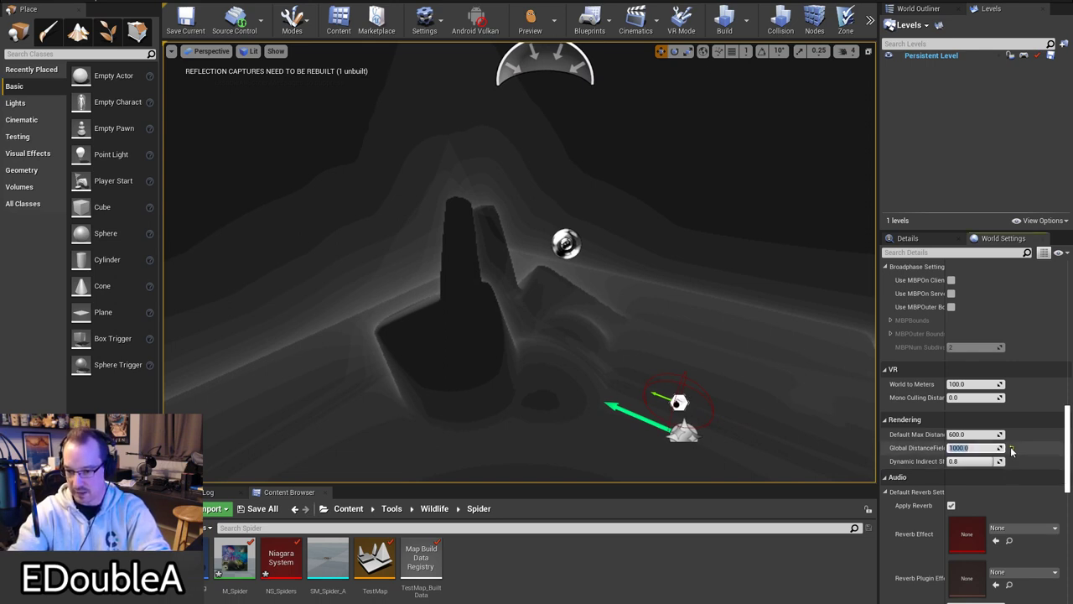
pyautogui.write('20000')
pyautogui.press('Return')
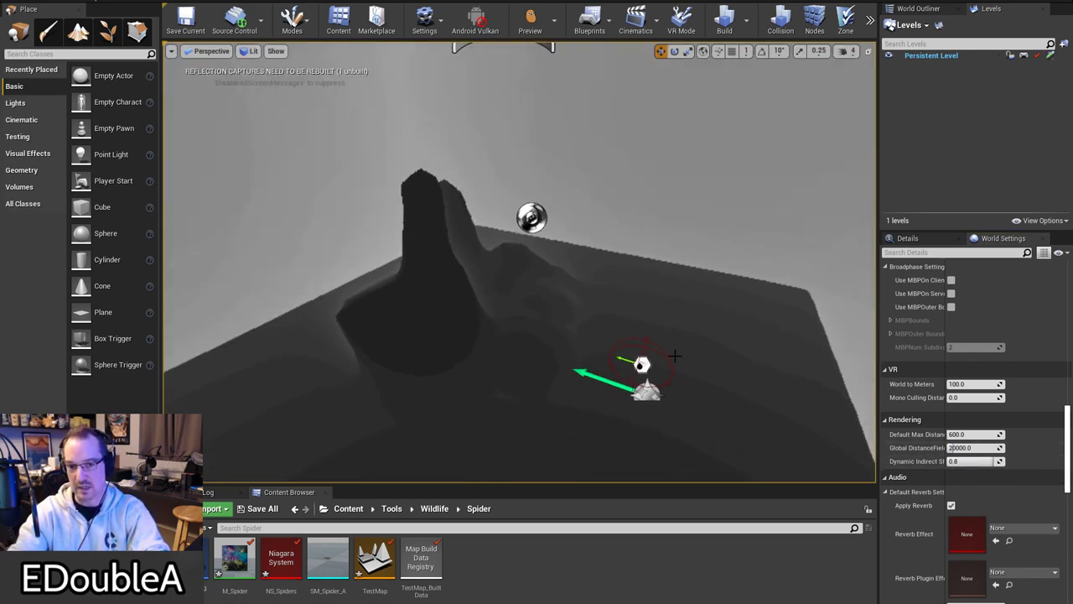
# Step: Inspect the distance field of the floor and shapes from far away and up close
pyautogui.moveTo(520, 268); pyautogui.dragTo(520, 268, button='right')
pyautogui.press('s')
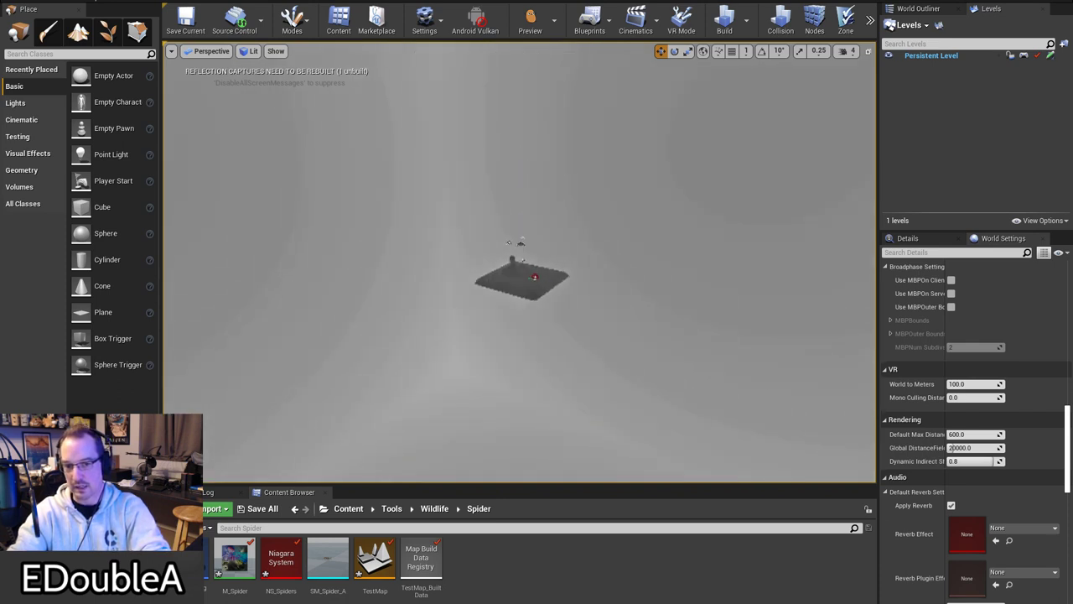
pyautogui.scroll(6, 506, 237)
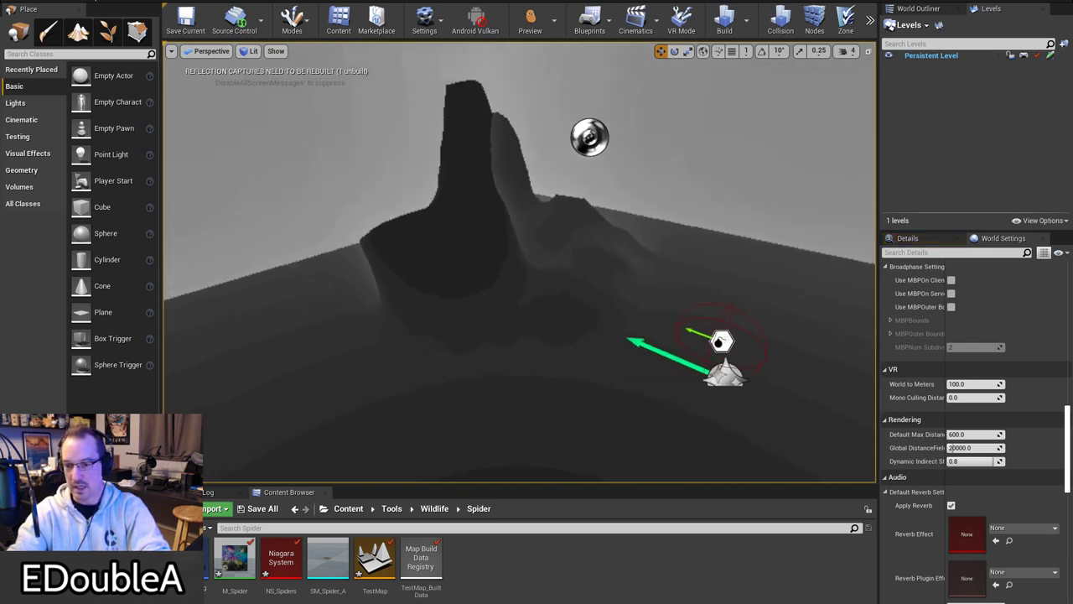
pyautogui.press('w')
pyautogui.moveTo(587, 285); pyautogui.dragTo(553, 281, button='right')
pyautogui.moveTo(452, 308); pyautogui.dragTo(479, 249, button='right')
pyautogui.press('s')
pyautogui.moveTo(402, 235); pyautogui.dragTo(512, 277, button='right')
# Step: Switch to game view and examine how the spiders crawl over the domes and the large cylinder
pyautogui.press('g')
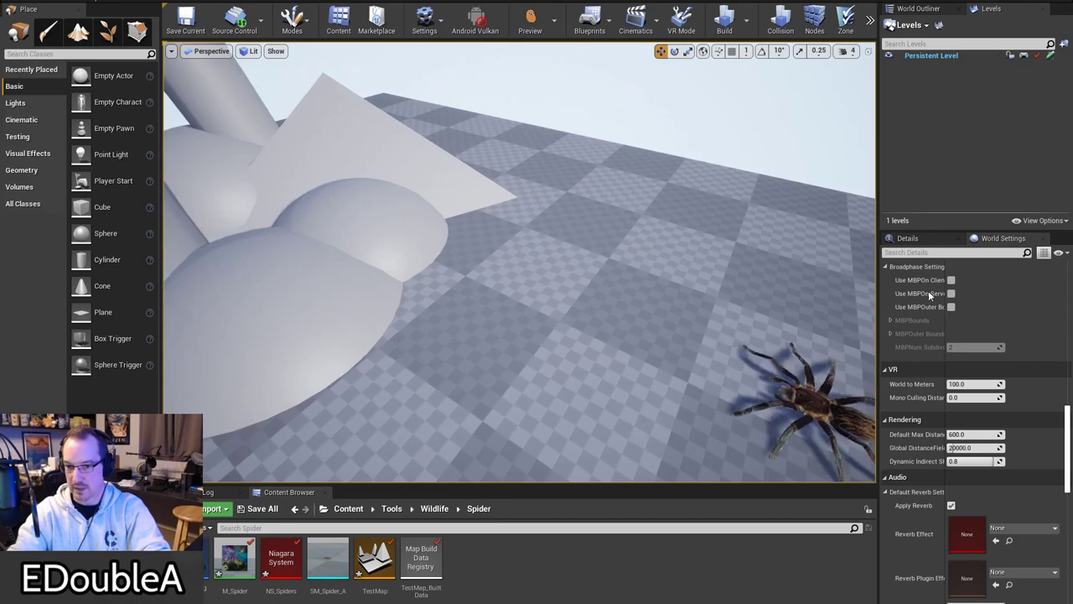
pyautogui.press('w')
pyautogui.moveTo(597, 357); pyautogui.dragTo(553, 312, button='right')
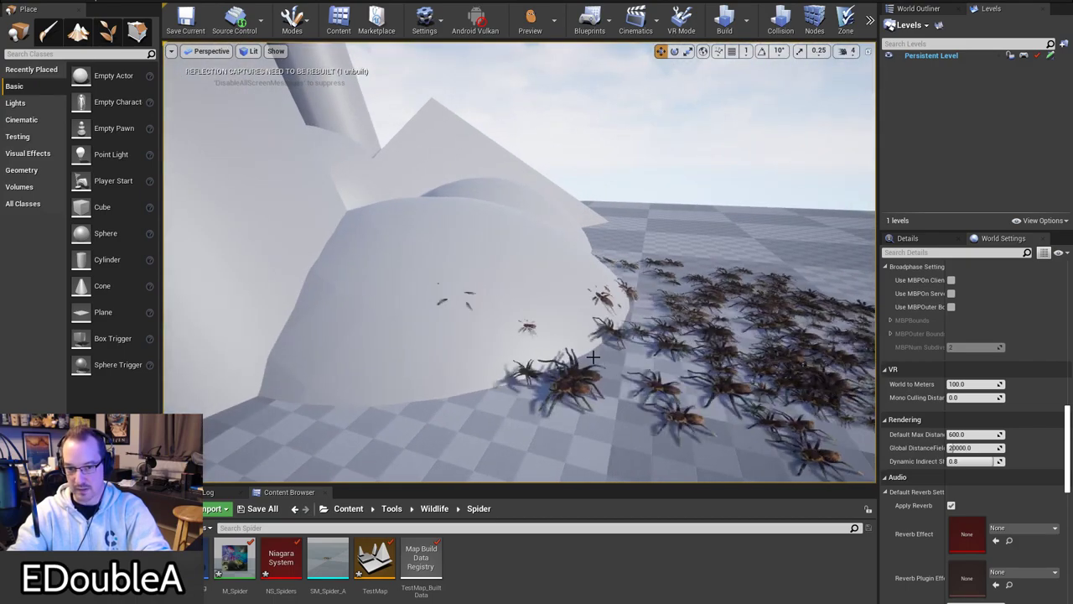
pyautogui.moveTo(593, 357); pyautogui.dragTo(587, 370, button='right')
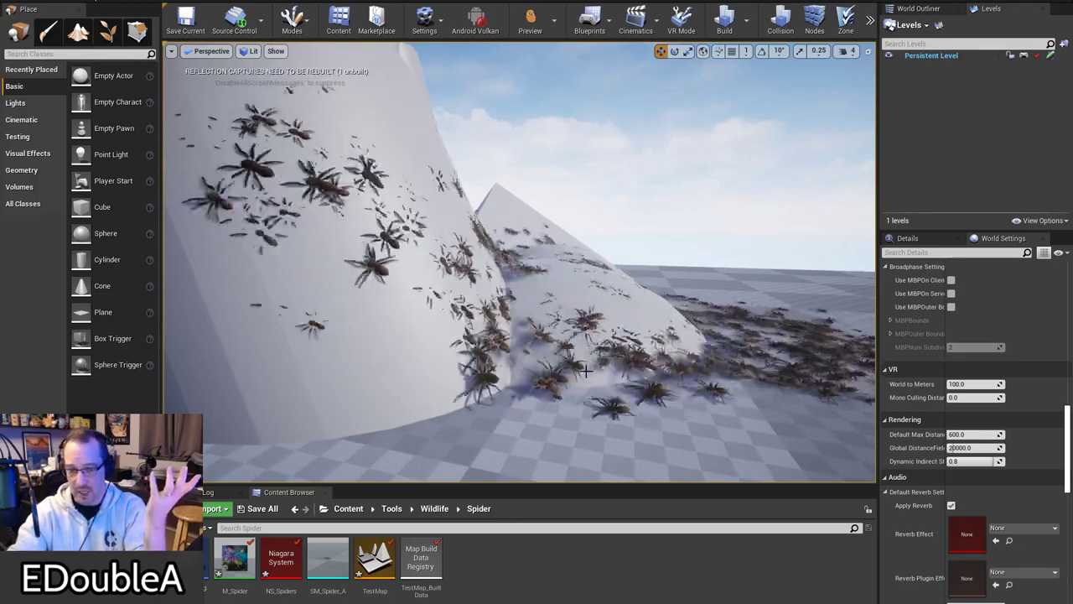
pyautogui.press('s')
pyautogui.moveTo(586, 371)
pyautogui.mouseDown(button='right')
pyautogui.moveTo(560, 353)
pyautogui.moveTo(566, 369)
pyautogui.mouseUp(button='right')
pyautogui.press('w')
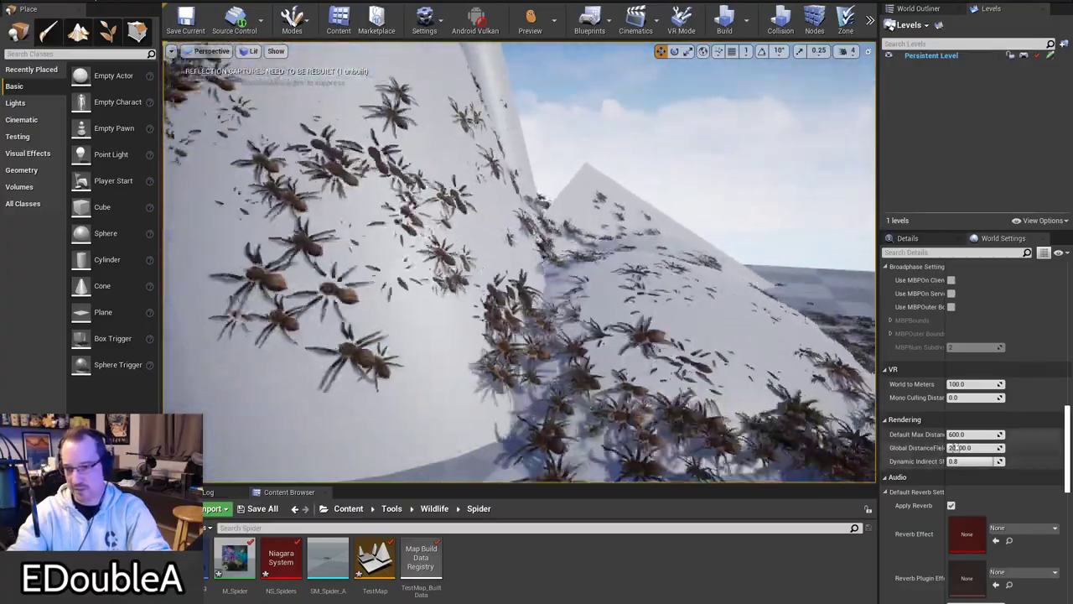
# Step: Set the world's Global Distance Field view distance to 1000, raise it to 5000, and view the whole floor from afar
pyautogui.click(954, 448)
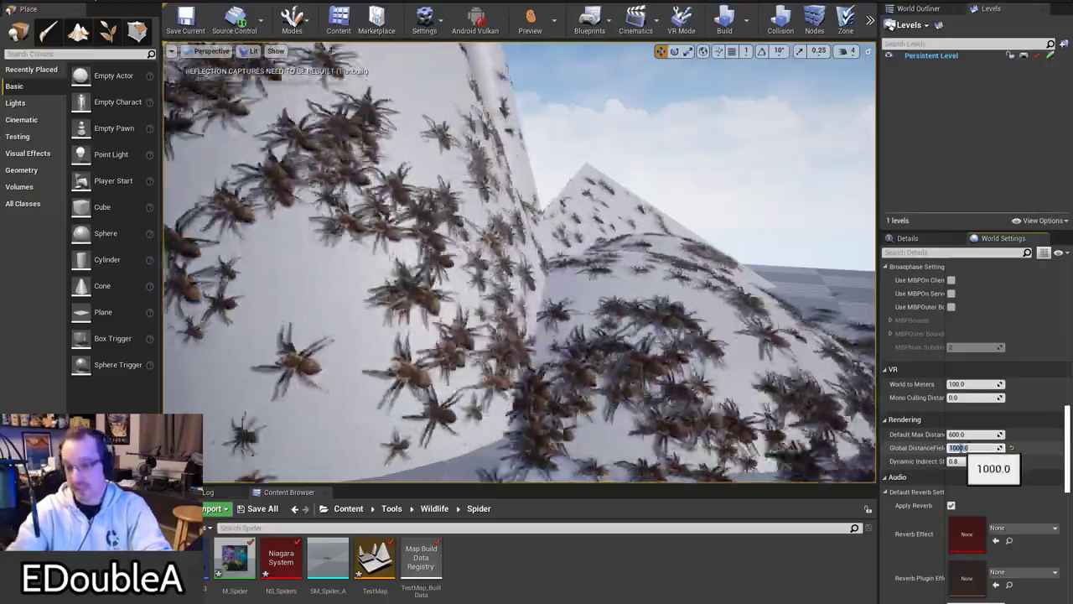
pyautogui.write('5')
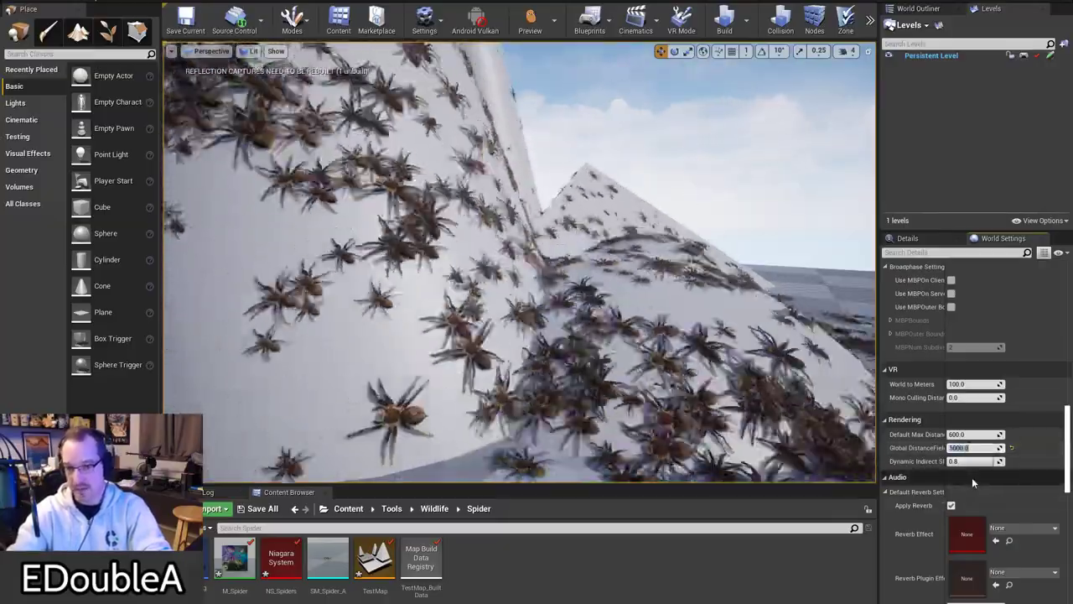
pyautogui.press('s')
pyautogui.moveTo(704, 335)
pyautogui.mouseDown(button='right')
pyautogui.moveTo(697, 294)
pyautogui.moveTo(698, 352)
pyautogui.moveTo(691, 322)
pyautogui.mouseUp(button='right')
pyautogui.press('s')
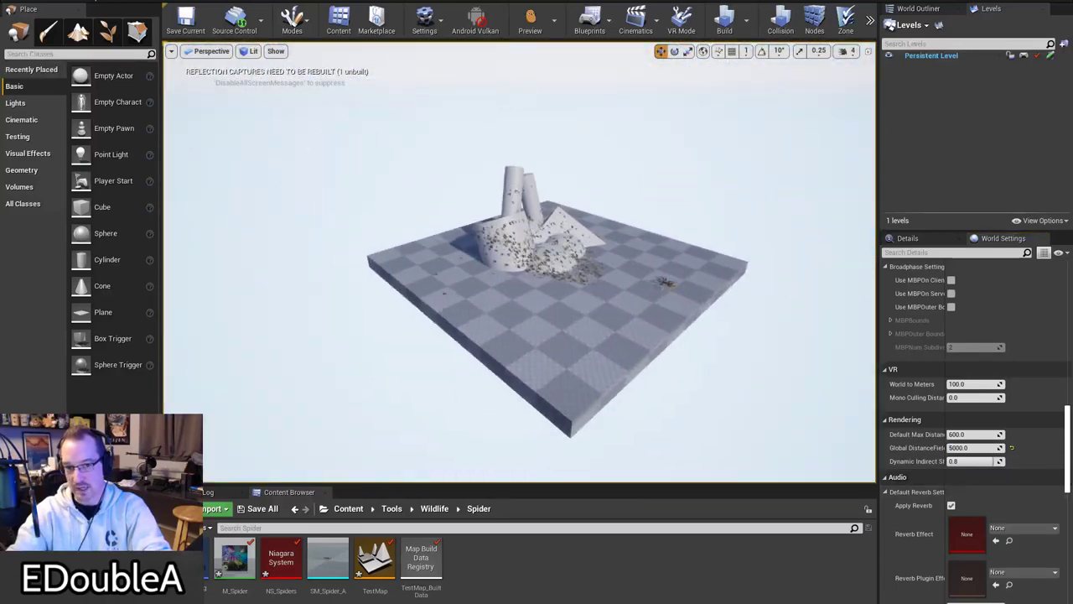
# Step: Examine the spiders around the cylinder and domes up close, then bring back the NS_Spiders system editor
pyautogui.press('w')
pyautogui.moveTo(691, 323); pyautogui.dragTo(696, 284, button='right')
pyautogui.moveTo(587, 382); pyautogui.dragTo(601, 228, button='right')
pyautogui.moveTo(536, 238); pyautogui.dragTo(595, 344, button='right')
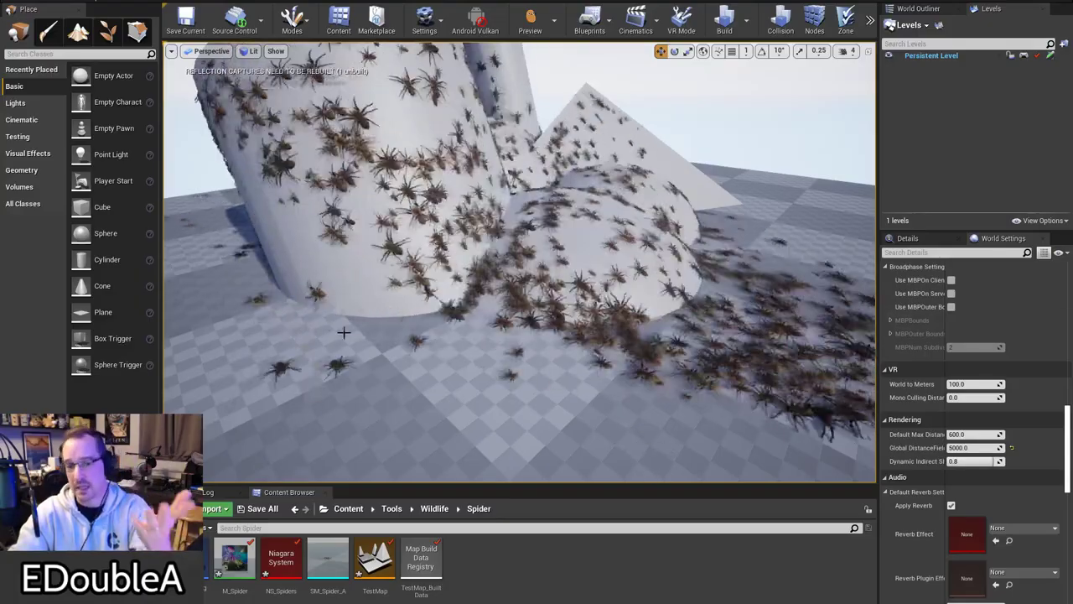
pyautogui.moveTo(191, 350); pyautogui.dragTo(251, 335, button='right')
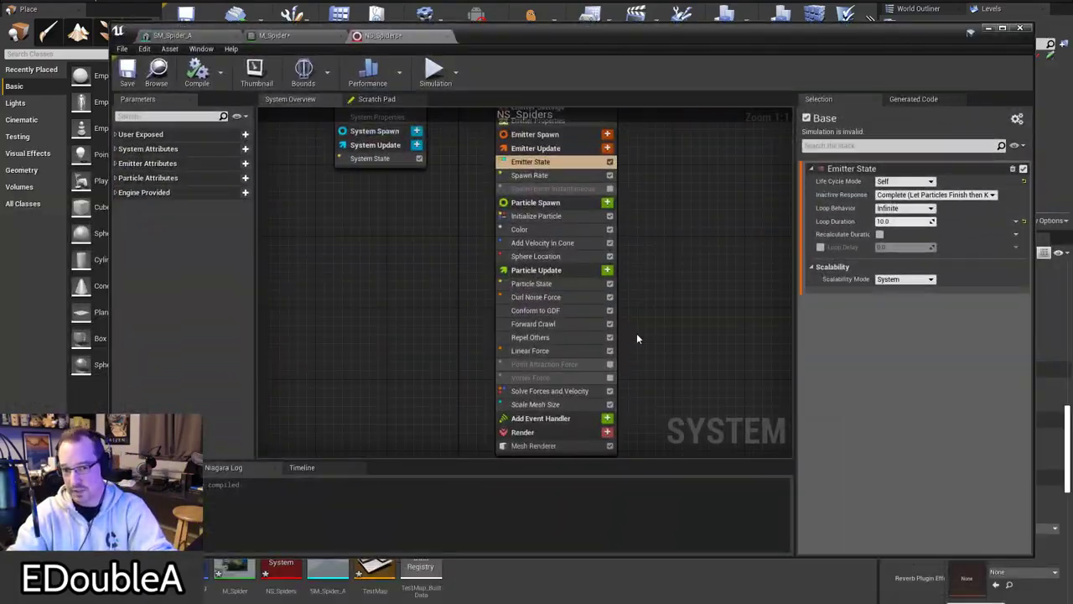
# Step: Search the modules available for Particle Update for "dist" and close the list without adding one
pyautogui.click(549, 311)
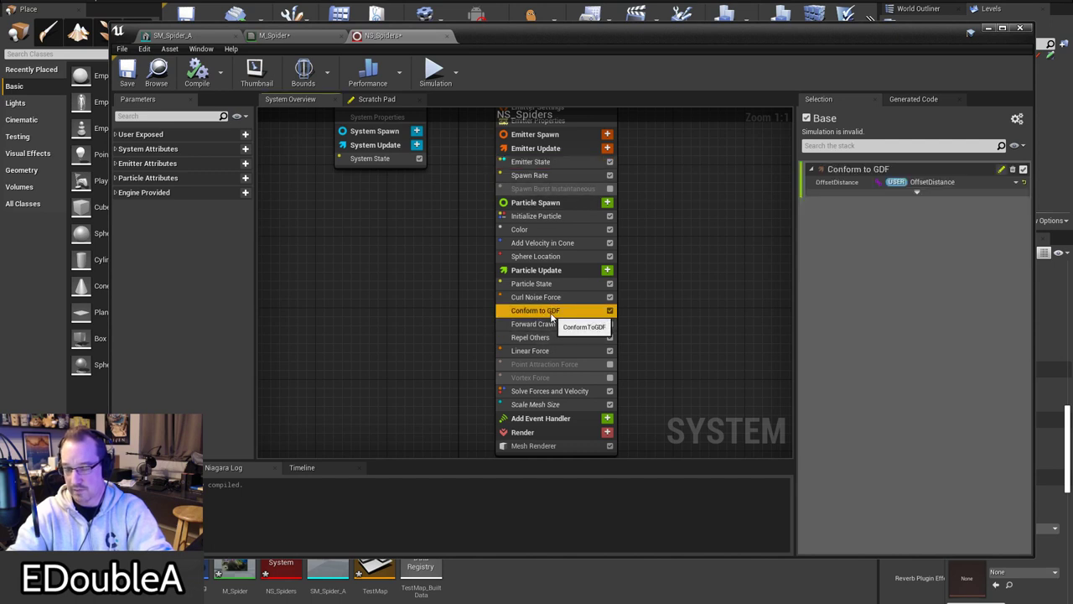
pyautogui.moveTo(705, 305); pyautogui.dragTo(642, 321, button='right')
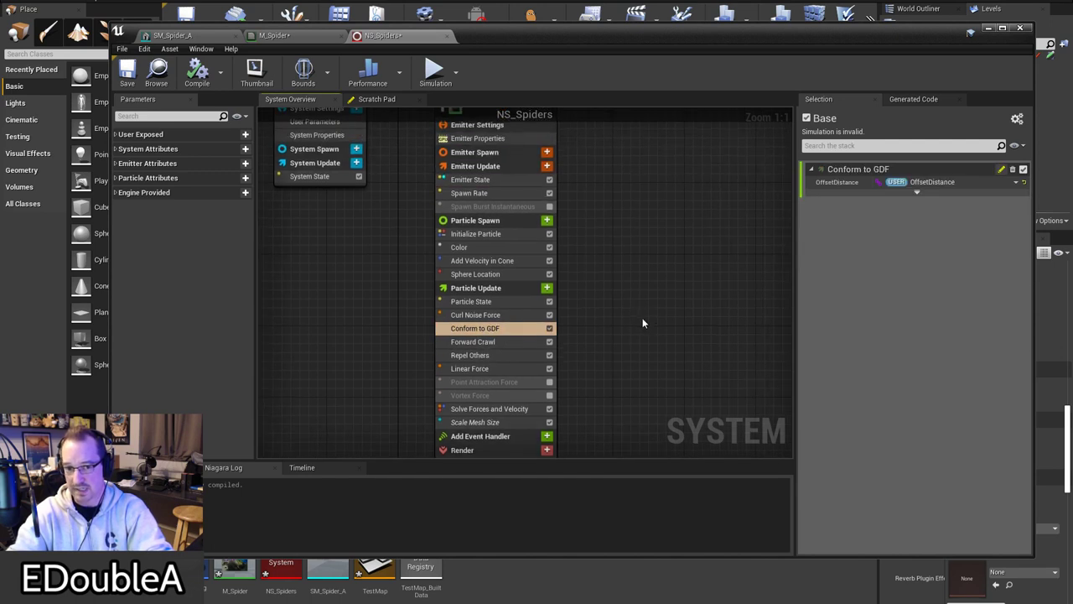
pyautogui.click(547, 288)
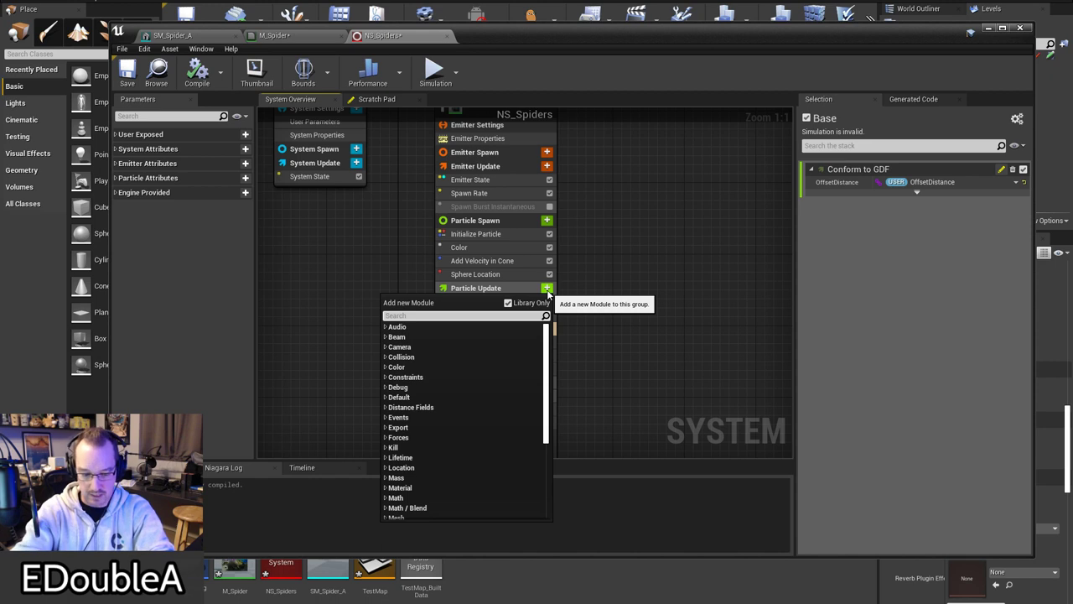
pyautogui.write('dis')
pyautogui.write('is')
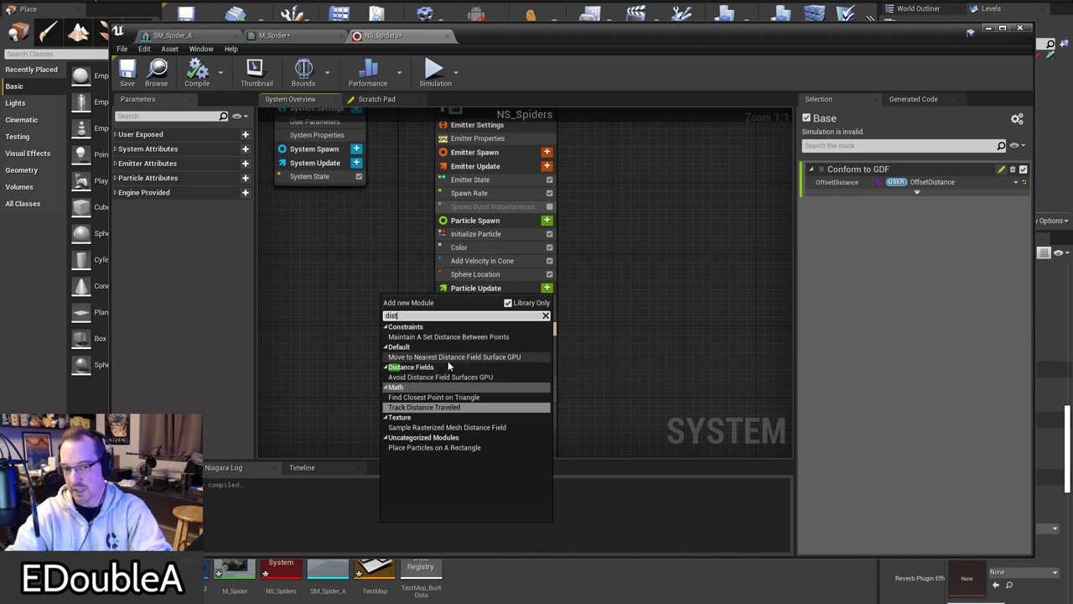
pyautogui.click(637, 361)
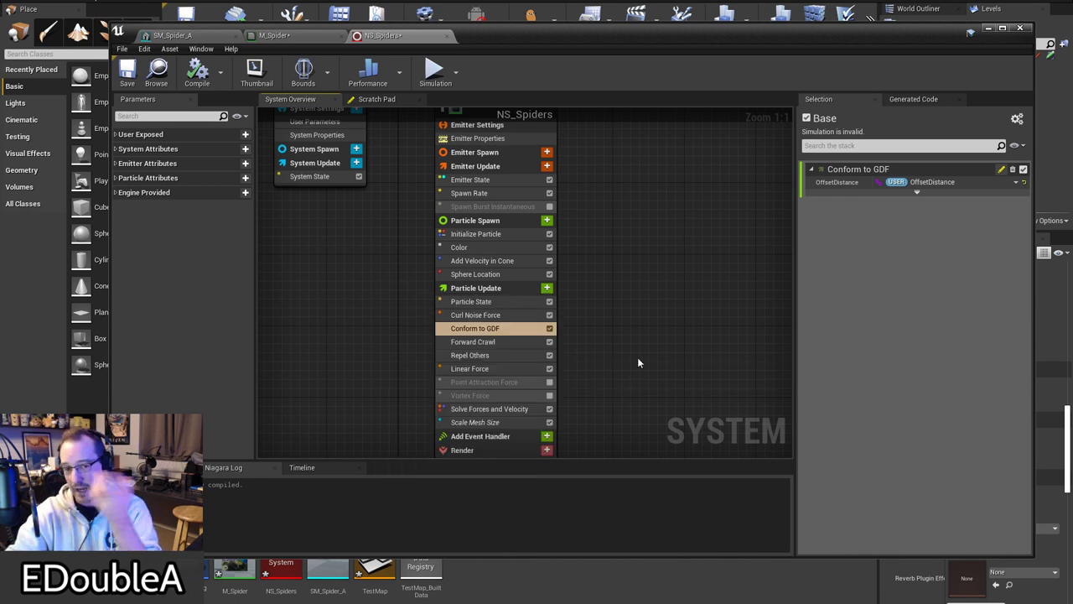
# Step: Open the Conform to GDF module's script graph and examine its nearest distance field surface, Transform Position and Transform Vector nodes
pyautogui.doubleClick(493, 329)
pyautogui.moveTo(610, 286); pyautogui.dragTo(668, 262, button='right')
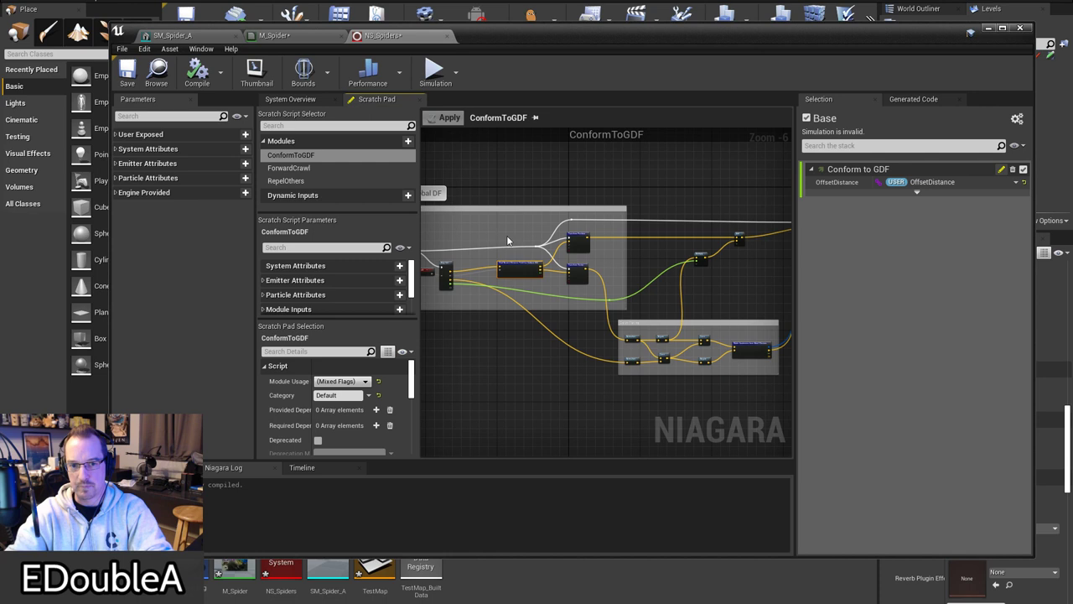
pyautogui.scroll(2, 507, 241)
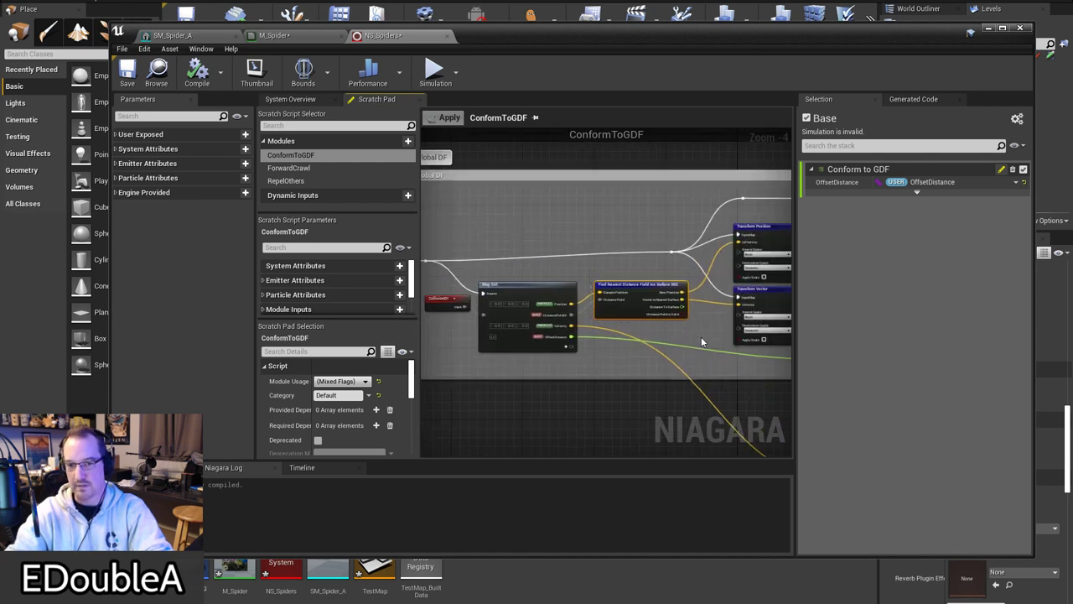
pyautogui.moveTo(701, 338); pyautogui.dragTo(529, 280, button='right')
pyautogui.scroll(1, 570, 241)
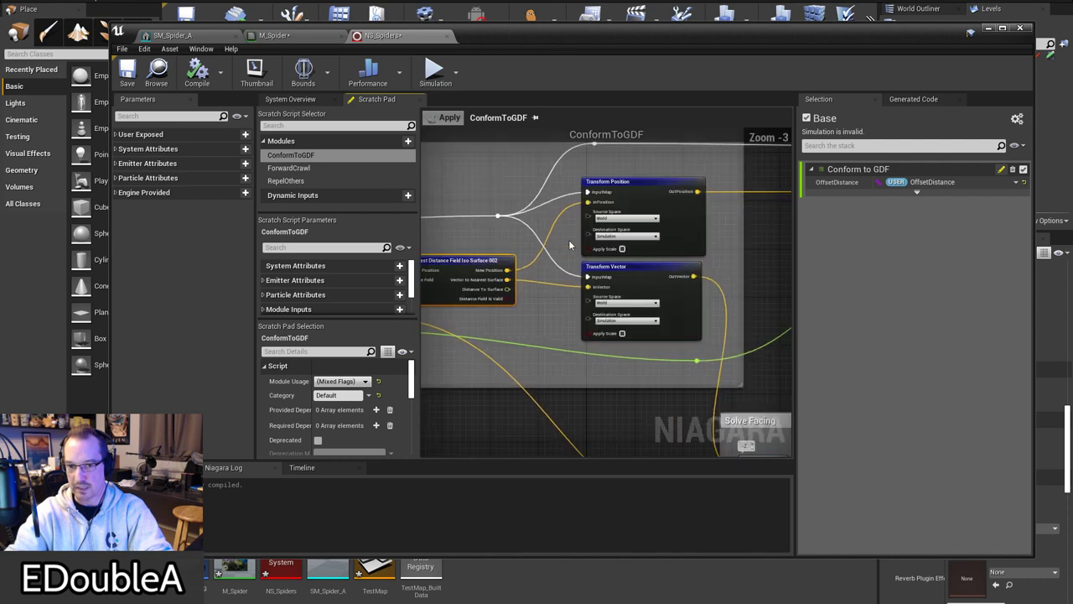
pyautogui.moveTo(546, 323); pyautogui.dragTo(318, 305, button='right')
pyautogui.moveTo(381, 236); pyautogui.dragTo(472, 259, button='right')
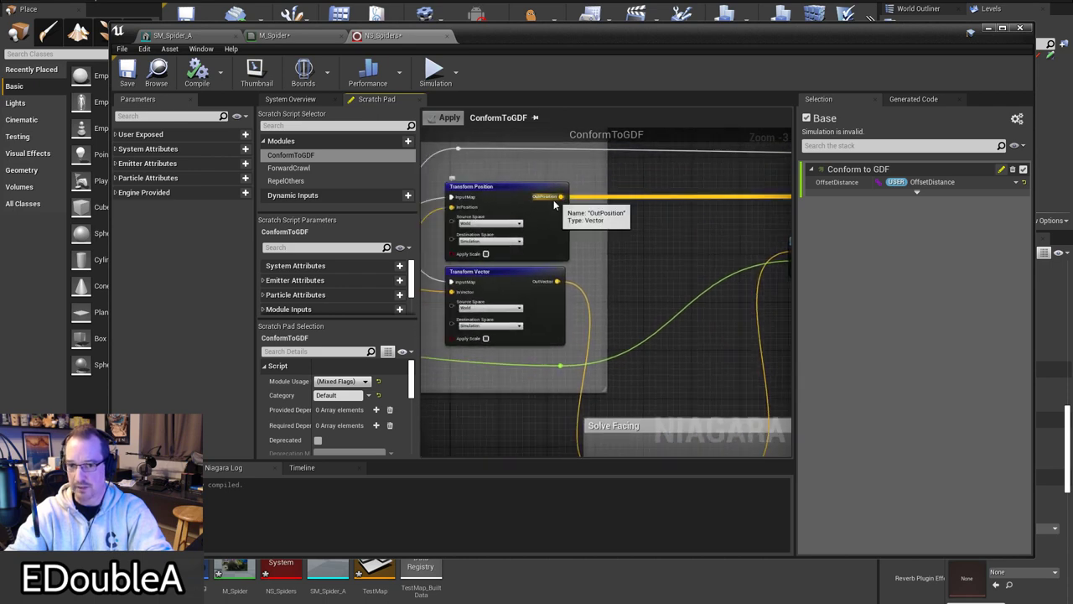
# Step: Trace the OffsetDistance input from the Map Get node to the Multiply and Add nodes, widening the graph area
pyautogui.moveTo(714, 247); pyautogui.dragTo(989, 139, button='right')
pyautogui.moveTo(438, 248); pyautogui.dragTo(527, 262, button='right')
pyautogui.moveTo(1072, 153); pyautogui.dragTo(568, 247, button='right')
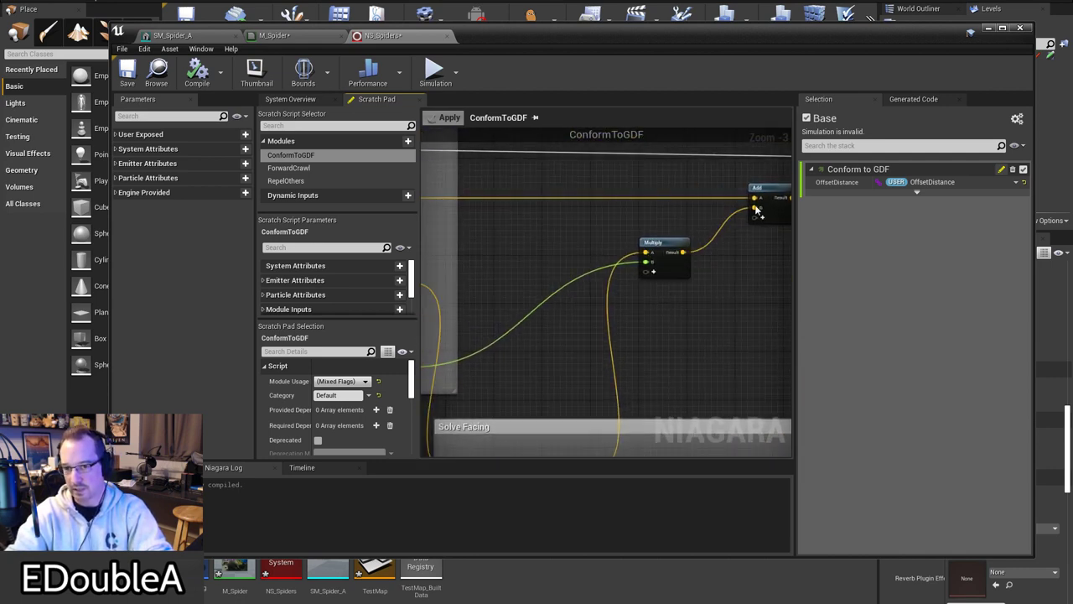
pyautogui.moveTo(419, 210); pyautogui.dragTo(314, 209)
pyautogui.moveTo(480, 274); pyautogui.dragTo(906, 244, button='right')
pyautogui.scroll(2, 338, 324)
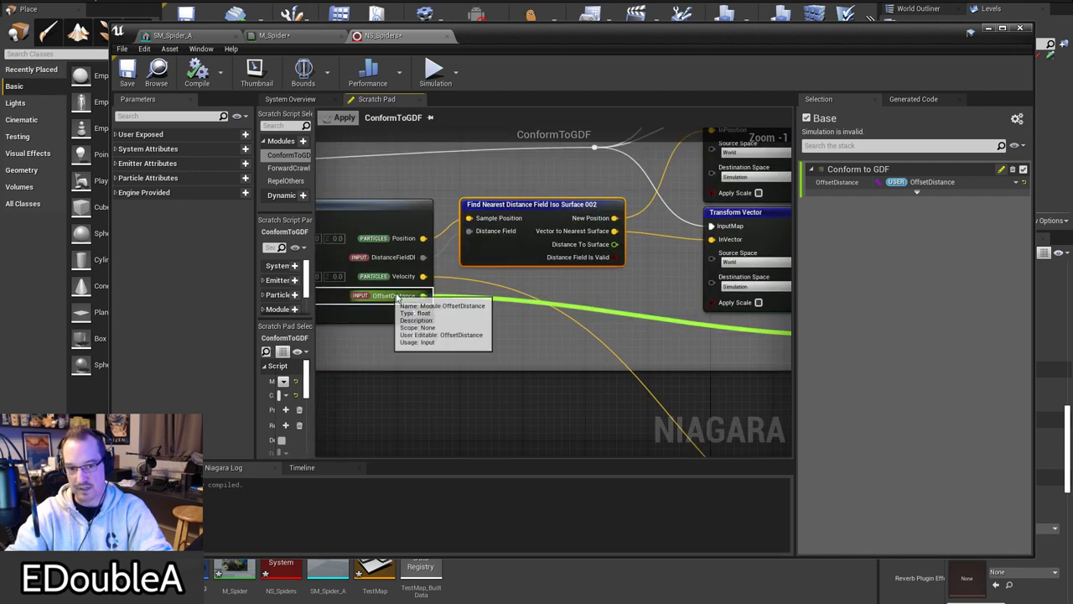
pyautogui.moveTo(564, 321); pyautogui.dragTo(155, 336, button='right')
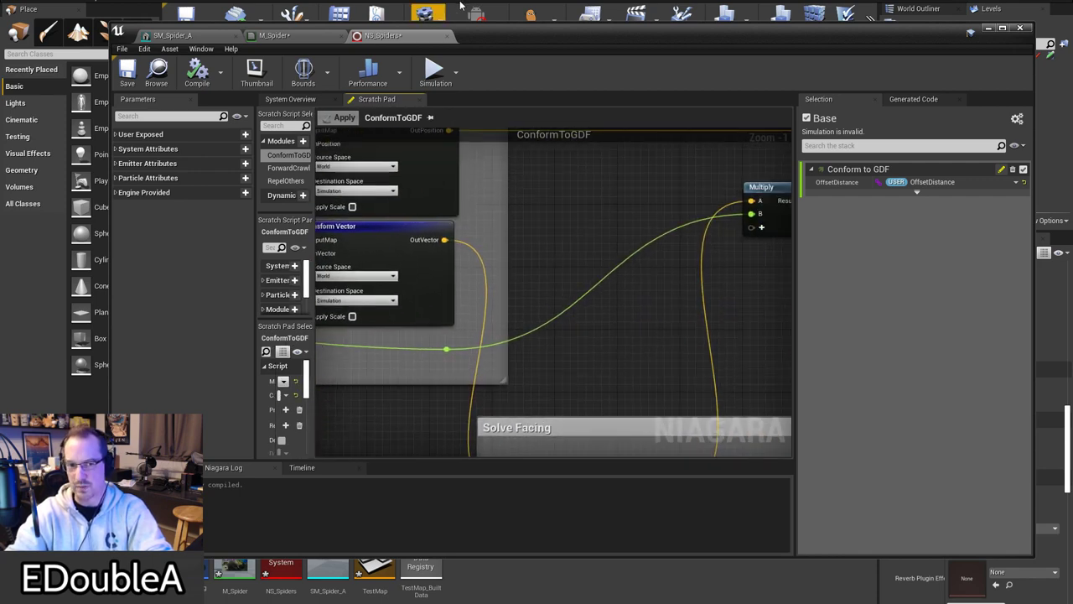
# Step: Return to the system overview, reveal all Conform to GDF inputs, and move the editor window out of the level's way
pyautogui.moveTo(493, 38); pyautogui.dragTo(422, 67)
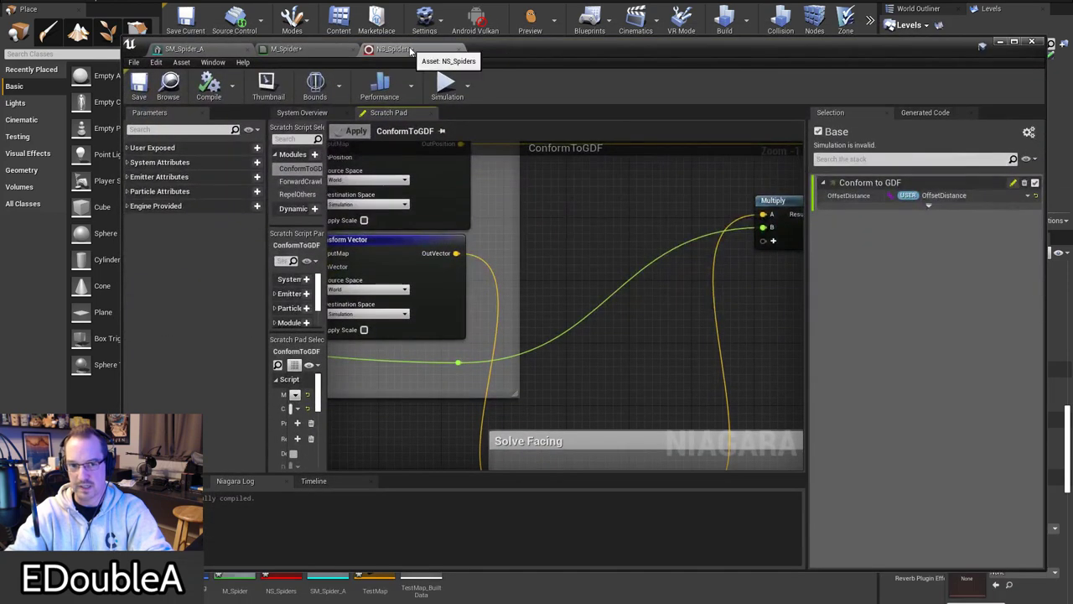
pyautogui.click(328, 114)
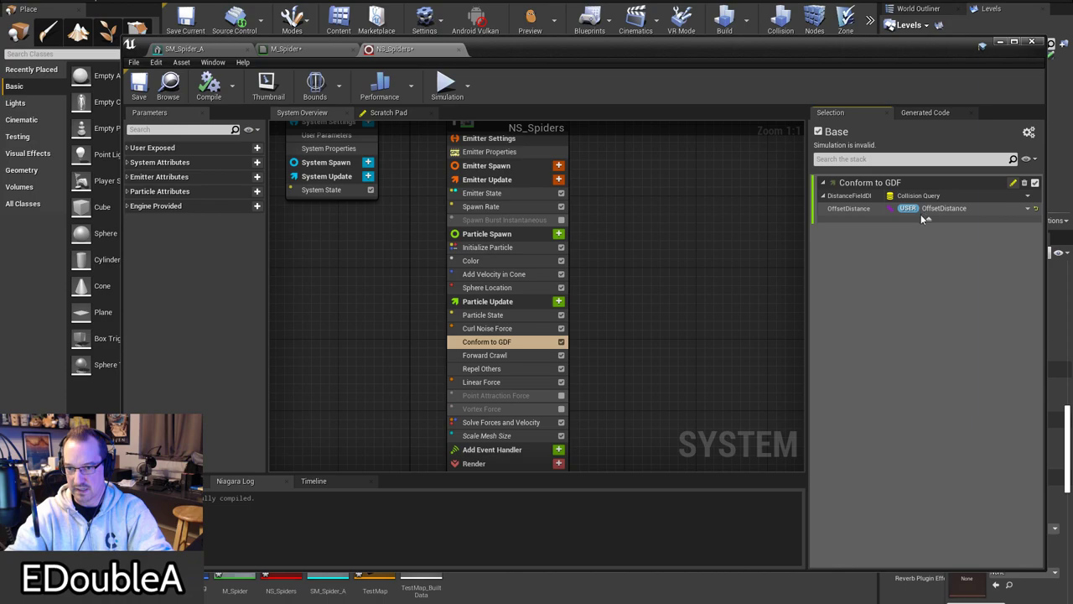
pyautogui.moveTo(775, 49); pyautogui.dragTo(784, 599)
# Step: Widen the setting names in World Settings to read the rendering options, and bring up the NS_Spiders instance's details
pyautogui.moveTo(720, 335); pyautogui.dragTo(796, 335, button='right')
pyautogui.press('g')
pyautogui.press('g')
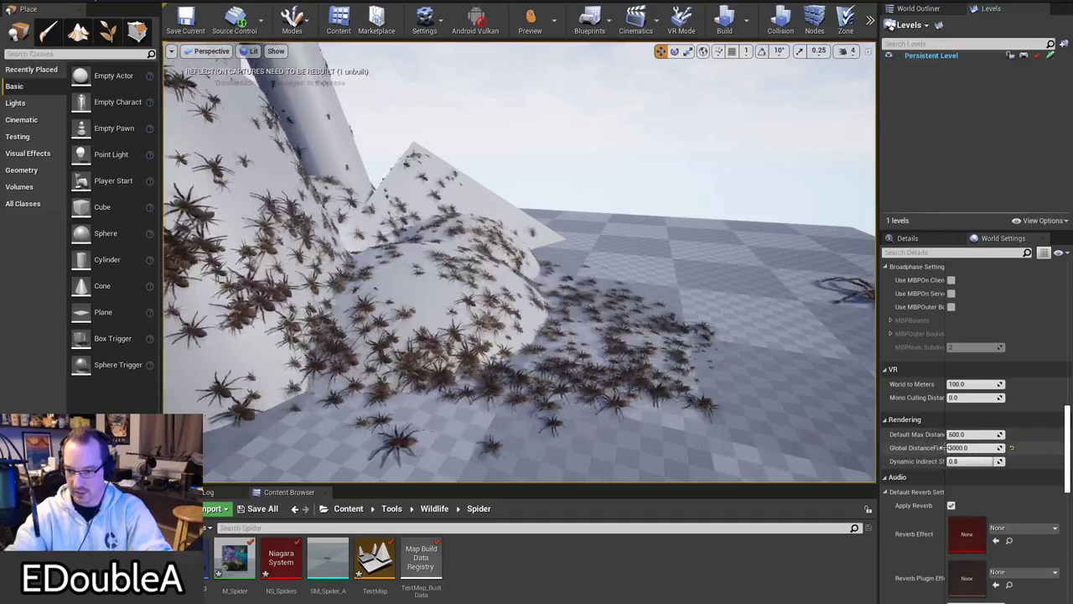
pyautogui.moveTo(944, 447)
pyautogui.mouseDown()
pyautogui.moveTo(990, 447)
pyautogui.moveTo(966, 449)
pyautogui.mouseUp()
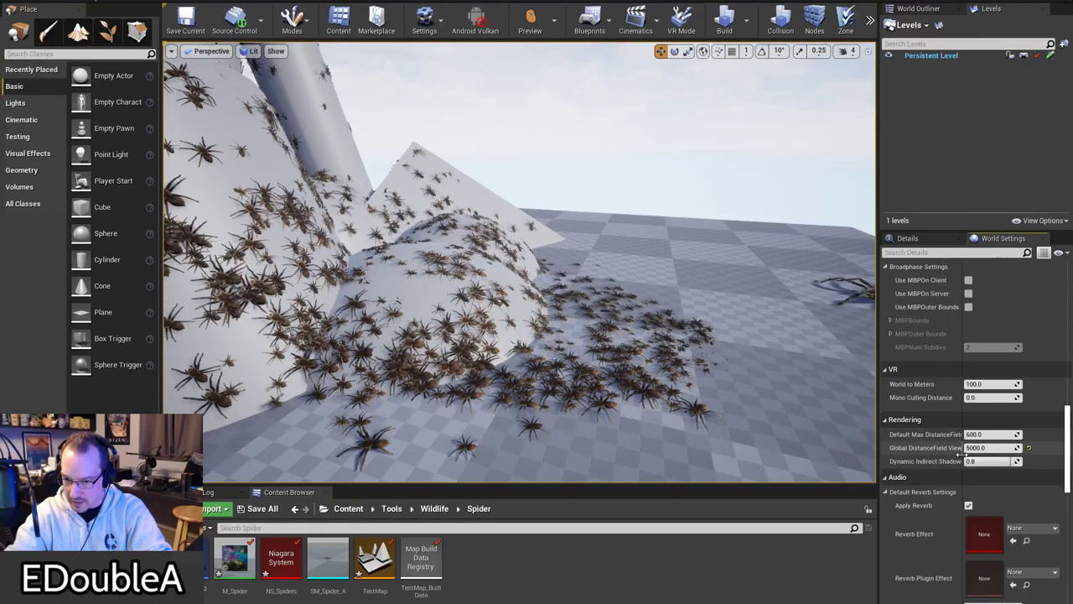
pyautogui.scroll(10, 942, 384)
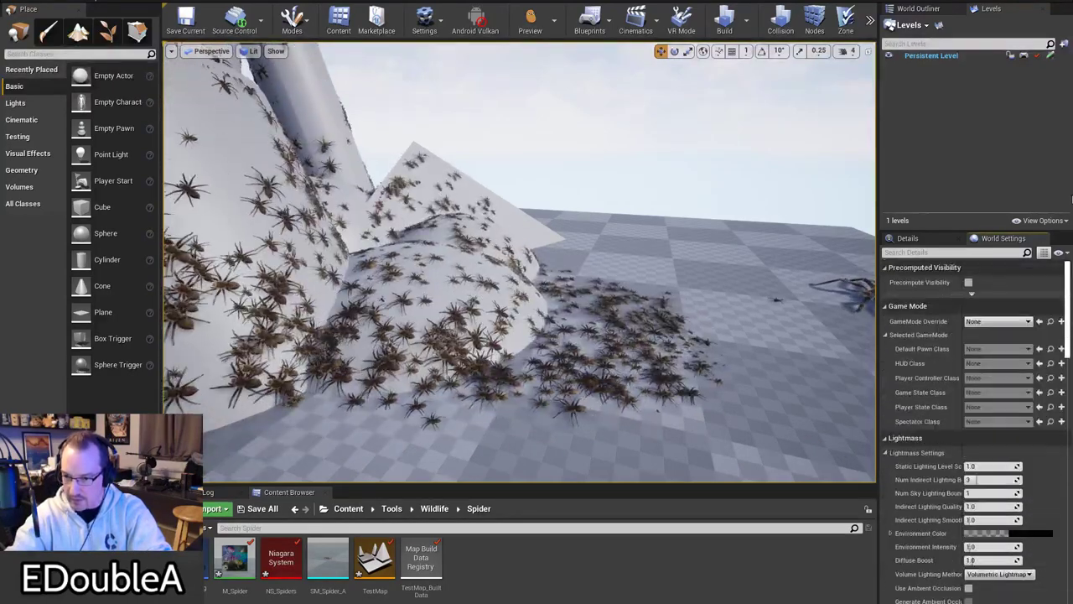
pyautogui.click(910, 238)
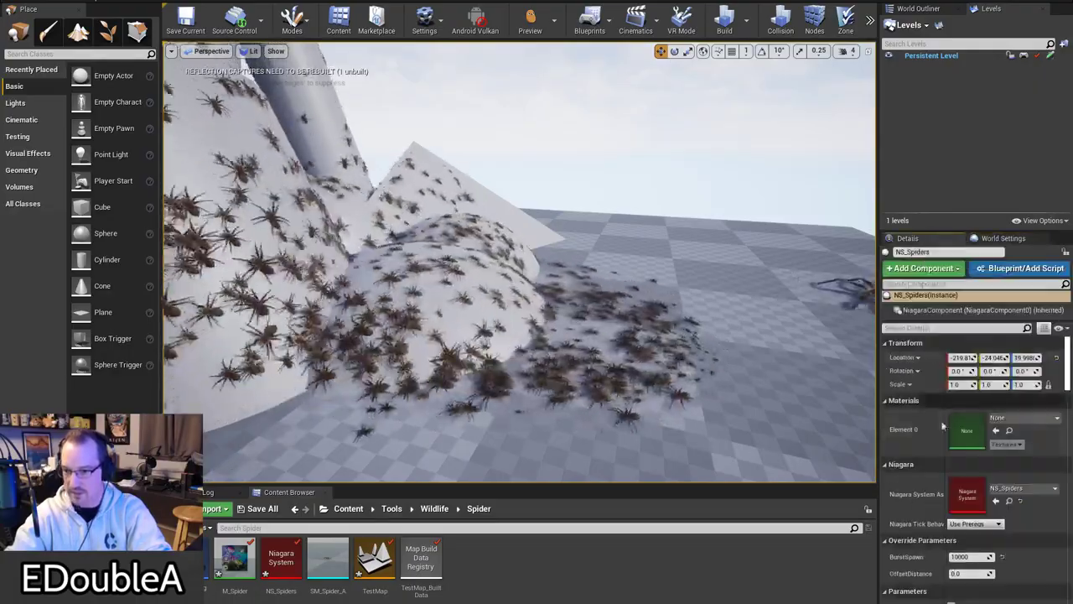
# Step: Set the NS_Spiders instance's OffsetDistance to 20 and view the spiders from a low angle near the dome
pyautogui.moveTo(666, 439); pyautogui.dragTo(667, 478, button='right')
pyautogui.click(960, 573)
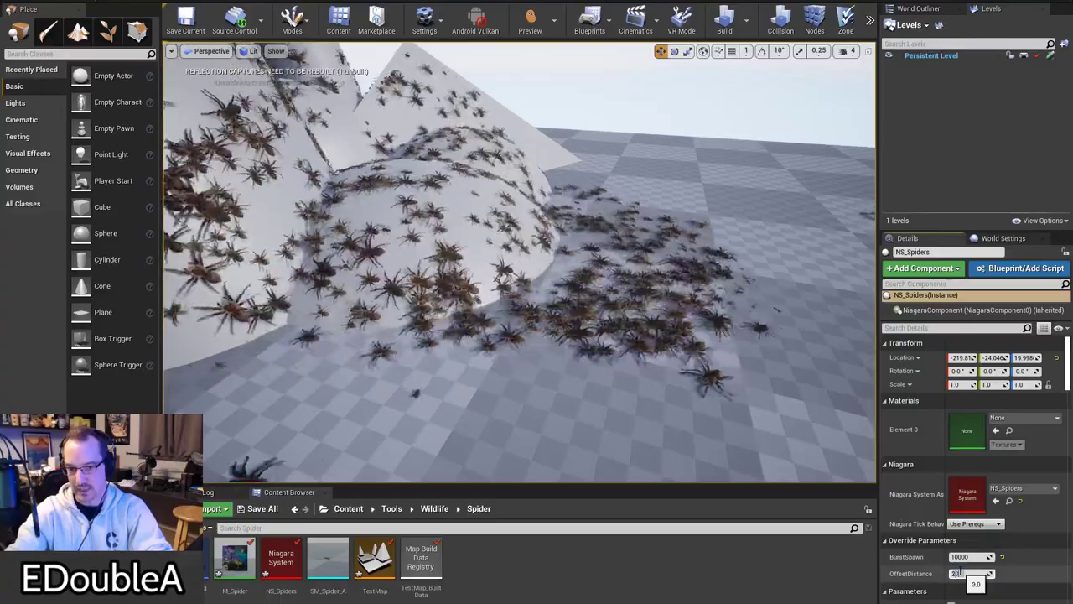
pyautogui.write('20')
pyautogui.press('Return')
pyautogui.press('w')
pyautogui.moveTo(716, 395)
pyautogui.mouseDown(button='right')
pyautogui.moveTo(712, 423)
pyautogui.moveTo(713, 336)
pyautogui.moveTo(709, 376)
pyautogui.mouseUp(button='right')
pyautogui.press('s')
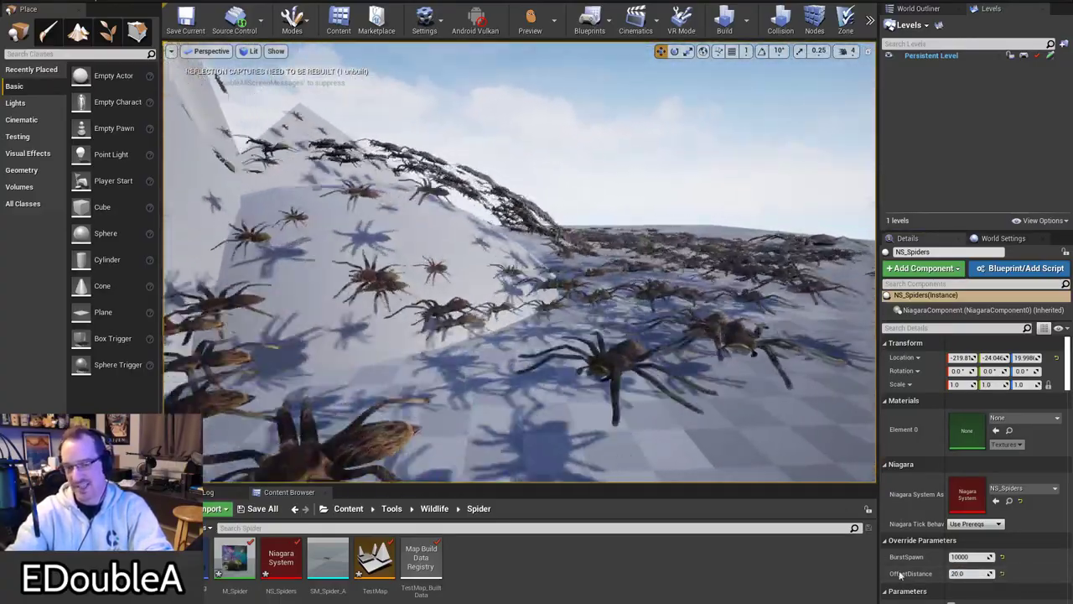
# Step: Set OffsetDistance to 0, try -5, restore it to 0, and view the spiders on the floor beside the dome
pyautogui.click(965, 573)
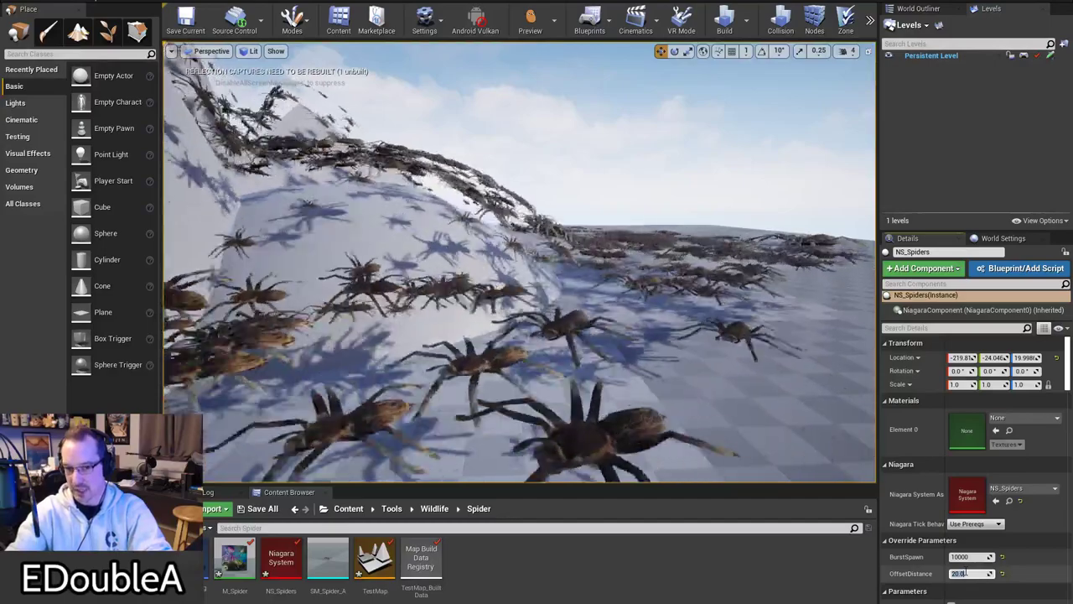
pyautogui.write('0')
pyautogui.press('Return')
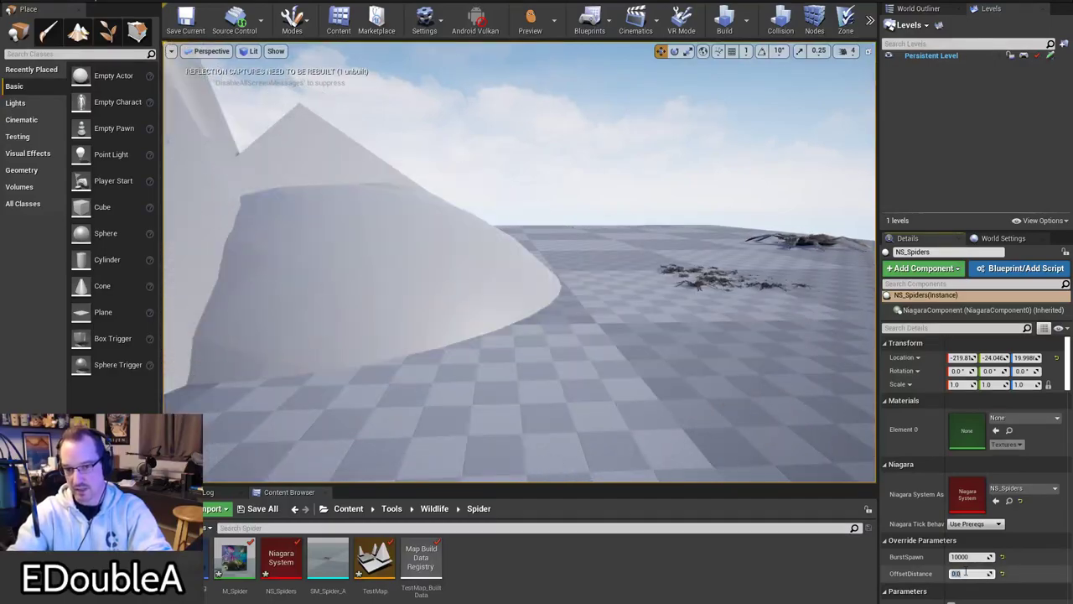
pyautogui.write('-5')
pyautogui.press('Return')
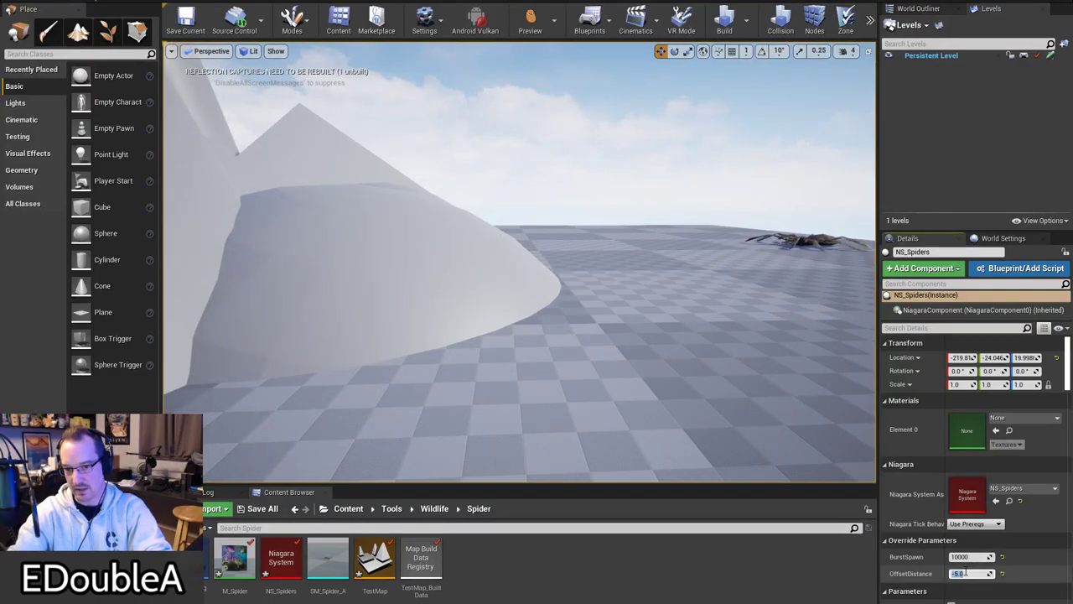
pyautogui.moveTo(737, 394)
pyautogui.mouseDown(button='right')
pyautogui.moveTo(738, 461)
pyautogui.moveTo(738, 406)
pyautogui.mouseUp(button='right')
pyautogui.moveTo(632, 349); pyautogui.dragTo(625, 411, button='right')
pyautogui.moveTo(603, 335); pyautogui.dragTo(621, 331, button='right')
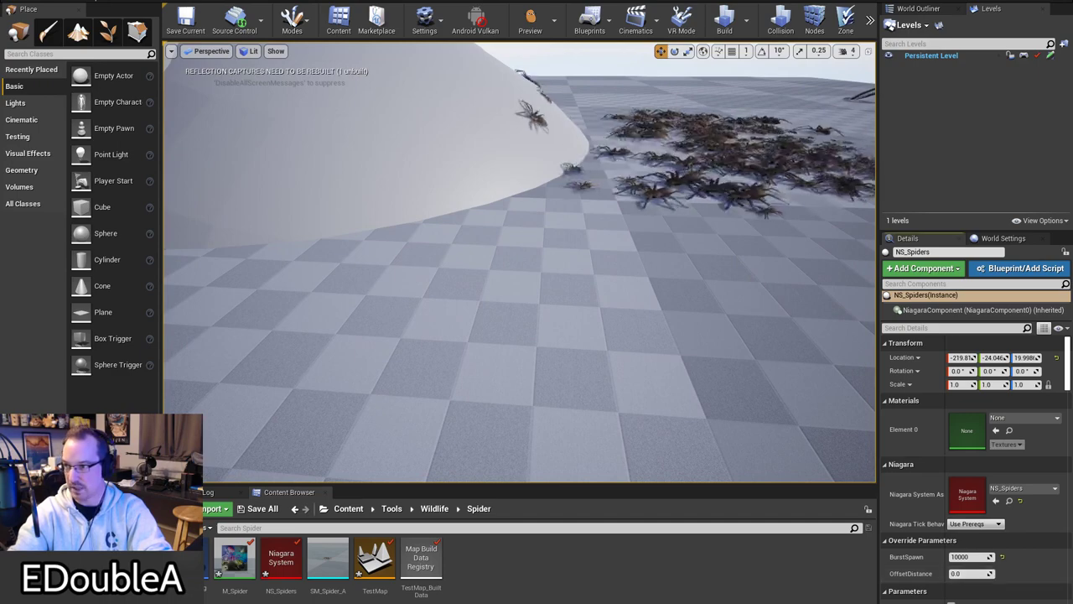
# Step: Reopen the ConformToGDF script graph and examine how Transform Position's output reaches the particle position in the Map Set node
pyautogui.moveTo(1072, 118); pyautogui.dragTo(973, 104)
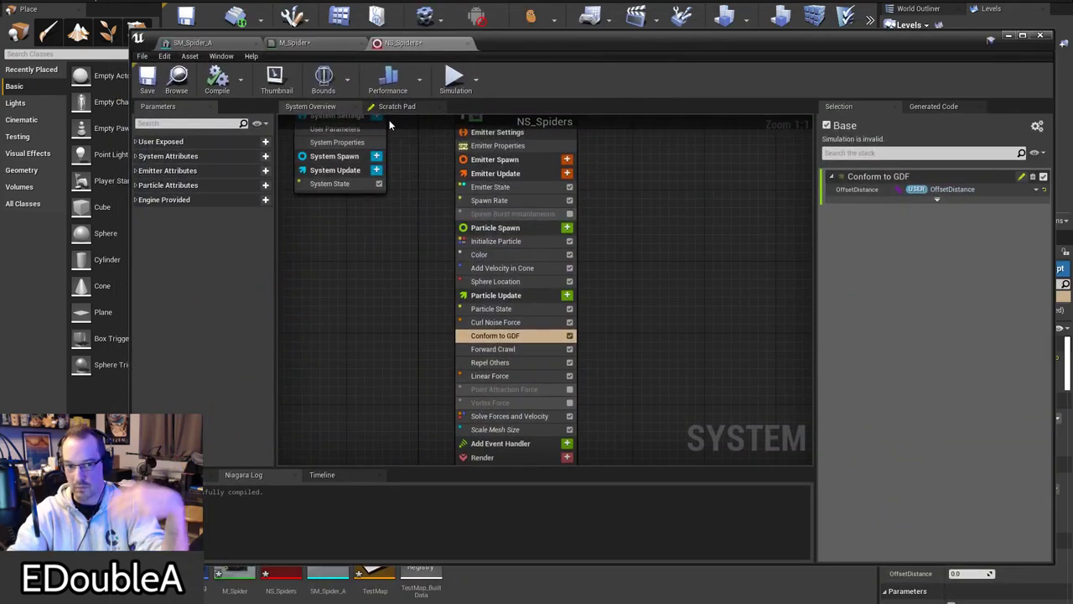
pyautogui.click(396, 107)
pyautogui.moveTo(577, 345); pyautogui.dragTo(647, 219, button='right')
pyautogui.moveTo(699, 300); pyautogui.dragTo(640, 287, button='right')
pyautogui.moveTo(692, 243); pyautogui.dragTo(387, 469, button='right')
pyautogui.moveTo(653, 290); pyautogui.dragTo(380, 325, button='right')
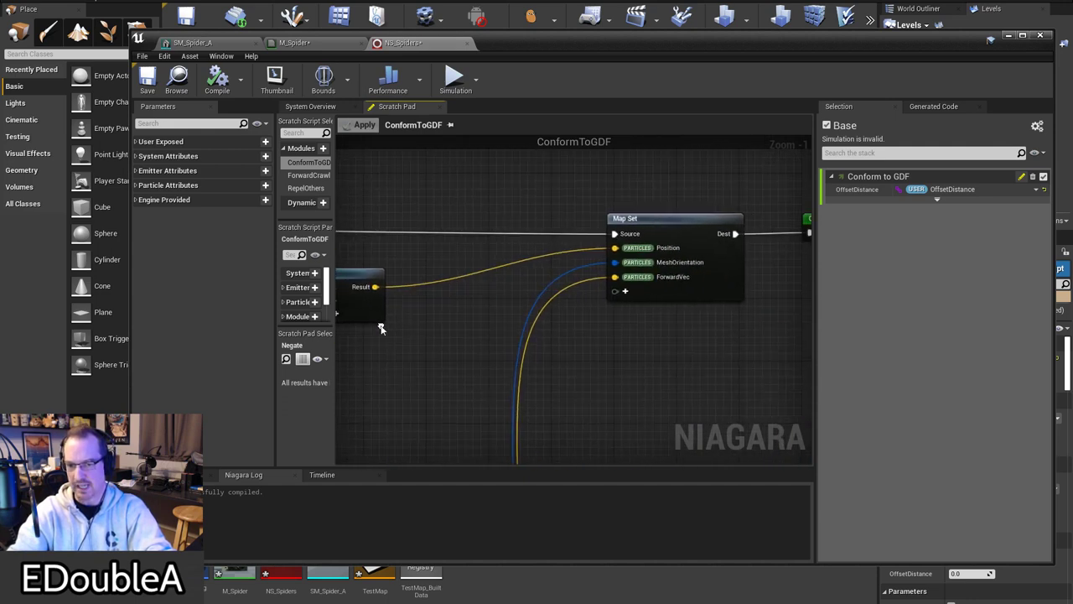
pyautogui.moveTo(489, 326); pyautogui.dragTo(916, 328, button='right')
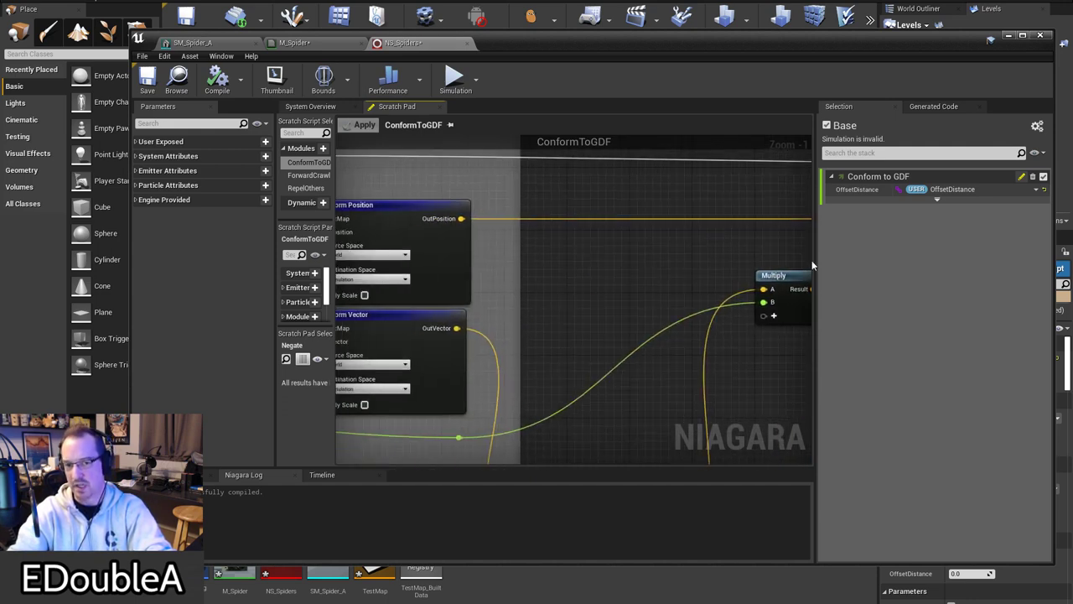
pyautogui.click(466, 276)
pyautogui.moveTo(501, 277); pyautogui.dragTo(637, 242, button='right')
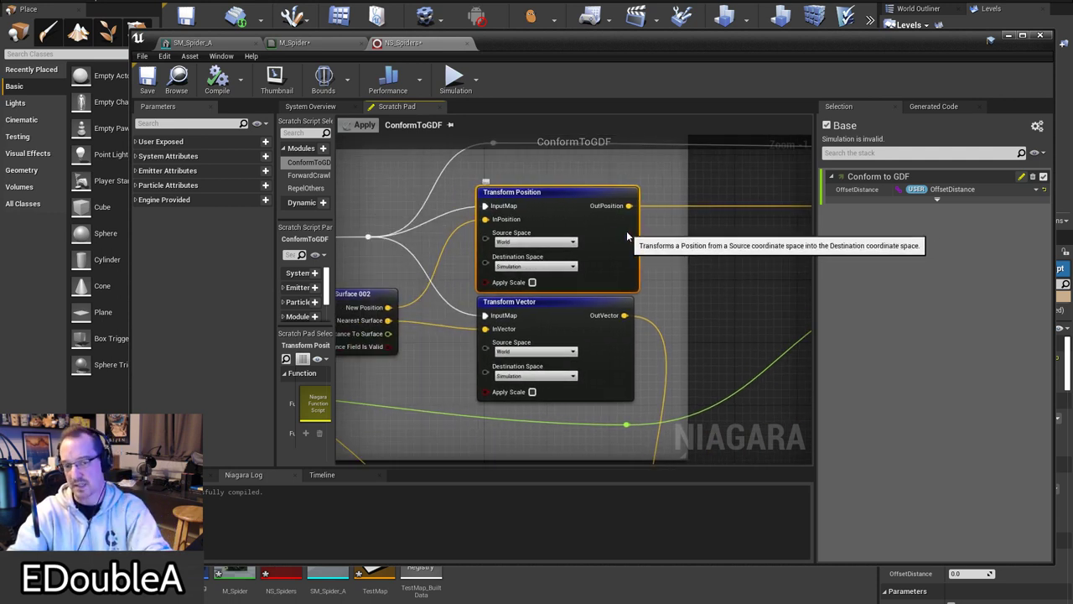
# Step: Move the editor aside to view the crawling spiders' orientation up close, and bring the editor back
pyautogui.moveTo(627, 51); pyautogui.dragTo(625, 464)
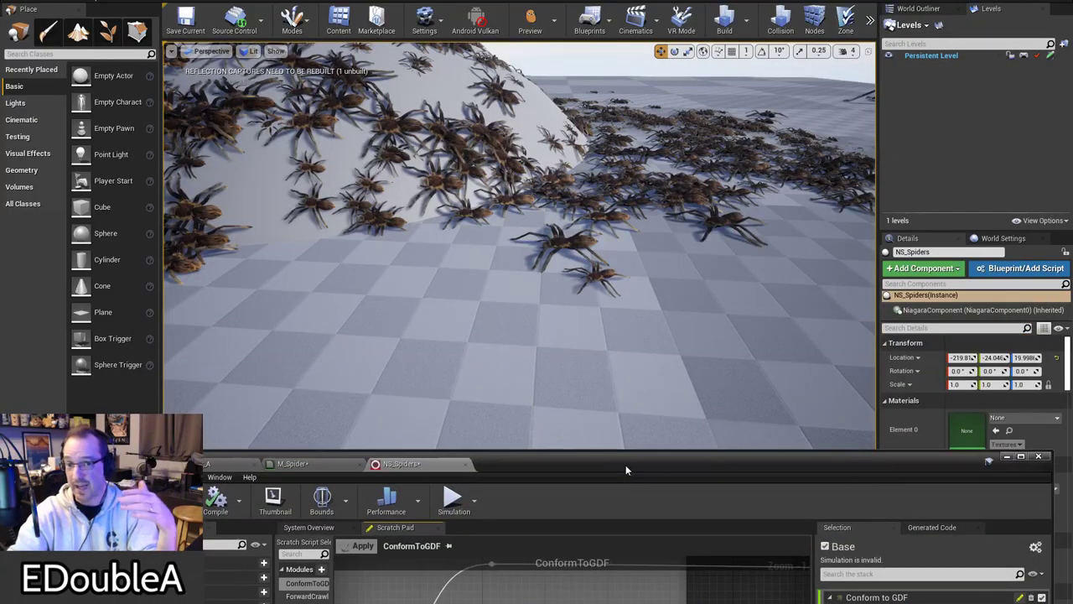
pyautogui.scroll(3, 634, 311)
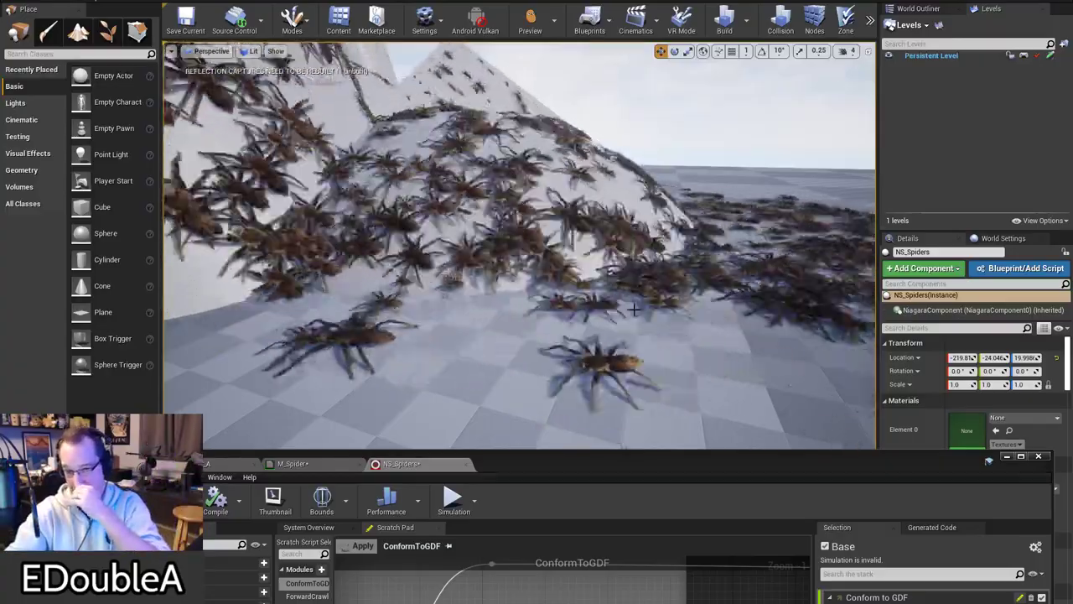
pyautogui.moveTo(707, 474); pyautogui.dragTo(709, 27)
# Step: Examine the Solve Facing group's Normalize, Negate, Cross and quaternion nodes, and trace its input back to Transform Vector
pyautogui.moveTo(633, 342); pyautogui.dragTo(399, 208, button='right')
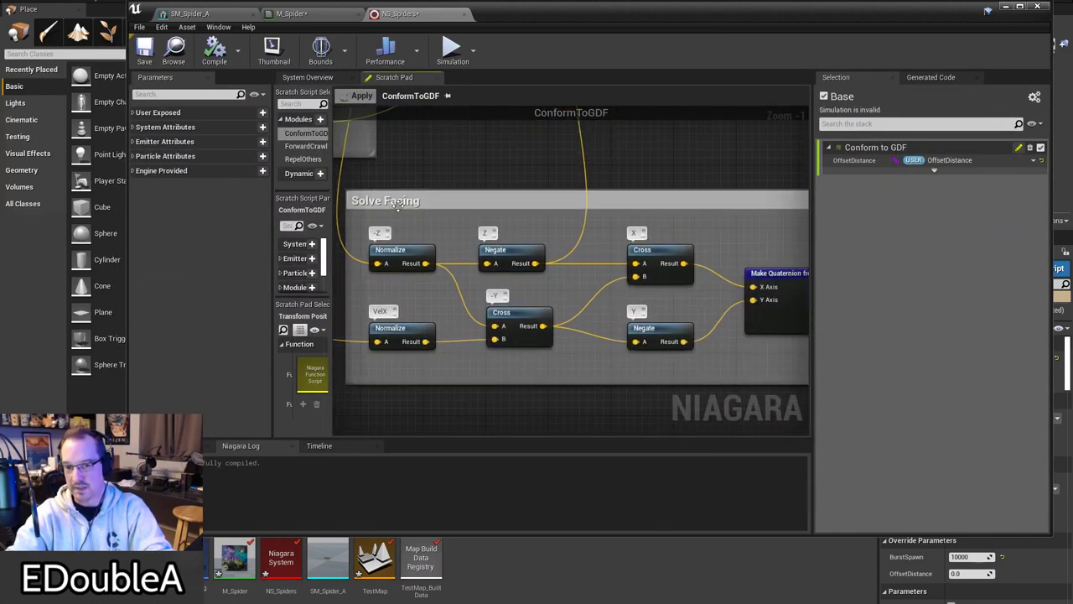
pyautogui.scroll(-3, 399, 208)
pyautogui.moveTo(506, 249); pyautogui.dragTo(561, 277, button='right')
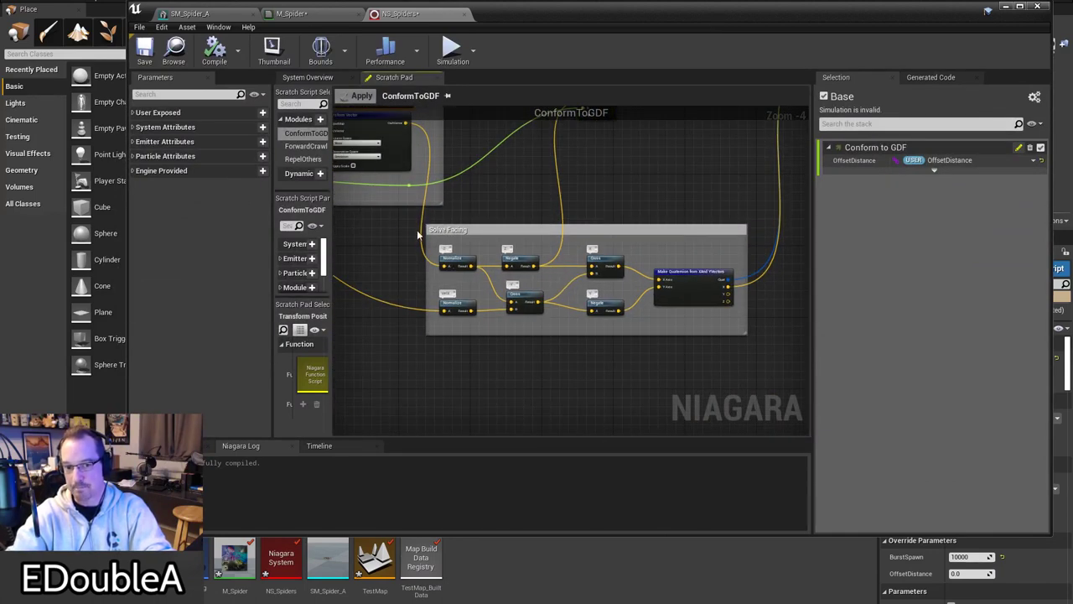
pyautogui.moveTo(619, 8); pyautogui.dragTo(611, 43)
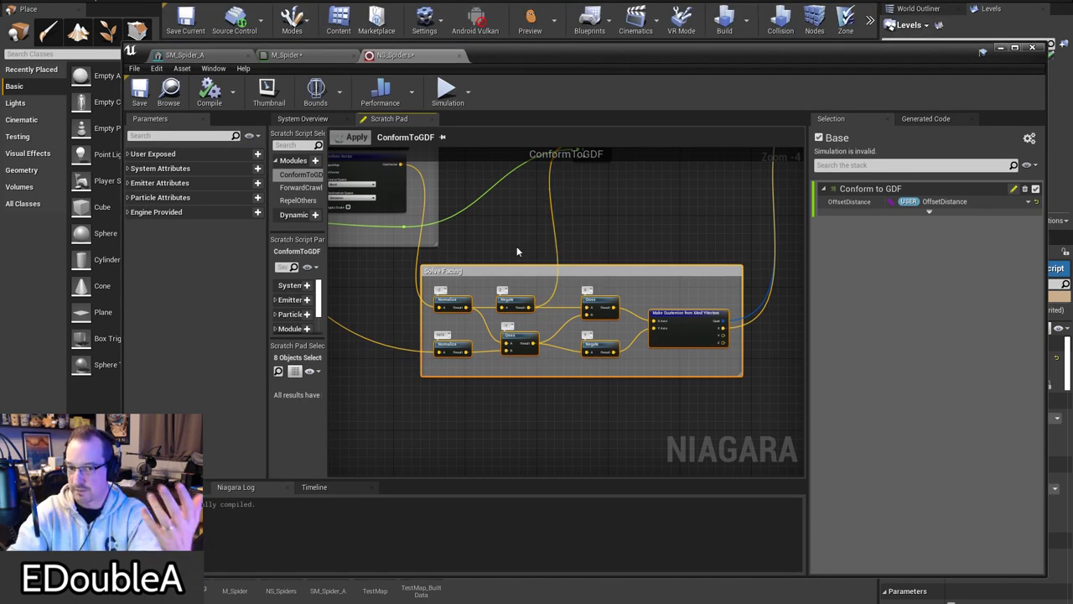
pyautogui.moveTo(513, 246); pyautogui.dragTo(522, 259, button='right')
pyautogui.scroll(1, 488, 373)
pyautogui.moveTo(487, 399); pyautogui.dragTo(568, 430, button='right')
pyautogui.moveTo(639, 345); pyautogui.dragTo(528, 331, button='right')
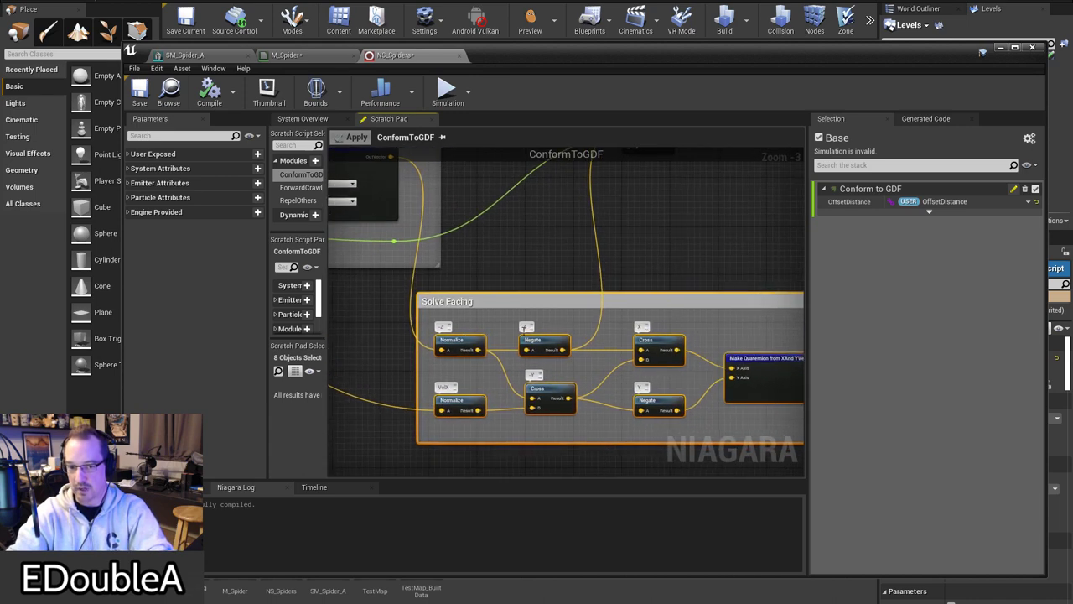
pyautogui.moveTo(519, 248); pyautogui.dragTo(734, 386, button='right')
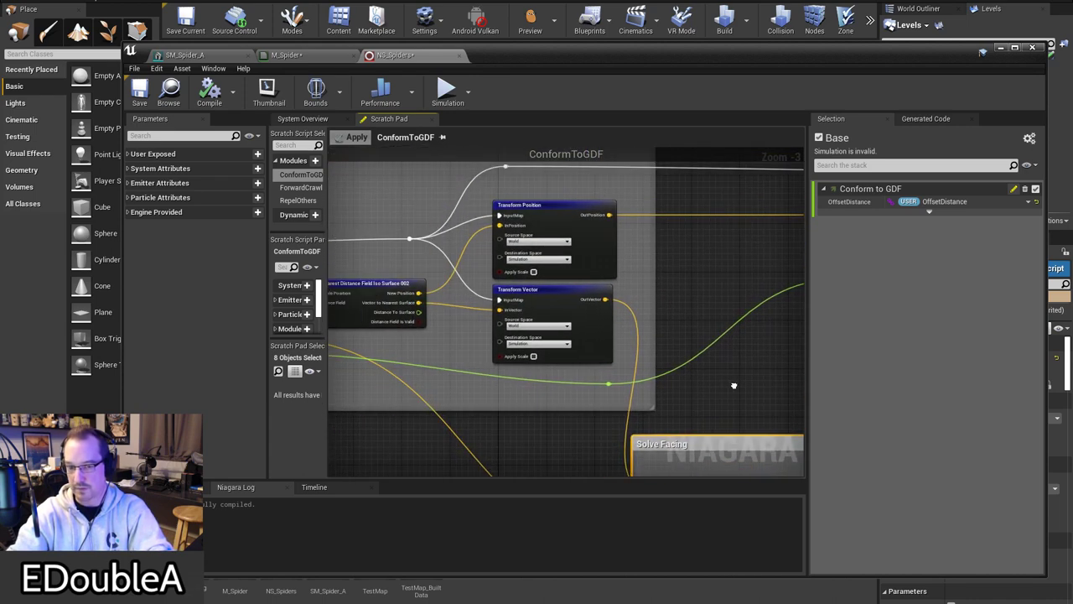
# Step: View the crawling spiders and the NS_Spiders module stack, and reopen the ConformToGDF graph at Map Set's MeshOrientation input
pyautogui.moveTo(727, 77); pyautogui.dragTo(726, 475)
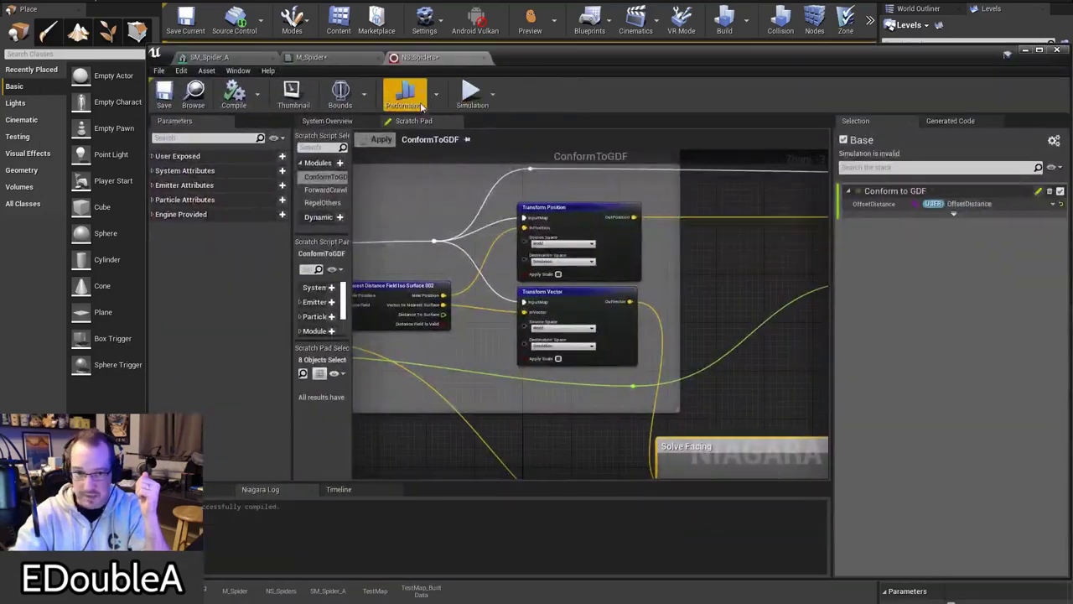
pyautogui.click(328, 122)
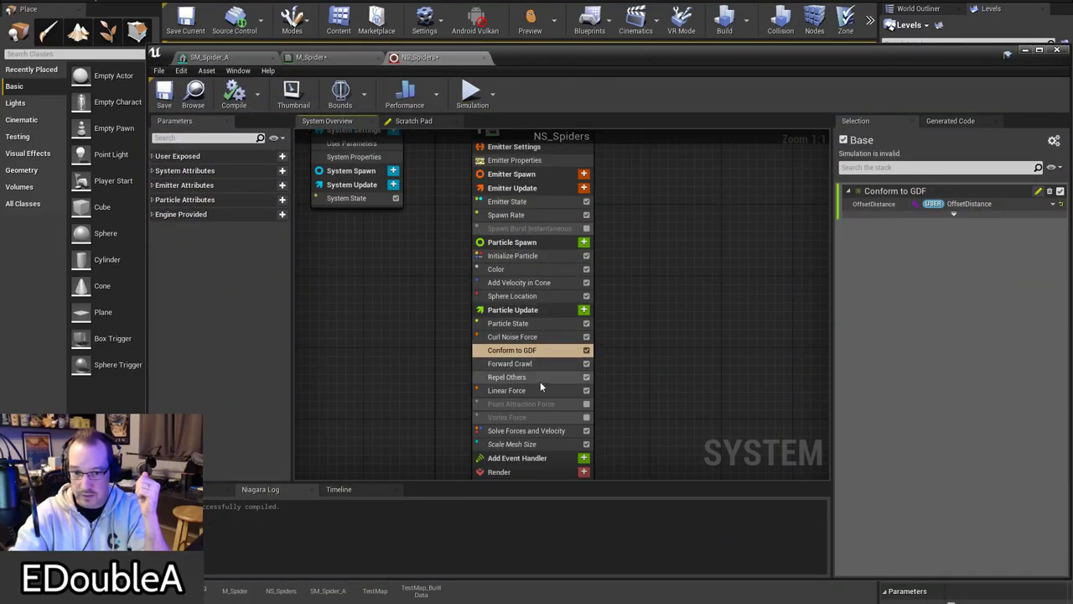
pyautogui.click(415, 122)
pyautogui.moveTo(696, 339); pyautogui.dragTo(128, 335, button='right')
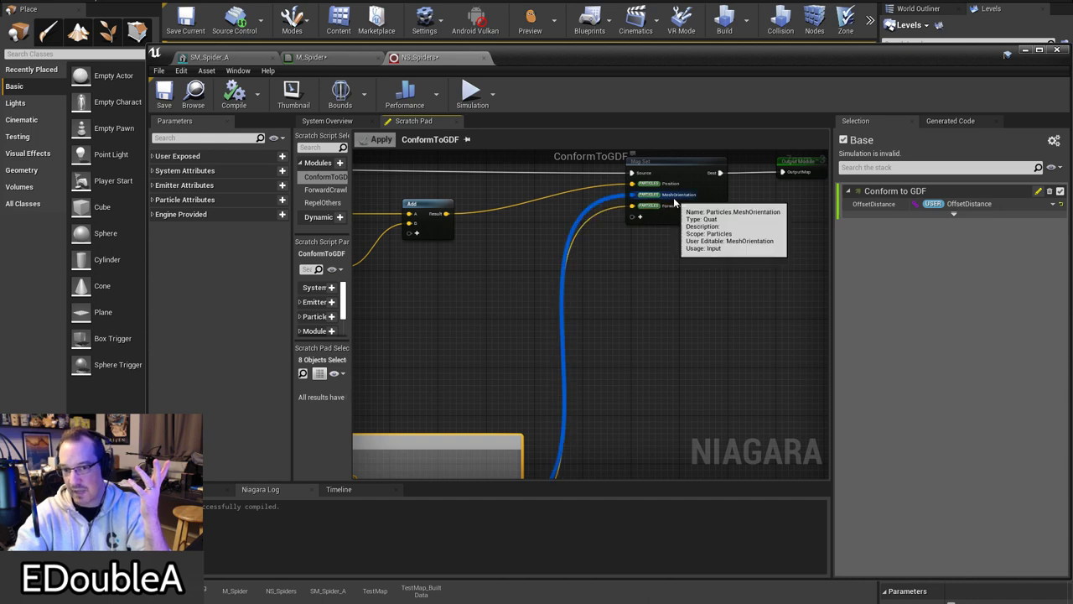
# Step: Trace the MeshOrientation input back to the Solve Facing group's nodes, and move the editor aside
pyautogui.moveTo(553, 322); pyautogui.dragTo(829, 202, button='right')
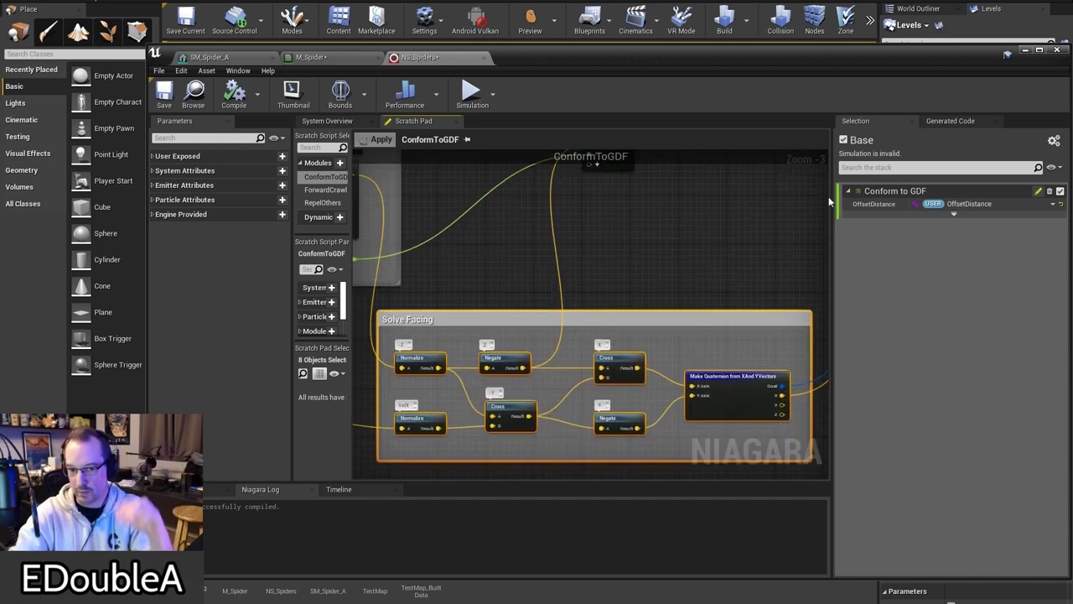
pyautogui.moveTo(365, 300); pyautogui.dragTo(821, 245)
pyautogui.moveTo(630, 299); pyautogui.dragTo(674, 464, button='right')
pyautogui.moveTo(625, 458); pyautogui.dragTo(717, 460, button='right')
pyautogui.moveTo(661, 56); pyautogui.dragTo(1072, 168)
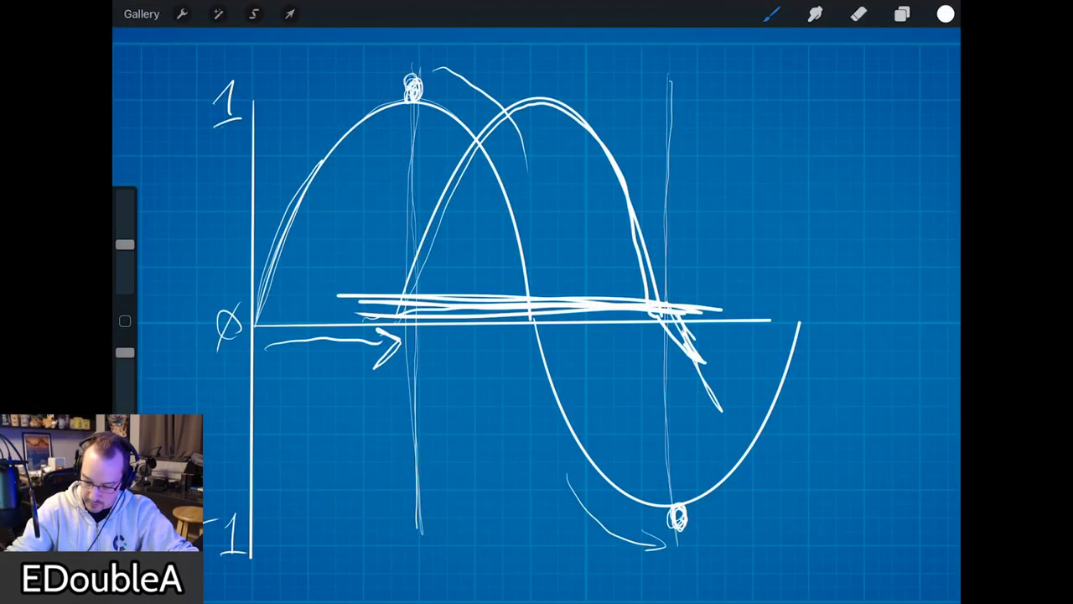
# Step: Switch to the Procreate sketch, clear Layer 2, and draw a curved surface with an ellipse and forward arrow above it
pyautogui.click(902, 15)
pyautogui.click(742, 100)
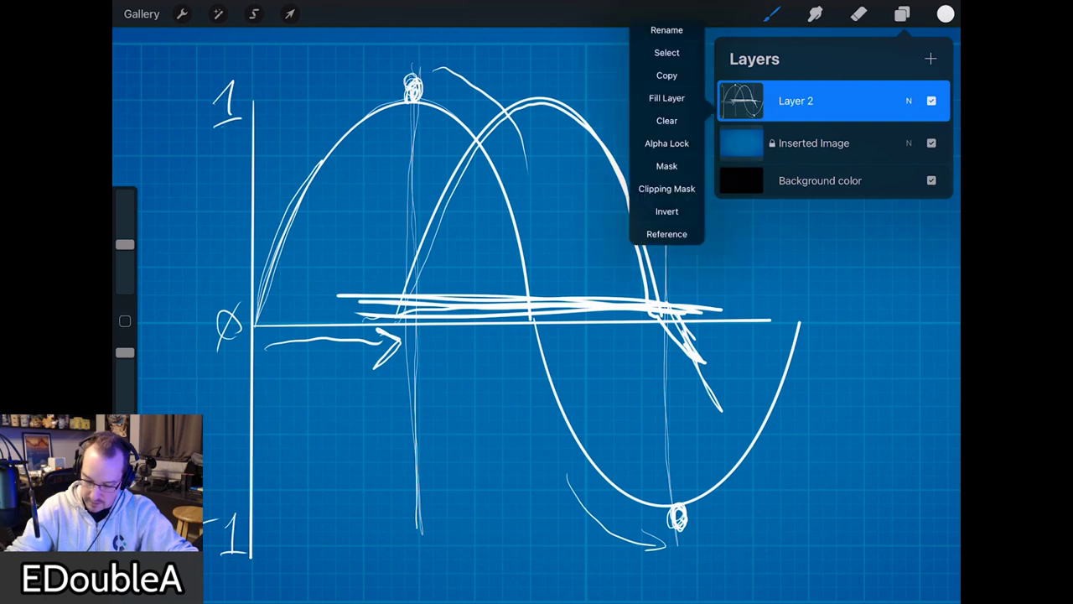
pyautogui.click(666, 121)
pyautogui.click(902, 14)
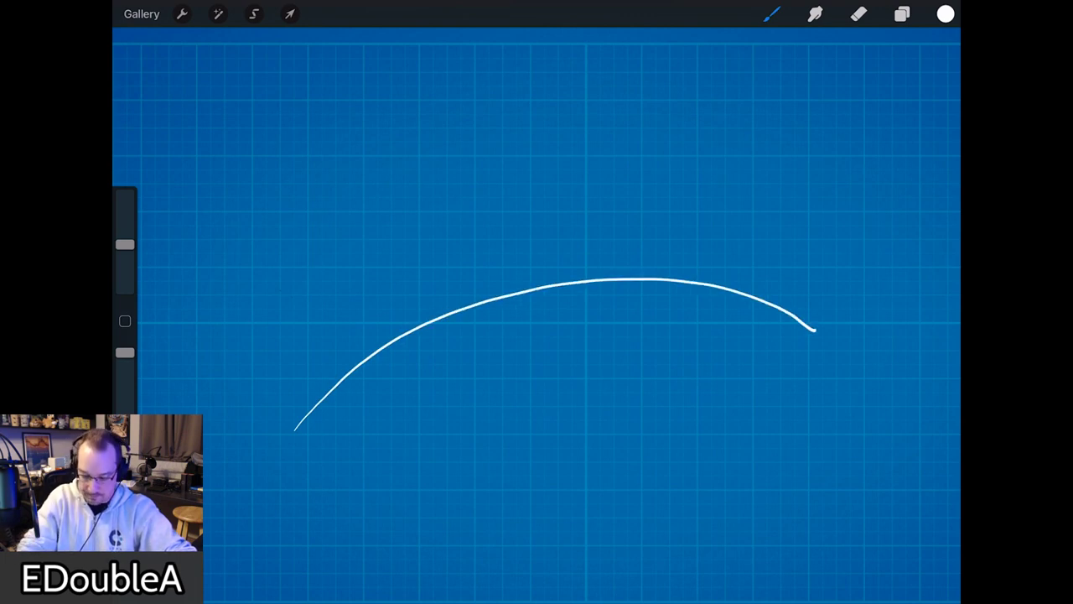
pyautogui.hotkey('ctrl', 'z')
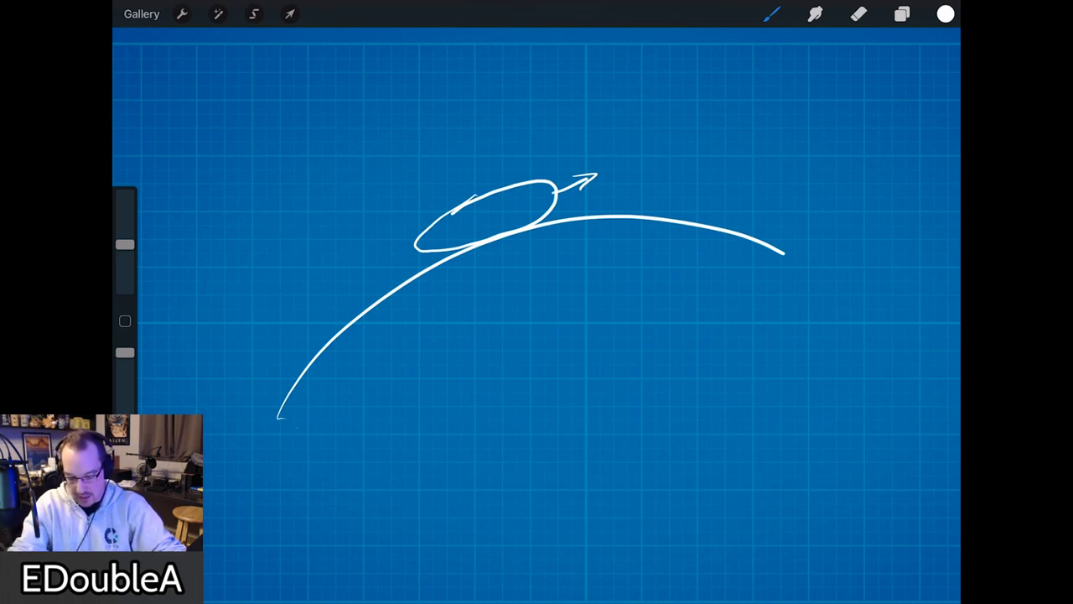
pyautogui.hotkey('ctrl', 'z')
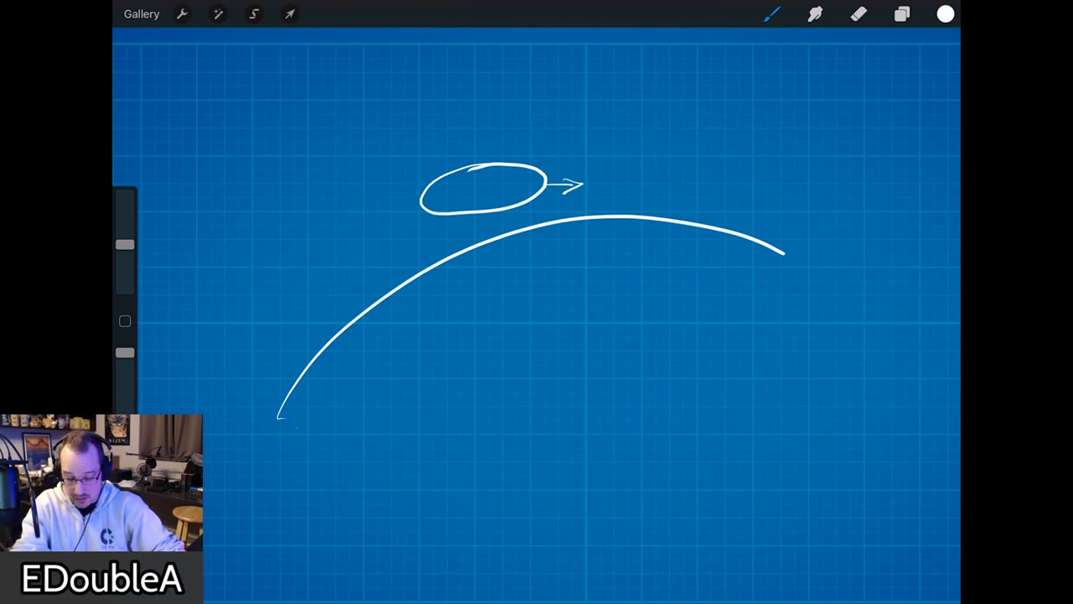
# Step: Mark the ellipse's centre, erase a gap in its underside, and draw an arrow through it to a circled point on the curve
pyautogui.moveTo(488, 186); pyautogui.dragTo(491, 185)
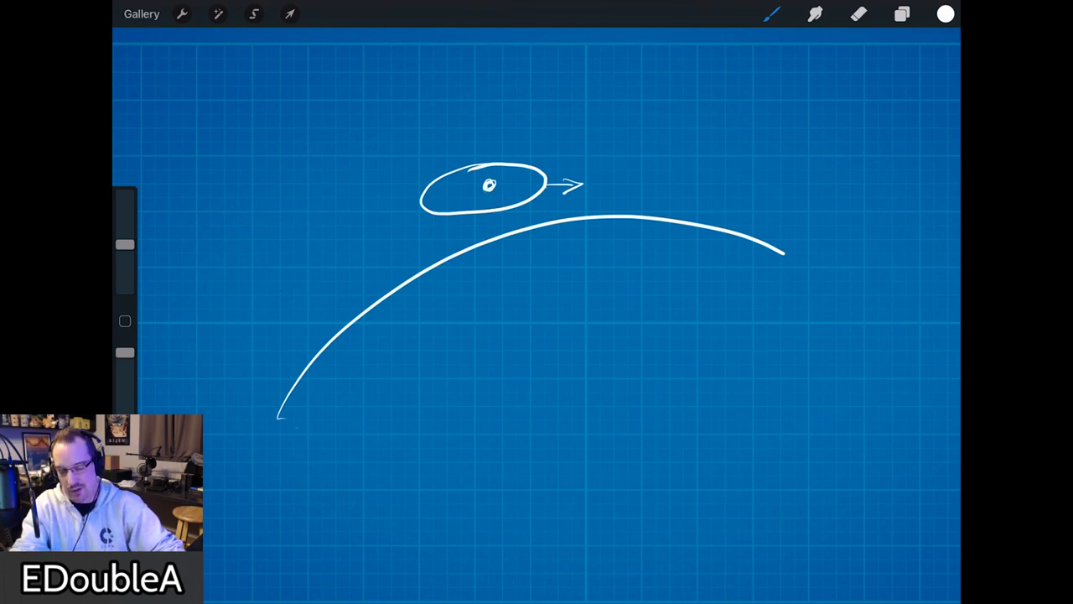
pyautogui.click(858, 15)
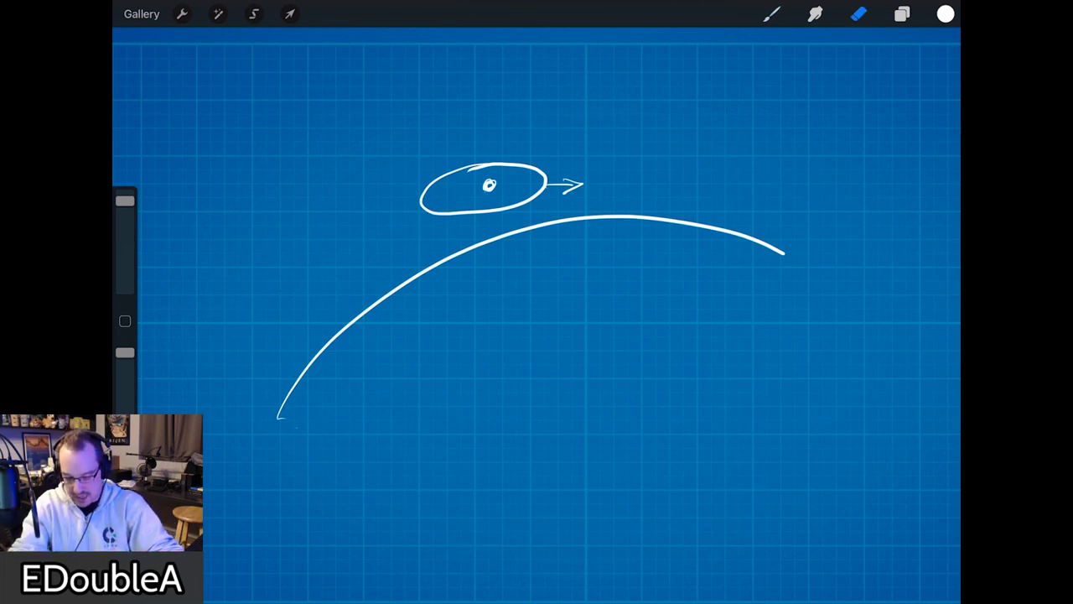
pyautogui.moveTo(489, 186); pyautogui.dragTo(497, 210)
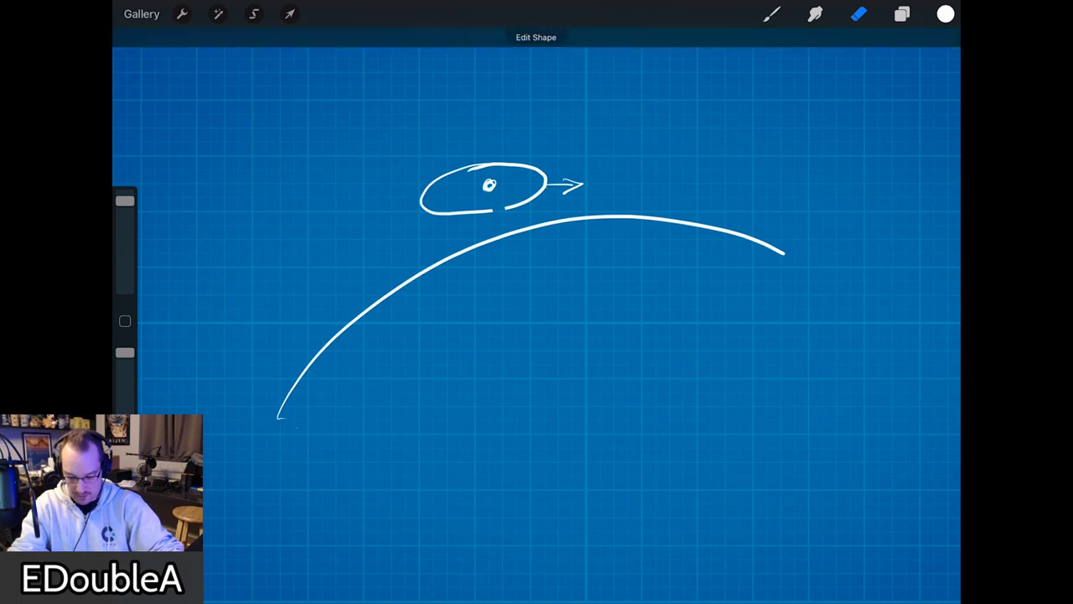
pyautogui.hotkey('ctrl', 'z')
pyautogui.click(772, 15)
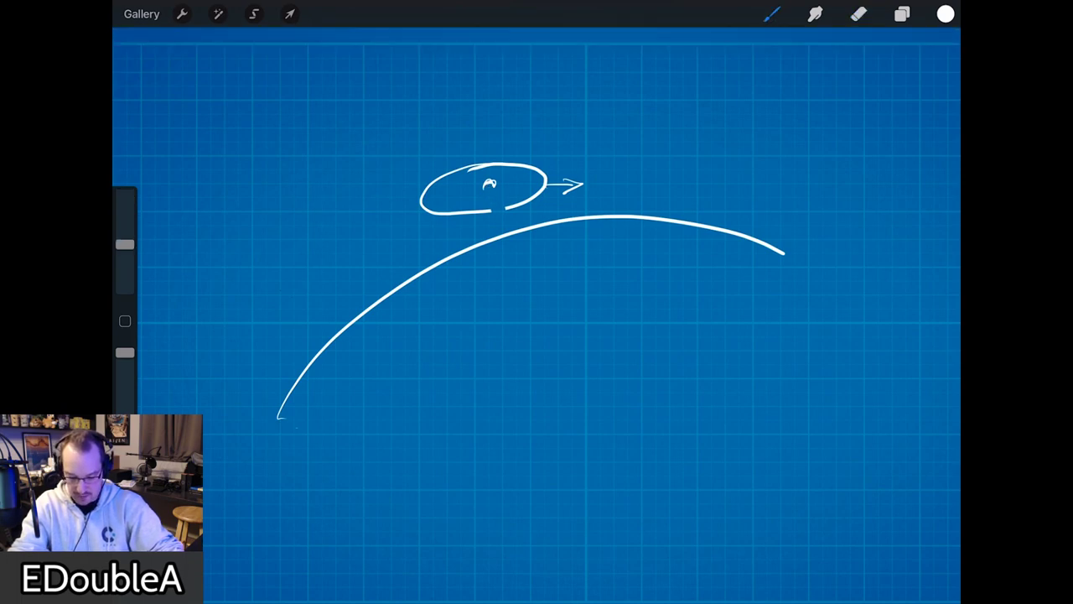
pyautogui.moveTo(491, 185)
pyautogui.mouseDown()
pyautogui.moveTo(508, 233)
pyautogui.moveTo(492, 227)
pyautogui.moveTo(504, 233)
pyautogui.mouseUp()
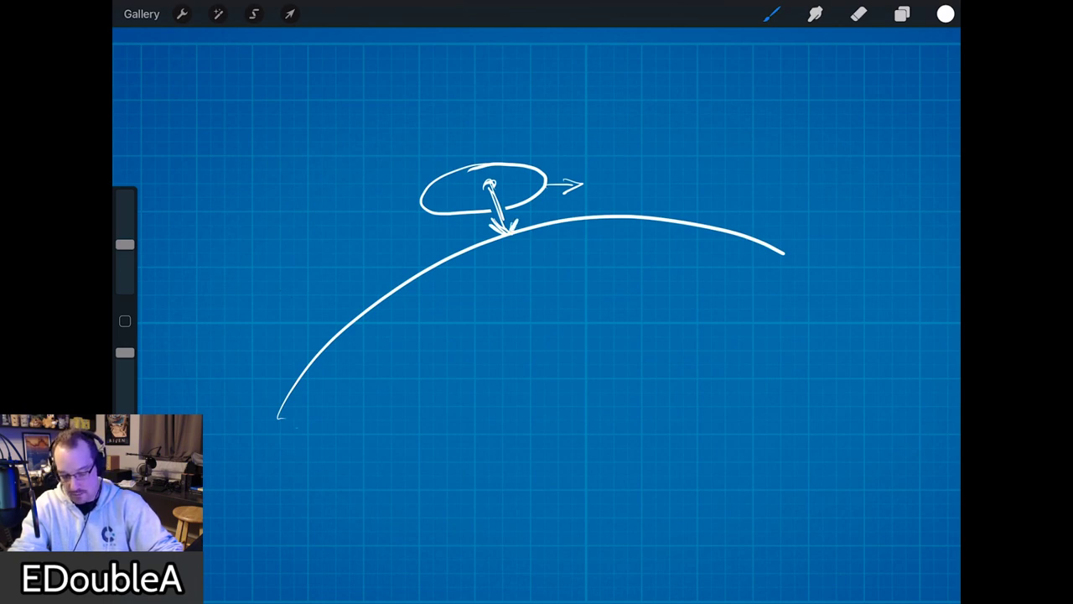
pyautogui.moveTo(507, 234)
pyautogui.mouseDown()
pyautogui.moveTo(513, 245)
pyautogui.moveTo(504, 238)
pyautogui.mouseUp()
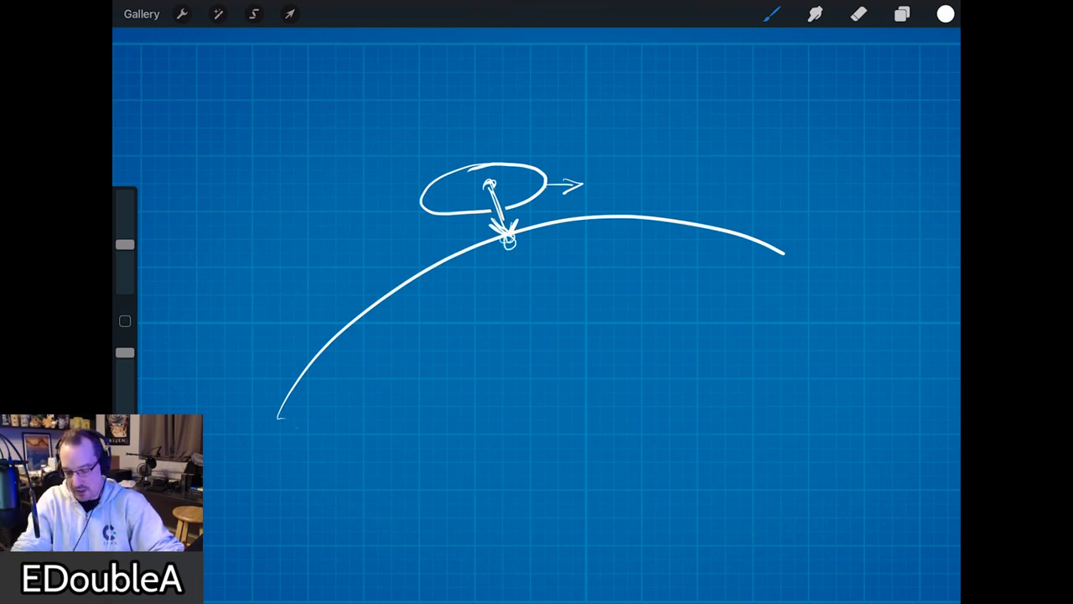
# Step: Sketch a diagonal arrow and a small curved arrow above the ellipse, and retrace its forward and surface arrows
pyautogui.moveTo(556, 131)
pyautogui.mouseDown()
pyautogui.moveTo(617, 109)
pyautogui.moveTo(635, 80)
pyautogui.mouseUp()
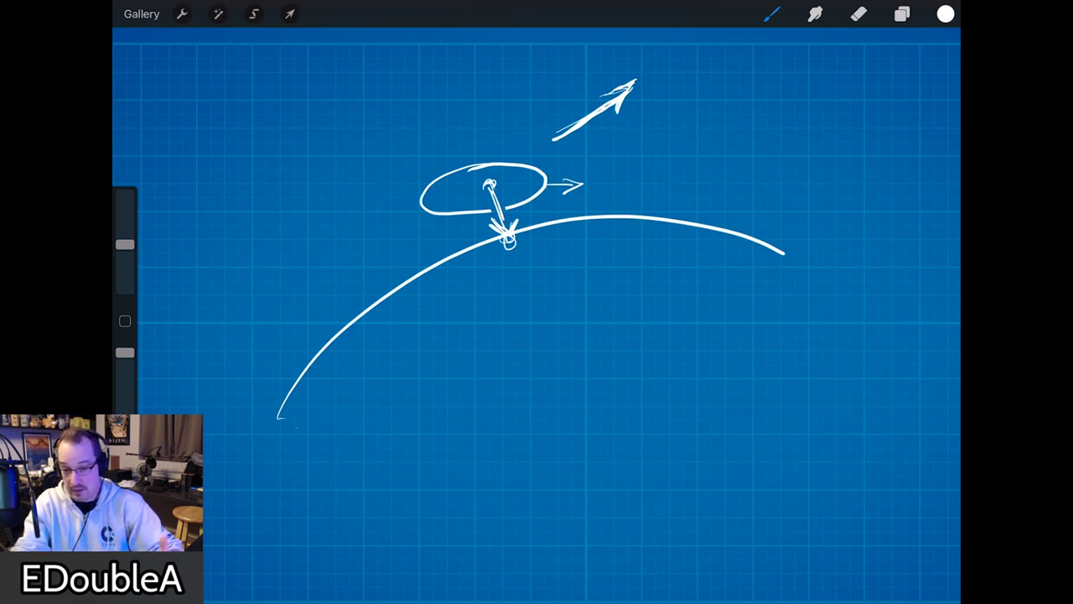
pyautogui.moveTo(561, 184); pyautogui.dragTo(588, 181)
pyautogui.moveTo(493, 194); pyautogui.dragTo(508, 226)
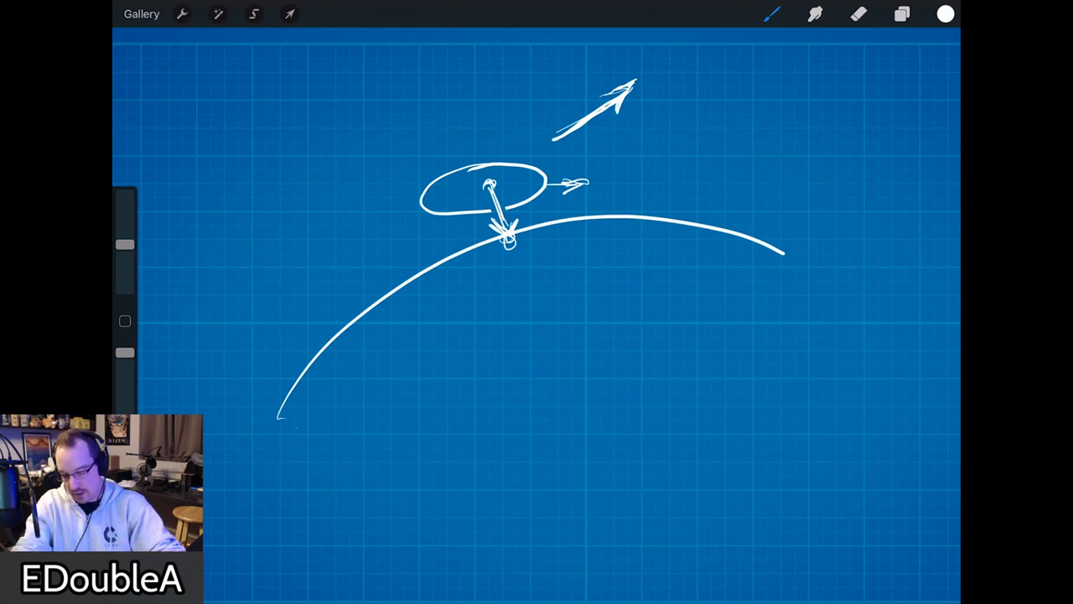
pyautogui.moveTo(659, 96)
pyautogui.mouseDown()
pyautogui.moveTo(684, 114)
pyautogui.moveTo(664, 88)
pyautogui.moveTo(667, 108)
pyautogui.mouseUp()
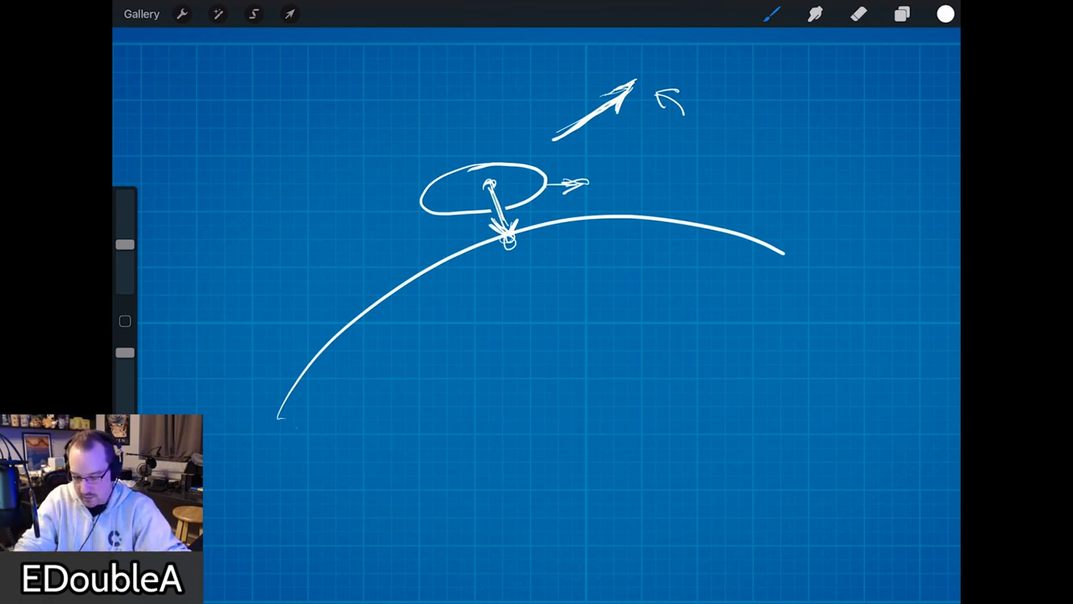
pyautogui.moveTo(491, 184)
pyautogui.mouseDown()
pyautogui.moveTo(514, 250)
pyautogui.moveTo(493, 197)
pyautogui.mouseUp()
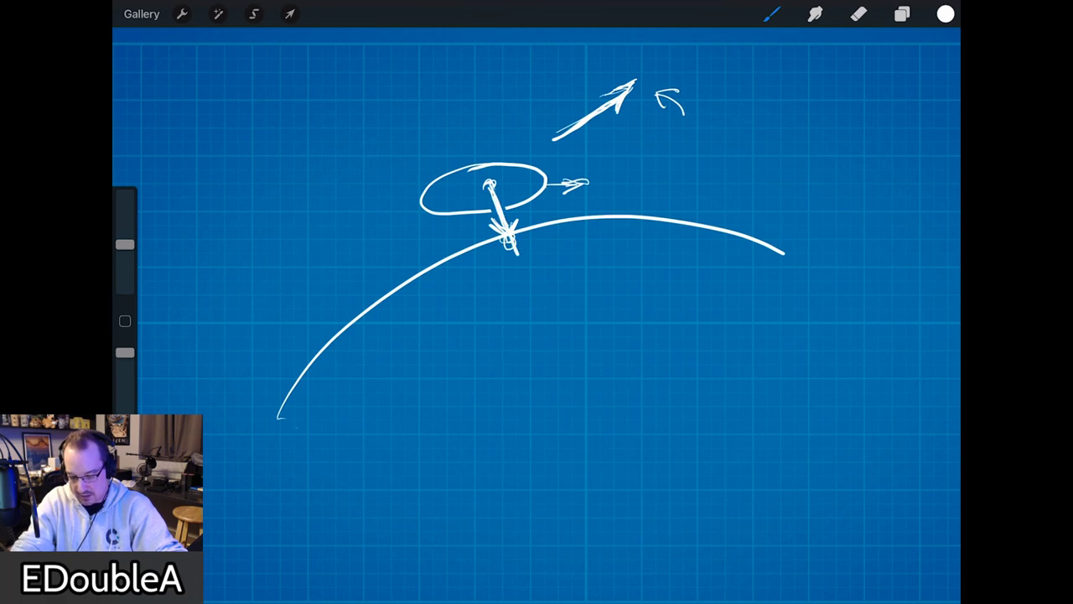
# Step: Below the curve, draw enlarged vector arrows from a common origin, labelling the downward one Z and the horizontal one SX
pyautogui.moveTo(554, 344)
pyautogui.mouseDown()
pyautogui.moveTo(582, 444)
pyautogui.moveTo(604, 415)
pyautogui.mouseUp()
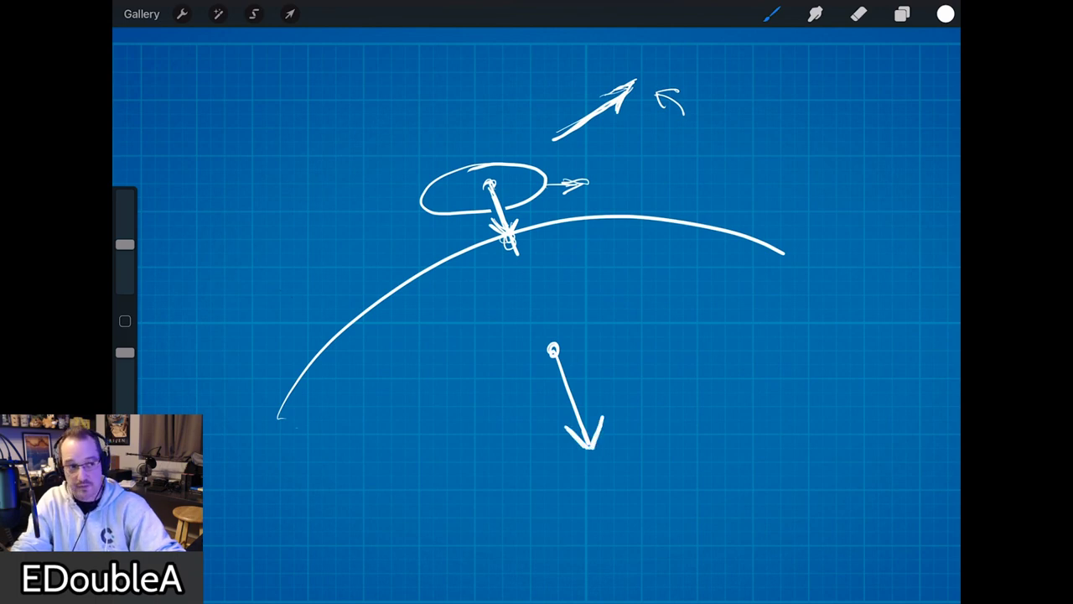
pyautogui.moveTo(580, 389); pyautogui.dragTo(601, 403)
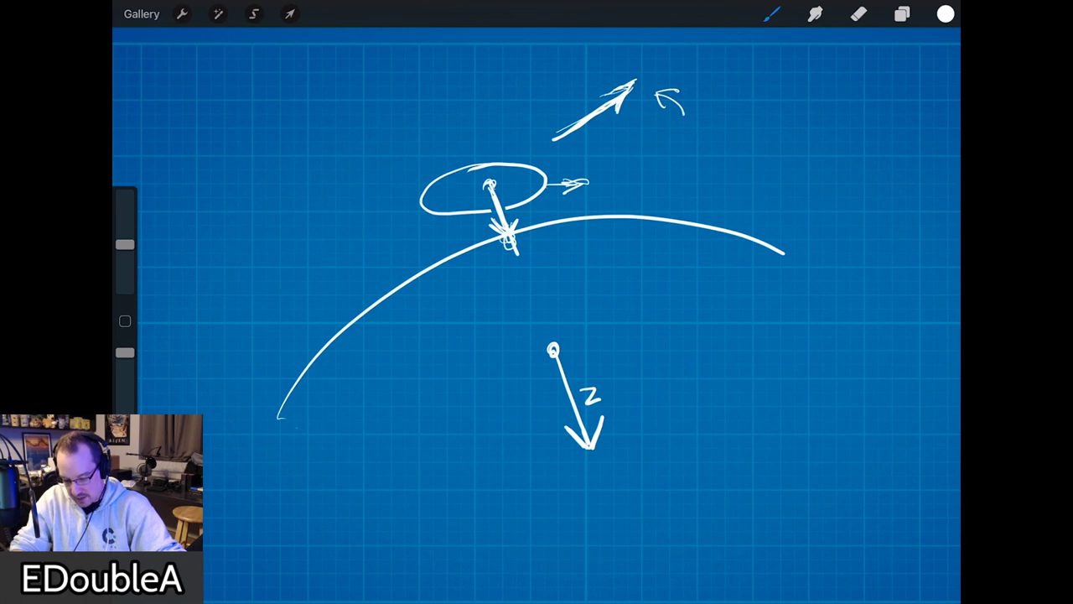
pyautogui.moveTo(548, 186)
pyautogui.mouseDown()
pyautogui.moveTo(602, 186)
pyautogui.moveTo(569, 176)
pyautogui.moveTo(587, 183)
pyautogui.mouseUp()
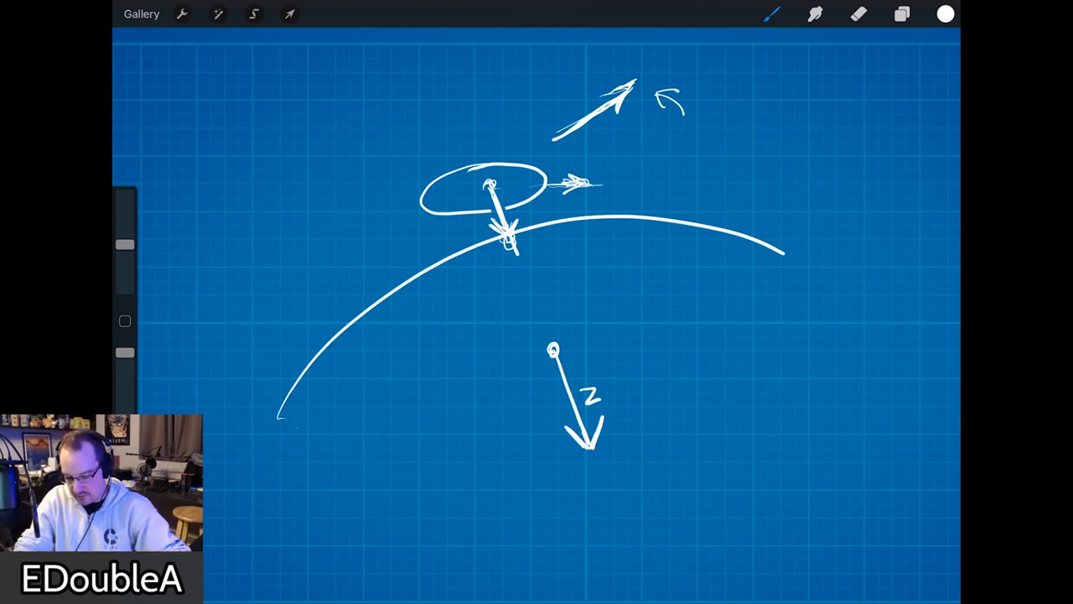
pyautogui.moveTo(563, 352)
pyautogui.mouseDown()
pyautogui.moveTo(671, 360)
pyautogui.moveTo(570, 353)
pyautogui.mouseUp()
pyautogui.moveTo(687, 345)
pyautogui.mouseDown()
pyautogui.moveTo(709, 359)
pyautogui.moveTo(686, 368)
pyautogui.mouseUp()
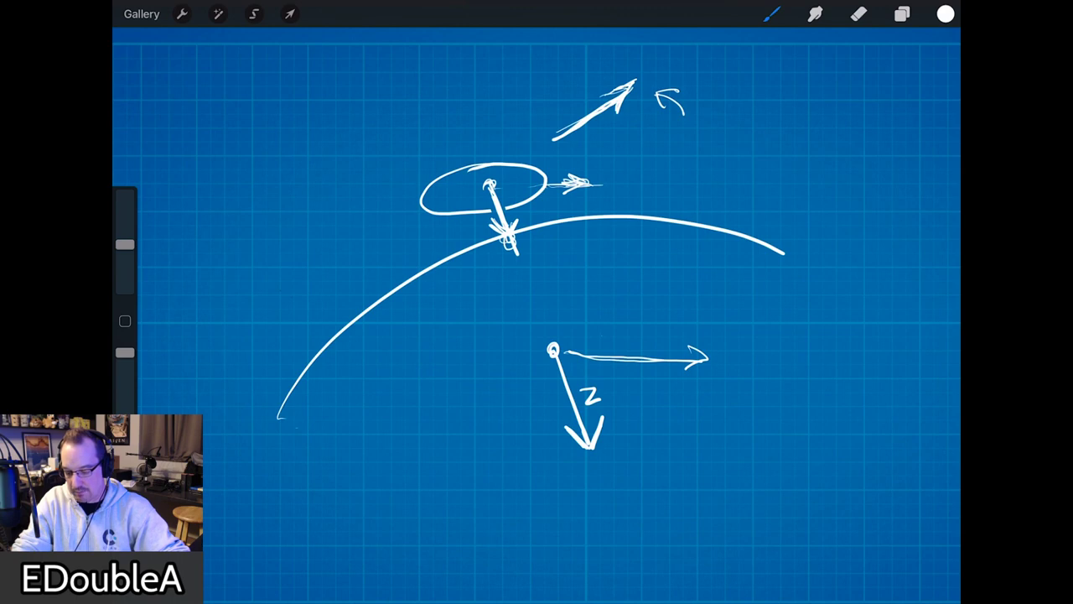
pyautogui.moveTo(612, 332); pyautogui.dragTo(600, 344)
pyautogui.moveTo(620, 332)
pyautogui.mouseDown()
pyautogui.moveTo(630, 344)
pyautogui.moveTo(621, 345)
pyautogui.mouseUp()
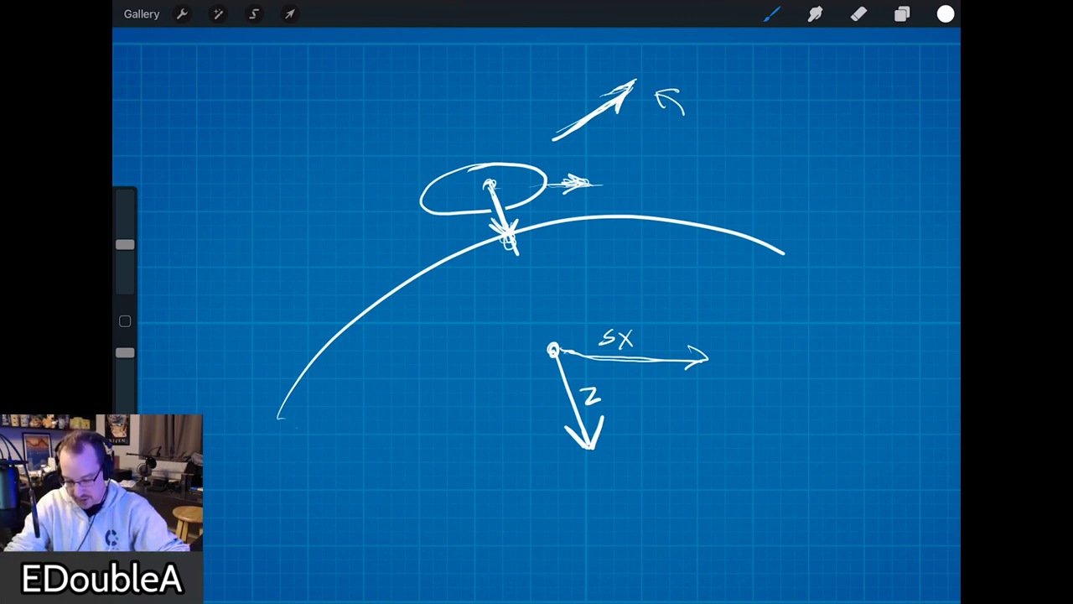
# Step: Draw a third, perpendicular arrow from the vector diagram's origin and cross out the SX label
pyautogui.moveTo(549, 345)
pyautogui.mouseDown()
pyautogui.moveTo(564, 358)
pyautogui.moveTo(566, 341)
pyautogui.moveTo(504, 401)
pyautogui.mouseUp()
pyautogui.moveTo(508, 392)
pyautogui.mouseDown()
pyautogui.moveTo(538, 376)
pyautogui.moveTo(505, 394)
pyautogui.mouseUp()
pyautogui.moveTo(508, 390)
pyautogui.mouseDown()
pyautogui.moveTo(518, 396)
pyautogui.moveTo(523, 379)
pyautogui.mouseUp()
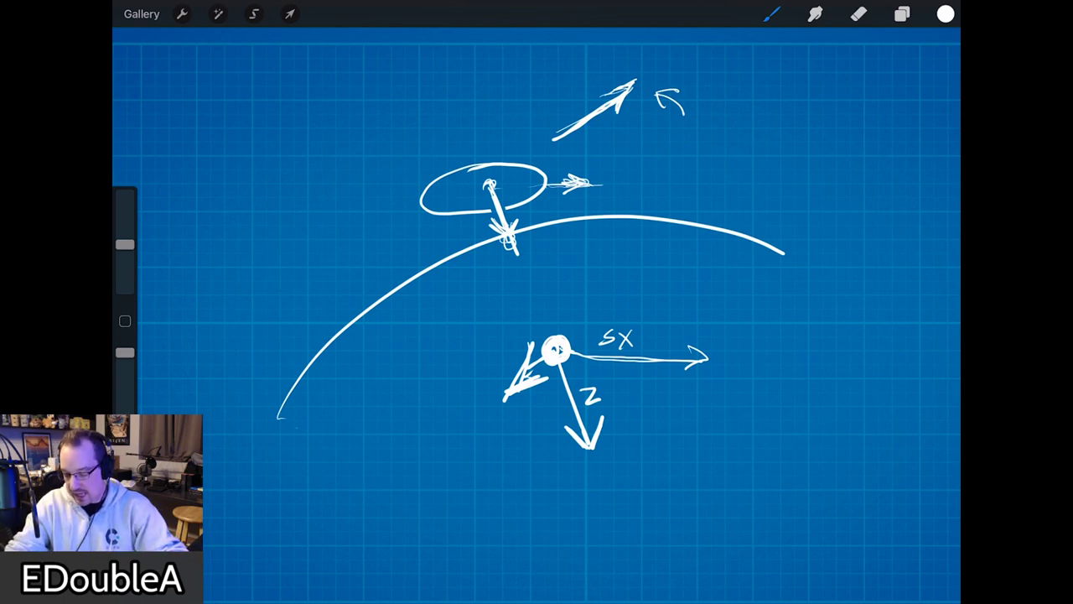
pyautogui.moveTo(609, 320)
pyautogui.mouseDown()
pyautogui.moveTo(653, 359)
pyautogui.moveTo(650, 348)
pyautogui.mouseUp()
pyautogui.moveTo(624, 361); pyautogui.dragTo(660, 309)
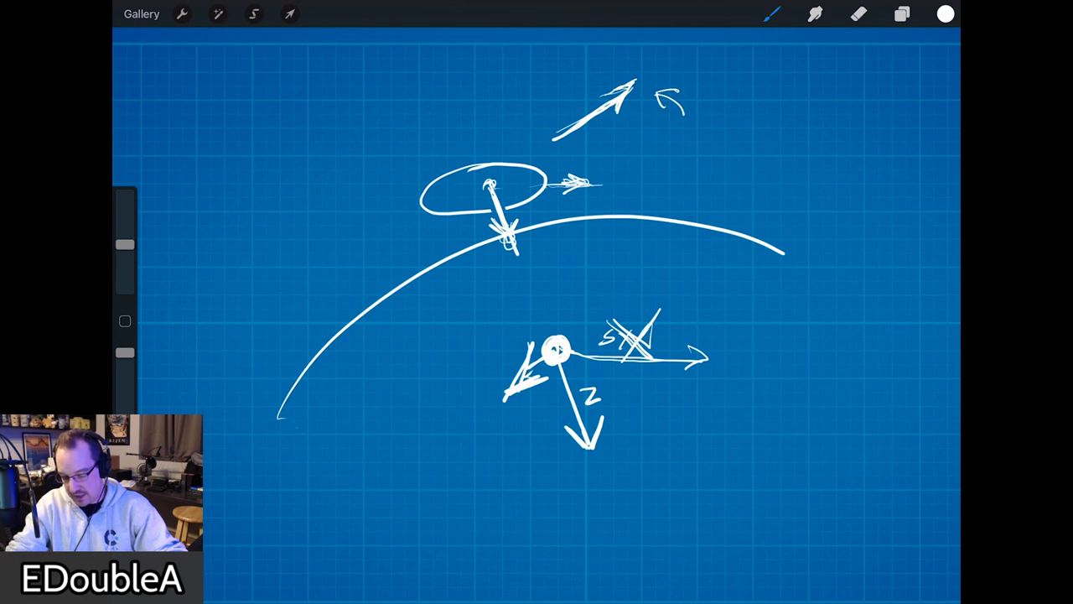
# Step: Add a double-headed arc between the third arrow and the Z arrow, and draw a new arrow rising from the origin
pyautogui.moveTo(485, 404); pyautogui.dragTo(565, 471)
pyautogui.moveTo(492, 422)
pyautogui.mouseDown()
pyautogui.moveTo(562, 473)
pyautogui.moveTo(485, 400)
pyautogui.moveTo(499, 413)
pyautogui.mouseUp()
pyautogui.moveTo(549, 452)
pyautogui.mouseDown()
pyautogui.moveTo(572, 469)
pyautogui.moveTo(555, 480)
pyautogui.mouseUp()
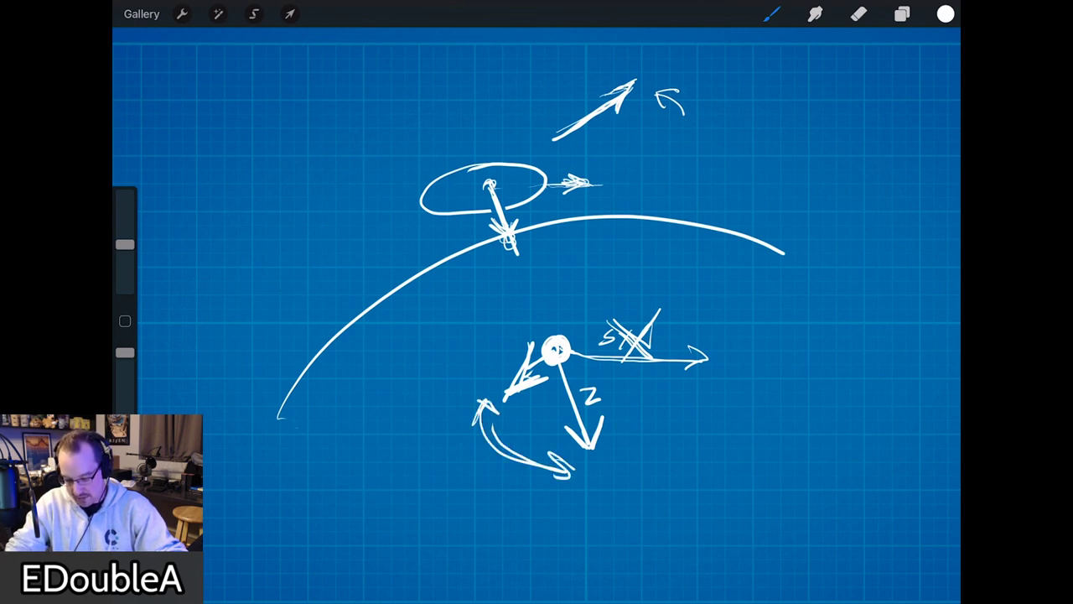
pyautogui.moveTo(570, 343)
pyautogui.mouseDown()
pyautogui.moveTo(712, 270)
pyautogui.moveTo(694, 307)
pyautogui.mouseUp()
pyautogui.moveTo(719, 272); pyautogui.dragTo(694, 305)
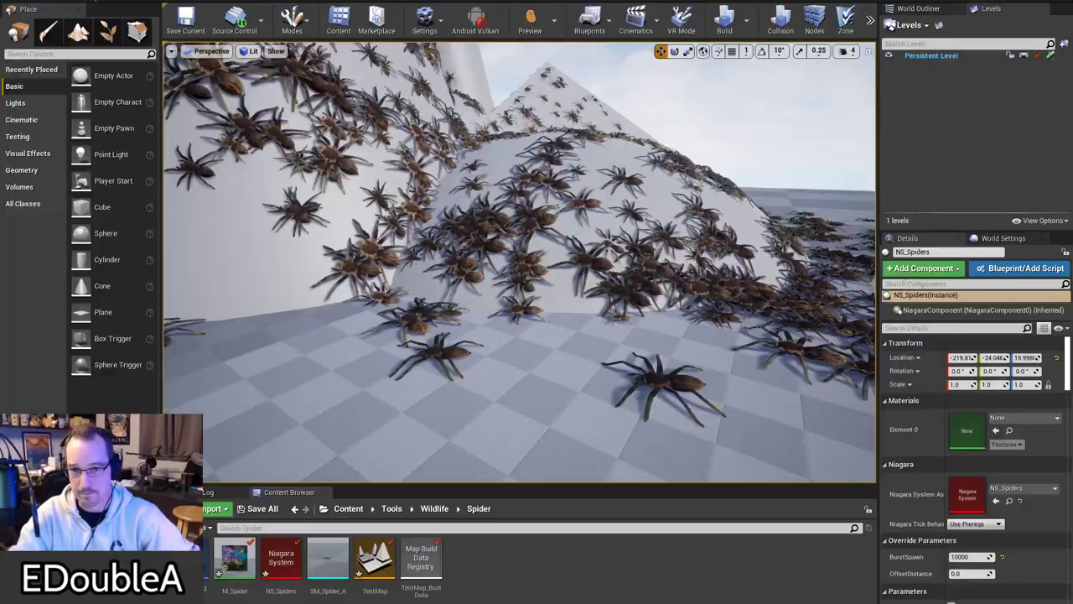
# Step: Return to Unreal Engine, view the spiders up close, and trace Solve Facing's outputs to the Map Set node
pyautogui.moveTo(603, 243); pyautogui.dragTo(520, 231, button='right')
pyautogui.moveTo(738, 172); pyautogui.dragTo(748, 166, button='right')
pyautogui.moveTo(1072, 138); pyautogui.dragTo(525, 42)
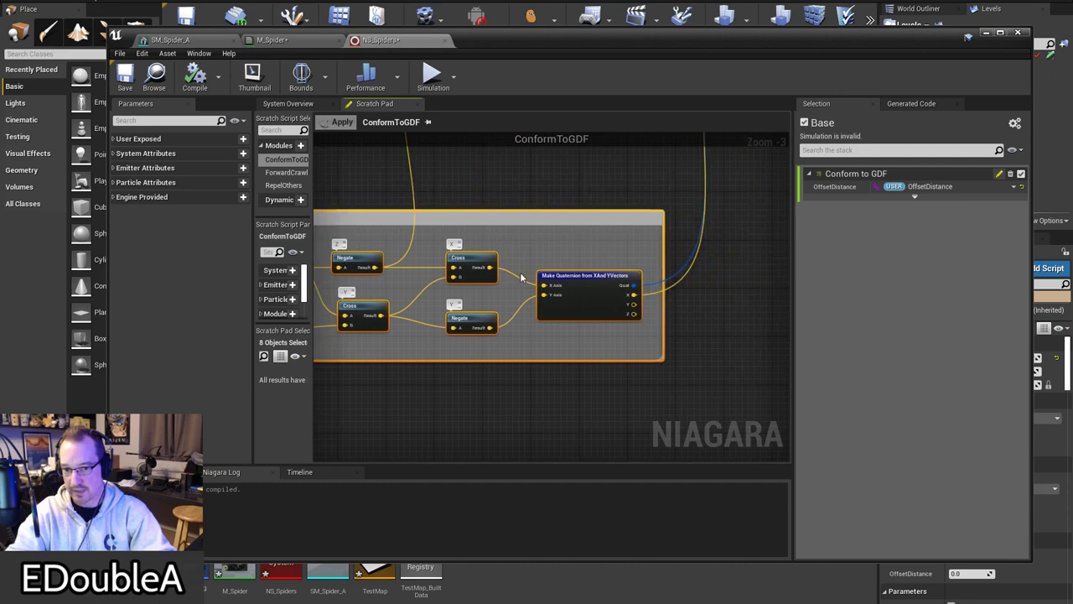
pyautogui.moveTo(543, 313); pyautogui.dragTo(466, 391, button='right')
pyautogui.moveTo(654, 268); pyautogui.dragTo(597, 444, button='right')
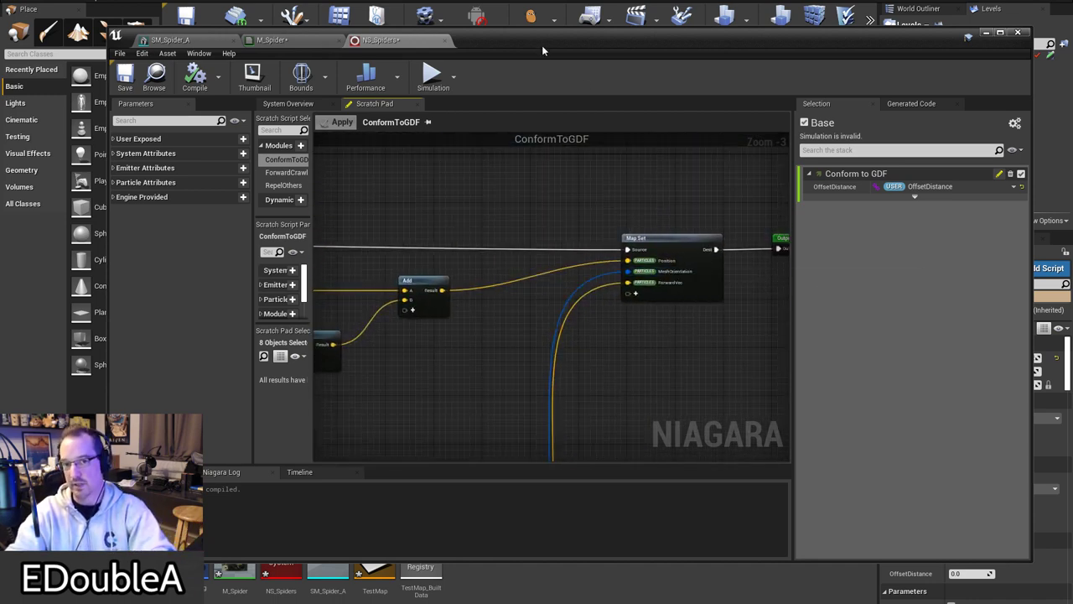
pyautogui.moveTo(644, 198); pyautogui.dragTo(577, 205, button='right')
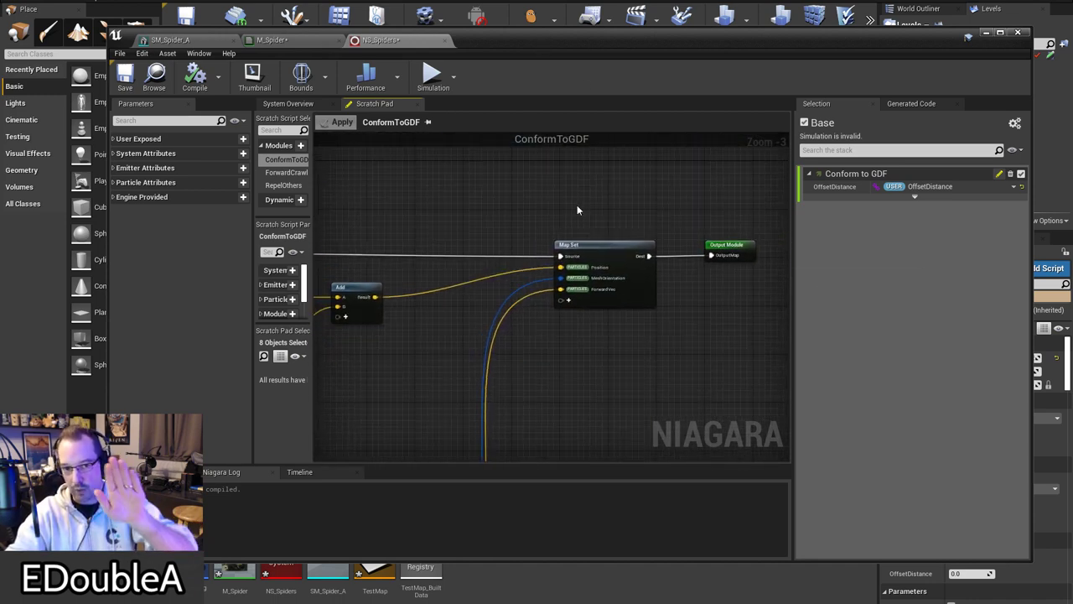
# Step: Show the Forward Crawl module's settings in the system overview, and move the editor aside to view the crawling spiders
pyautogui.click(290, 103)
pyautogui.moveTo(960, 55); pyautogui.dragTo(500, 70)
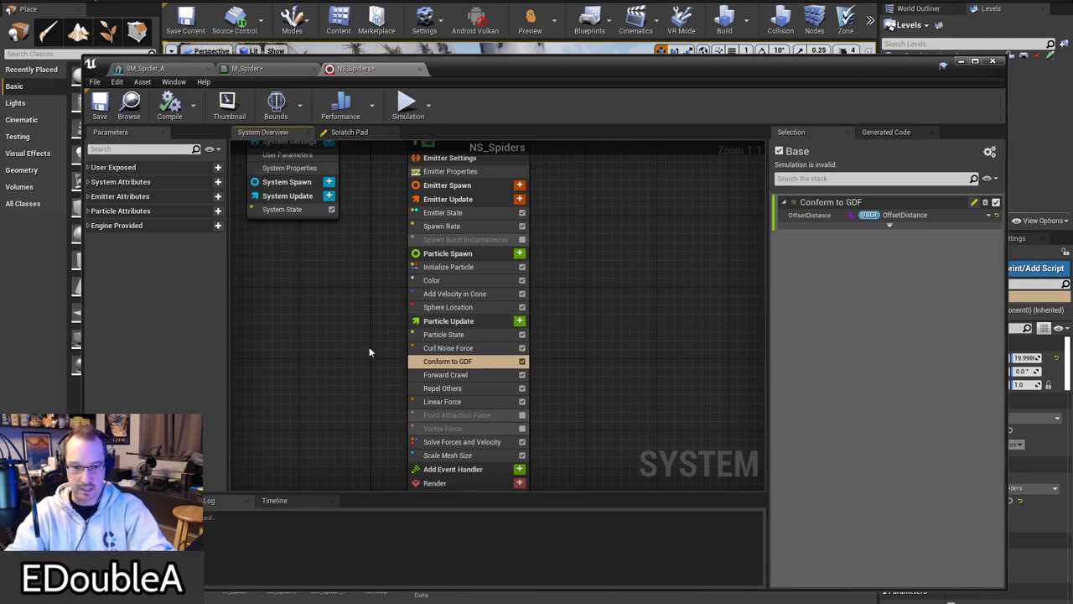
pyautogui.click(479, 378)
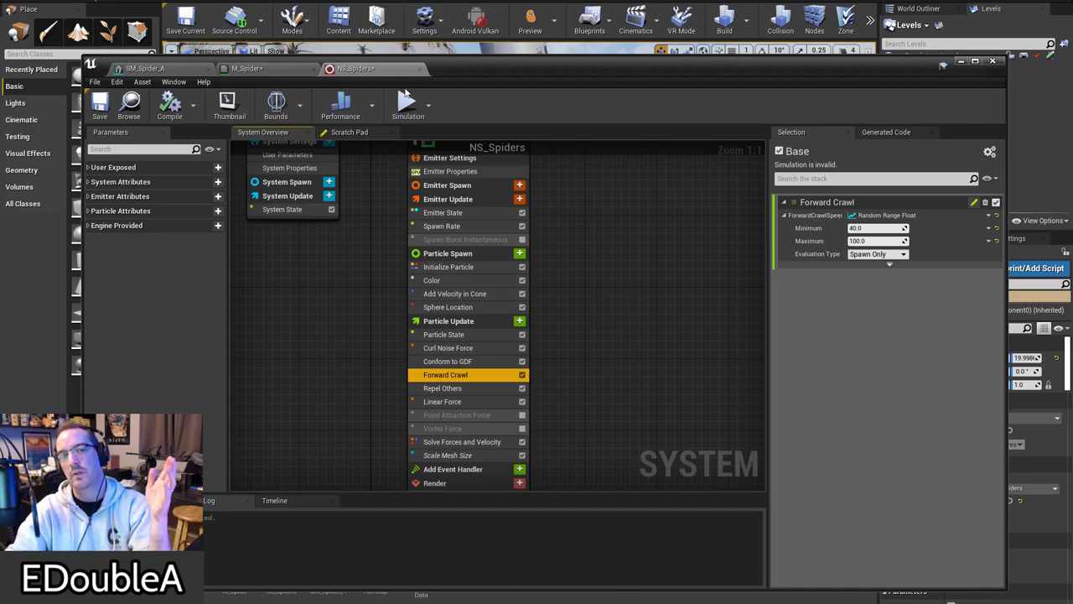
pyautogui.moveTo(563, 60); pyautogui.dragTo(582, 484)
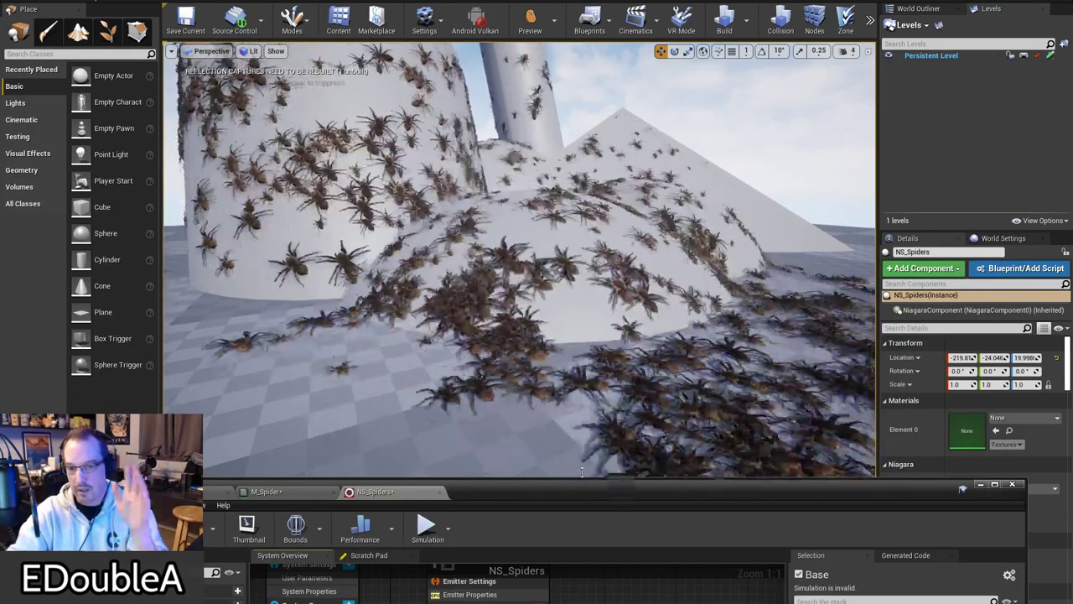
pyautogui.moveTo(652, 222); pyautogui.dragTo(655, 231, button='right')
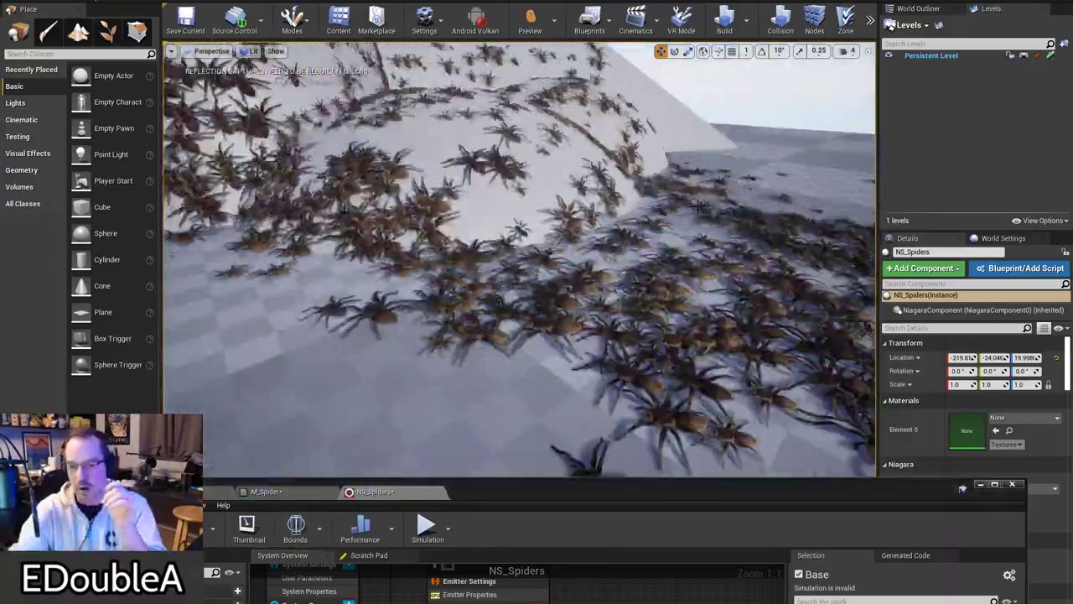
# Step: Examine the spiders crawling over the ground and shapes from close up, from farther away and from several angles, keeping the Niagara editor clear of the view
pyautogui.moveTo(646, 176); pyautogui.dragTo(647, 176, button='right')
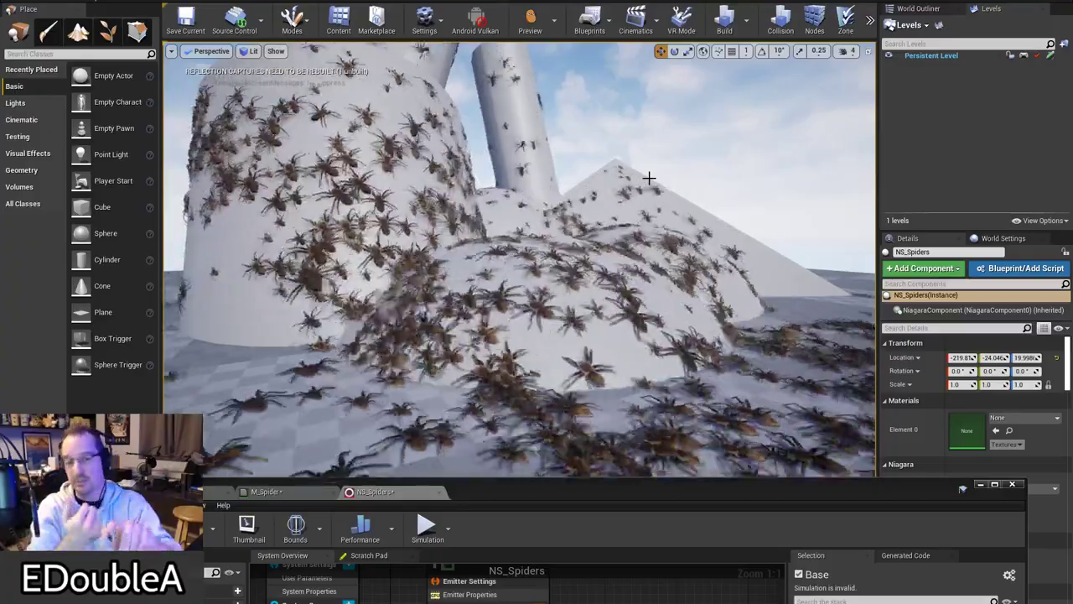
pyautogui.moveTo(814, 494); pyautogui.dragTo(828, 91)
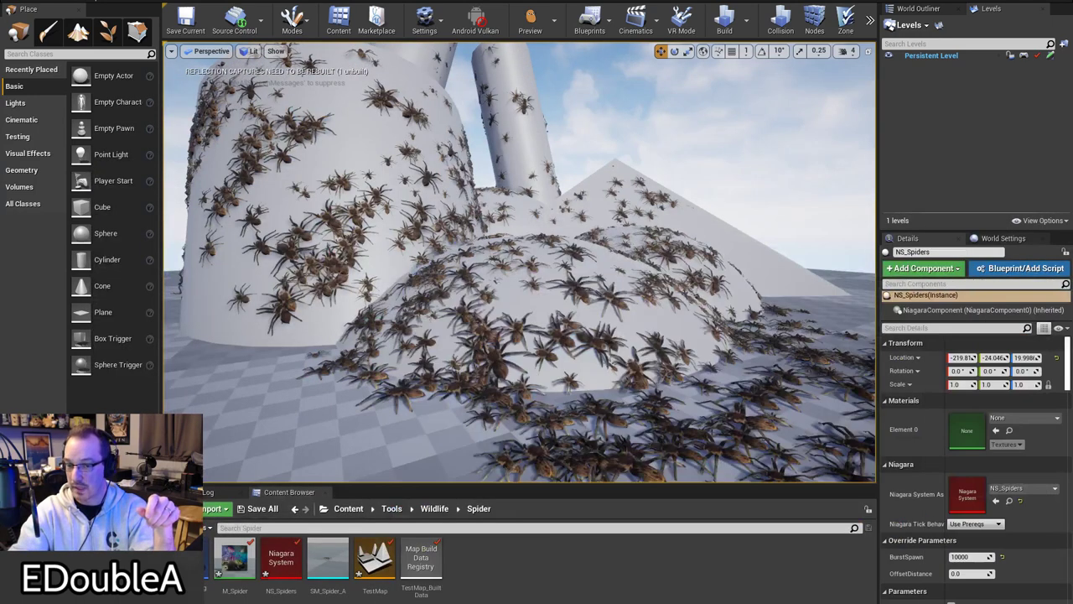
pyautogui.moveTo(520, 252); pyautogui.dragTo(491, 327, button='right')
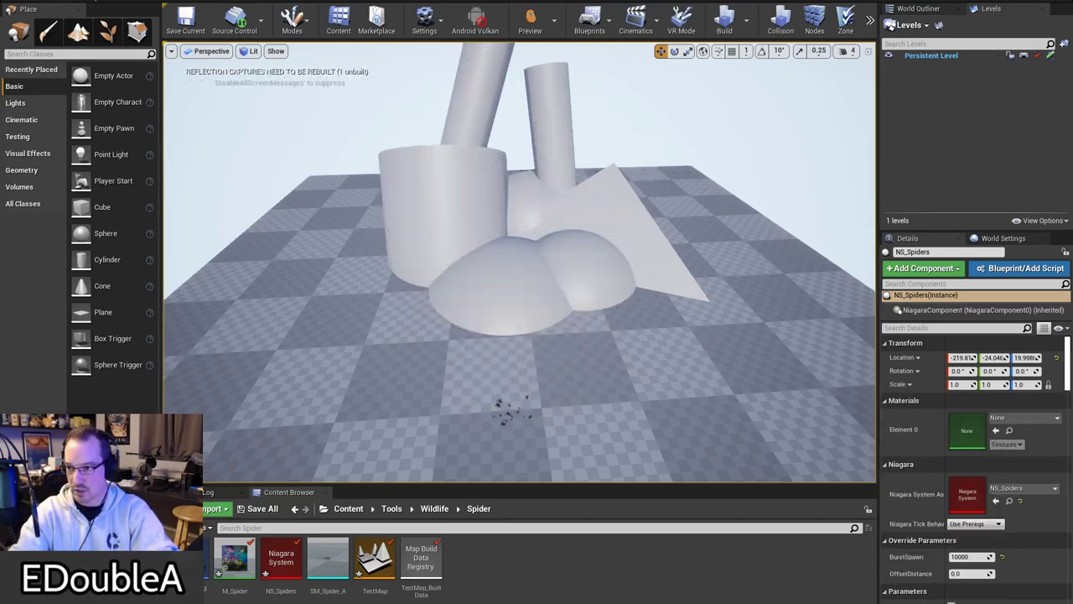
pyautogui.moveTo(677, 382); pyautogui.dragTo(512, 411, button='right')
pyautogui.moveTo(679, 373)
pyautogui.mouseDown(button='right')
pyautogui.moveTo(673, 381)
pyautogui.moveTo(670, 364)
pyautogui.moveTo(682, 362)
pyautogui.mouseUp(button='right')
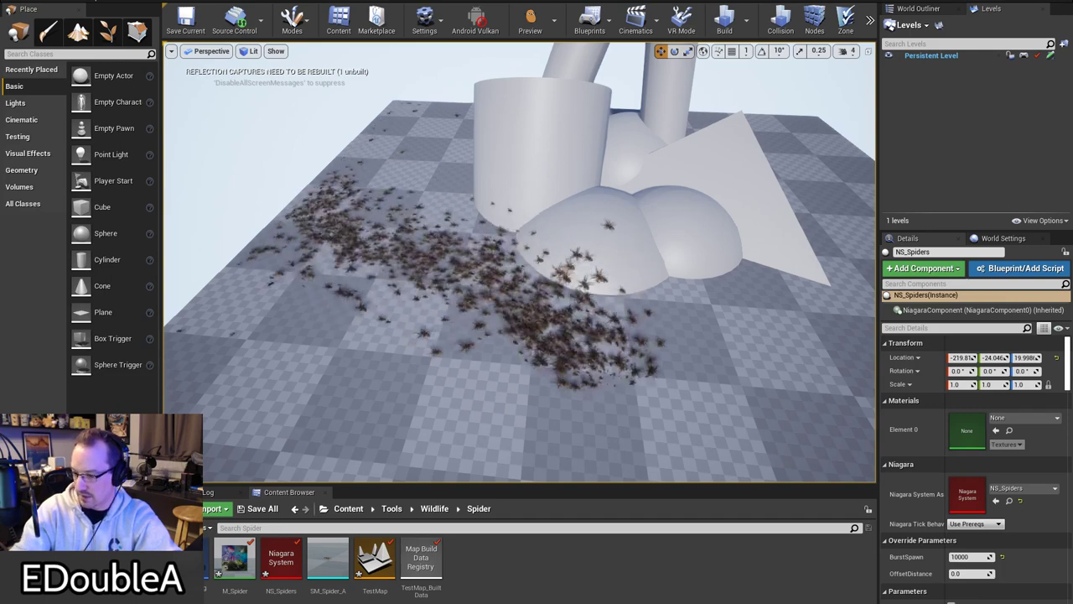
pyautogui.moveTo(710, 338); pyautogui.dragTo(758, 335, button='right')
pyautogui.moveTo(676, 337); pyautogui.dragTo(718, 346, button='right')
pyautogui.moveTo(1072, 369)
pyautogui.mouseDown()
pyautogui.moveTo(826, 417)
pyautogui.moveTo(1010, 353)
pyautogui.moveTo(1072, 348)
pyautogui.mouseUp()
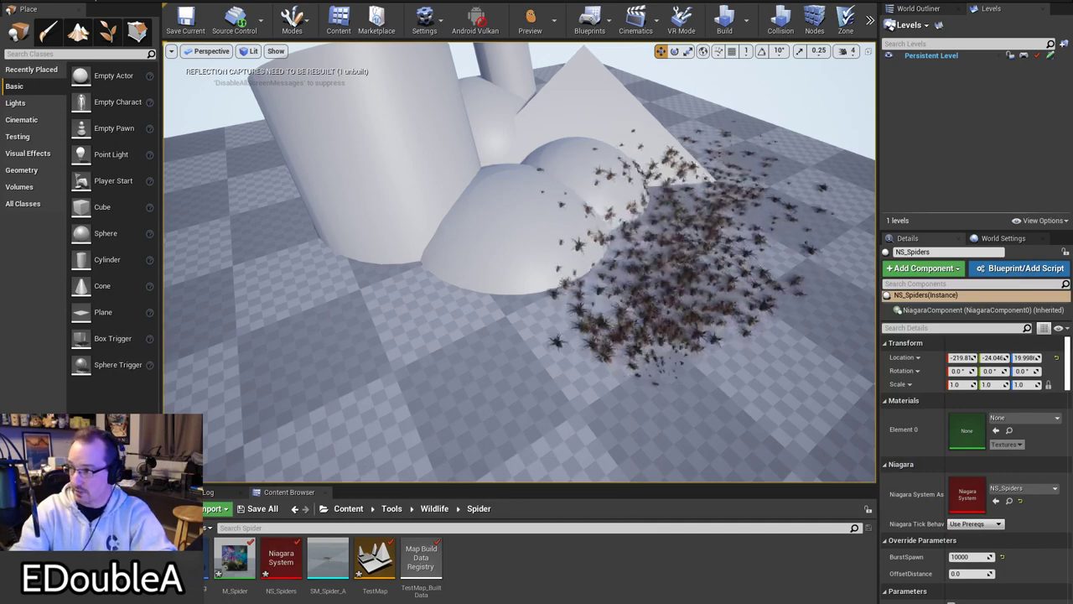
pyautogui.moveTo(1072, 348); pyautogui.dragTo(576, 484)
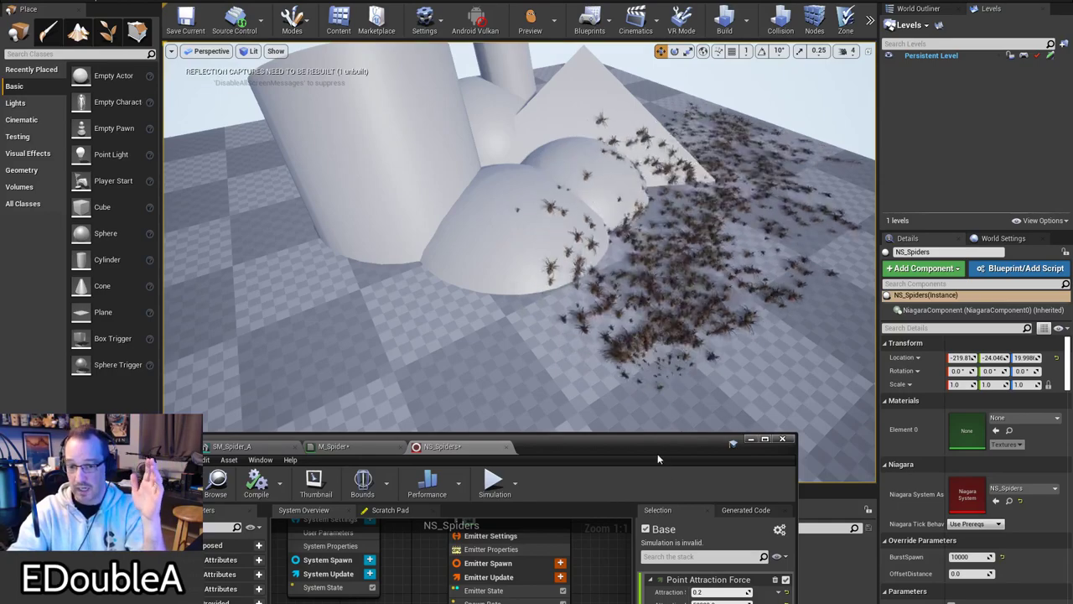
pyautogui.moveTo(630, 443); pyautogui.dragTo(1072, 352)
pyautogui.moveTo(823, 239); pyautogui.dragTo(802, 238, button='right')
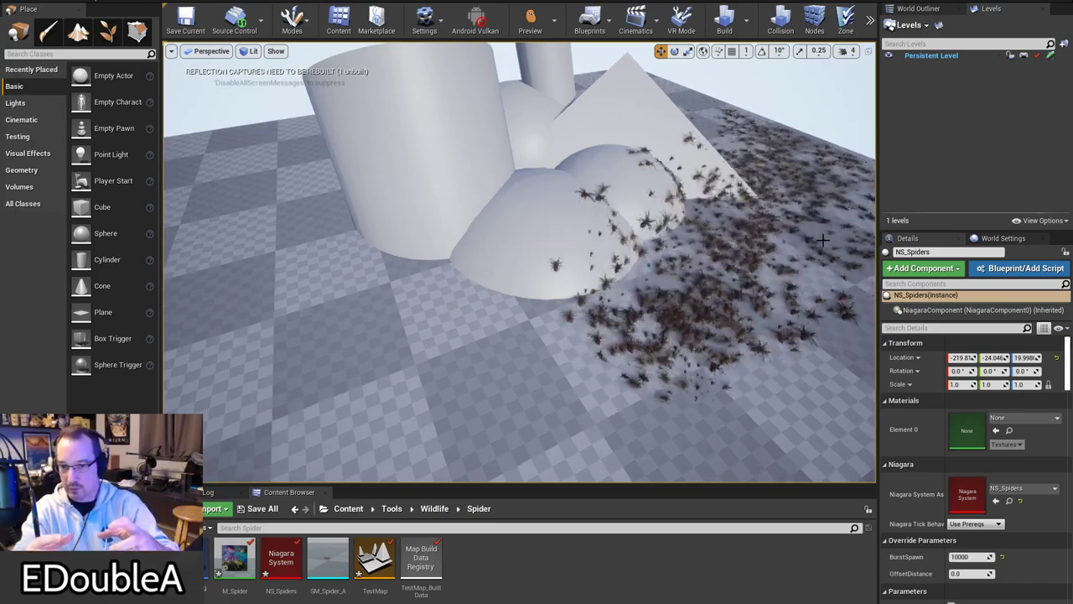
# Step: Bring back the Niagara editor and open the Forward Crawl module's graph
pyautogui.moveTo(1072, 160); pyautogui.dragTo(527, 60)
pyautogui.moveTo(777, 329); pyautogui.dragTo(922, 328)
pyautogui.click(489, 352)
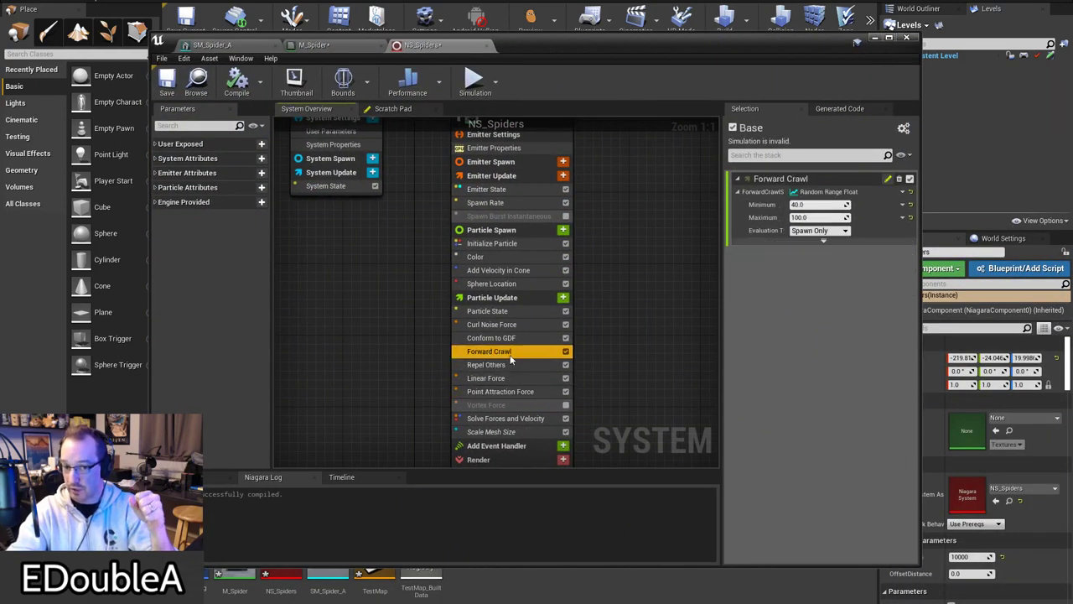
pyautogui.doubleClick(508, 354)
pyautogui.scroll(1, 428, 327)
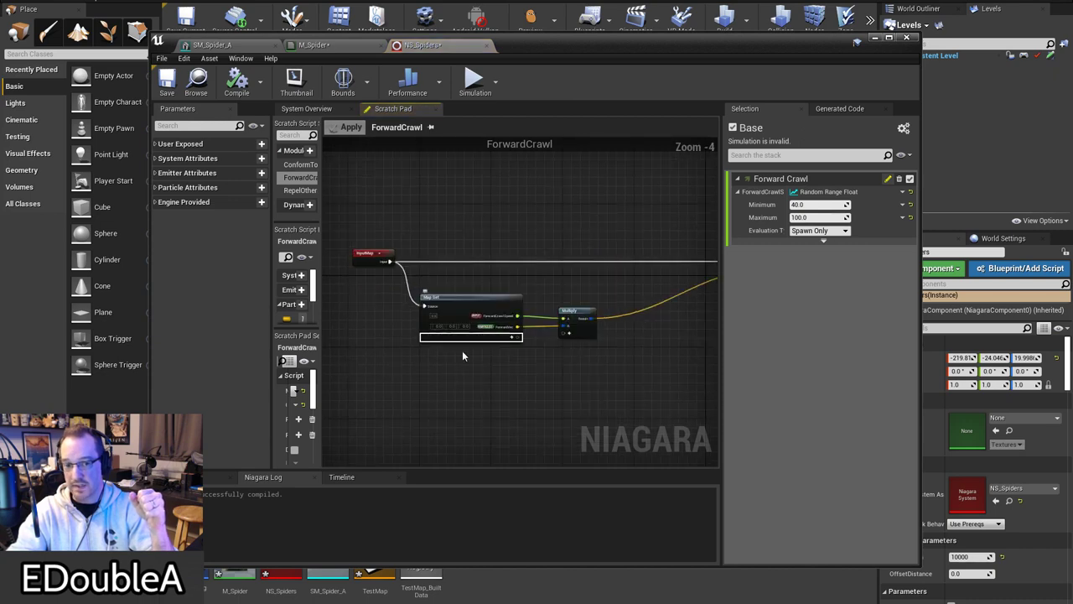
# Step: Open the Conform to GDF module's graph and show the ForwardVec entry in its Map Set node
pyautogui.click(315, 112)
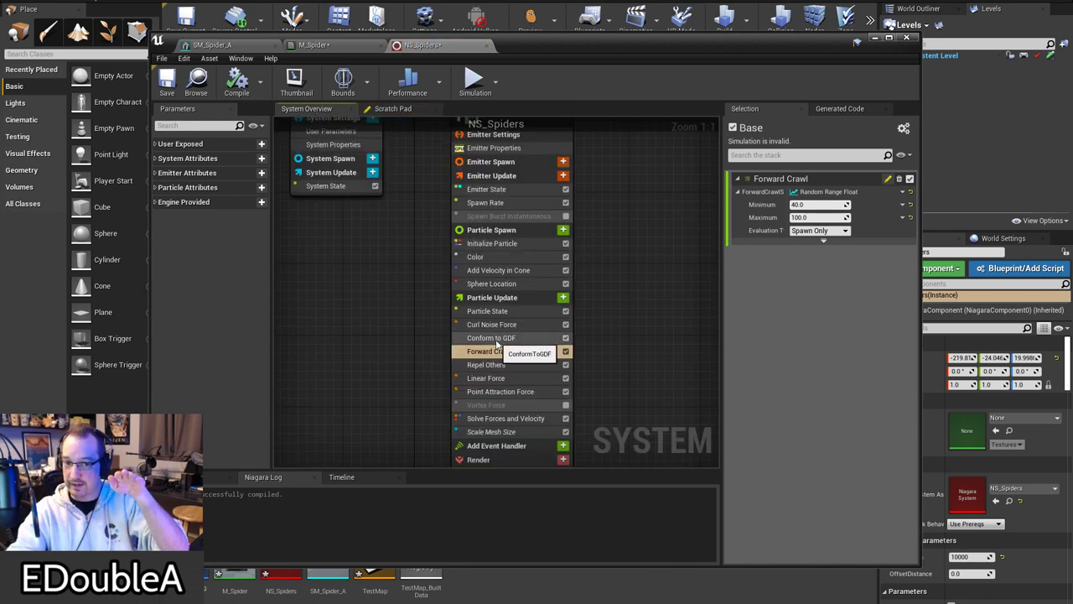
pyautogui.doubleClick(496, 339)
pyautogui.scroll(3, 543, 290)
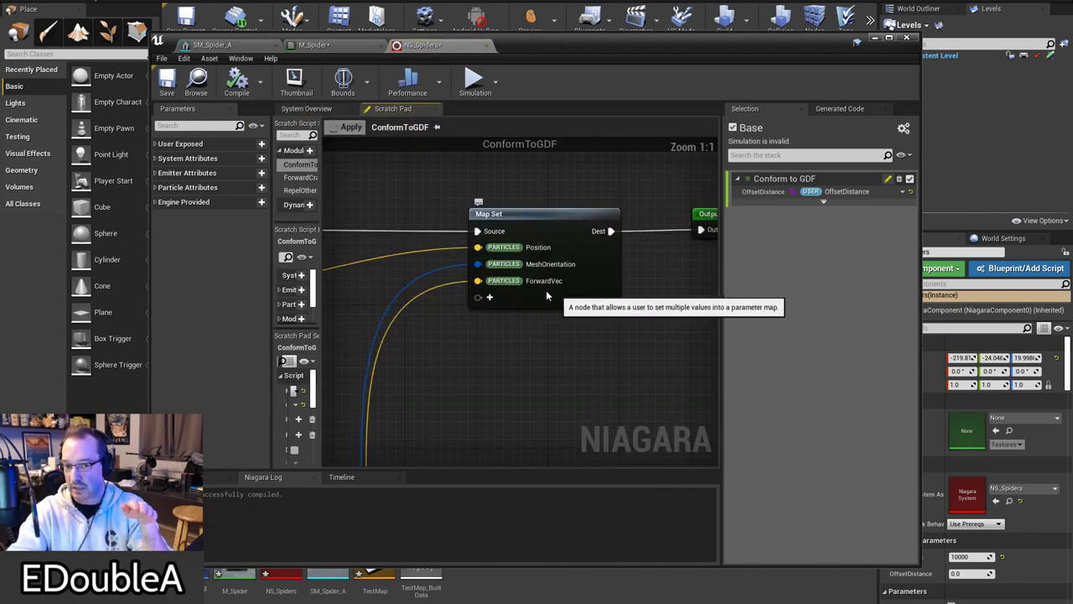
# Step: Reopen the Forward Crawl graph and trace ForwardCrawlSpeed and ForwardVec through the Multiply node into the Map Set node's Velocity
pyautogui.click(316, 110)
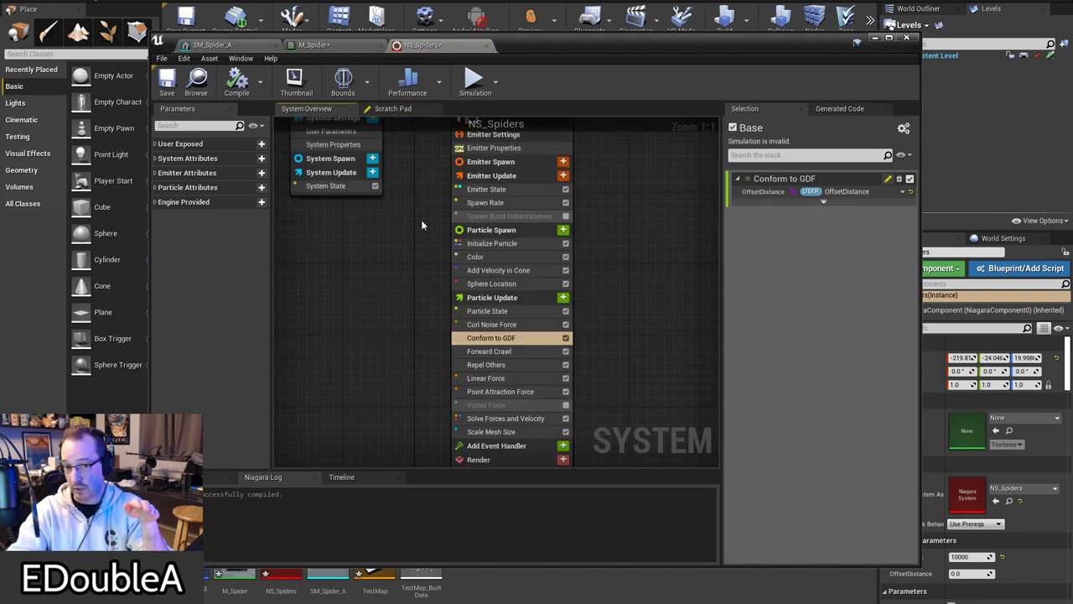
pyautogui.doubleClick(495, 352)
pyautogui.scroll(3, 475, 357)
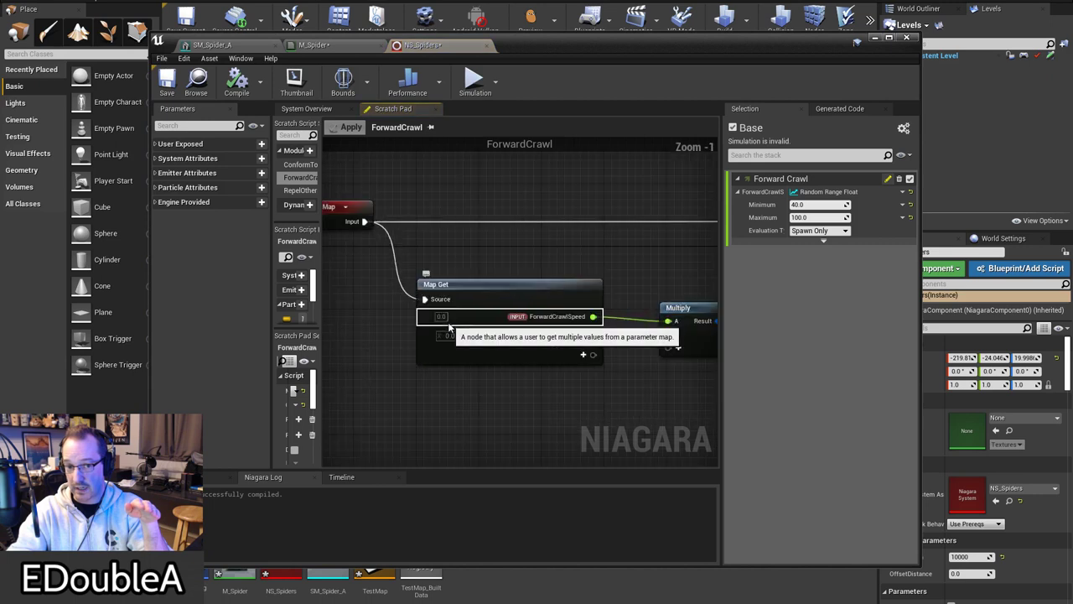
pyautogui.moveTo(475, 357); pyautogui.dragTo(448, 356, button='right')
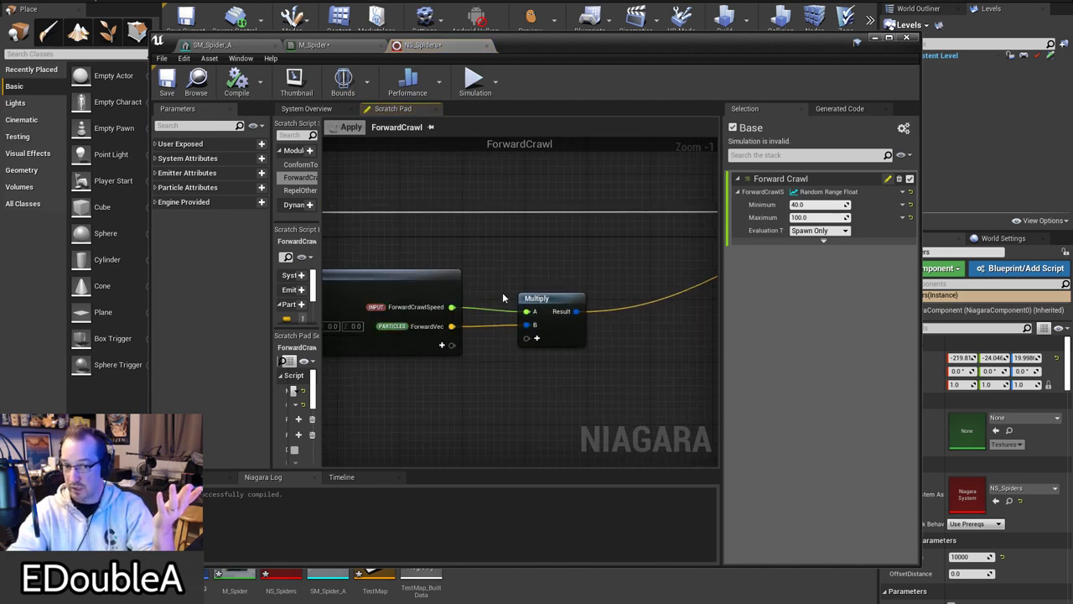
pyautogui.moveTo(519, 275); pyautogui.dragTo(360, 325, button='right')
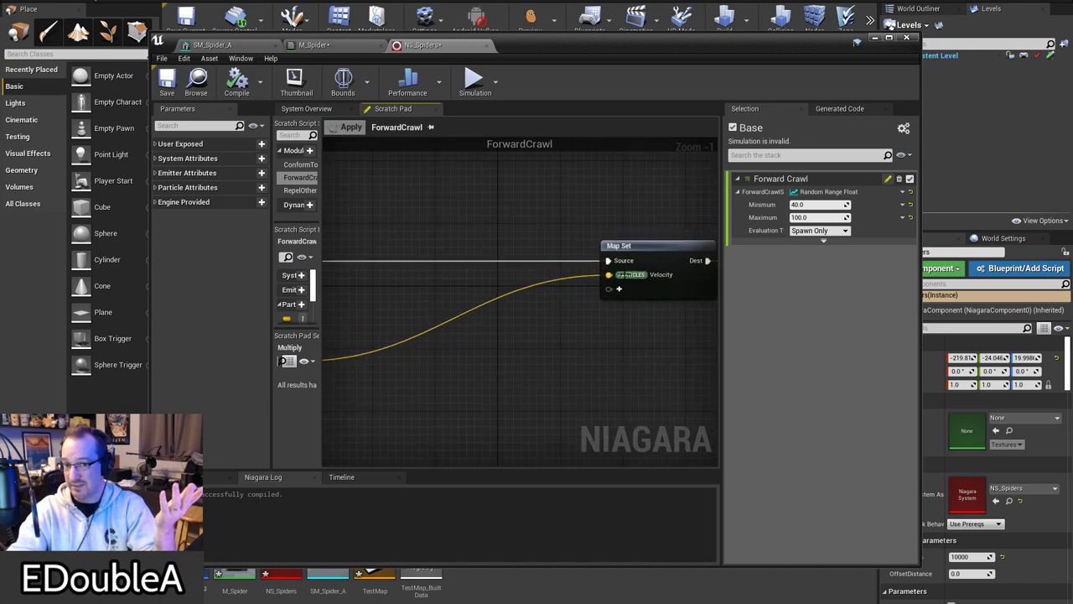
pyautogui.moveTo(673, 289); pyautogui.dragTo(569, 296, button='right')
pyautogui.moveTo(421, 398); pyautogui.dragTo(557, 380, button='right')
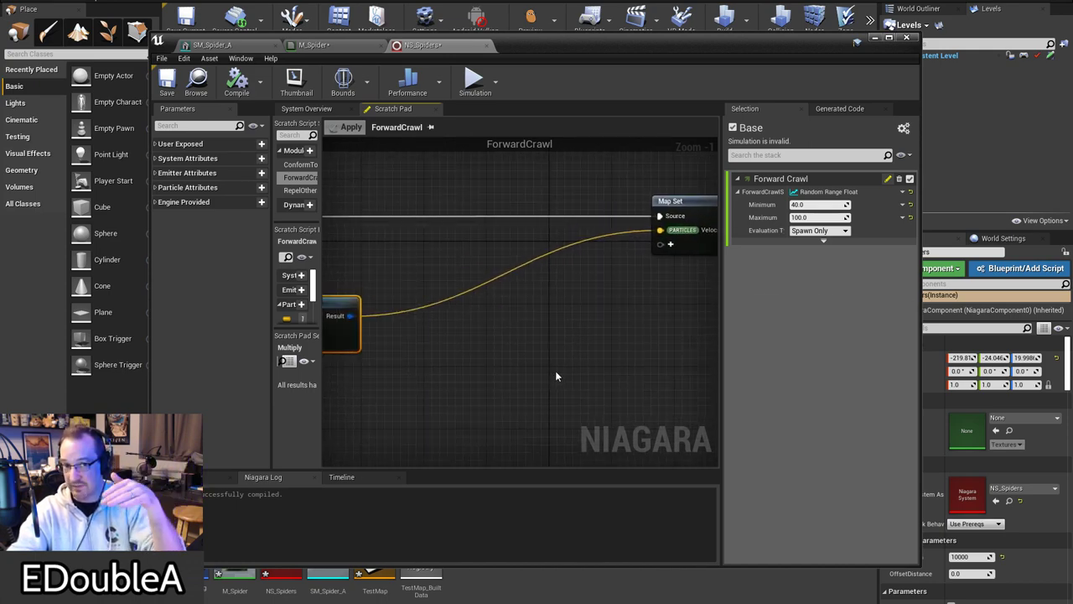
# Step: Move the editor aside to watch the crawling spiders, and point out the Minimum and Maximum of the Forward Crawl speed
pyautogui.moveTo(518, 51); pyautogui.dragTo(547, 474)
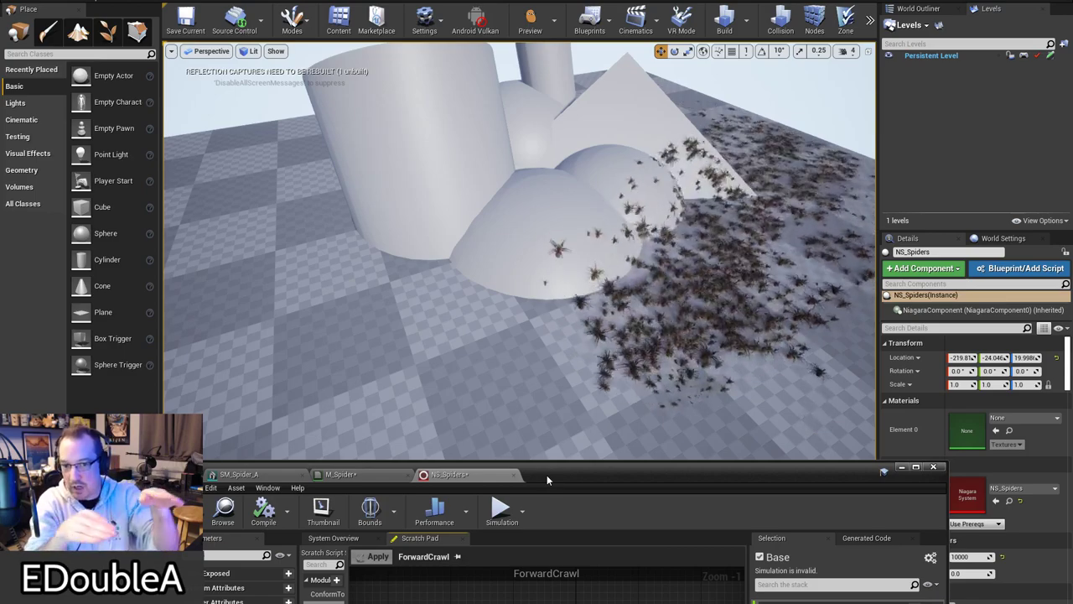
pyautogui.moveTo(547, 474); pyautogui.dragTo(1072, 201)
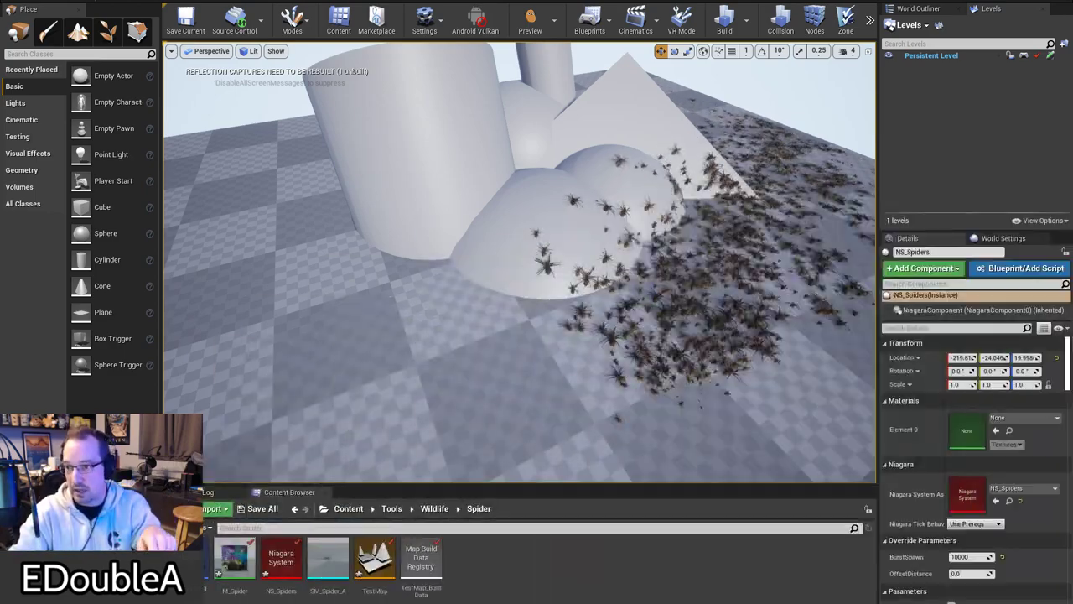
pyautogui.moveTo(1072, 101); pyautogui.dragTo(532, 105)
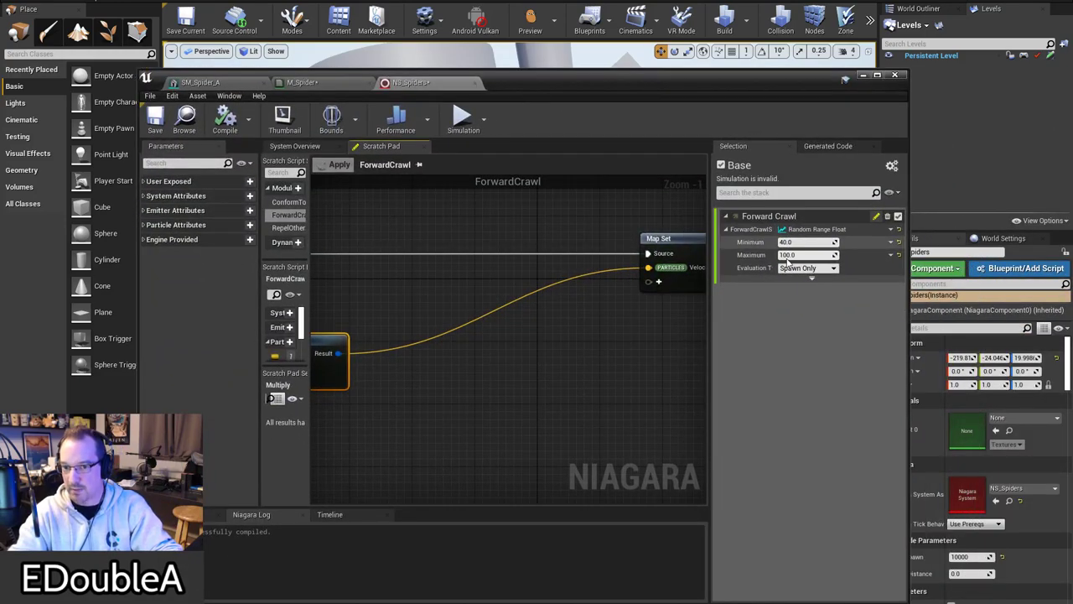
pyautogui.moveTo(780, 95); pyautogui.dragTo(785, 417)
pyautogui.click(803, 564)
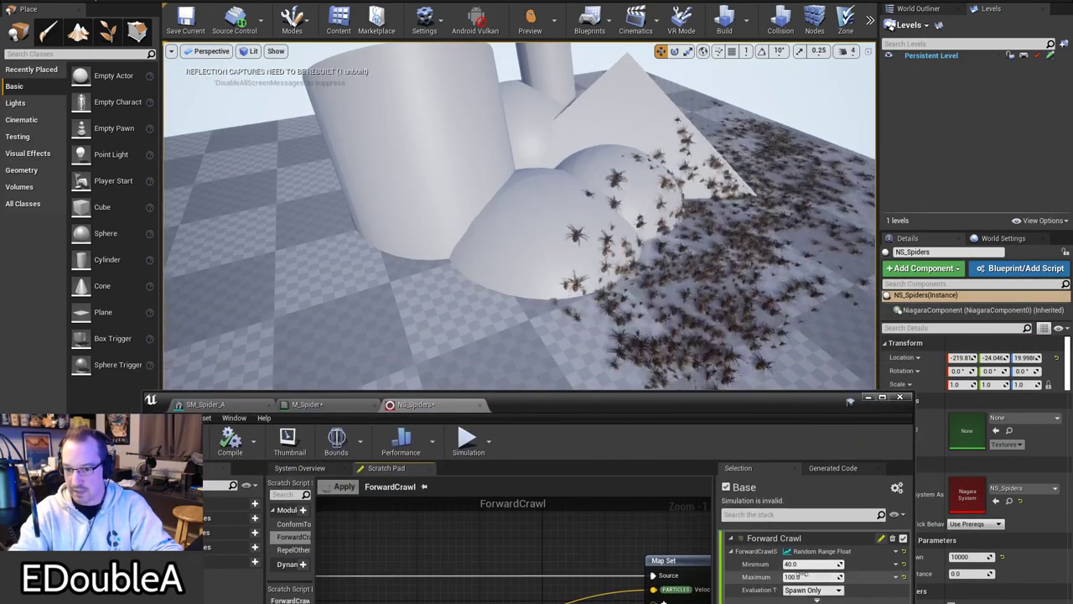
# Step: Return to the emitter stack and disable the Point Attraction Force module
pyautogui.moveTo(667, 397); pyautogui.dragTo(784, 17)
pyautogui.moveTo(463, 218); pyautogui.dragTo(601, 227, button='right')
pyautogui.click(435, 88)
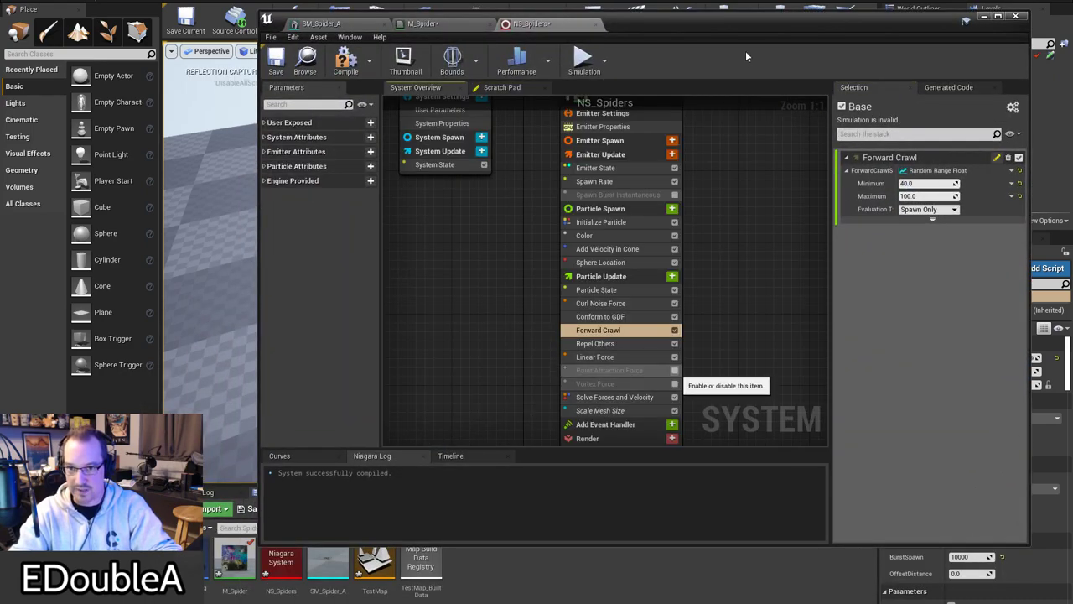
# Step: Try Forward Crawl speed ranges of 100 to 100 and 10 to 20 with the spiders in view
pyautogui.moveTo(756, 24); pyautogui.dragTo(621, 430)
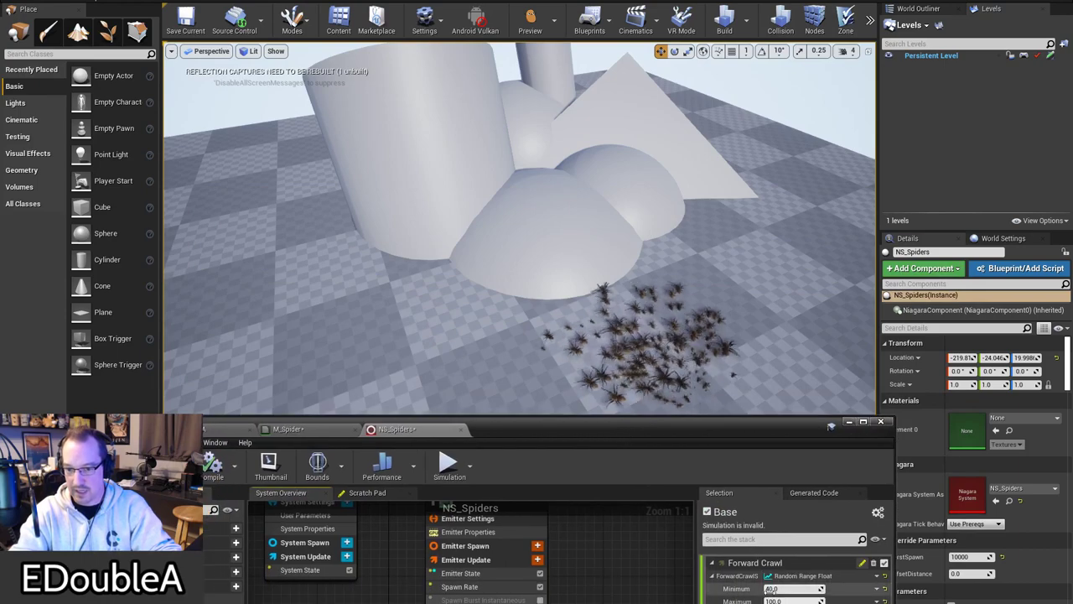
pyautogui.write('100')
pyautogui.press('Return')
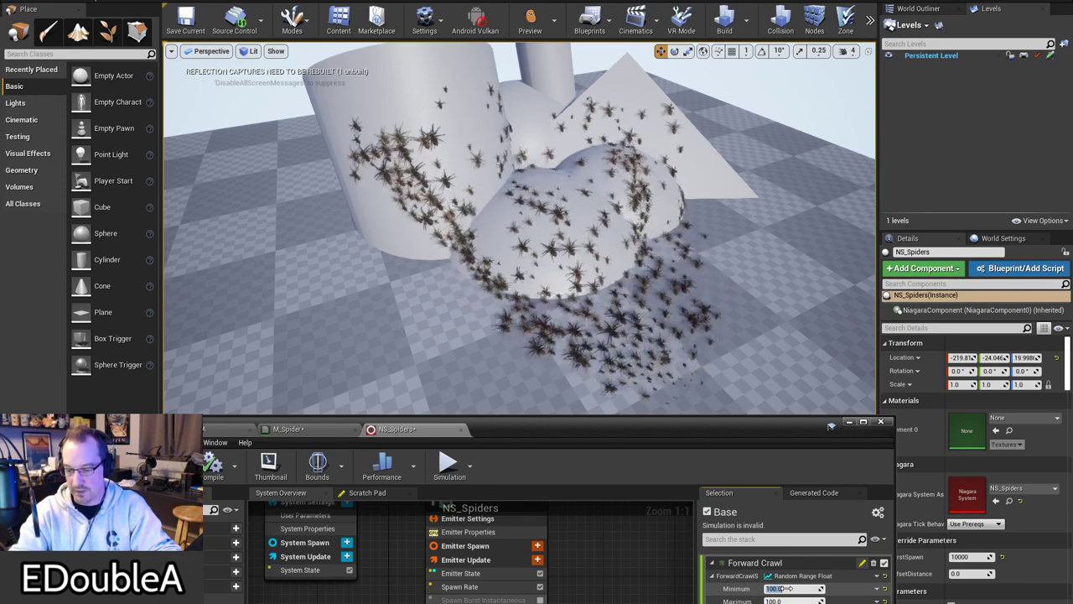
pyautogui.click(803, 599)
pyautogui.write('20')
pyautogui.press('Return')
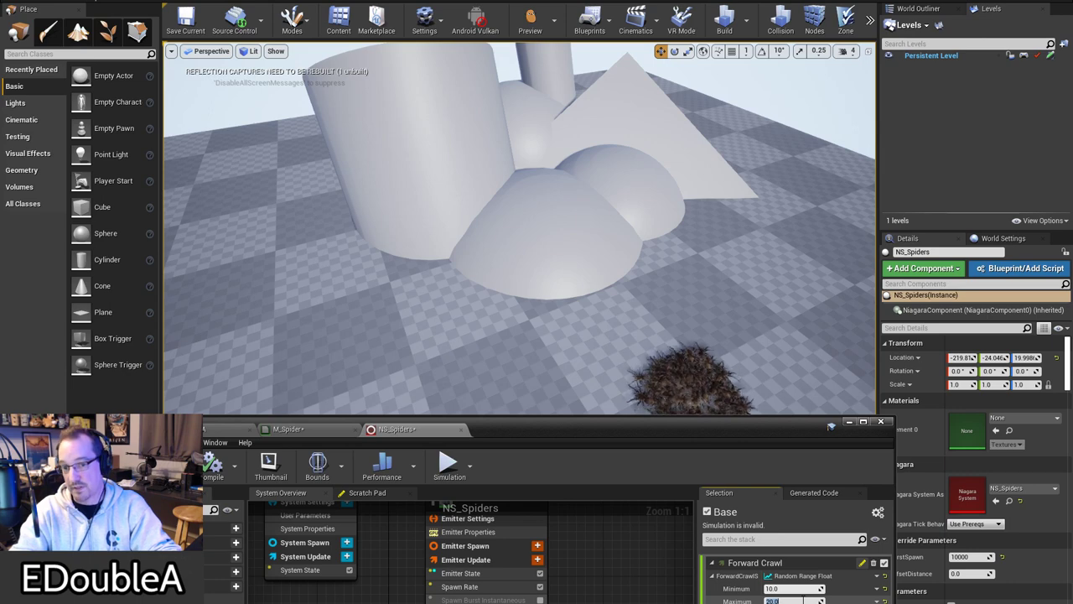
# Step: Set the Forward Crawl speed's Maximum to 100 and its Minimum to 50, after trying a Minimum of 550
pyautogui.press('Tab')
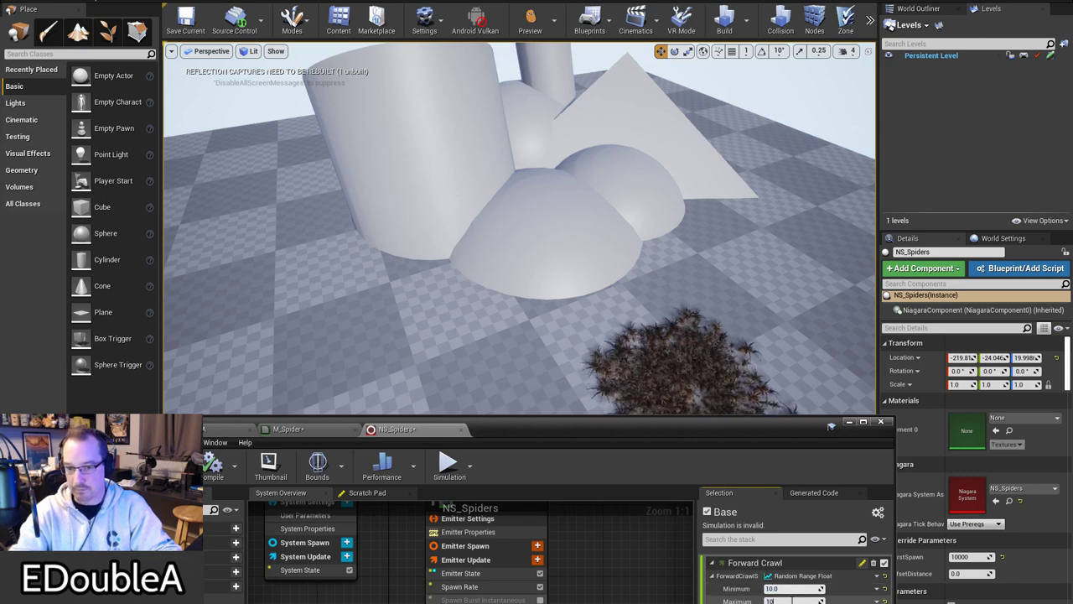
pyautogui.click(788, 588)
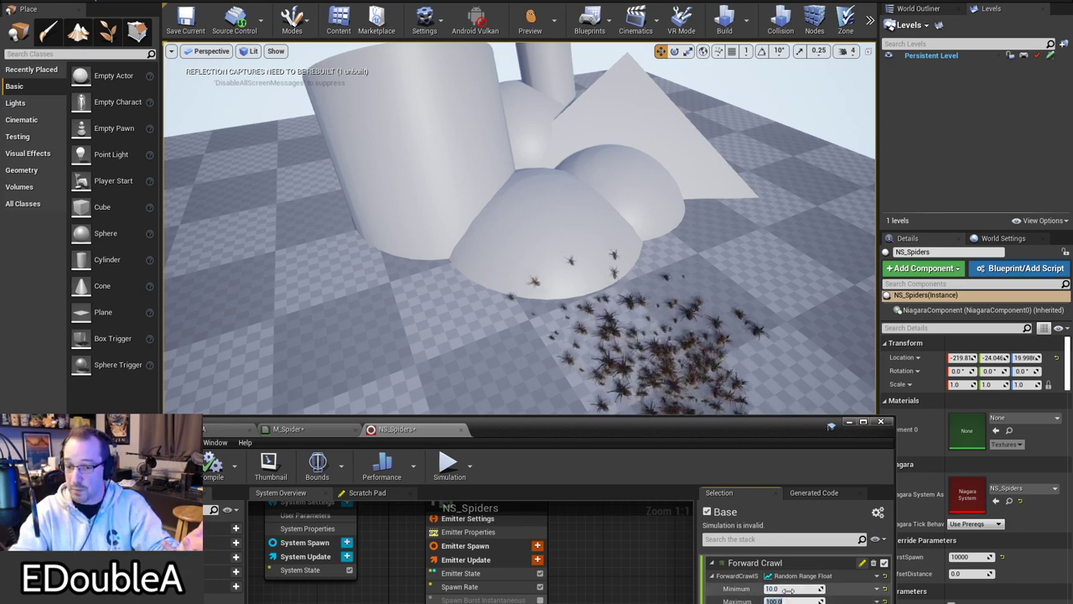
pyautogui.write('550')
pyautogui.press('Return')
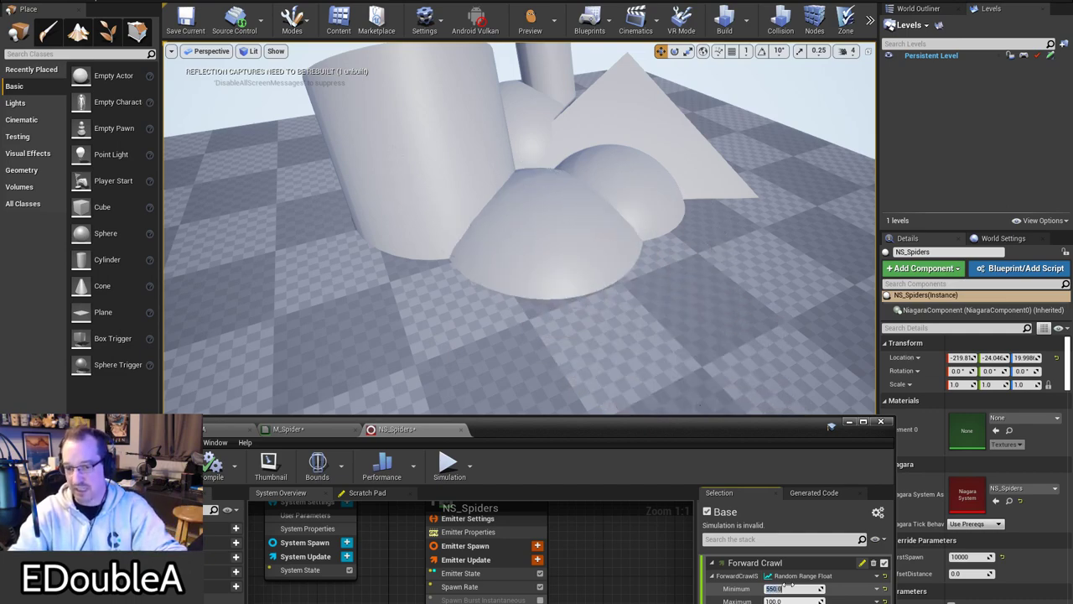
pyautogui.write('50')
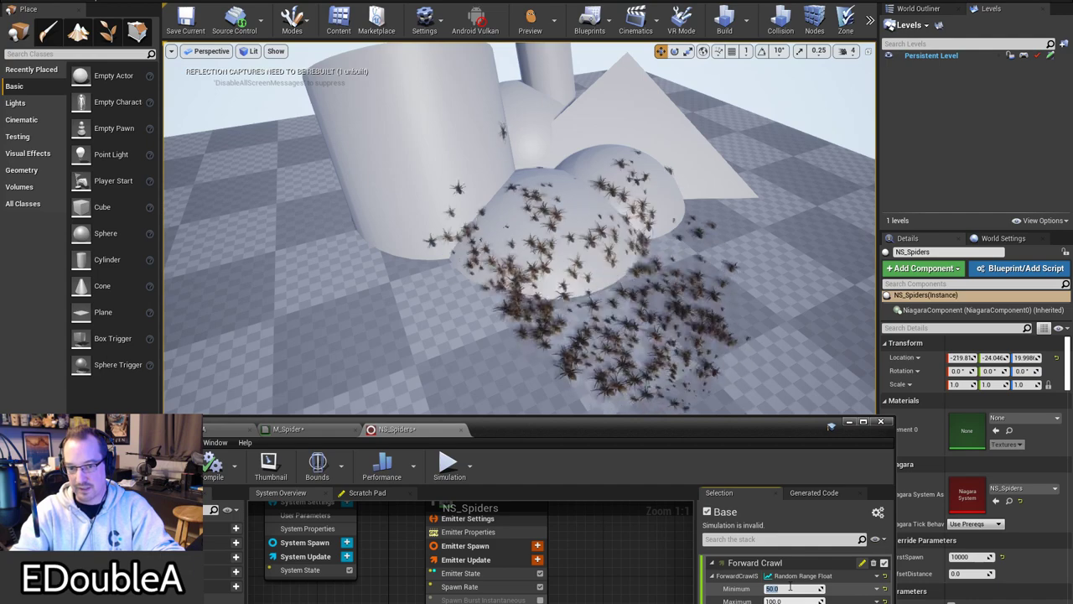
# Step: Compare the spiders' movement across the shapes with the Forward Crawl settings, shifting the editor out of the view and back
pyautogui.moveTo(736, 423); pyautogui.dragTo(1072, 67)
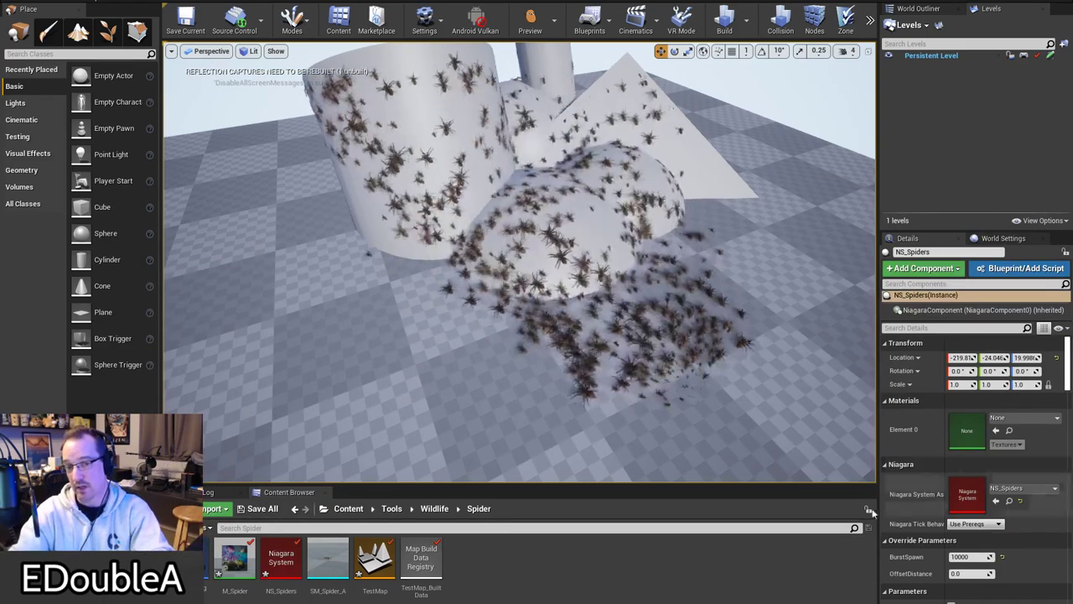
pyautogui.moveTo(1072, 142); pyautogui.dragTo(639, 52)
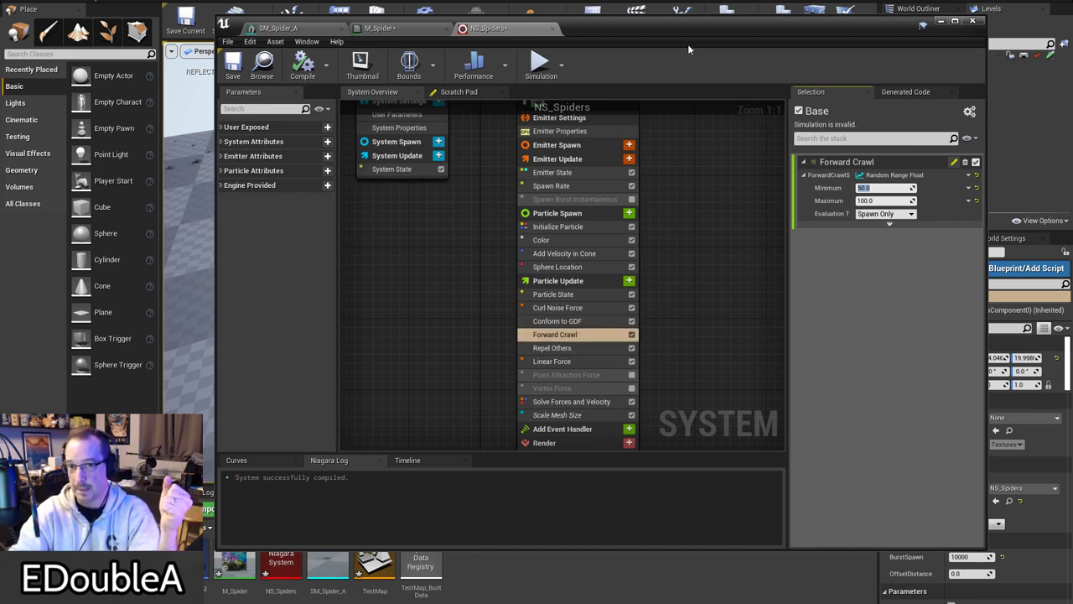
pyautogui.moveTo(554, 22); pyautogui.dragTo(534, 476)
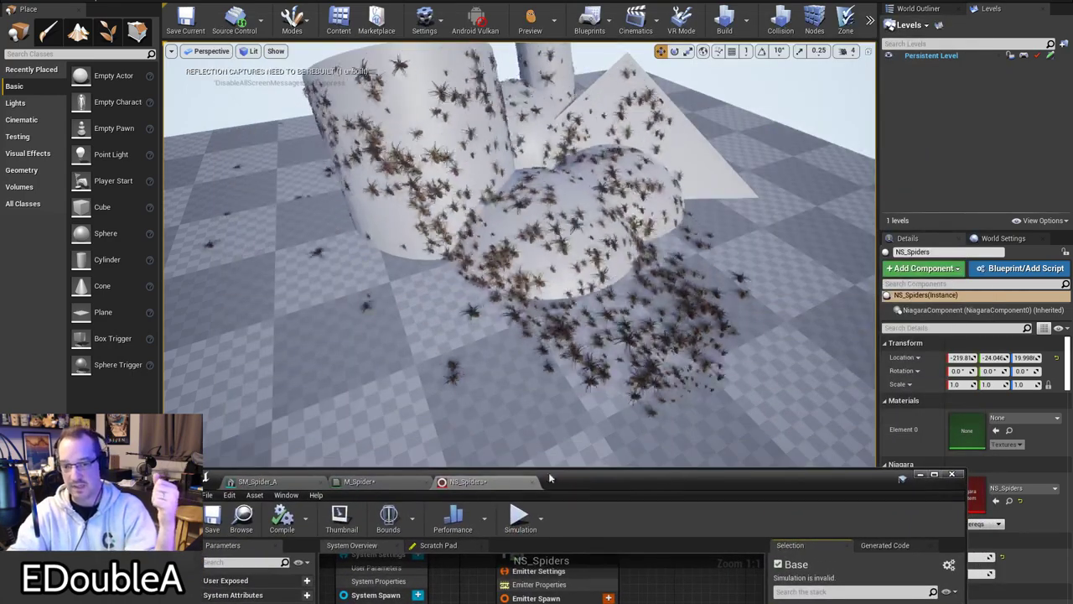
pyautogui.moveTo(666, 474); pyautogui.dragTo(748, 41)
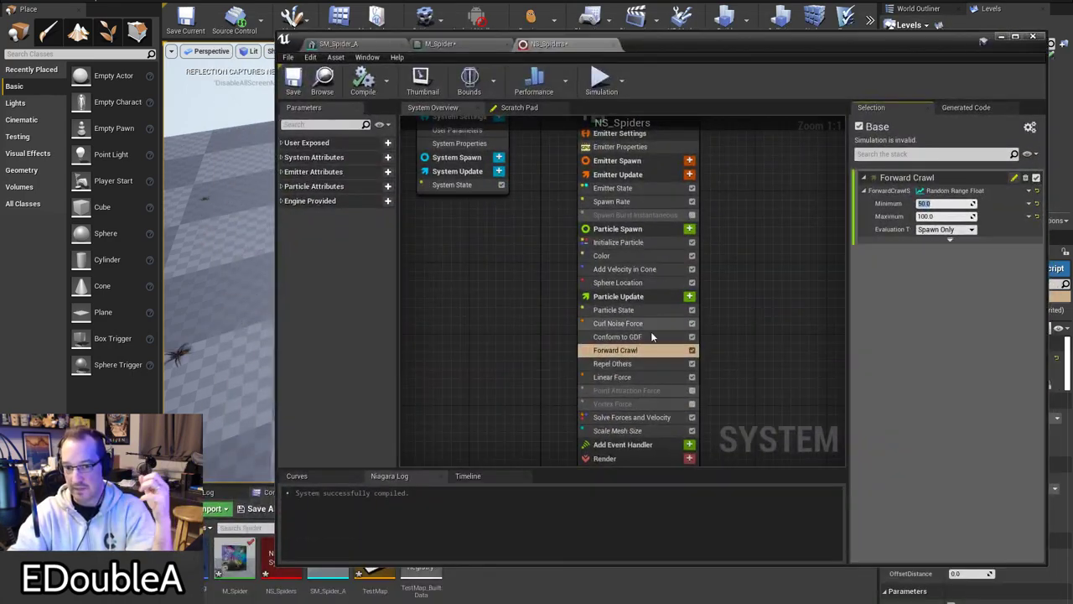
# Step: Show the Repel Others module's settings below the viewport with the spiders in view
pyautogui.click(637, 365)
pyautogui.moveTo(842, 63); pyautogui.dragTo(707, 436)
pyautogui.moveTo(671, 388); pyautogui.dragTo(692, 362, button='right')
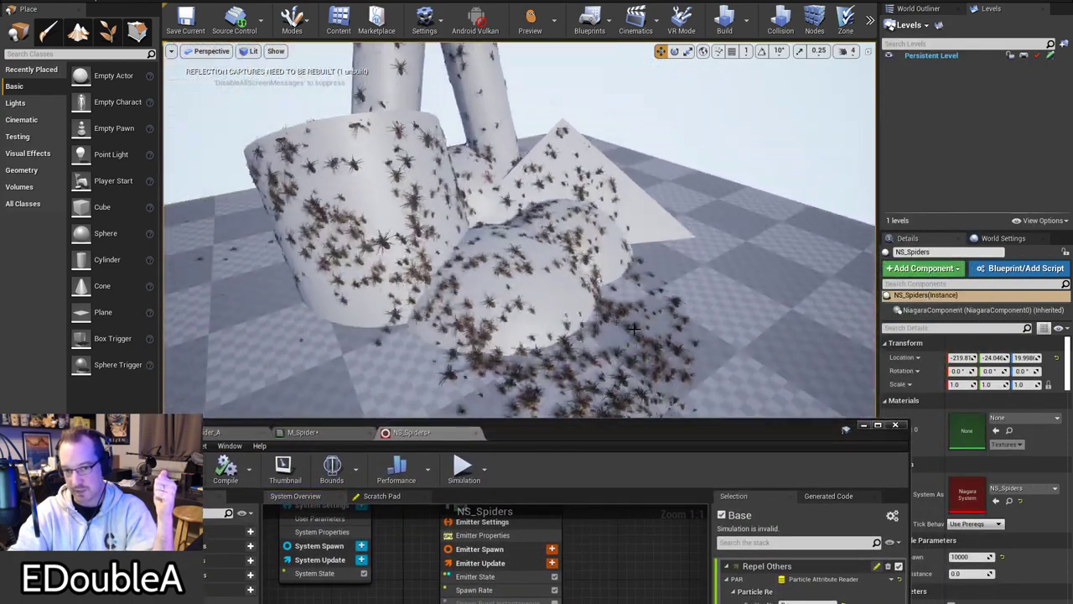
pyautogui.moveTo(698, 436); pyautogui.dragTo(707, 367)
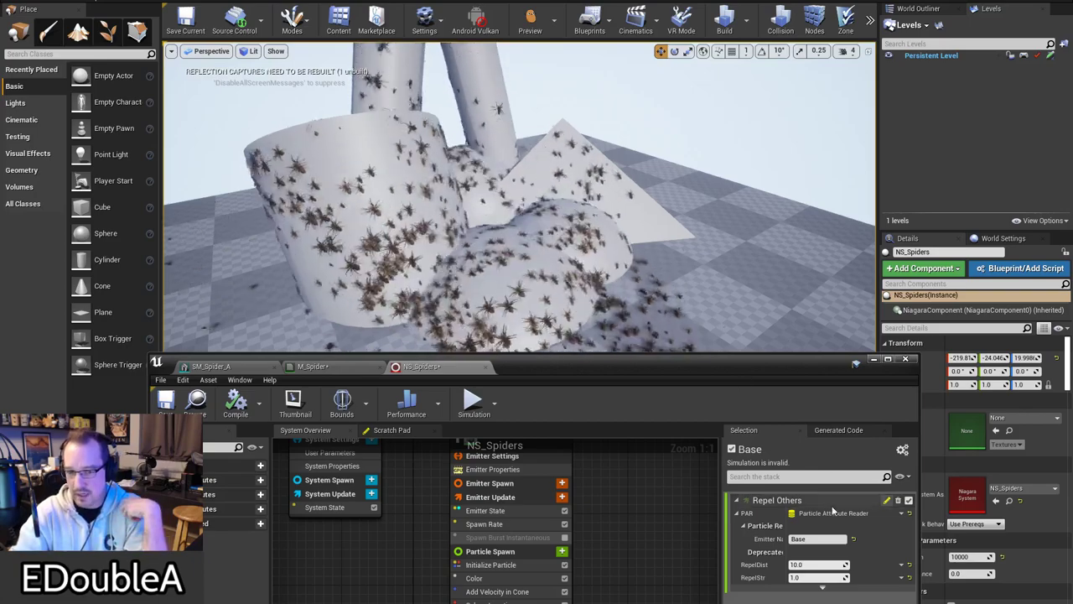
# Step: Set the Repel Others module's RepelDist to 20 and view the spacing between the spiders
pyautogui.click(809, 565)
pyautogui.write('20')
pyautogui.press('Return')
pyautogui.moveTo(714, 306); pyautogui.dragTo(663, 359, button='right')
pyautogui.moveTo(724, 297)
pyautogui.mouseDown(button='right')
pyautogui.moveTo(714, 304)
pyautogui.moveTo(735, 293)
pyautogui.mouseUp(button='right')
pyautogui.moveTo(702, 364); pyautogui.dragTo(702, 400)
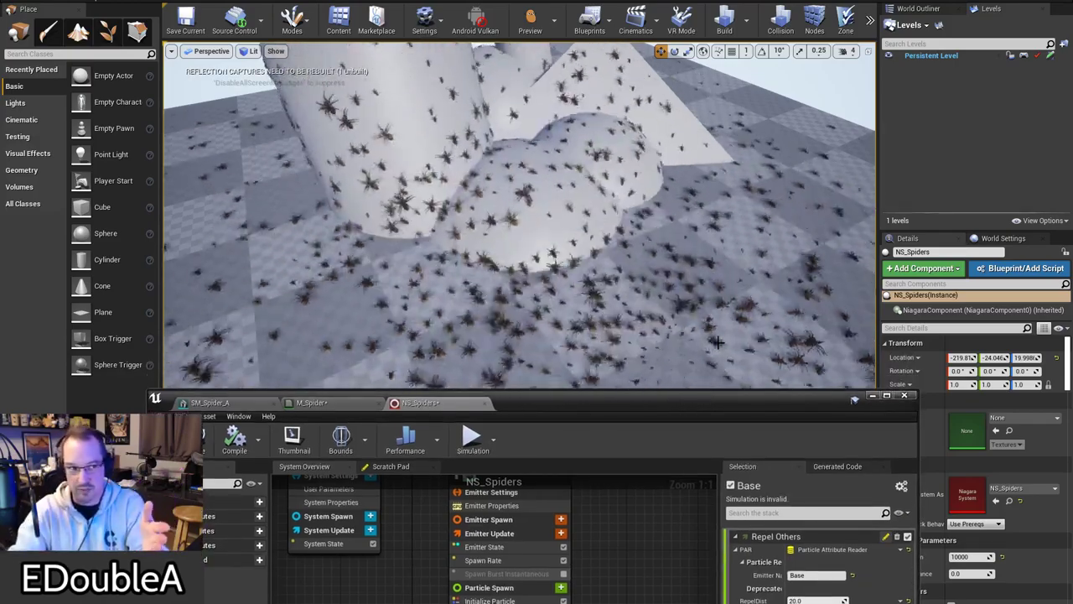
# Step: Try a RepelDist of 30 in the Repel Others module and view the spacing between the spiders on the floor
pyautogui.moveTo(838, 402); pyautogui.dragTo(854, 343)
pyautogui.click(828, 541)
pyautogui.write('30')
pyautogui.press('Return')
pyautogui.moveTo(735, 233); pyautogui.dragTo(783, 270, button='right')
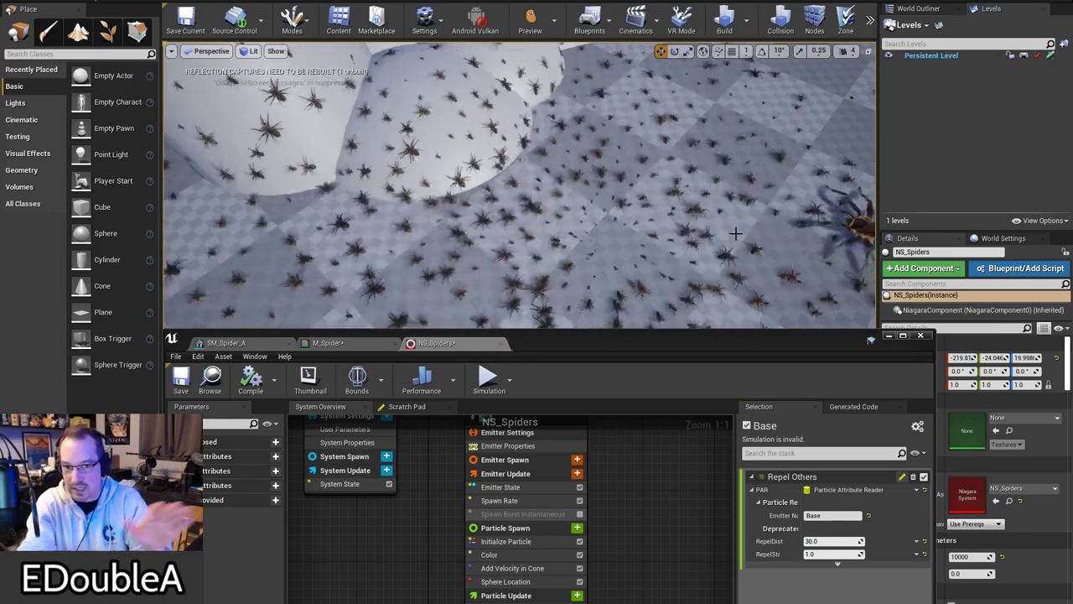
# Step: Set the Repel Others module's RepelDist to 10
pyautogui.click(819, 541)
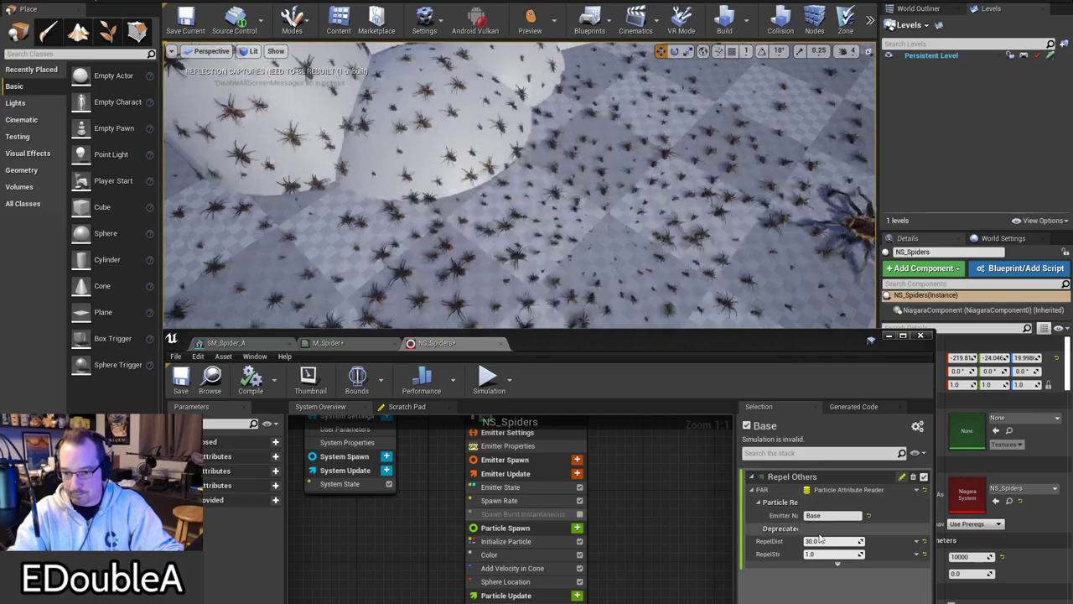
pyautogui.write('10')
pyautogui.press('Return')
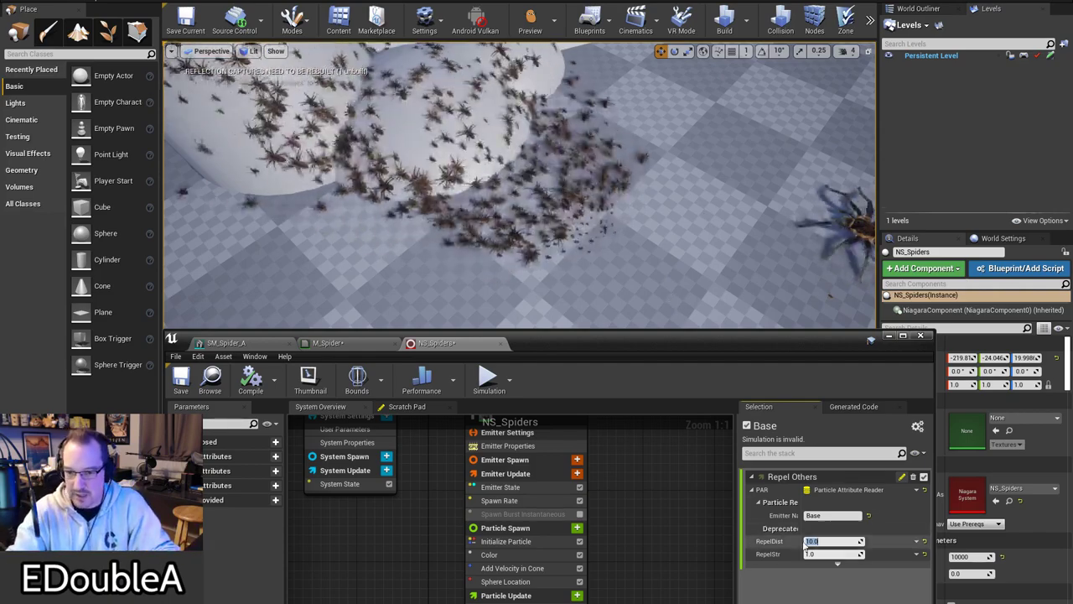
# Step: Try a RepelStr of 2 in the Repel Others module and look at the spiders up close
pyautogui.click(824, 554)
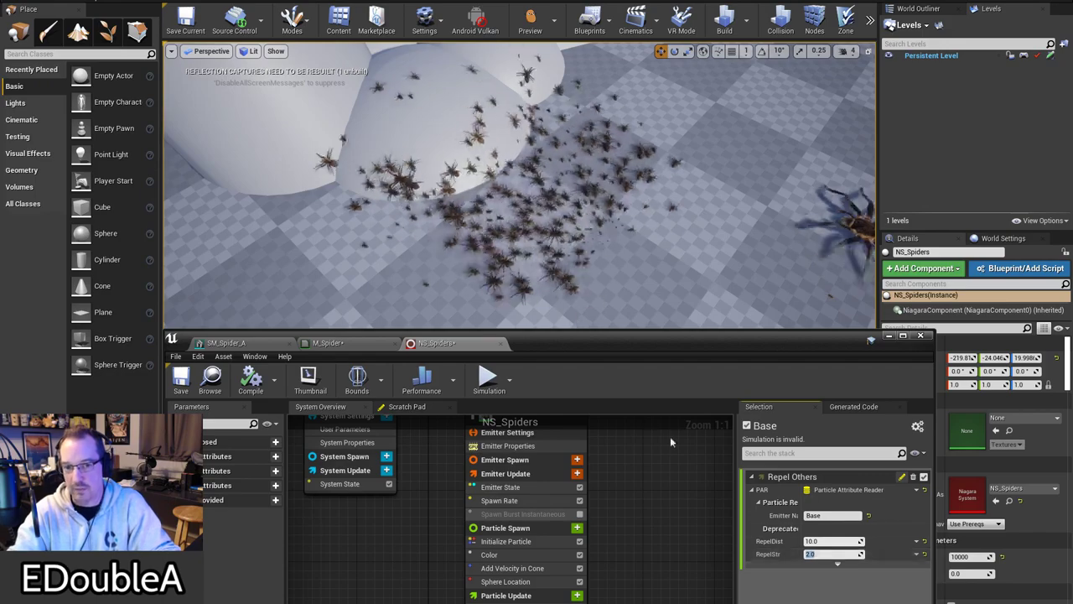
pyautogui.press('w')
pyautogui.moveTo(627, 212); pyautogui.dragTo(627, 212, button='right')
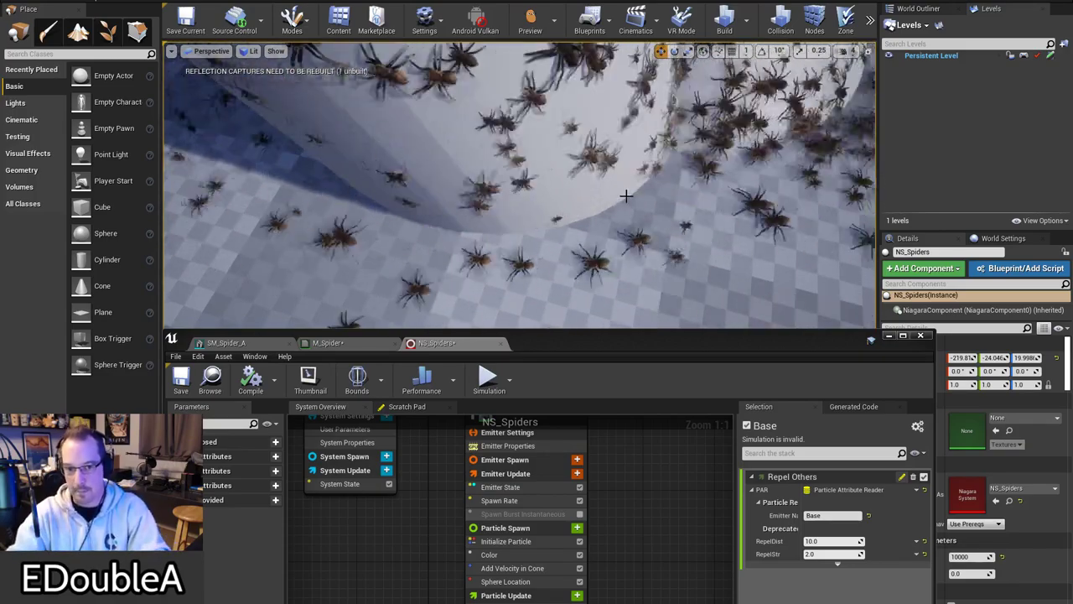
# Step: Set the Repel Others module's RepelStr to 10 and view the spiders' spacing up close and across the shapes
pyautogui.click(819, 554)
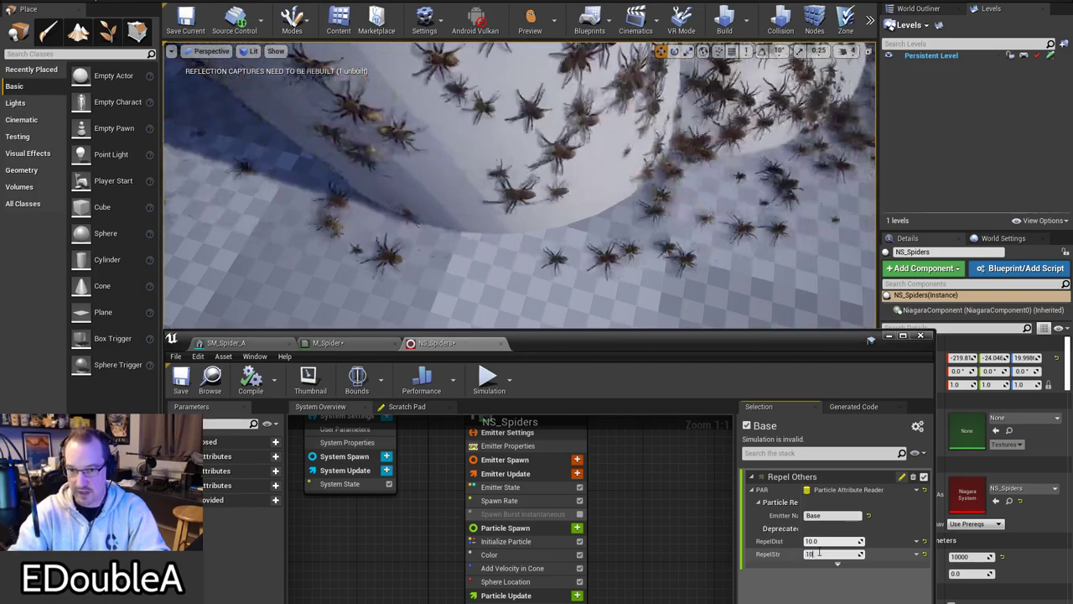
pyautogui.write('10.0')
pyautogui.press('Return')
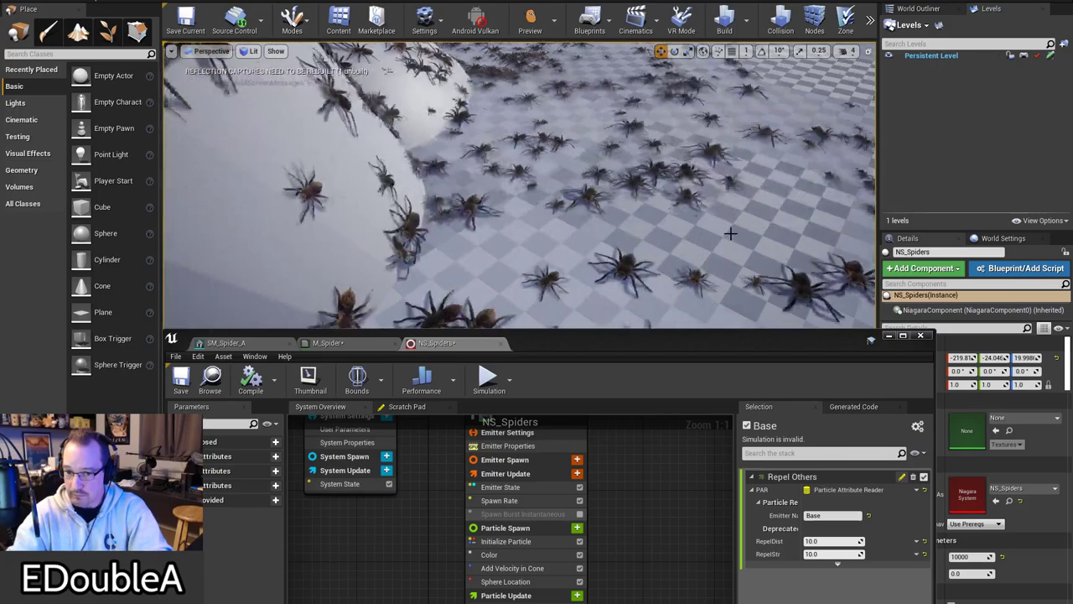
pyautogui.moveTo(685, 342)
pyautogui.mouseDown()
pyautogui.moveTo(685, 320)
pyautogui.moveTo(704, 333)
pyautogui.mouseUp()
pyautogui.moveTo(754, 219)
pyautogui.mouseDown(button='right')
pyautogui.moveTo(757, 206)
pyautogui.moveTo(750, 212)
pyautogui.mouseUp(button='right')
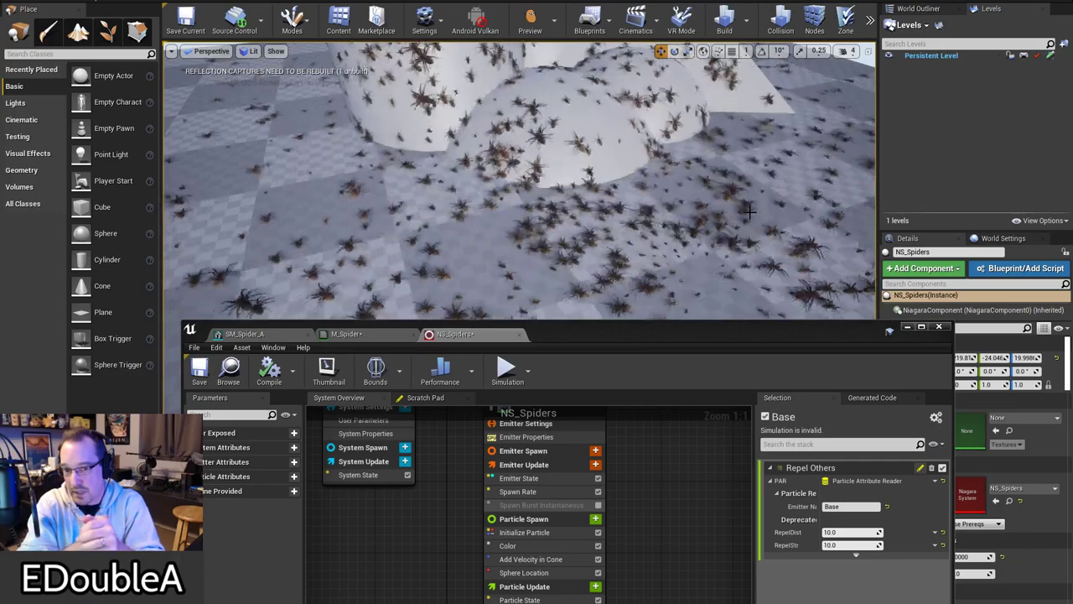
pyautogui.moveTo(748, 213); pyautogui.dragTo(748, 216, button='right')
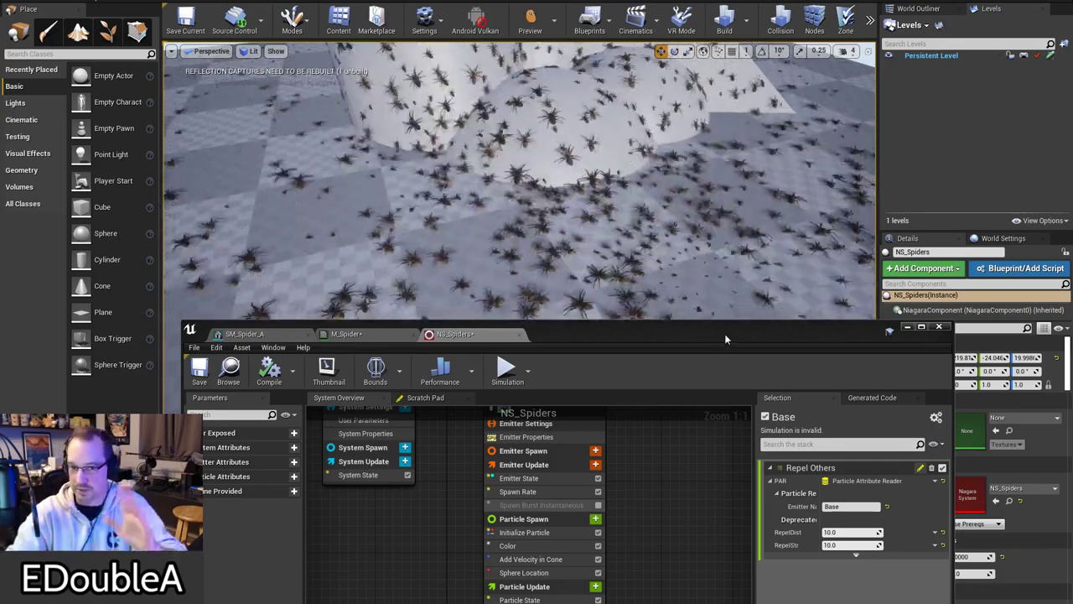
# Step: Bring the Niagara editor back over the viewport and open the Repel Others module's scratch pad script
pyautogui.moveTo(726, 339); pyautogui.dragTo(781, 48)
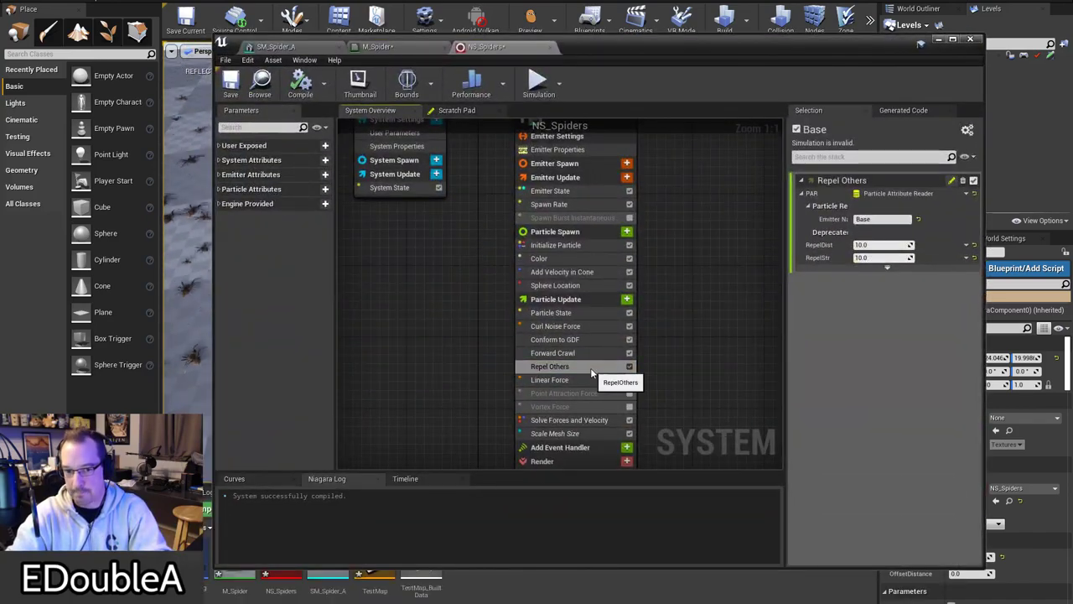
pyautogui.click(463, 112)
pyautogui.moveTo(523, 267); pyautogui.dragTo(690, 261, button='right')
pyautogui.click(389, 111)
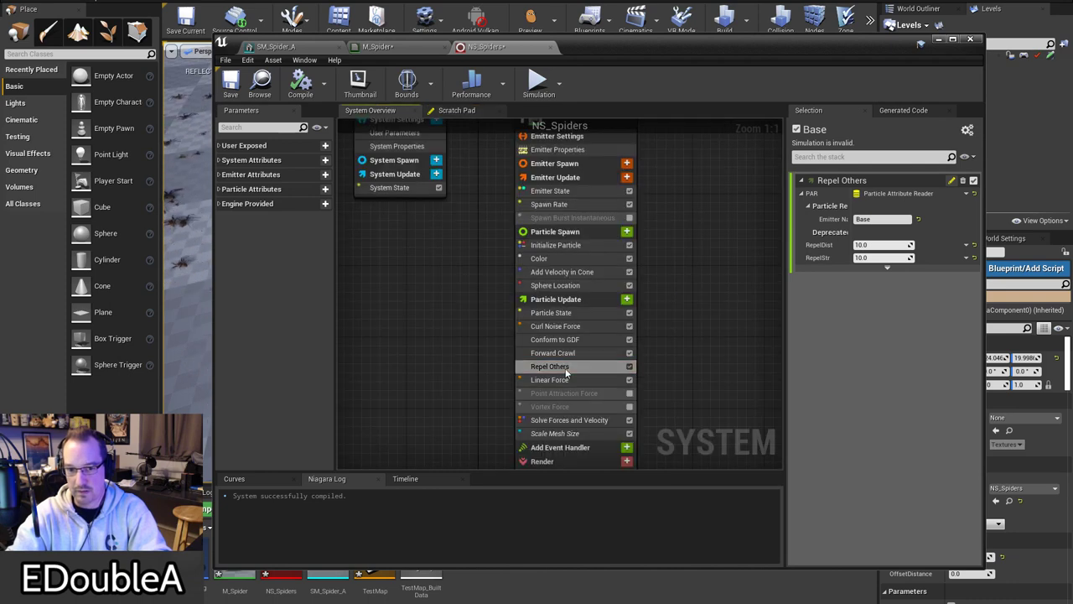
pyautogui.doubleClick(563, 367)
pyautogui.scroll(-3, 434, 322)
pyautogui.scroll(-2, 664, 337)
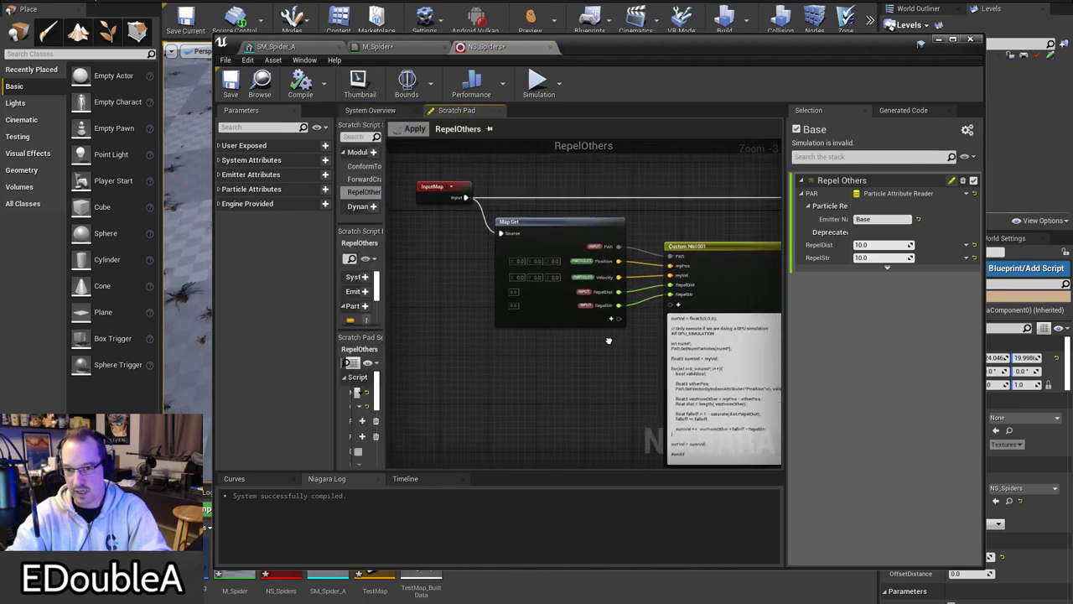
# Step: Examine the RepelOthers graph, following the PAR input from the Map Get node into the Custom HLSL node
pyautogui.moveTo(666, 342); pyautogui.dragTo(757, 320, button='right')
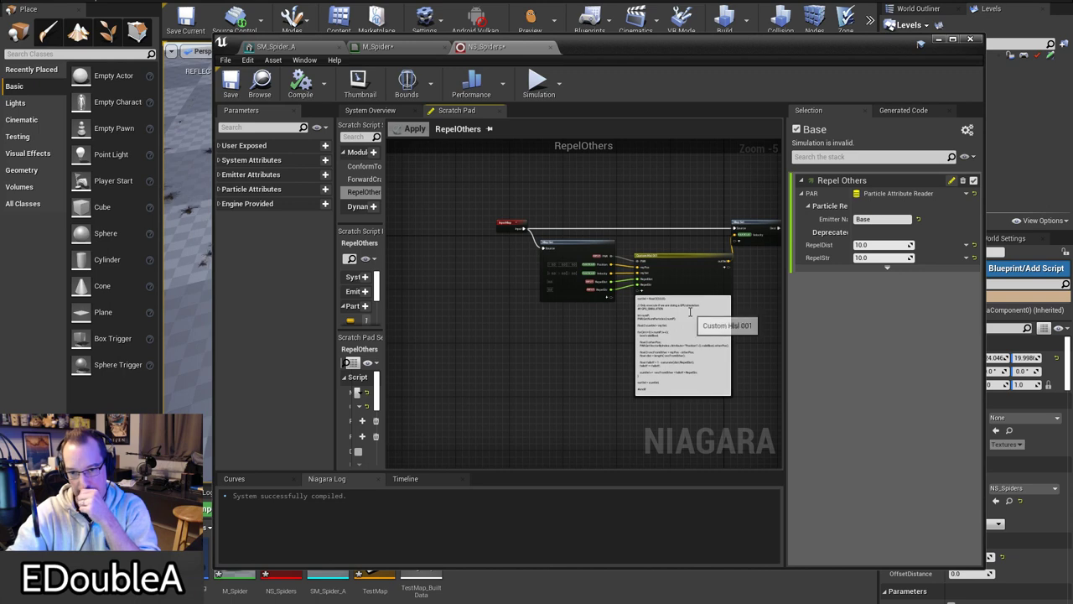
pyautogui.scroll(2, 589, 312)
pyautogui.moveTo(614, 329); pyautogui.dragTo(585, 380, button='right')
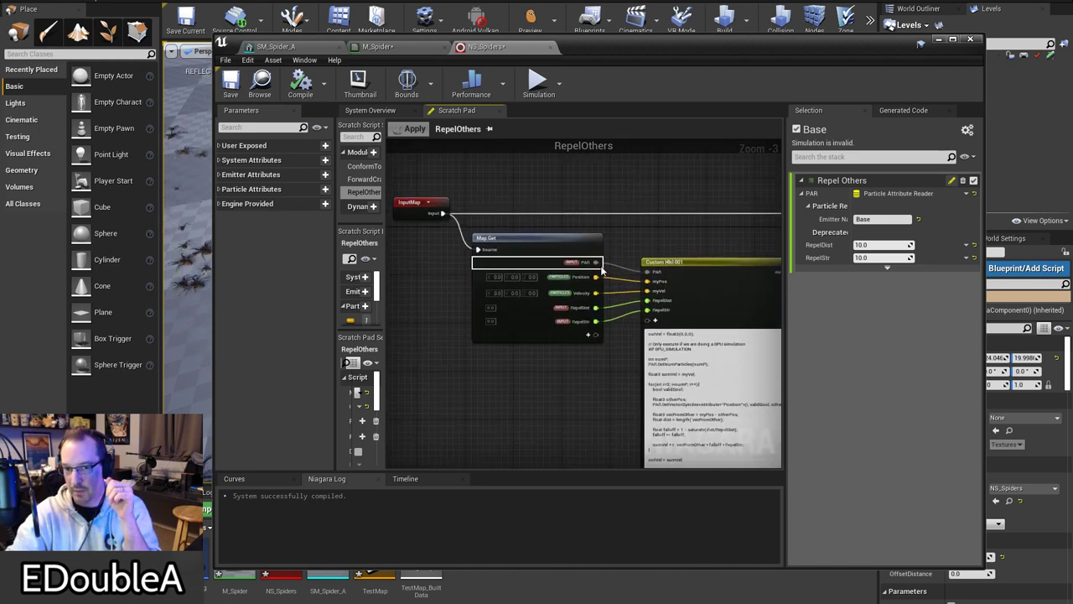
pyautogui.moveTo(621, 251); pyautogui.dragTo(595, 210, button='right')
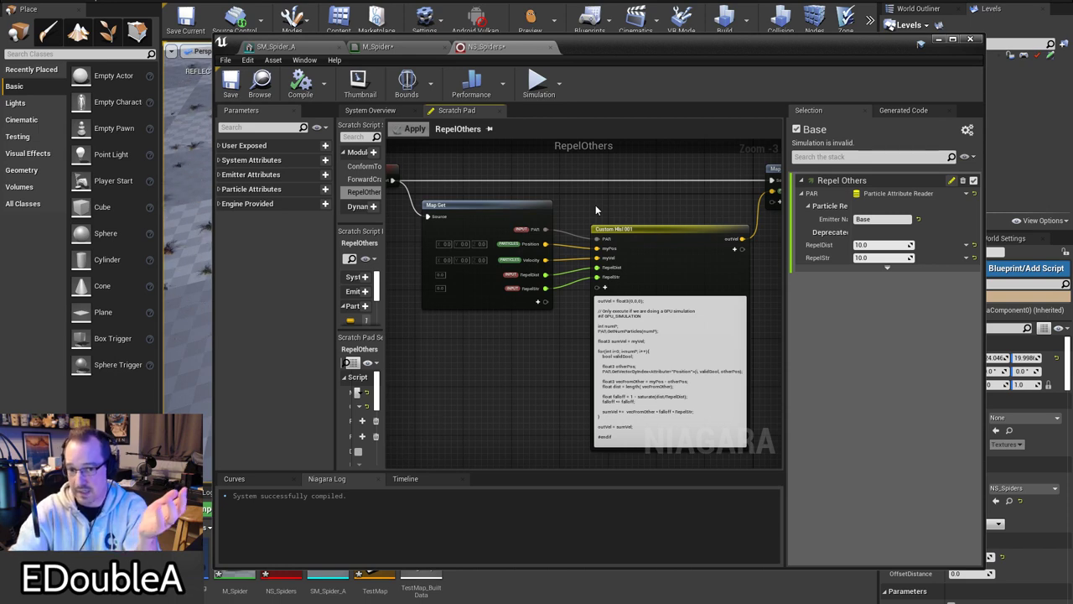
pyautogui.moveTo(550, 228)
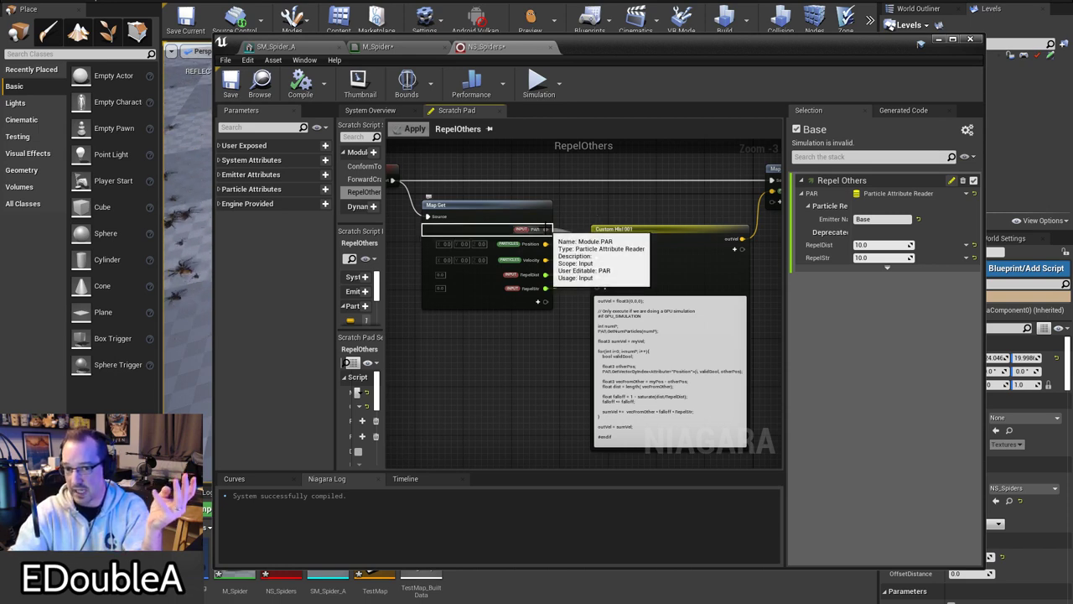
pyautogui.moveTo(546, 228); pyautogui.dragTo(577, 231)
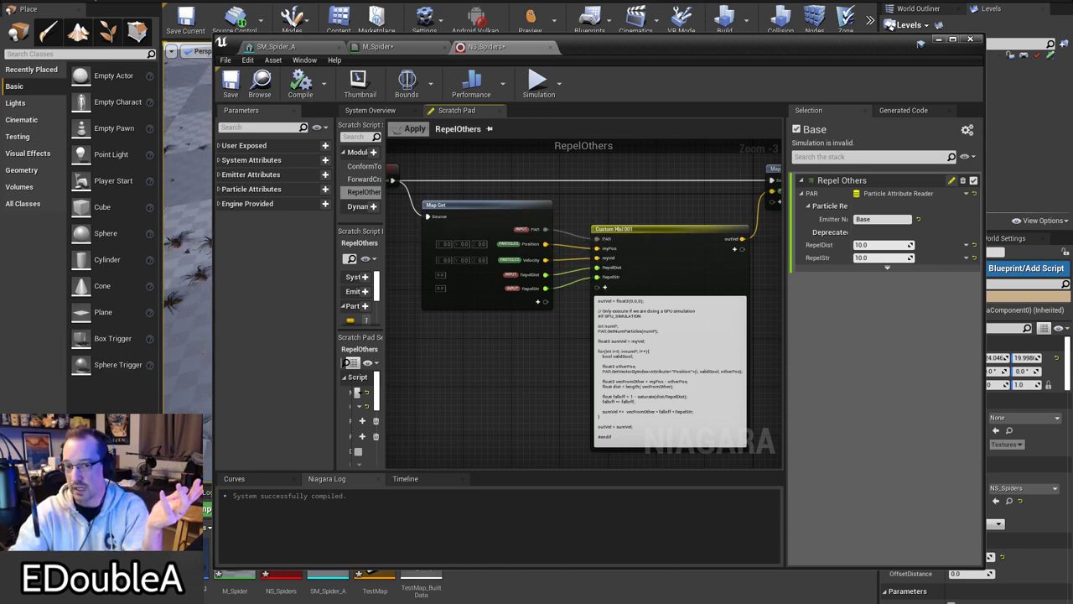
pyautogui.moveTo(623, 212); pyautogui.dragTo(537, 180, button='right')
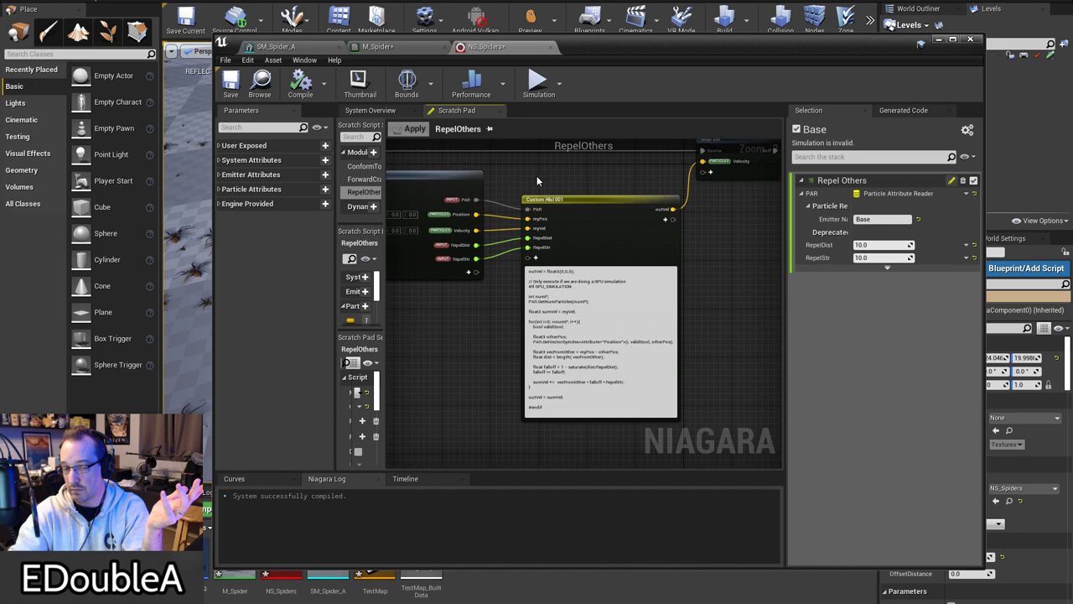
pyautogui.click(685, 425)
pyautogui.click(720, 338)
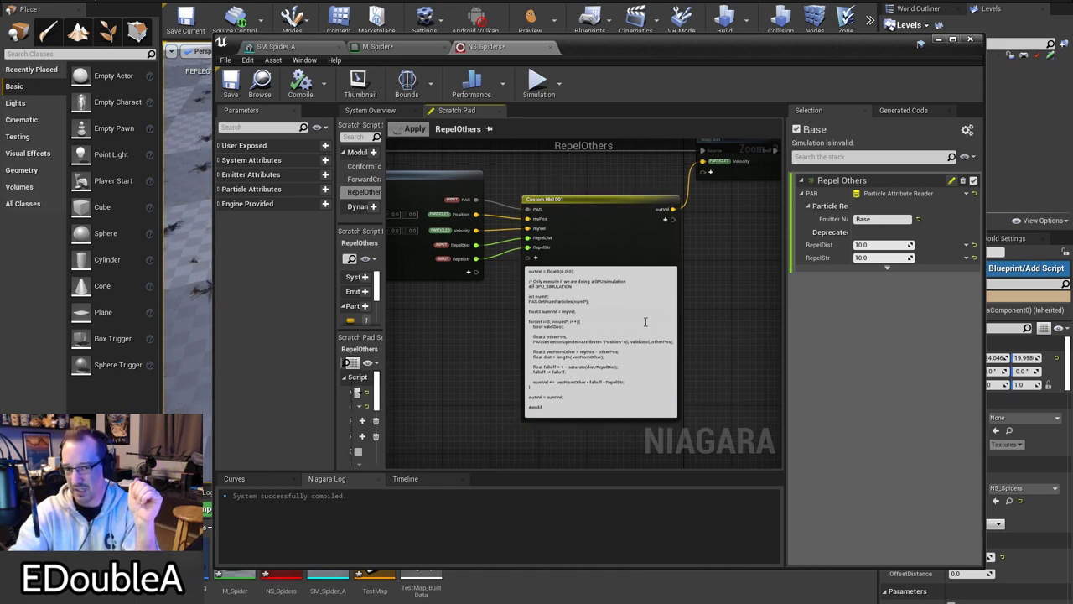
# Step: Copy all the Custom HLSL code of RepelOthers and paste it over the existing text in Sublime Text's untitled file
pyautogui.moveTo(463, 340); pyautogui.dragTo(492, 354, button='right')
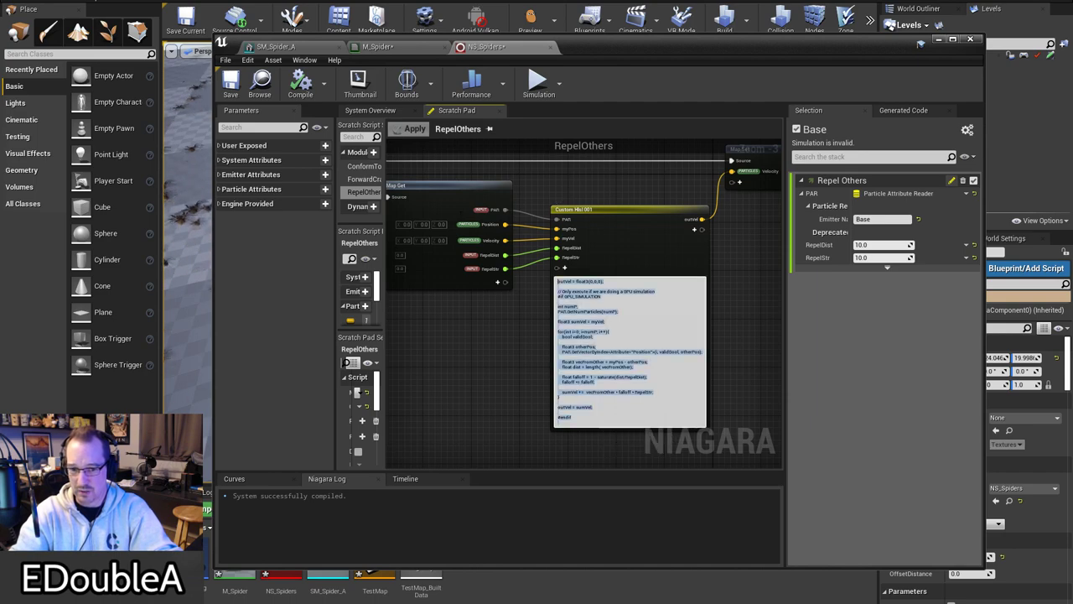
pyautogui.click(472, 375)
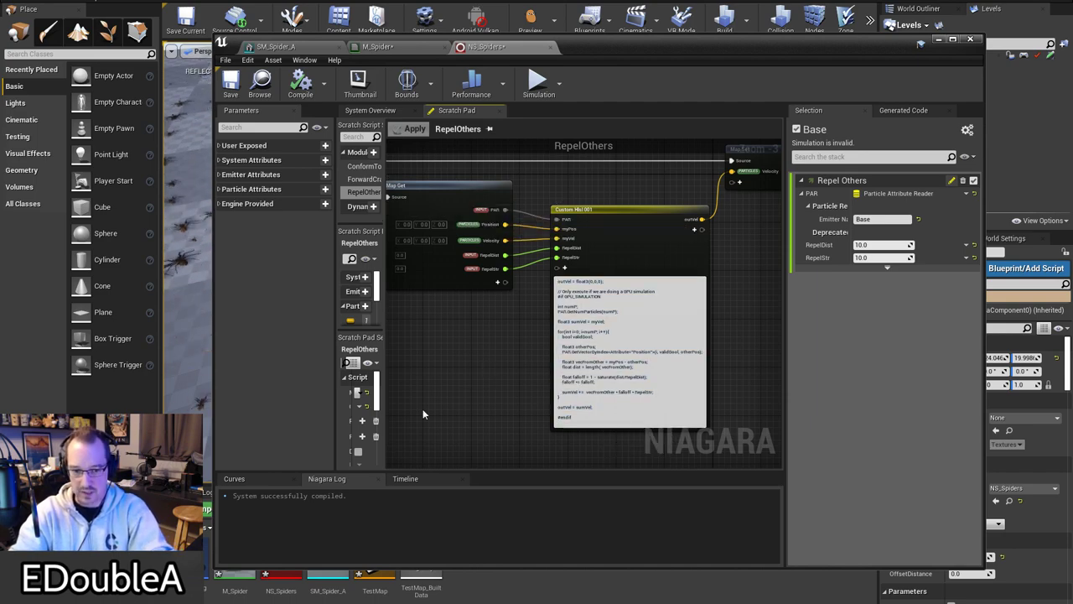
pyautogui.moveTo(598, 50); pyautogui.dragTo(1072, 92)
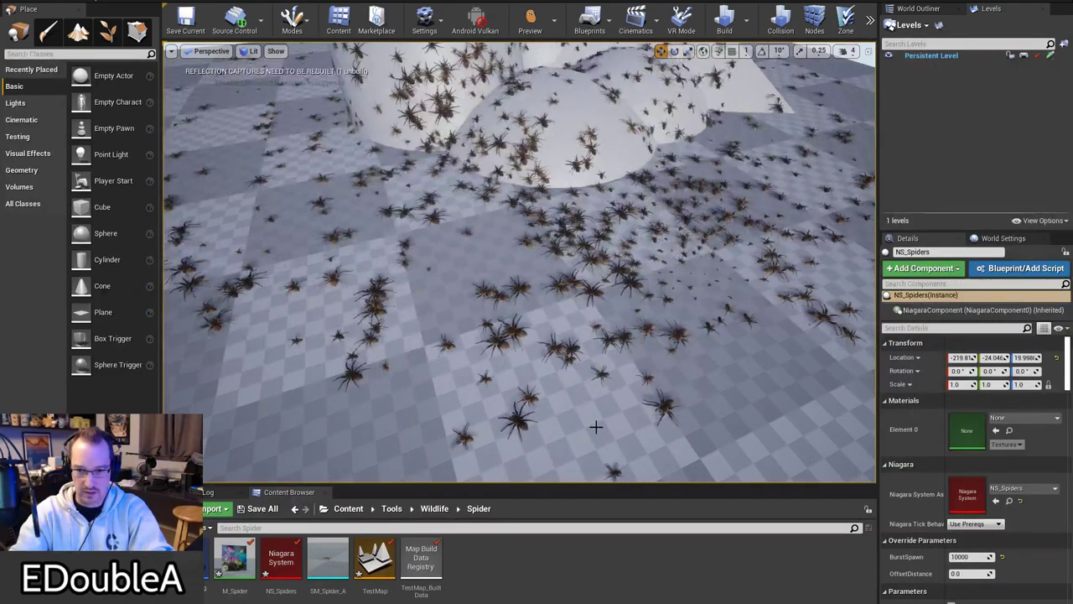
pyautogui.hotkey('alt', 'Tab')
pyautogui.hotkey('ctrl', 'a')
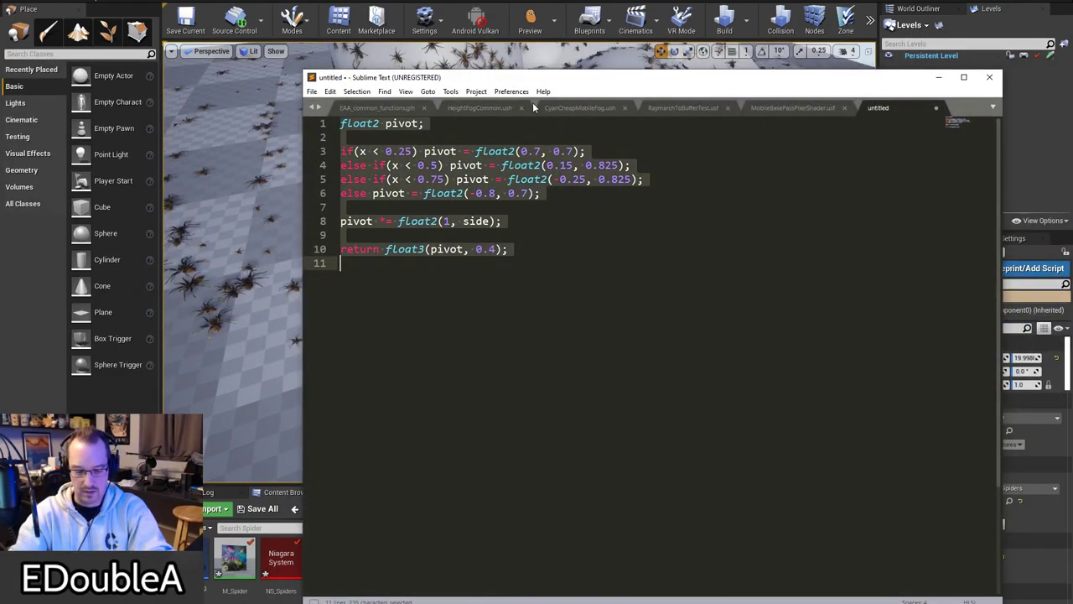
pyautogui.write('outVel = float3(0,0,0);  // Only execute if we are doing a GPU simulation #if GPU_SIMULATION  int numP; PAR.GetNumParticles(numP);  float3 sumVel = myVel;  for(int i=0; i<numP; i++){ \tbool validBool;  \tfloat3 otherPos; \tPAR.GetVectorByIndex<Attribute="Position">(i, validBool, otherPos);  \tfloat3 vecFromOther = myPos - otherPos; \tfloat dist = length( vecFromOther);  \tfloat falloff = 1 - saturate(dist/RepelDist); \tfalloff *= falloff;  \tsumVel +=  vecFromOther * falloff * RepelStr; }  outVel = sumVel;  #endif')
# Step: Return to the RepelOthers graph in the Niagara editor and examine the Custom HLSL node's inputs and its outVel connection to Map Set's Velocity
pyautogui.moveTo(1072, 142); pyautogui.dragTo(646, 37)
pyautogui.moveTo(477, 280); pyautogui.dragTo(605, 357, button='right')
pyautogui.scroll(2, 595, 313)
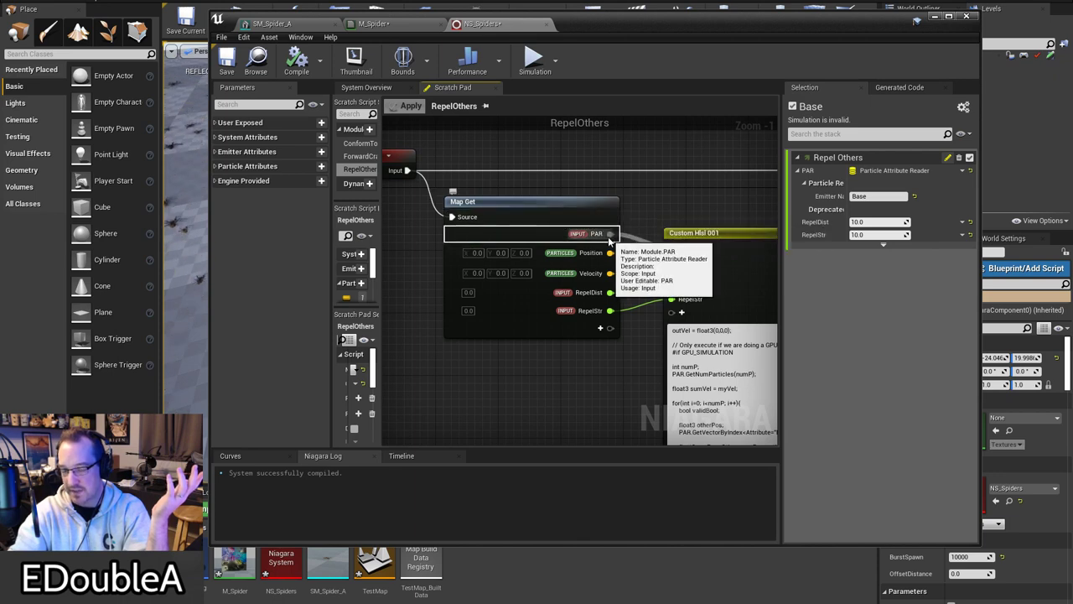
pyautogui.moveTo(708, 217); pyautogui.dragTo(641, 195, button='right')
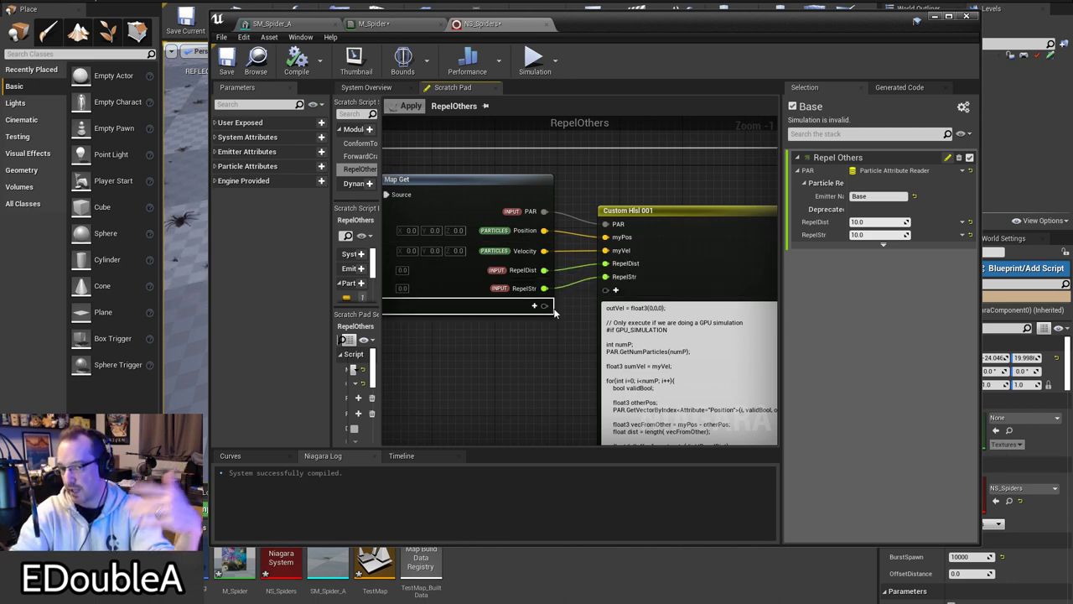
pyautogui.moveTo(663, 191); pyautogui.dragTo(545, 184, button='right')
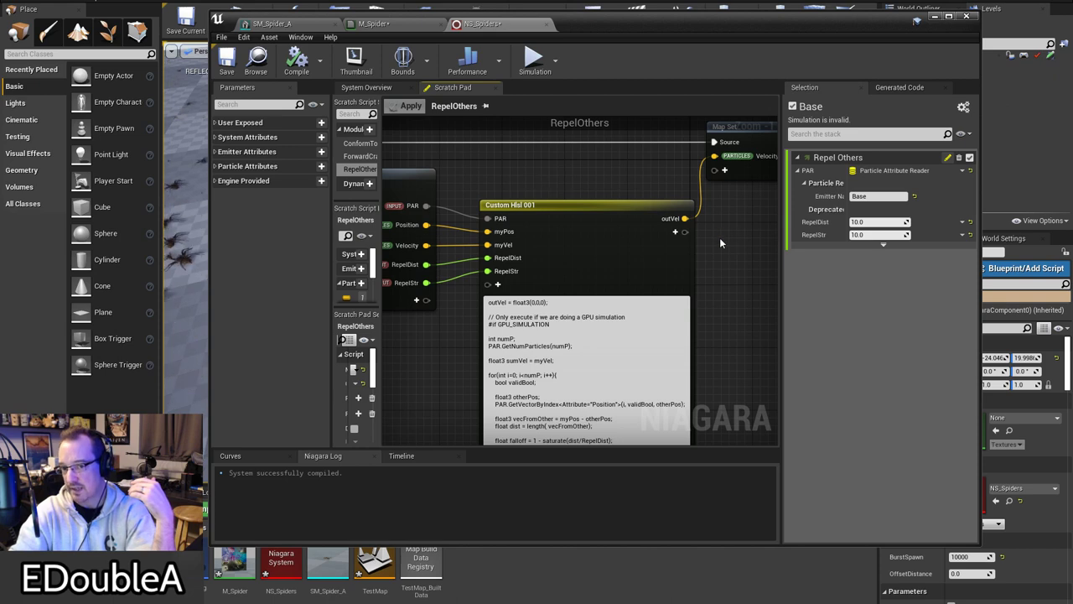
pyautogui.click(643, 203)
pyautogui.moveTo(638, 182); pyautogui.dragTo(542, 205, button='right')
pyautogui.click(693, 197)
pyautogui.moveTo(654, 257); pyautogui.dragTo(777, 183, button='right')
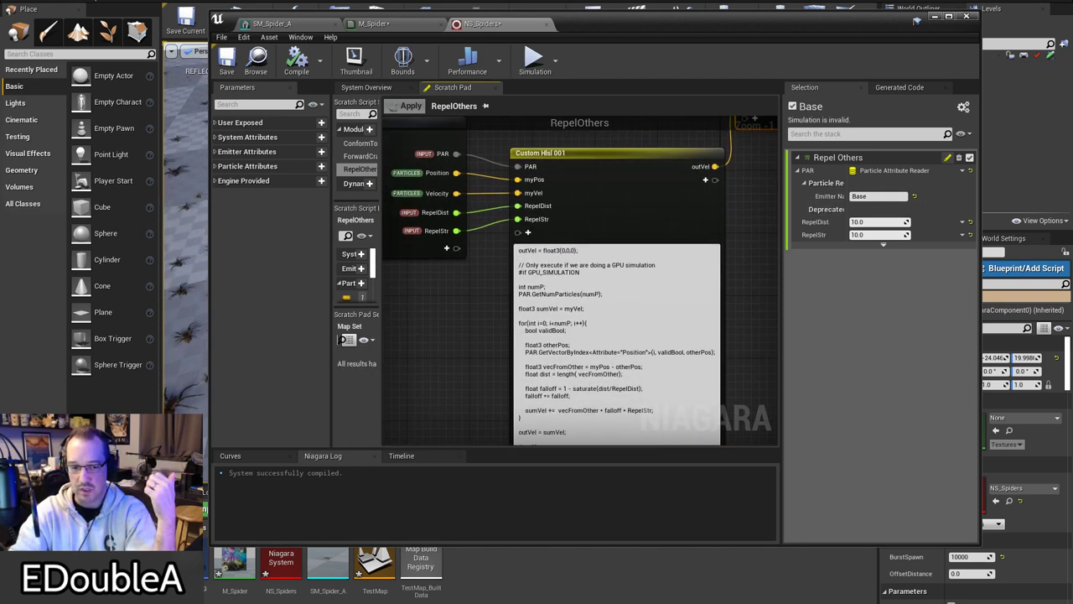
# Step: Switch to Sublime Text and examine the particle for loop, highlighting the otherPos declaration and the PAR.GetVectorByIndex position lookup
pyautogui.hotkey('alt', 'Tab')
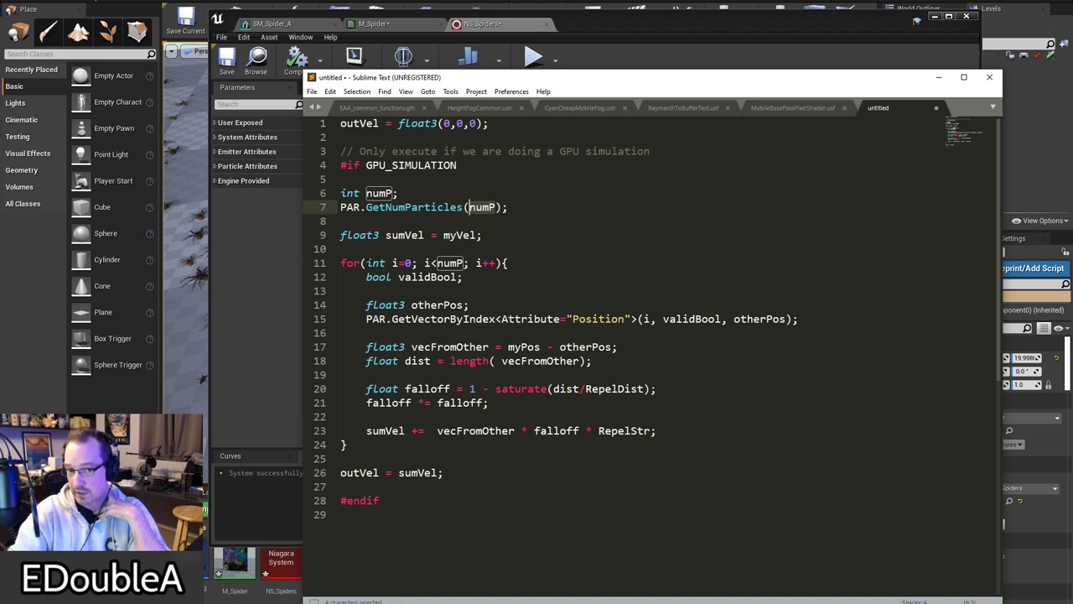
pyautogui.moveTo(341, 266); pyautogui.dragTo(347, 445)
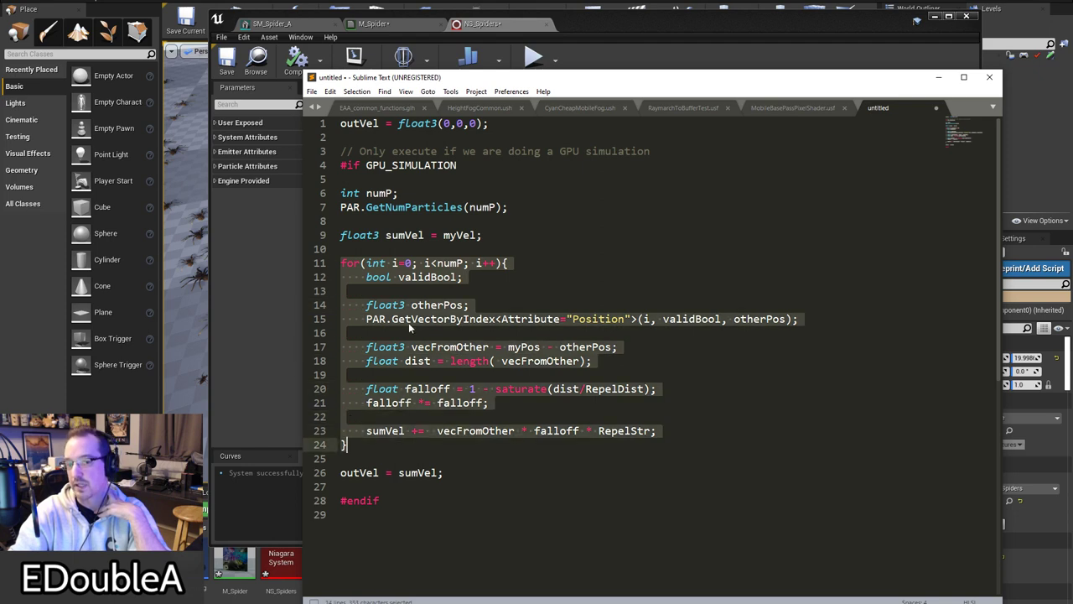
pyautogui.click(512, 264)
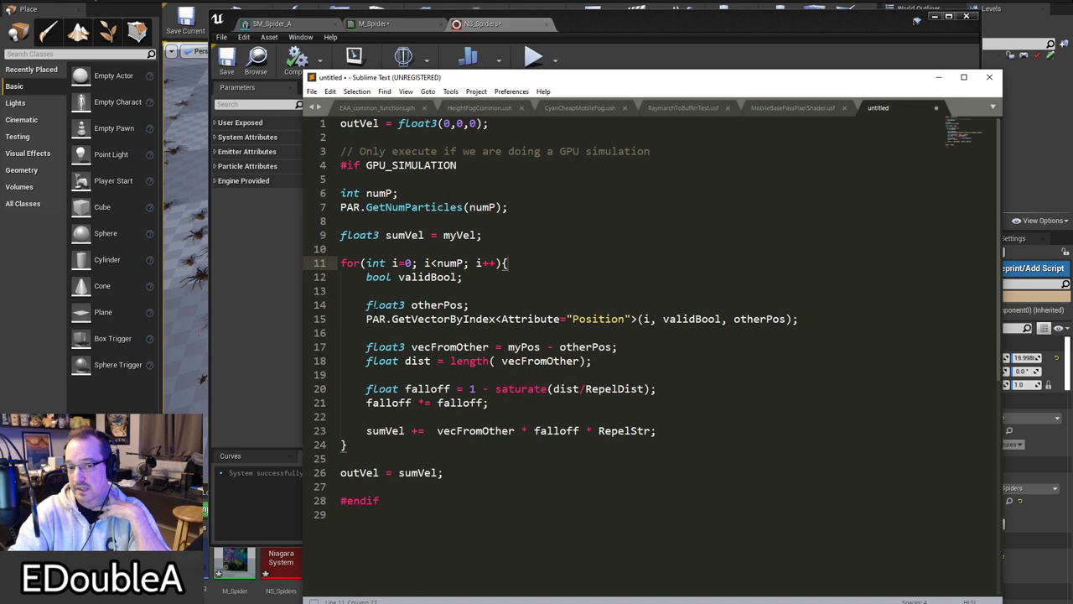
pyautogui.moveTo(360, 305); pyautogui.dragTo(834, 324)
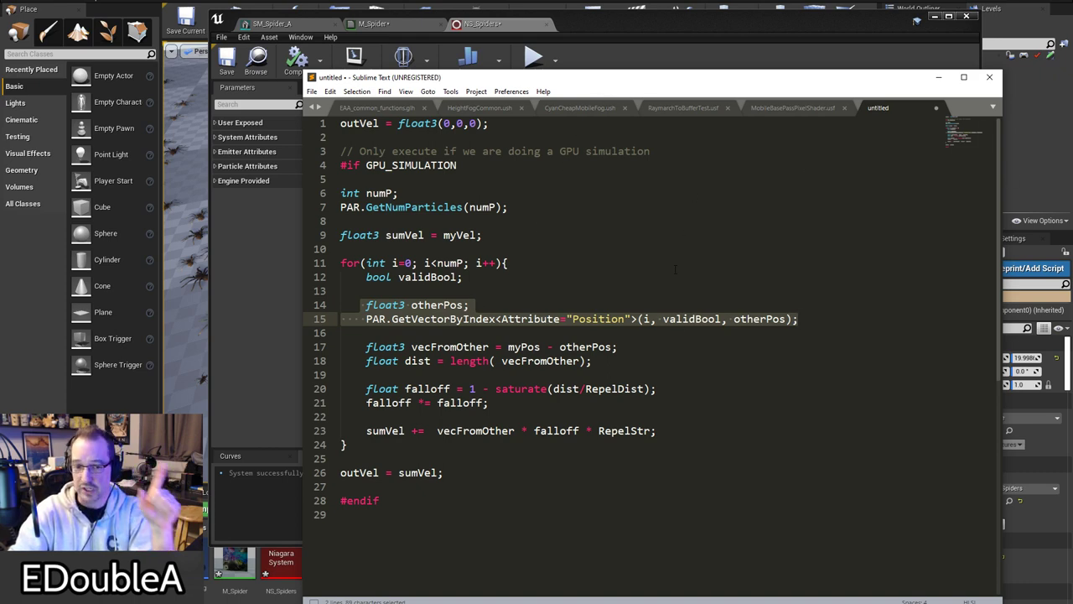
pyautogui.click(738, 362)
pyautogui.moveTo(800, 319); pyautogui.dragTo(285, 303)
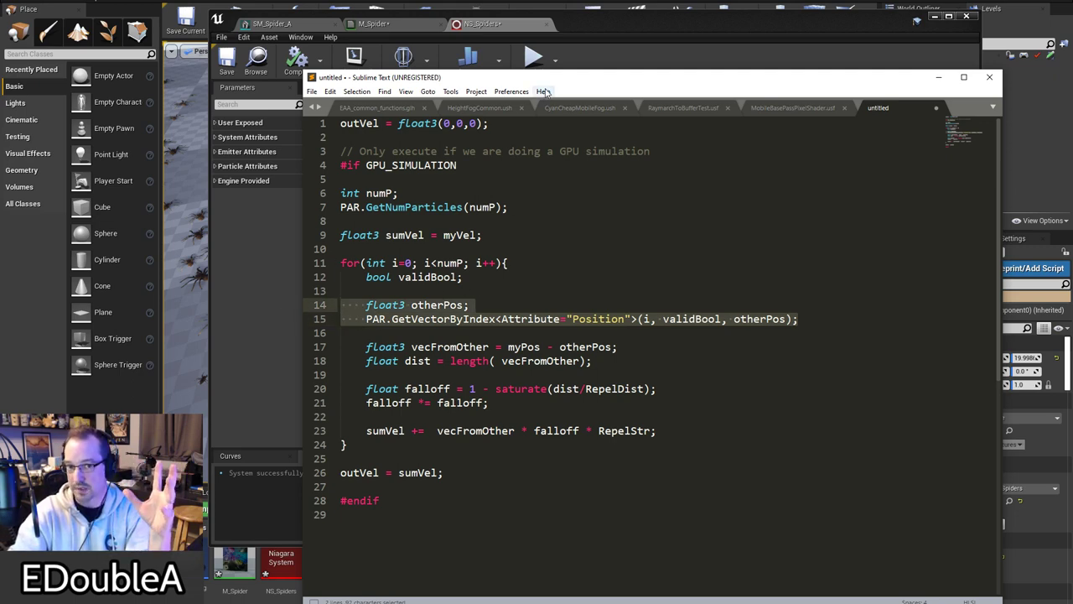
# Step: Bring the browser showing the CGHOW YouTube channel into view over the code and the Niagara editor
pyautogui.moveTo(545, 86); pyautogui.dragTo(575, 100)
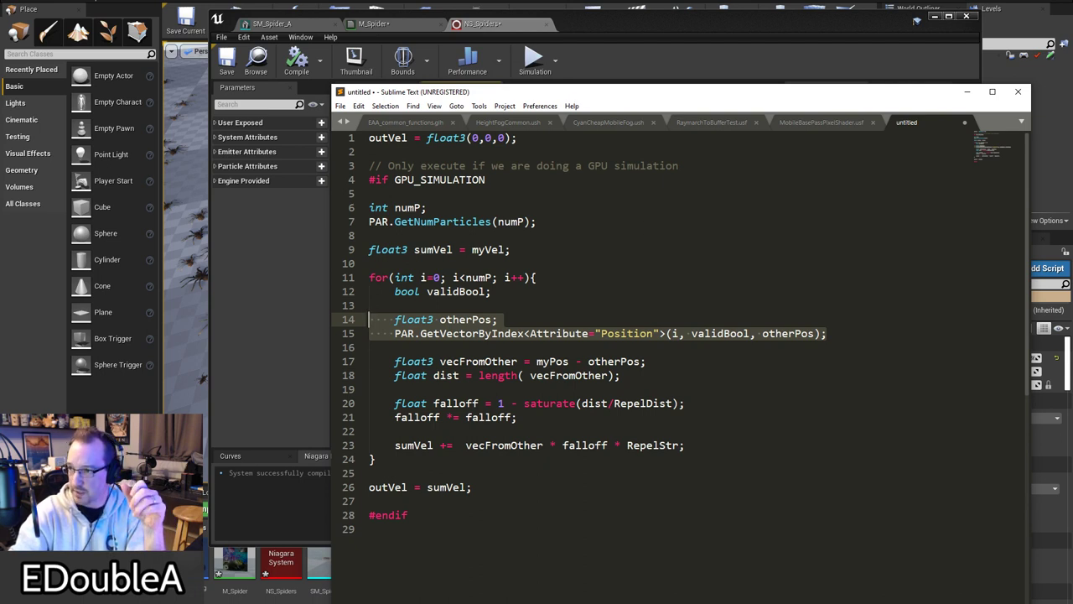
pyautogui.hotkey('alt', 'Tab')
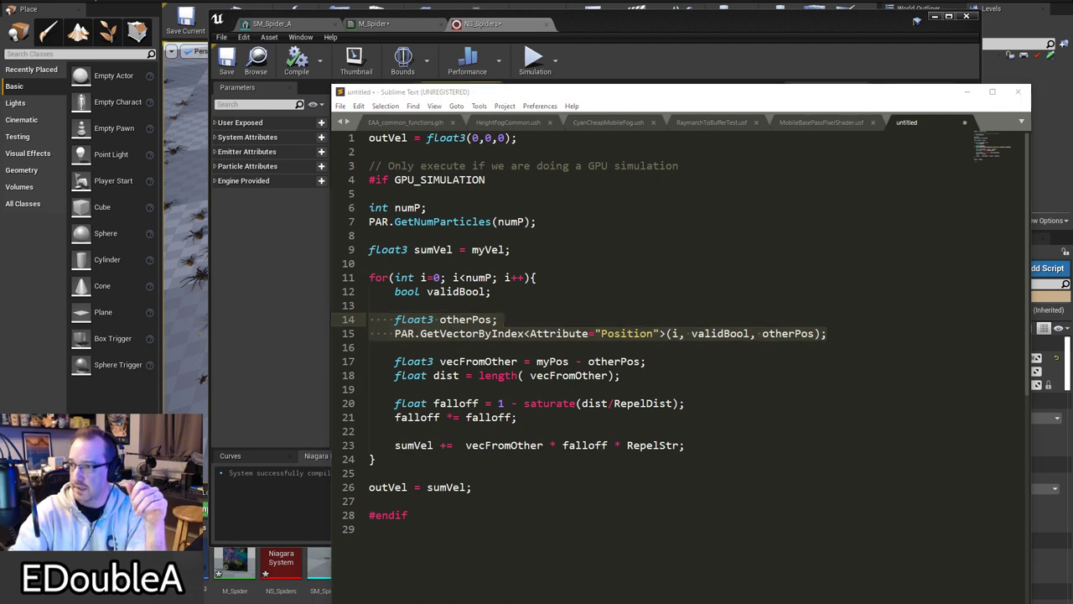
pyautogui.moveTo(1072, 218); pyautogui.dragTo(738, 54)
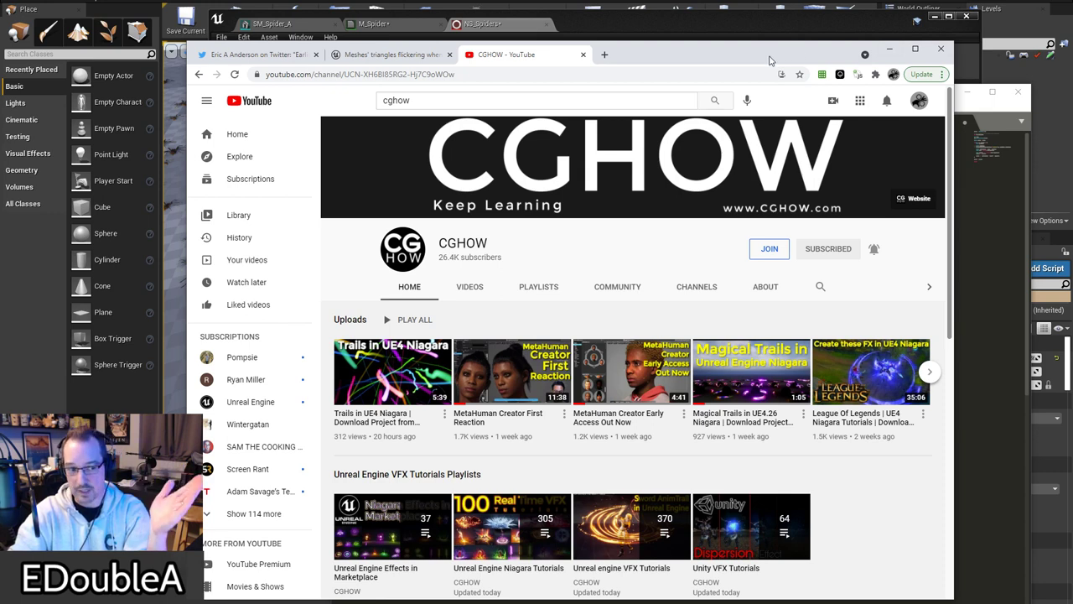
# Step: Put the browser away and highlight the PAR.GetVectorByIndex position lookup in the Sublime Text code
pyautogui.moveTo(772, 52); pyautogui.dragTo(762, 43)
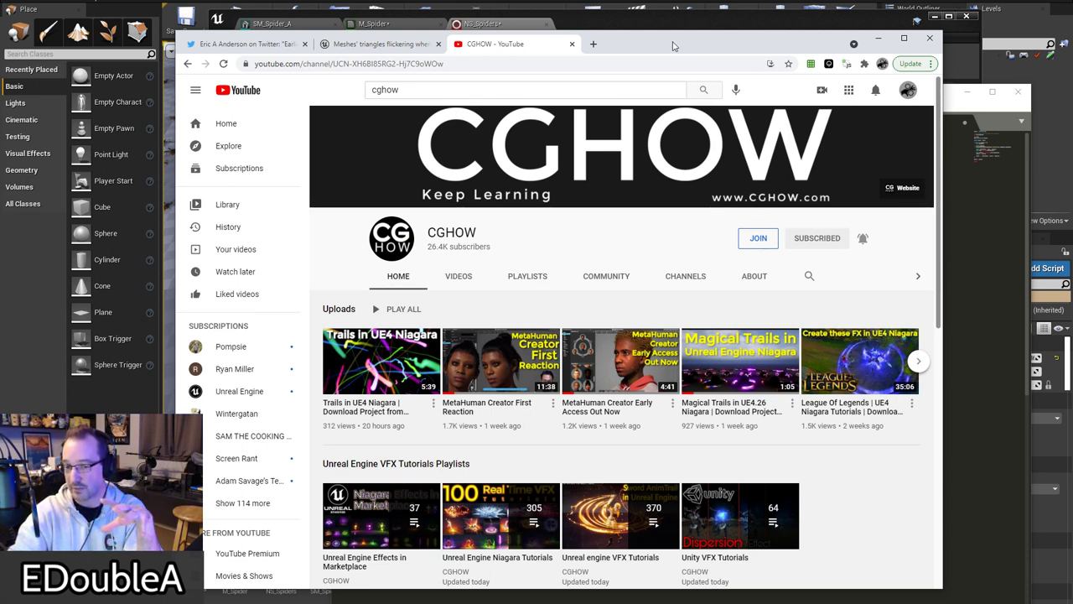
pyautogui.moveTo(683, 396)
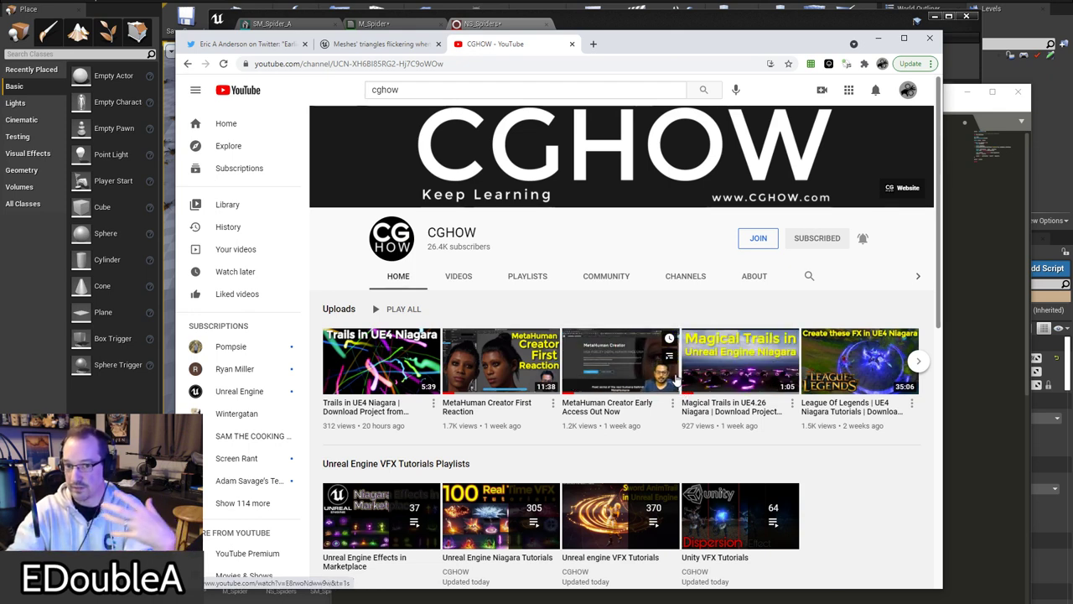
pyautogui.moveTo(685, 46); pyautogui.dragTo(618, 54)
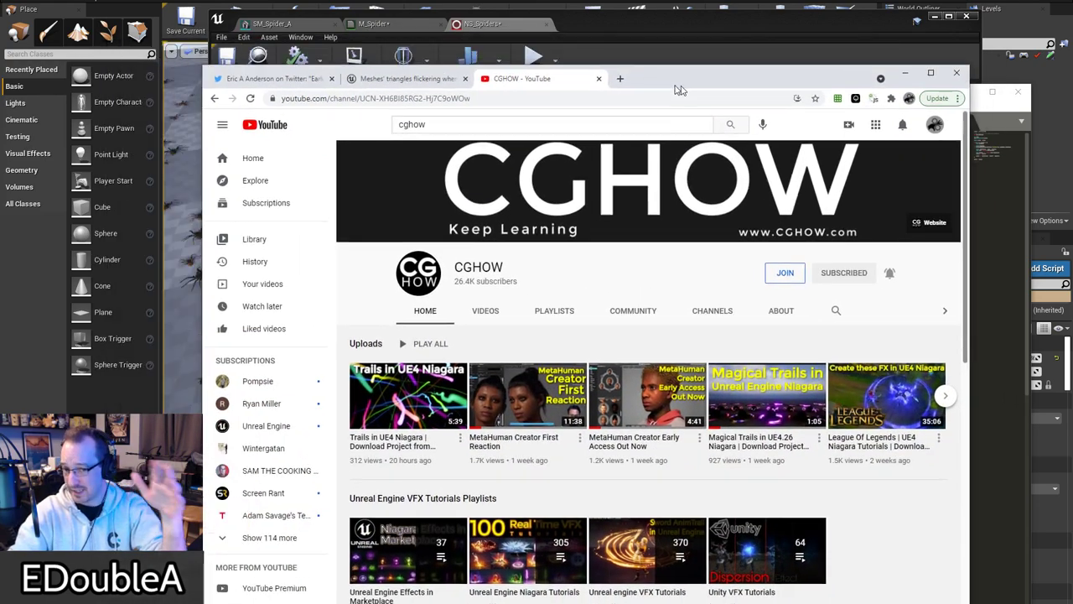
pyautogui.click(811, 46)
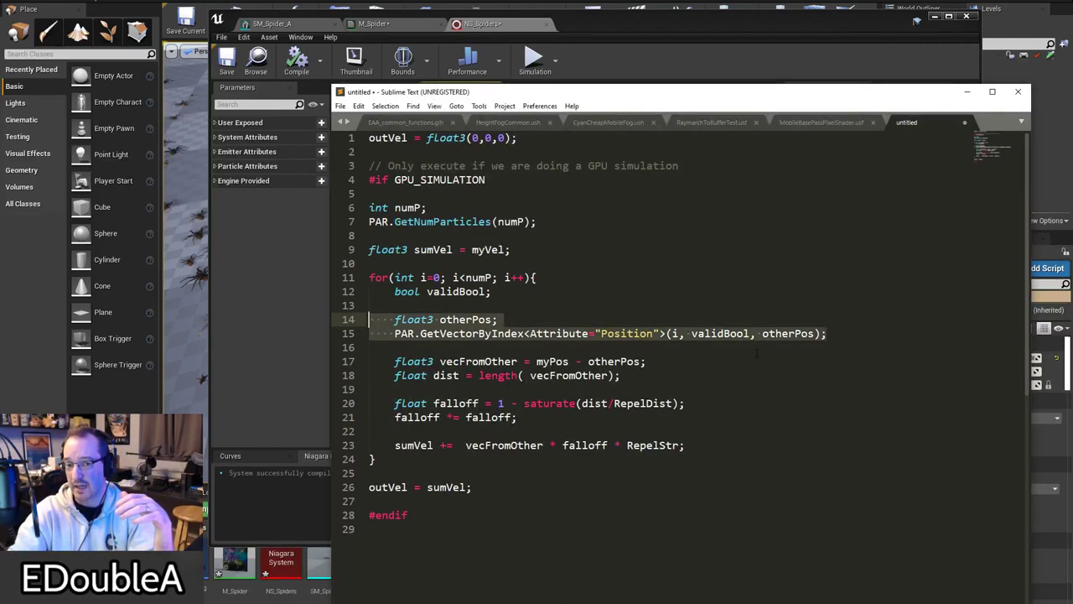
pyautogui.click(708, 363)
pyautogui.moveTo(842, 334); pyautogui.dragTo(315, 334)
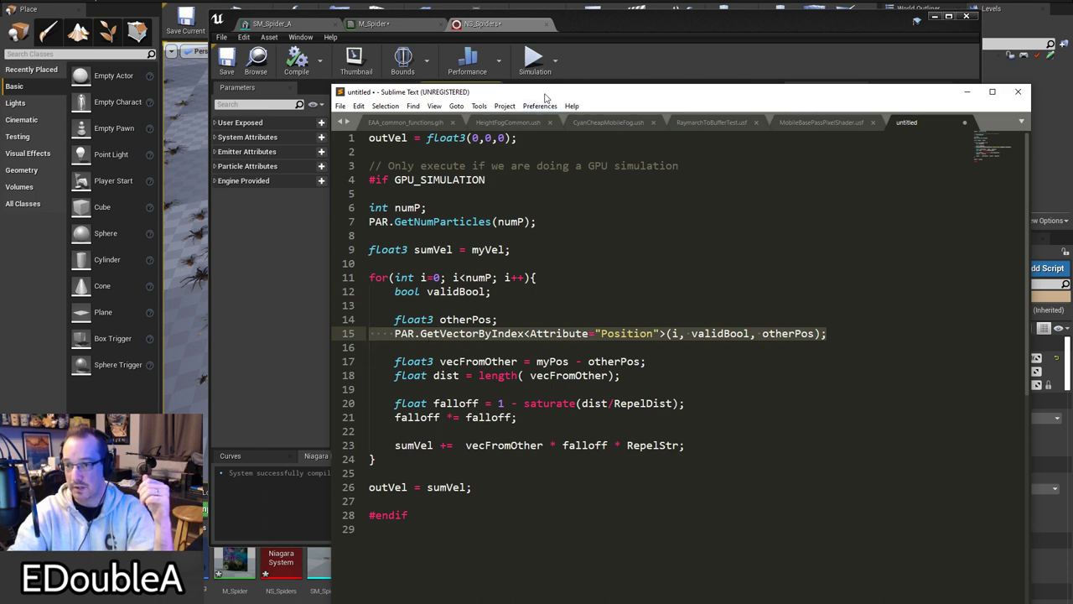
# Step: Add a Get Vector by Index node from Map Get's PAR output in the RepelOthers graph and place it below Map Get
pyautogui.moveTo(554, 94); pyautogui.dragTo(1072, 117)
pyautogui.moveTo(441, 304); pyautogui.dragTo(601, 323, button='right')
pyautogui.moveTo(620, 170); pyautogui.dragTo(577, 376)
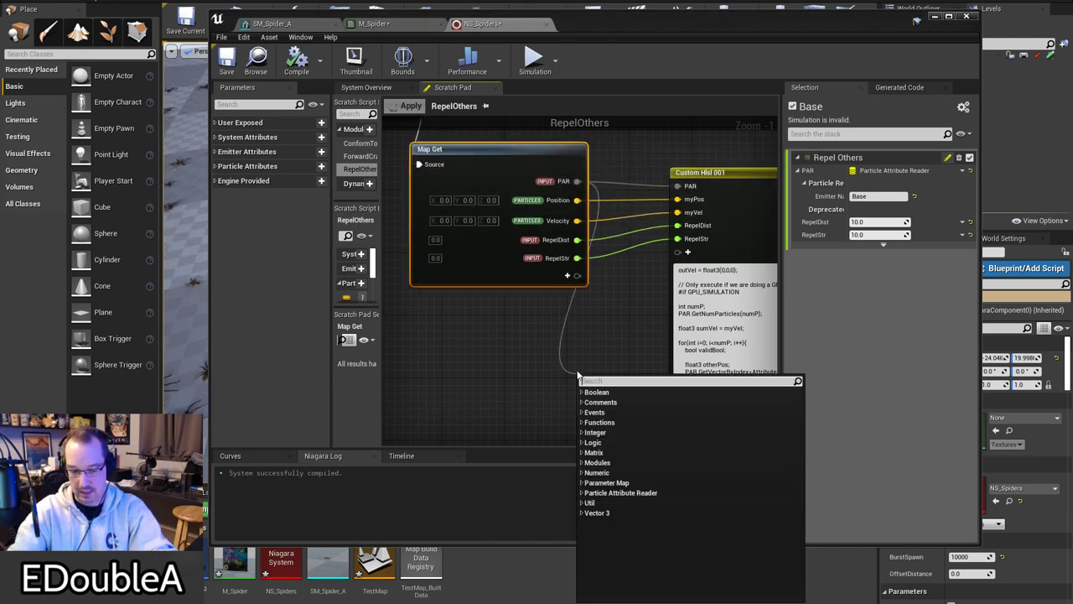
pyautogui.write('get vect')
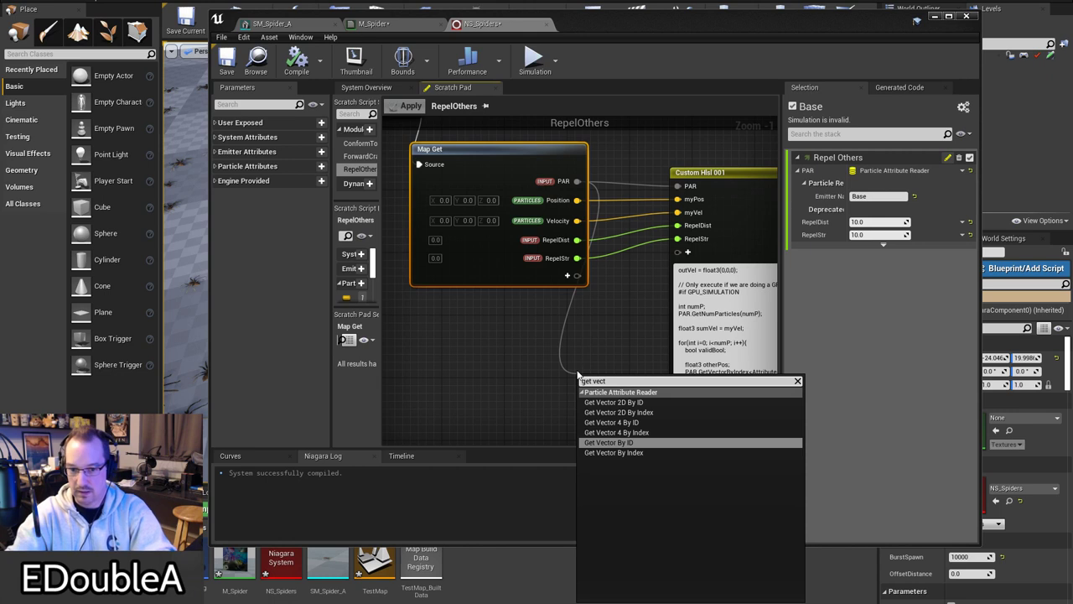
pyautogui.click(616, 454)
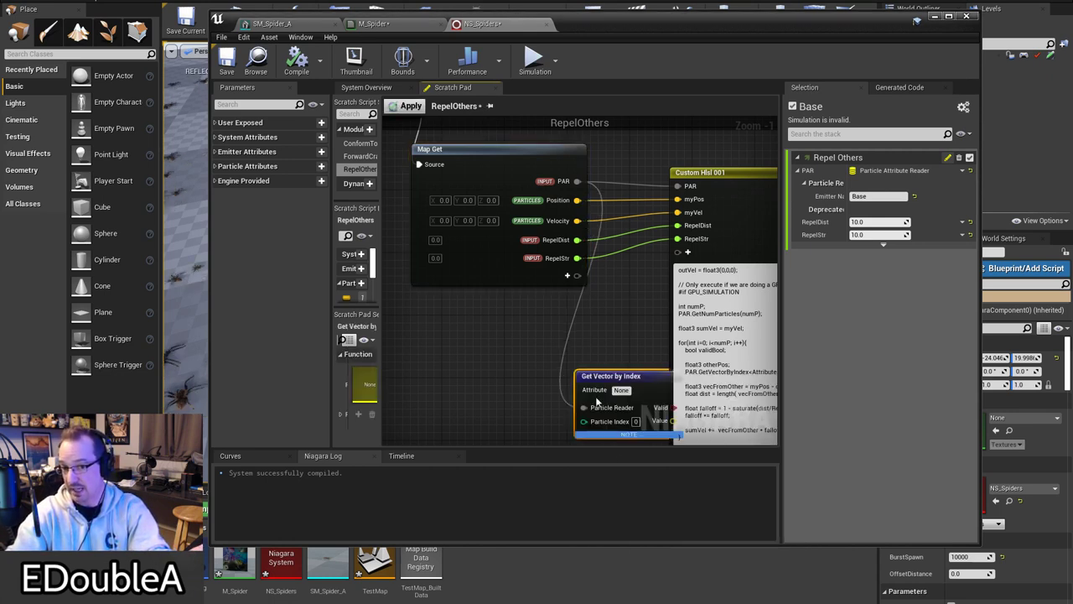
pyautogui.moveTo(610, 376); pyautogui.dragTo(525, 338)
pyautogui.moveTo(620, 335); pyautogui.dragTo(587, 268, button='right')
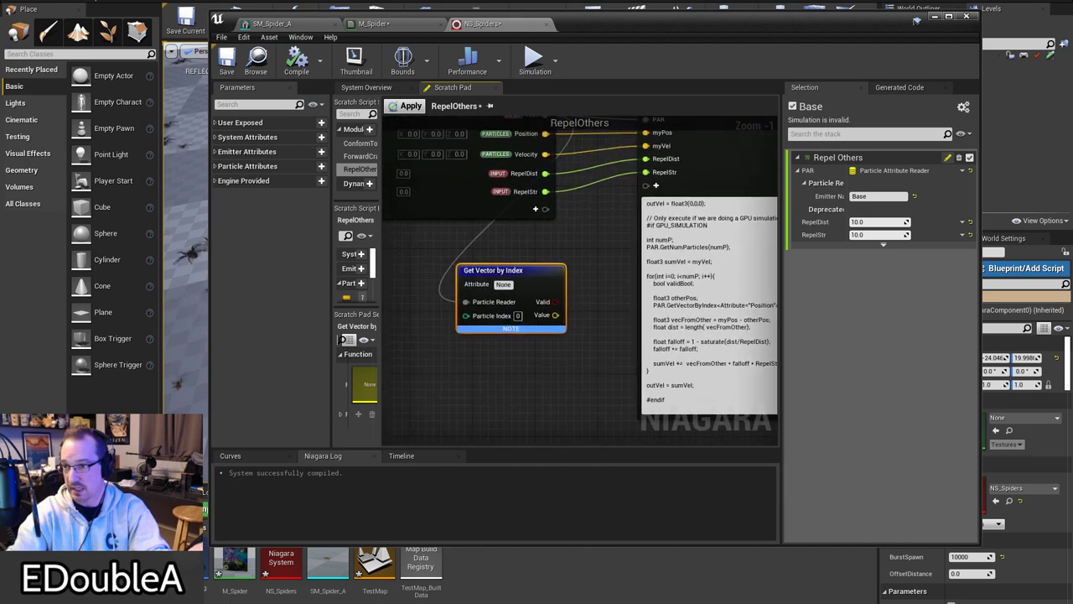
# Step: Compare the Get Vector by Index node with the code in Sublime Text, highlighting the lookup's otherPos argument
pyautogui.rightClick(662, 318)
pyautogui.moveTo(1072, 99); pyautogui.dragTo(668, 33)
pyautogui.click(722, 297)
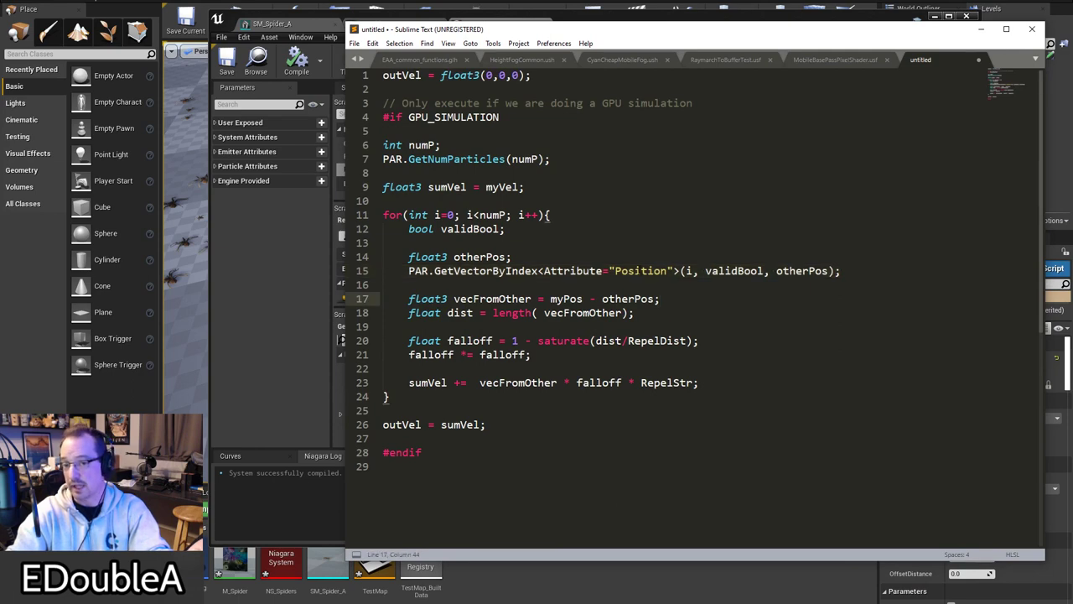
pyautogui.moveTo(763, 18); pyautogui.dragTo(737, 49)
pyautogui.moveTo(803, 302); pyautogui.dragTo(744, 302)
pyautogui.moveTo(726, 67); pyautogui.dragTo(738, 603)
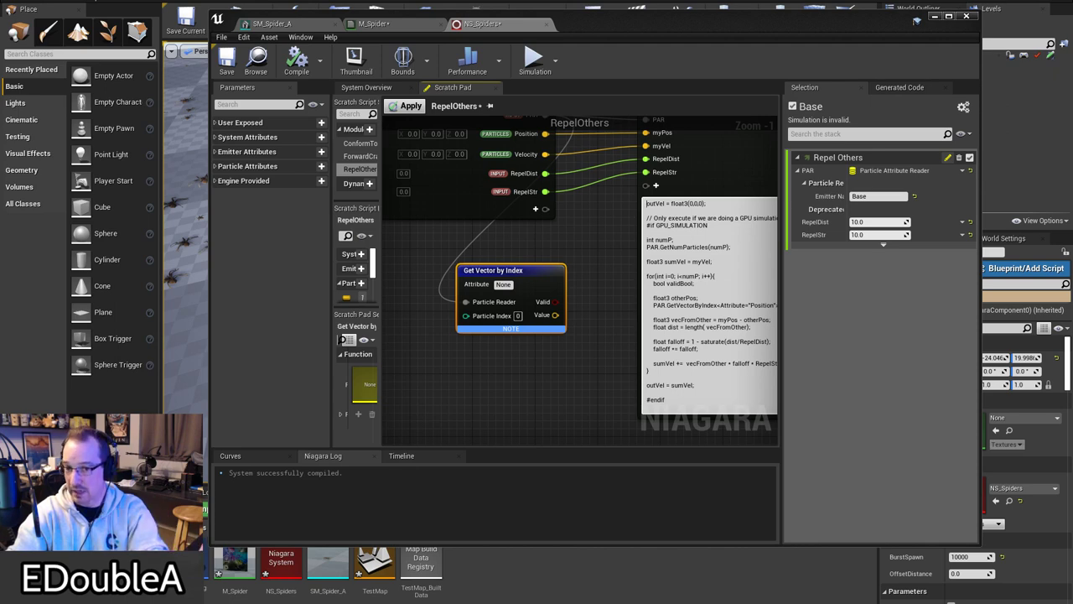
# Step: Delete the Get Vector by Index node from the RepelOthers graph
pyautogui.moveTo(568, 372); pyautogui.dragTo(445, 344, button='right')
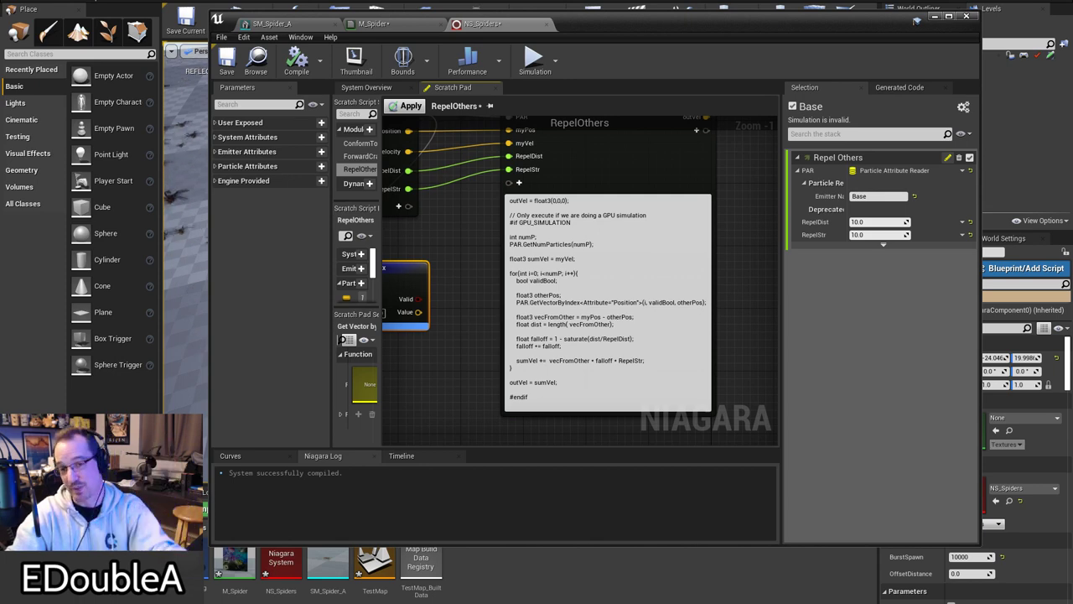
pyautogui.moveTo(495, 298); pyautogui.dragTo(550, 298, button='right')
pyautogui.moveTo(527, 246); pyautogui.dragTo(452, 324)
pyautogui.press('Delete')
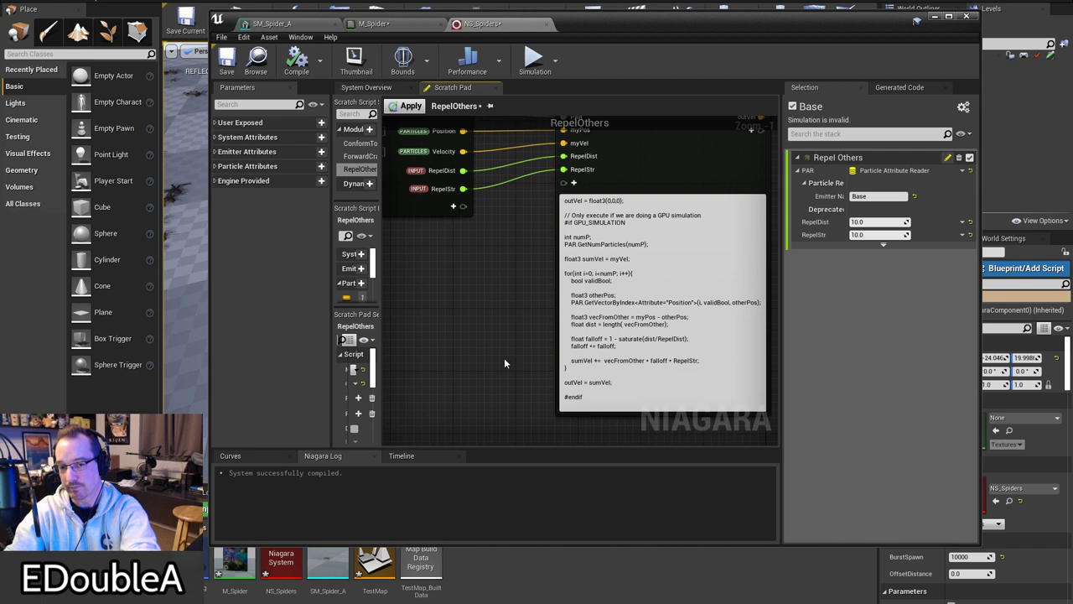
# Step: Switch to Sublime Text and examine the otherPos, vecFromOther and dist declarations inside the for loop
pyautogui.hotkey('alt', 'Tab')
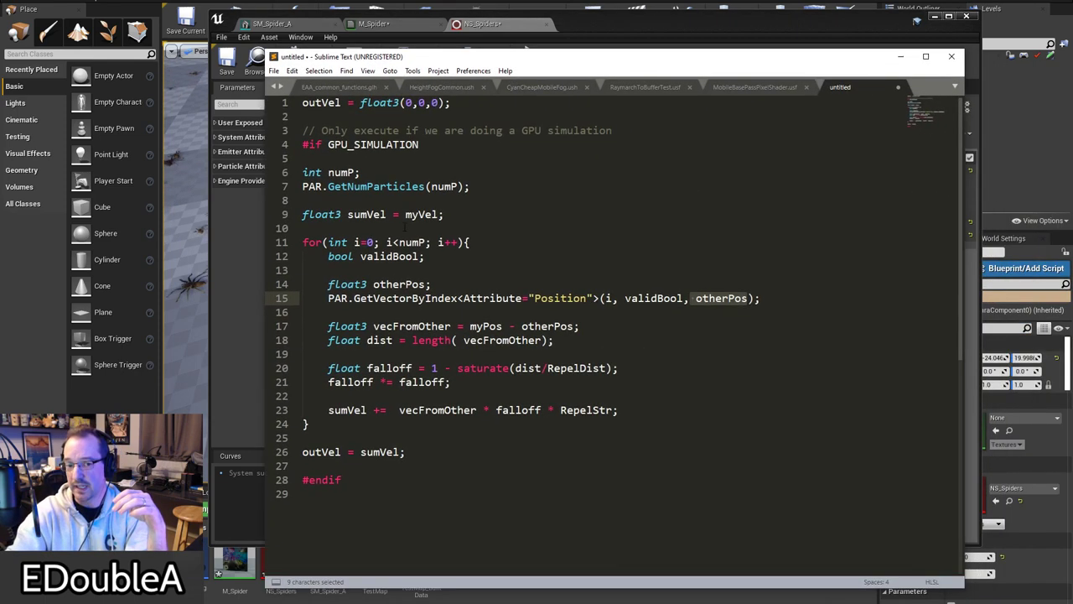
pyautogui.press('Down')
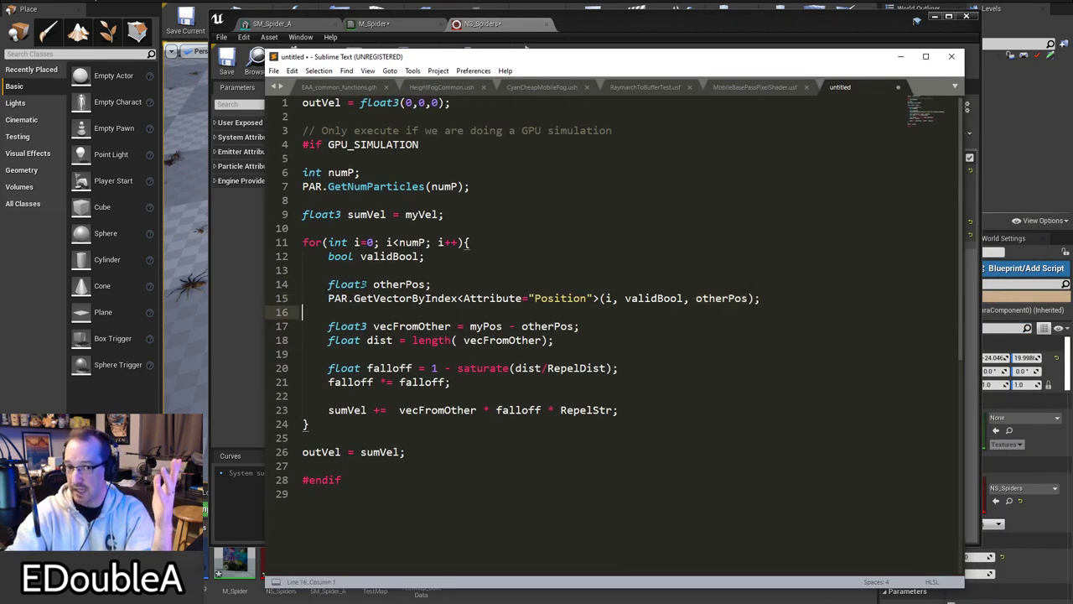
pyautogui.doubleClick(376, 284)
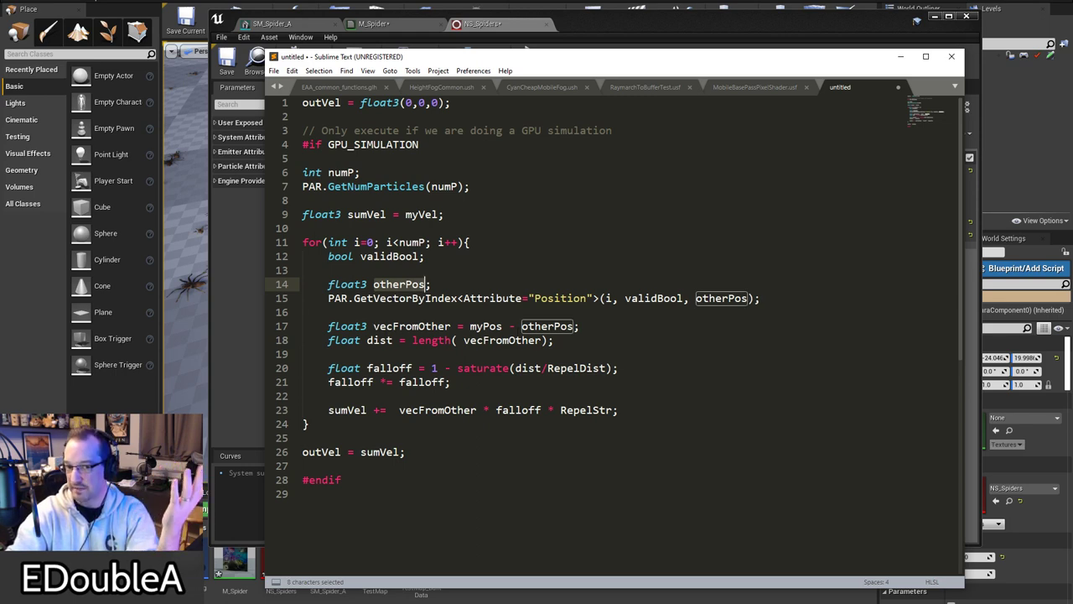
pyautogui.moveTo(451, 326); pyautogui.dragTo(361, 326)
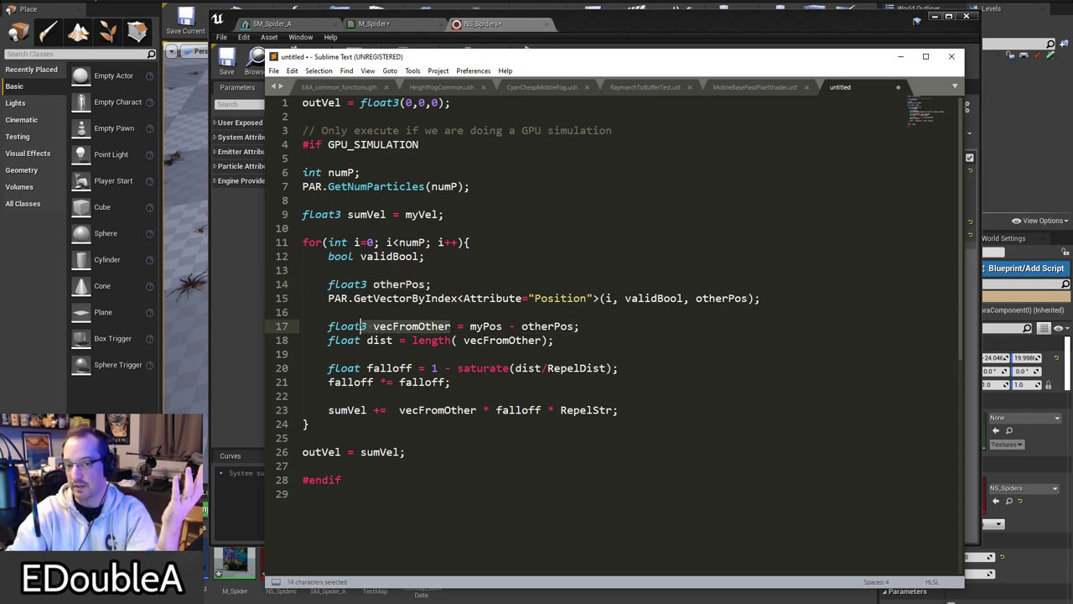
pyautogui.moveTo(393, 342); pyautogui.dragTo(362, 342)
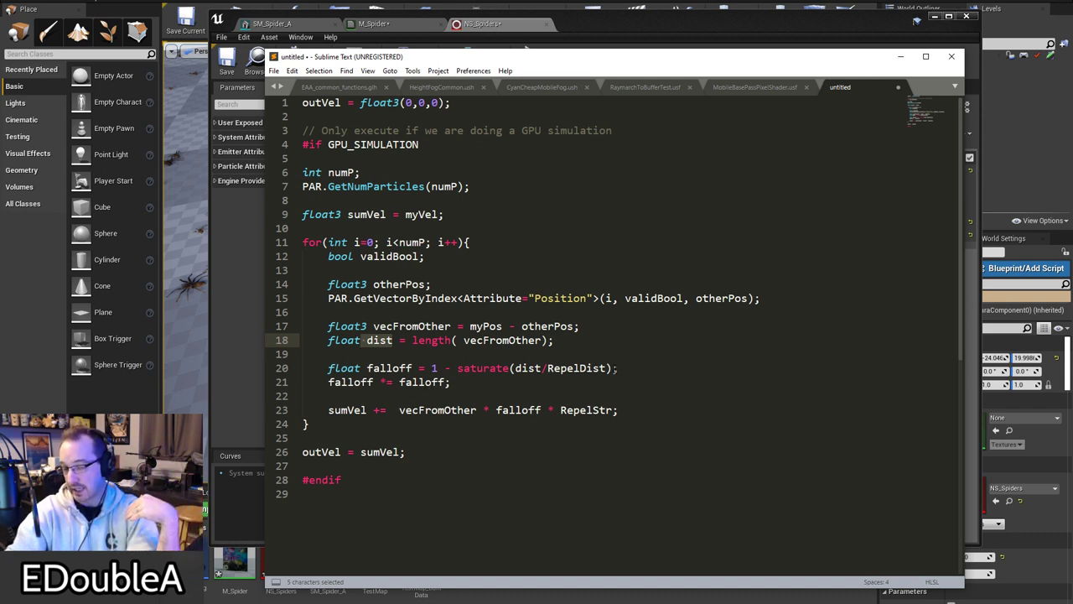
# Step: Examine the falloff calculation from dist and RepelDist, then the line that multiplies falloff by itself
pyautogui.press('Down')
pyautogui.press('Down')
pyautogui.press('Down')
pyautogui.press('Up')
pyautogui.hotkey('shift', 'End')
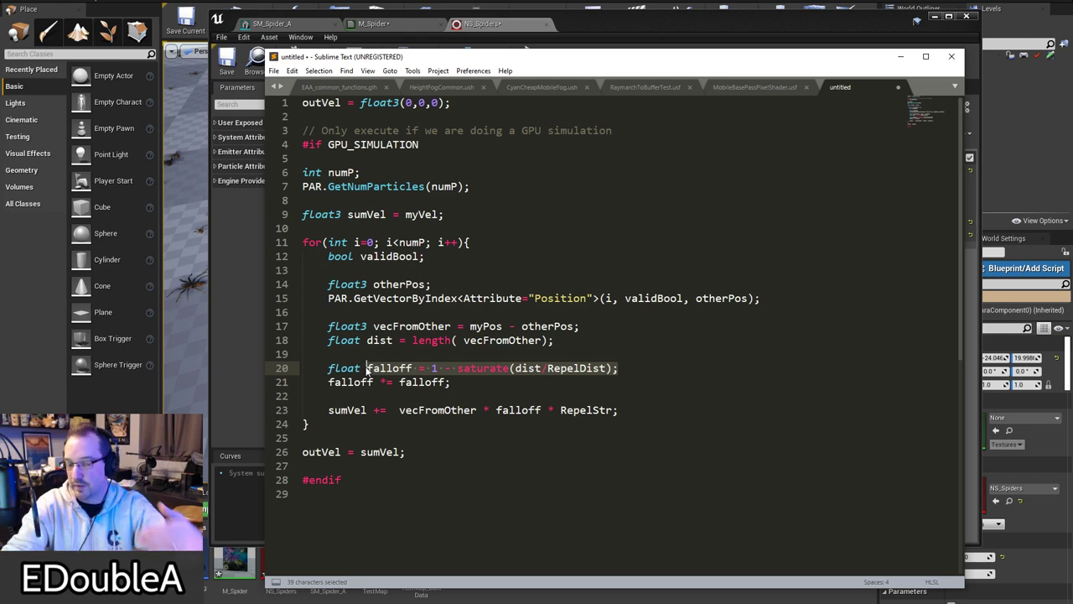
pyautogui.moveTo(451, 383); pyautogui.dragTo(347, 383)
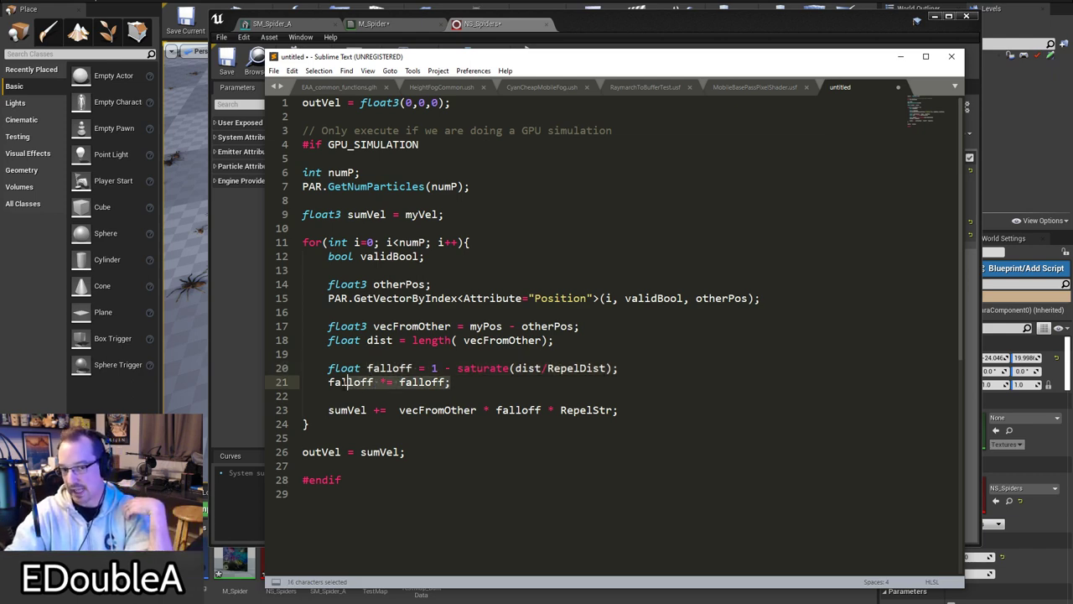
pyautogui.click(450, 382)
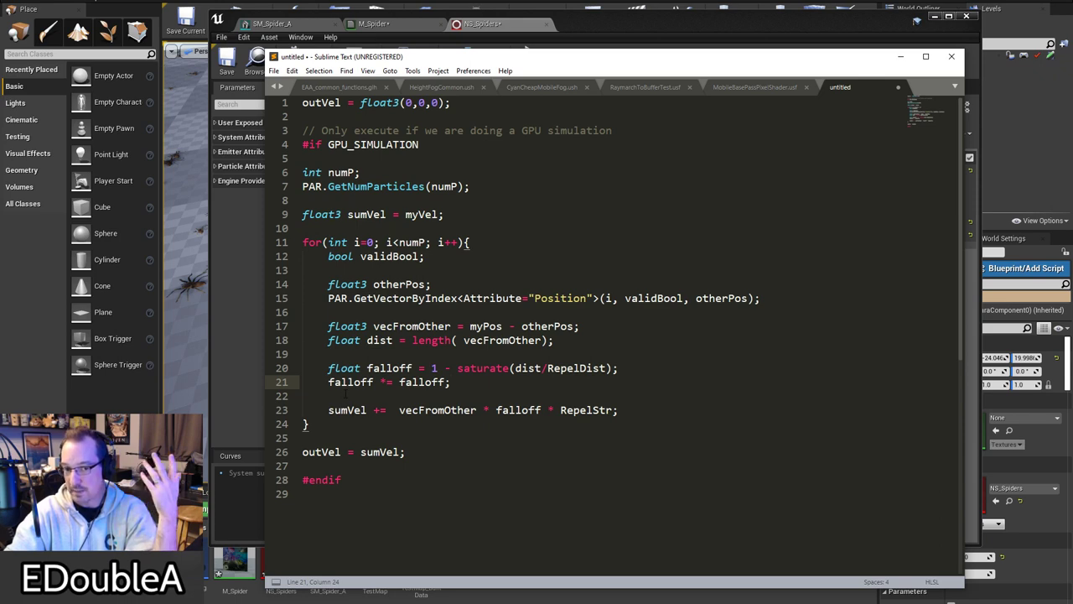
# Step: Highlight the line accumulating the repulsion into sumVel and the final assignment of sumVel to outVel
pyautogui.moveTo(329, 409); pyautogui.dragTo(392, 410)
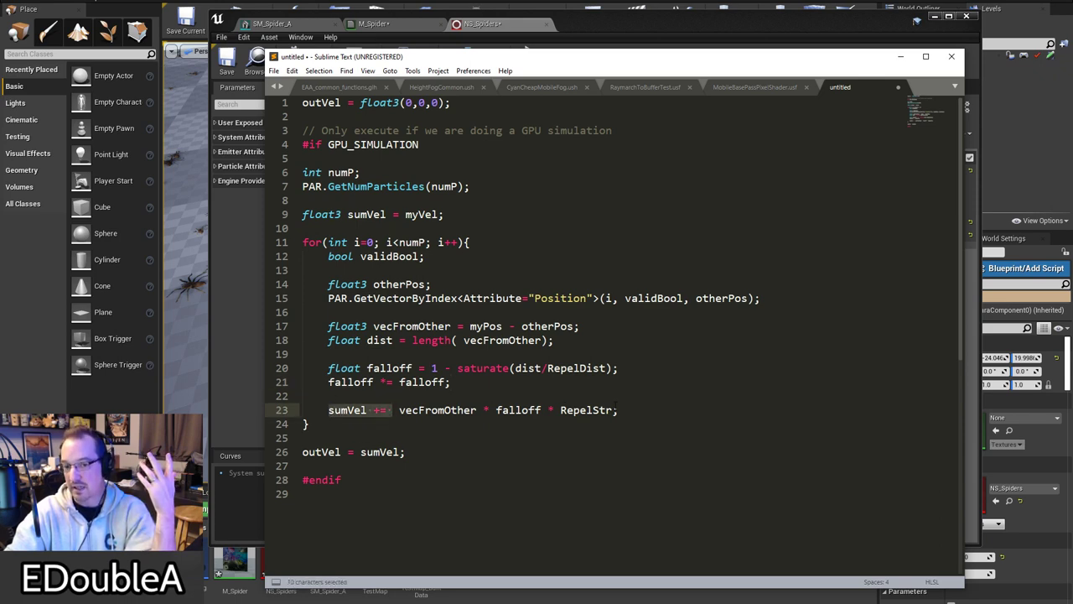
pyautogui.moveTo(619, 410); pyautogui.dragTo(328, 410)
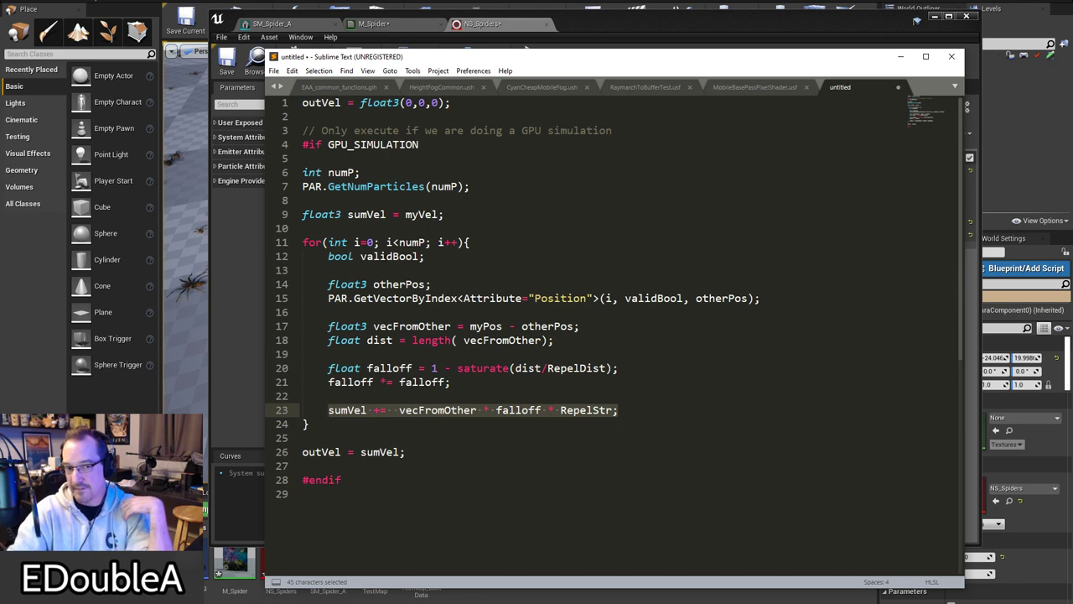
pyautogui.moveTo(405, 452); pyautogui.dragTo(308, 452)
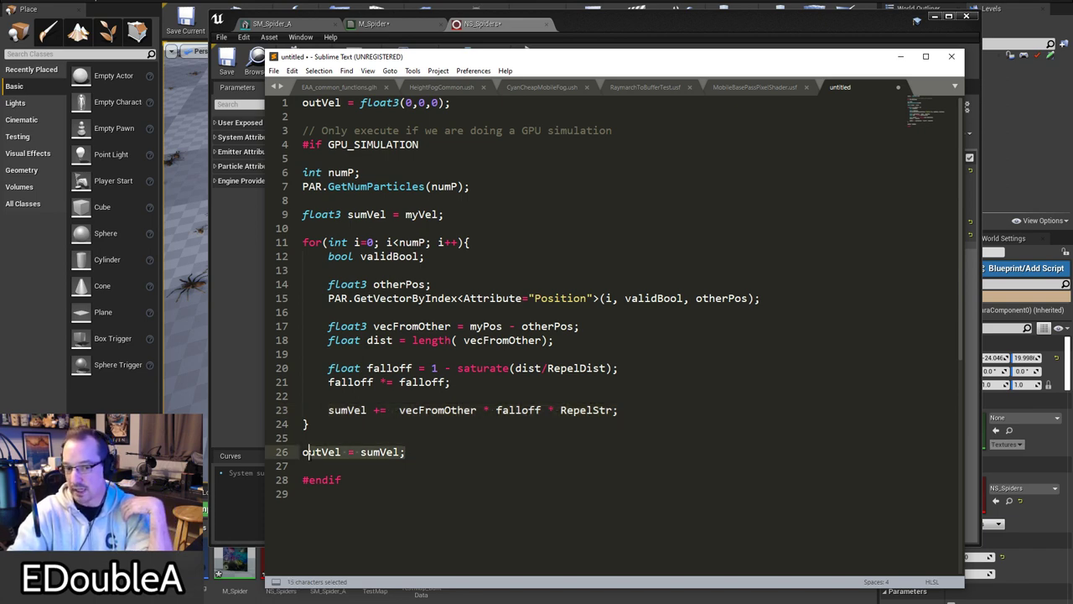
# Step: Move the code and Niagara windows off the level viewport and examine how the spiders space themselves around the white shapes
pyautogui.moveTo(589, 65); pyautogui.dragTo(594, 91)
pyautogui.hotkey('alt', 'Tab')
pyautogui.moveTo(687, 16); pyautogui.dragTo(1072, 102)
pyautogui.moveTo(610, 198)
pyautogui.mouseDown(button='right')
pyautogui.moveTo(662, 172)
pyautogui.moveTo(650, 202)
pyautogui.moveTo(616, 201)
pyautogui.mouseUp(button='right')
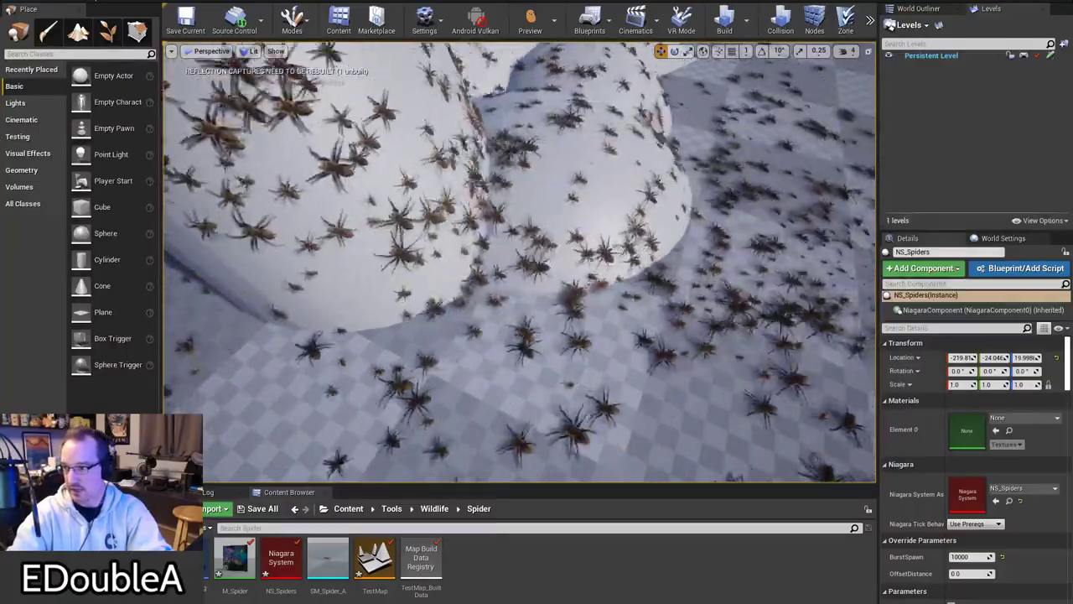
pyautogui.moveTo(663, 328); pyautogui.dragTo(629, 261, button='right')
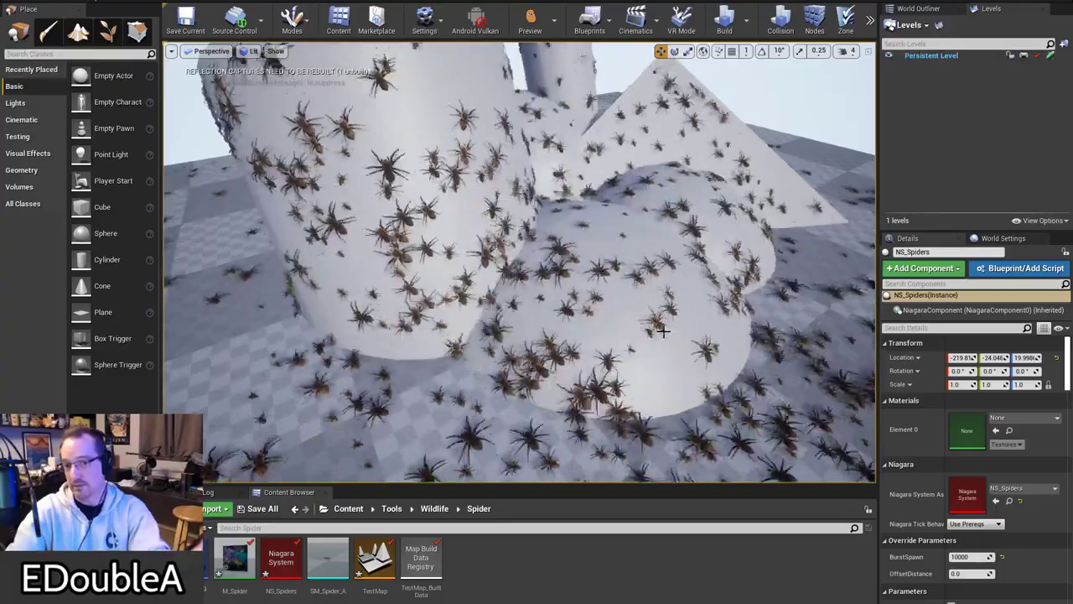
pyautogui.press('s')
pyautogui.moveTo(629, 260); pyautogui.dragTo(562, 326, button='right')
pyautogui.press('w')
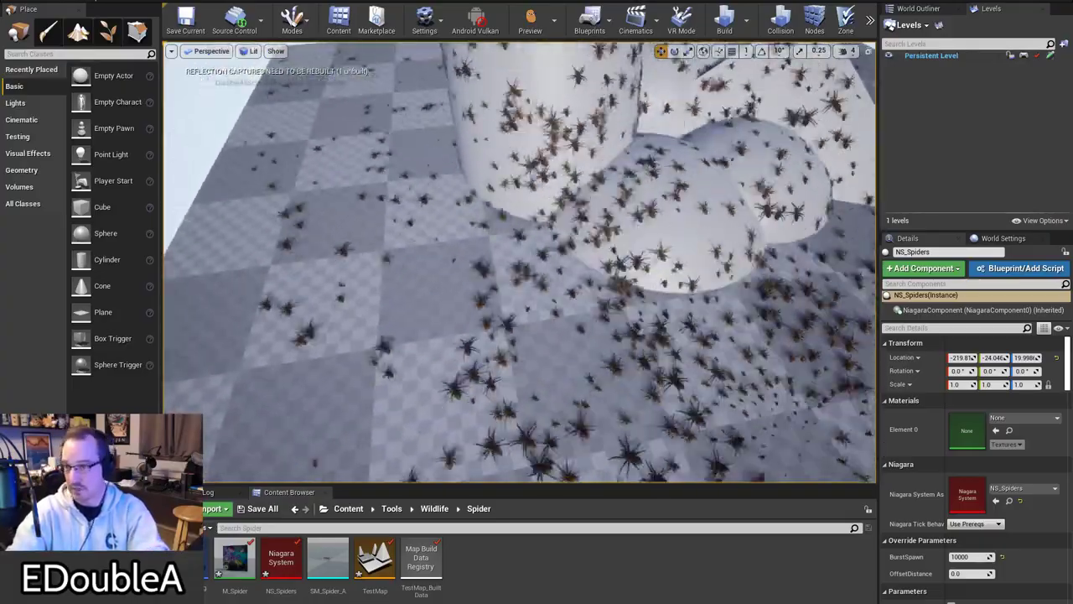
# Step: Bring back the NS_Spiders system overview and set the Repel Others module's RepelDist to 30
pyautogui.moveTo(825, 587); pyautogui.dragTo(555, 253)
pyautogui.click(369, 250)
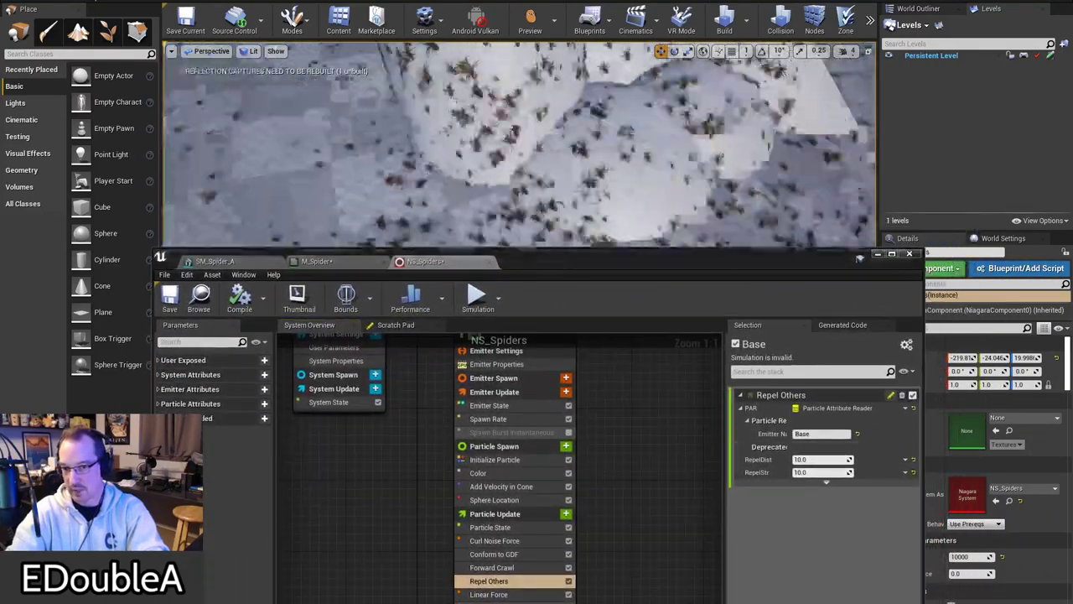
pyautogui.click(817, 460)
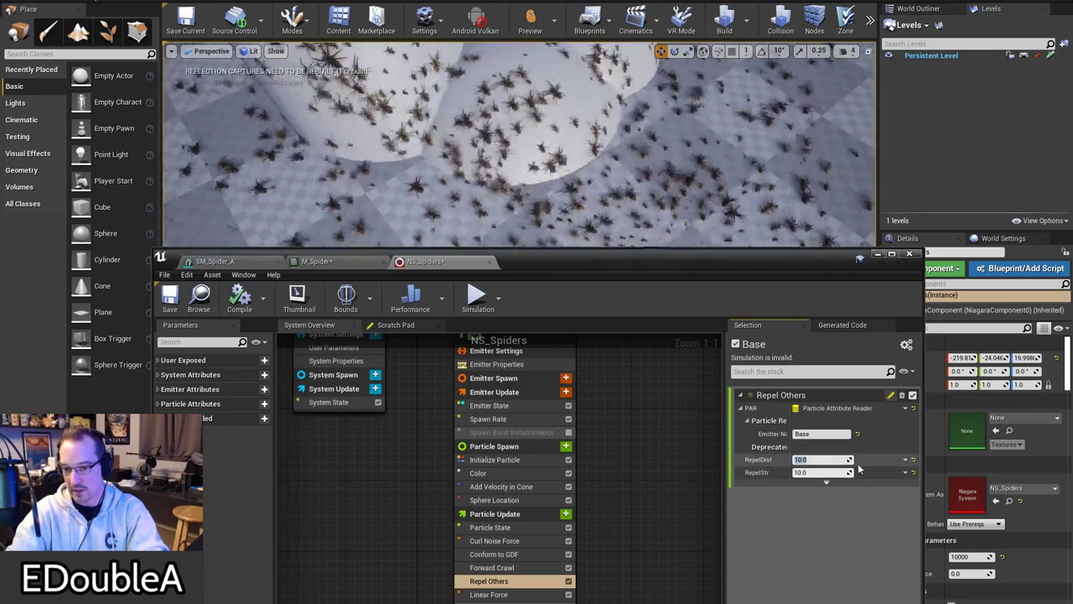
pyautogui.write('30')
pyautogui.press('Return')
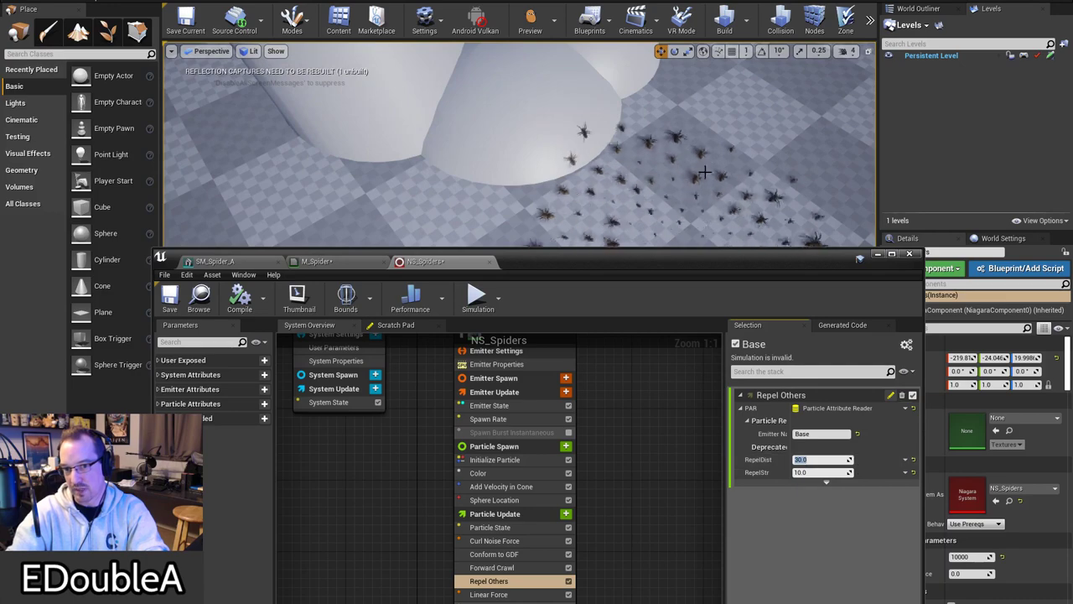
pyautogui.moveTo(705, 172); pyautogui.dragTo(758, 194, button='right')
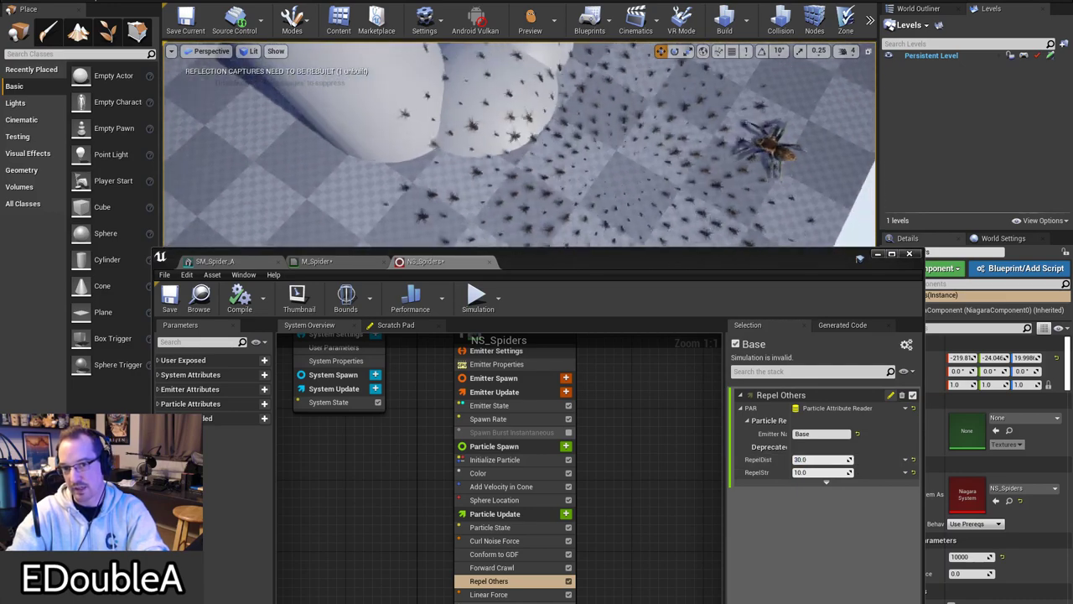
# Step: Copy the Repel Others module, paste a duplicate directly below it in Particle Update, and select the duplicate
pyautogui.moveTo(692, 260); pyautogui.dragTo(698, 215)
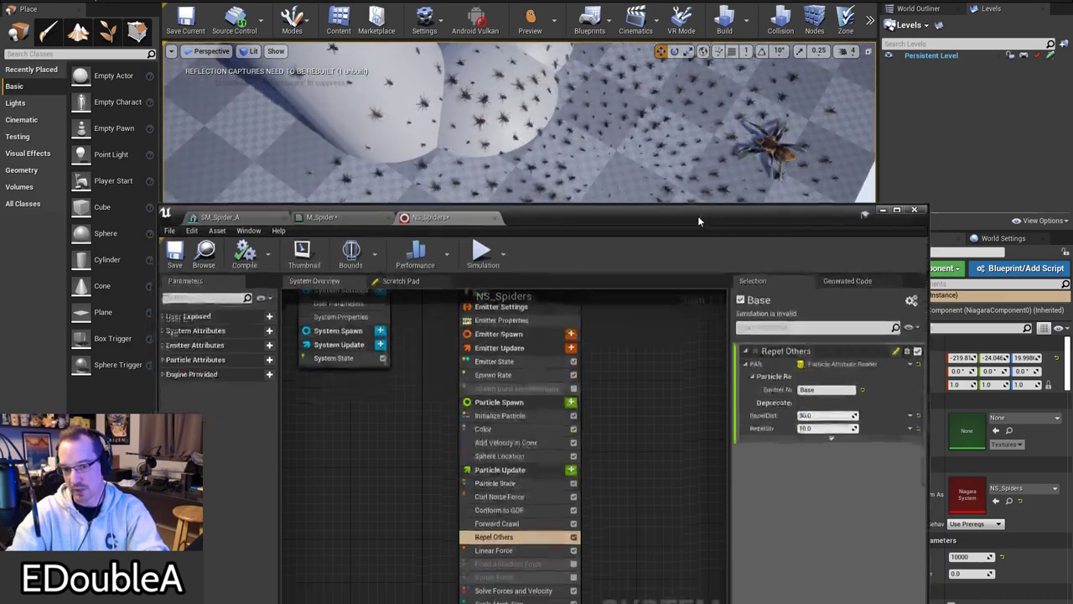
pyautogui.rightClick(503, 538)
pyautogui.click(534, 492)
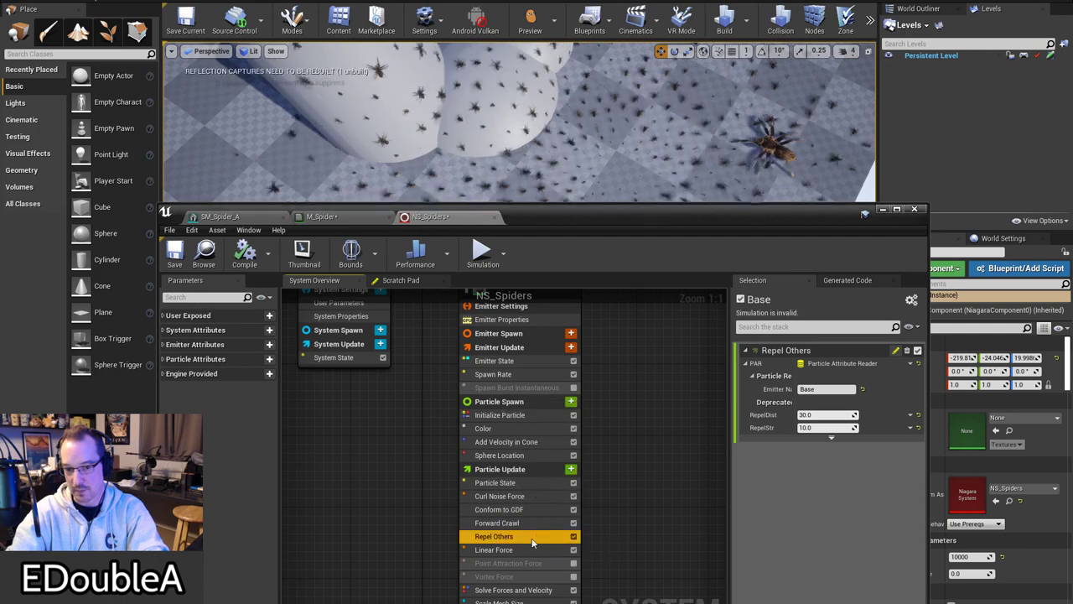
pyautogui.rightClick(532, 542)
pyautogui.click(555, 510)
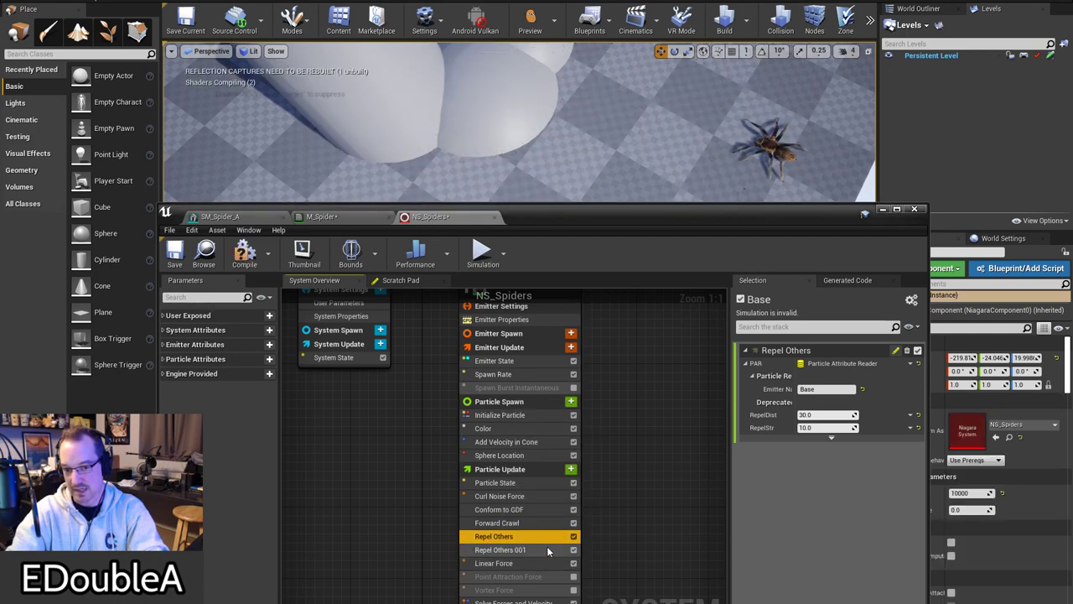
pyautogui.click(551, 549)
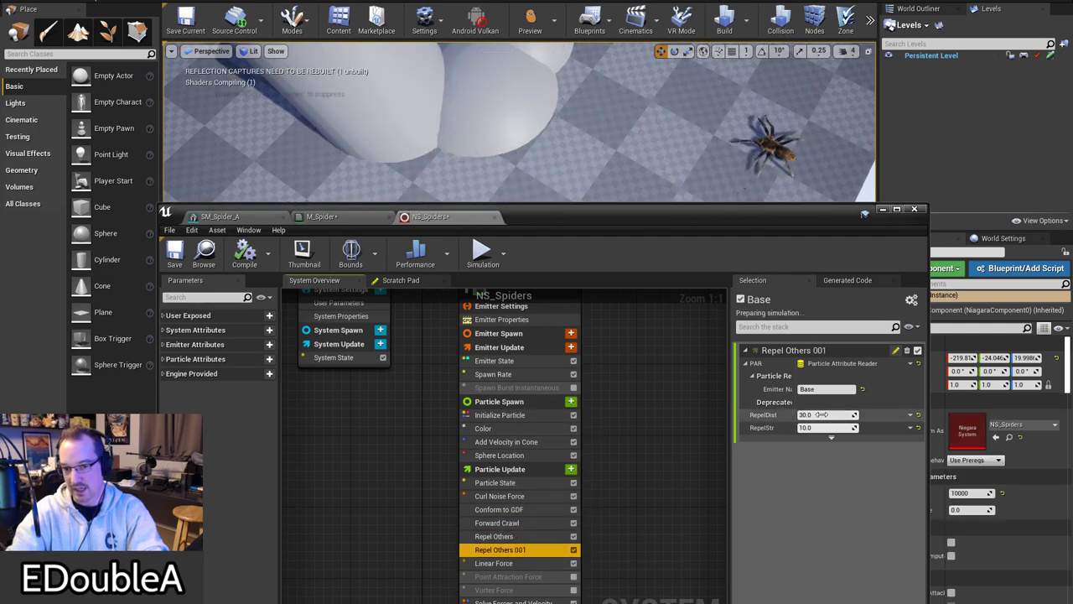
# Step: Set the duplicated Repel Others module's RepelDist to 10 and try RepelStr values of -1, -2 and -3
pyautogui.click(824, 415)
pyautogui.write('10')
pyautogui.press('Return')
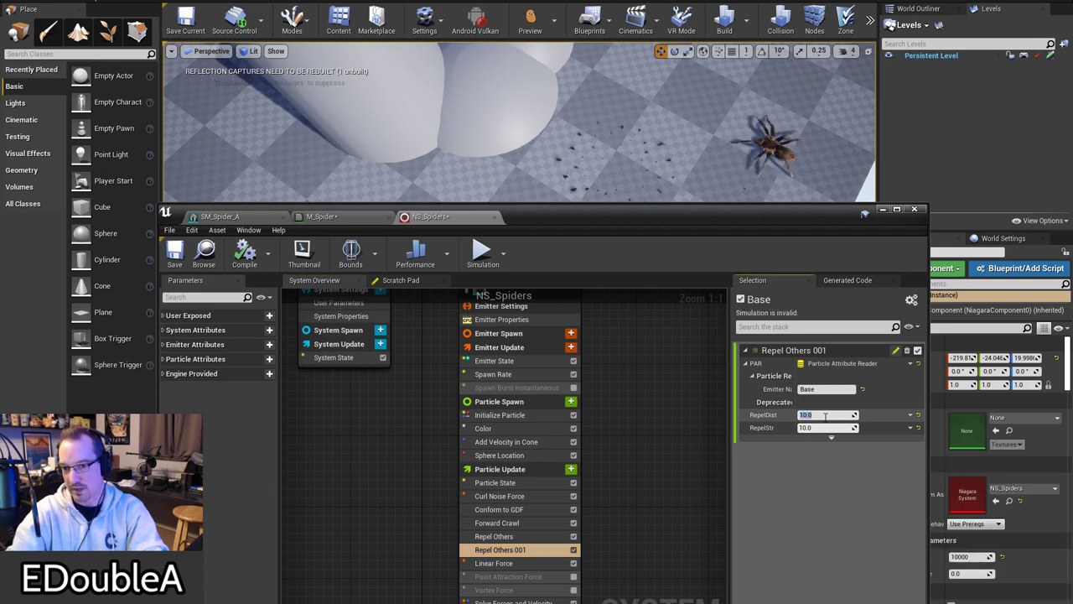
pyautogui.click(828, 429)
pyautogui.write('-1')
pyautogui.press('Return')
pyautogui.write('-2')
pyautogui.press('Return')
pyautogui.click(828, 428)
pyautogui.write('-3')
pyautogui.press('Return')
pyautogui.click(828, 427)
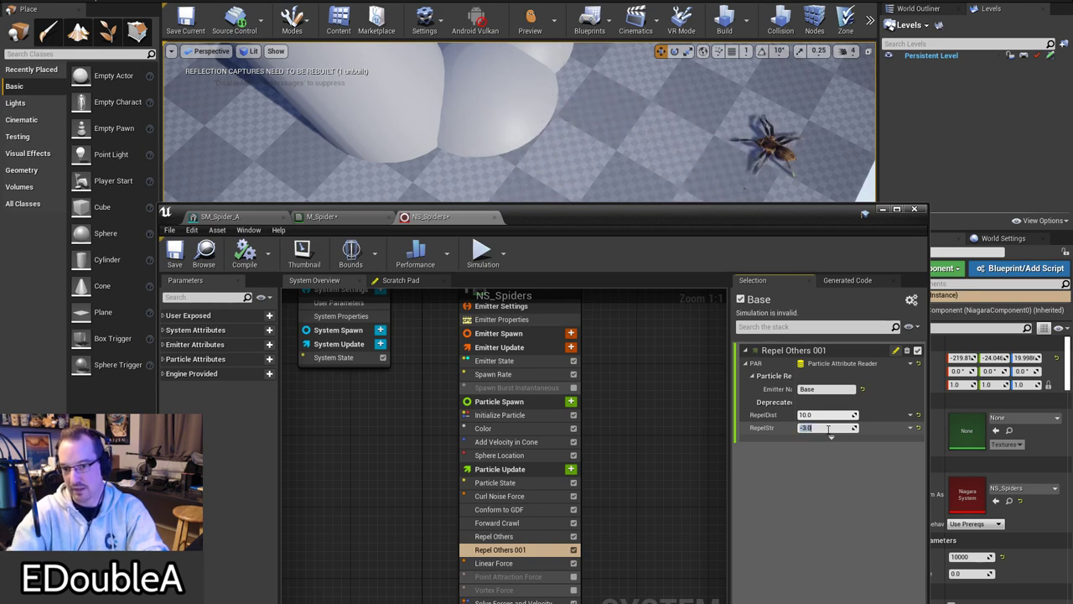
# Step: Try RepelStr values of -10 and -20 on the duplicated Repel Others module, and set it back to -1
pyautogui.write('-10')
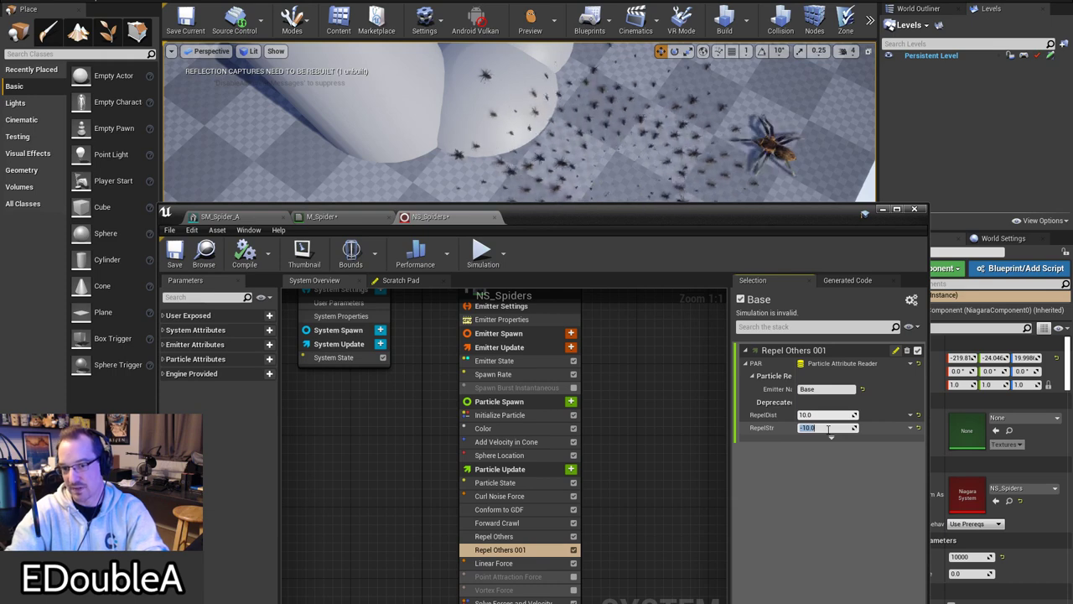
pyautogui.write('-20')
pyautogui.press('Return')
pyautogui.click(828, 428)
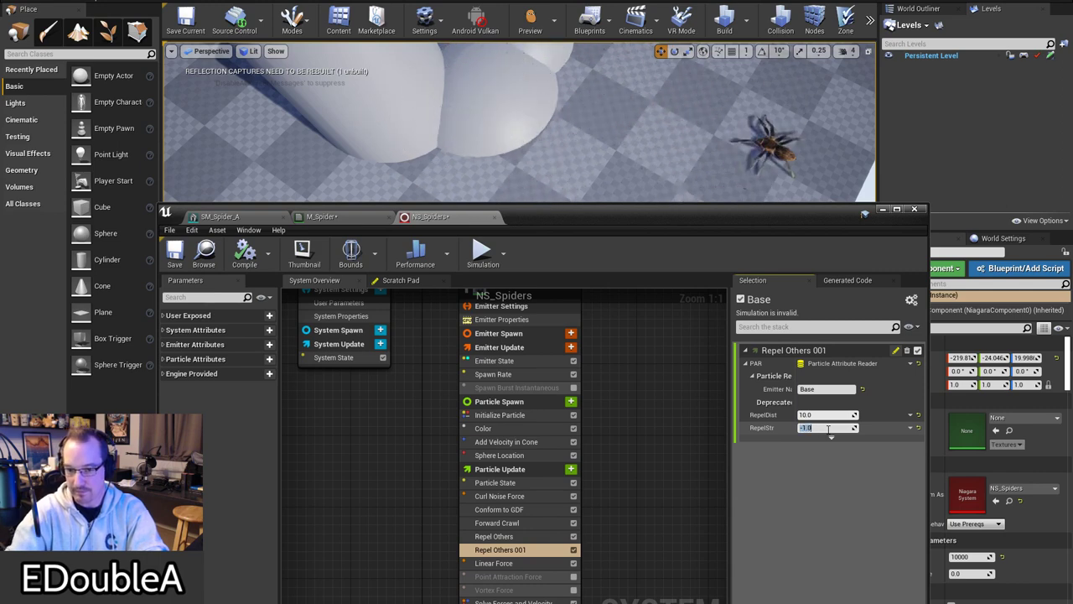
pyautogui.write('-1')
pyautogui.press('Return')
# Step: Set RepelDist to 15 and RepelStr to 0.5 on the Repel Others module, and RepelDist to 5 and RepelStr to -2 on its duplicate
pyautogui.click(501, 535)
pyautogui.click(828, 427)
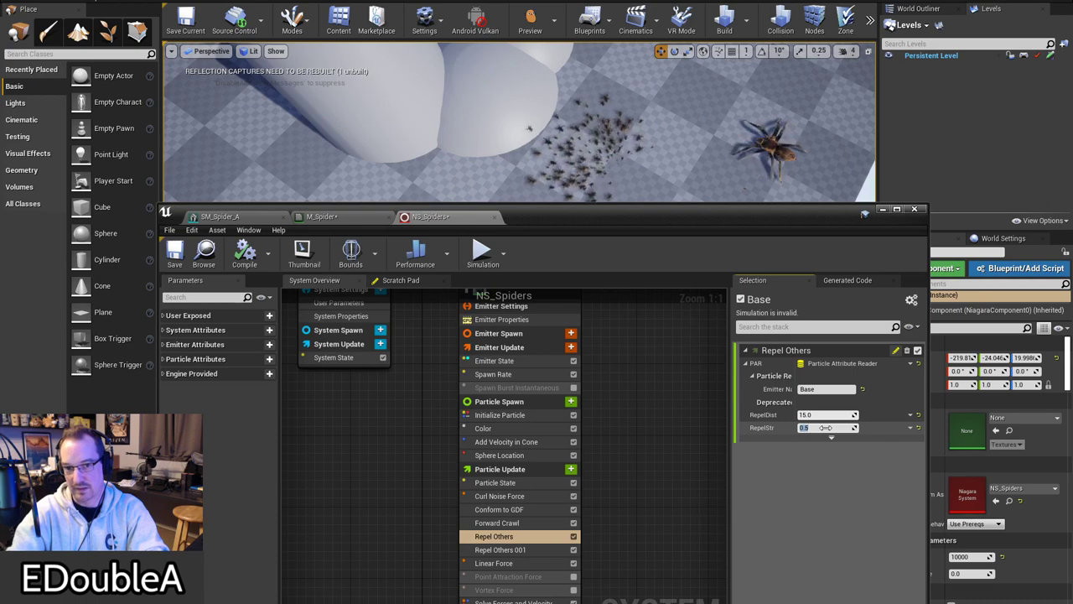
pyautogui.moveTo(645, 159); pyautogui.dragTo(650, 125, button='right')
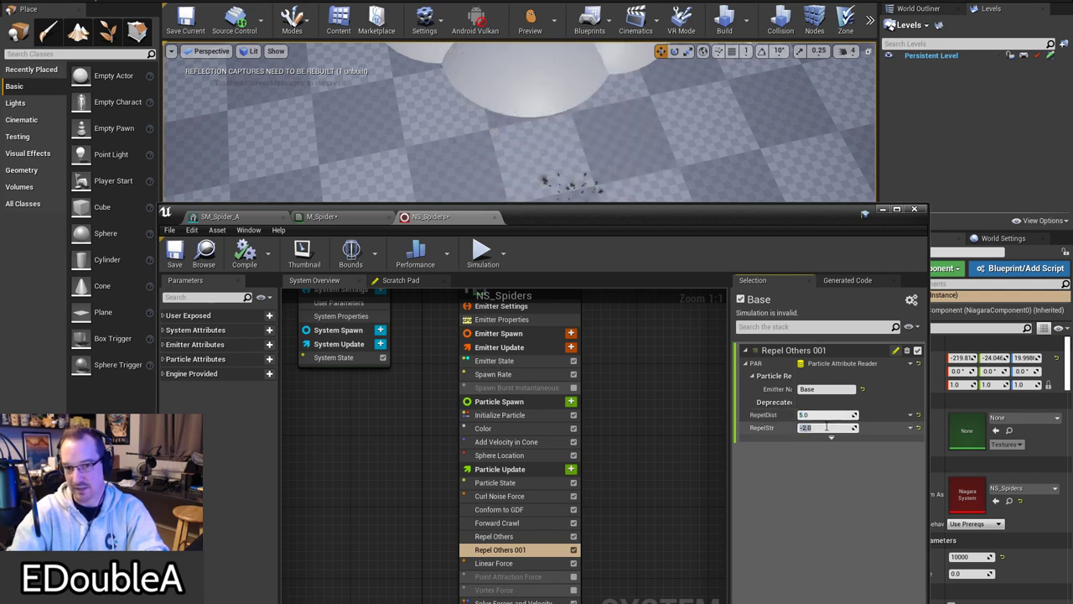
# Step: Move the Niagara window off the level viewport and examine how the spiders cluster on the floor and the white shapes
pyautogui.moveTo(520, 126); pyautogui.dragTo(587, 126, button='right')
pyautogui.moveTo(632, 225); pyautogui.dragTo(660, 474)
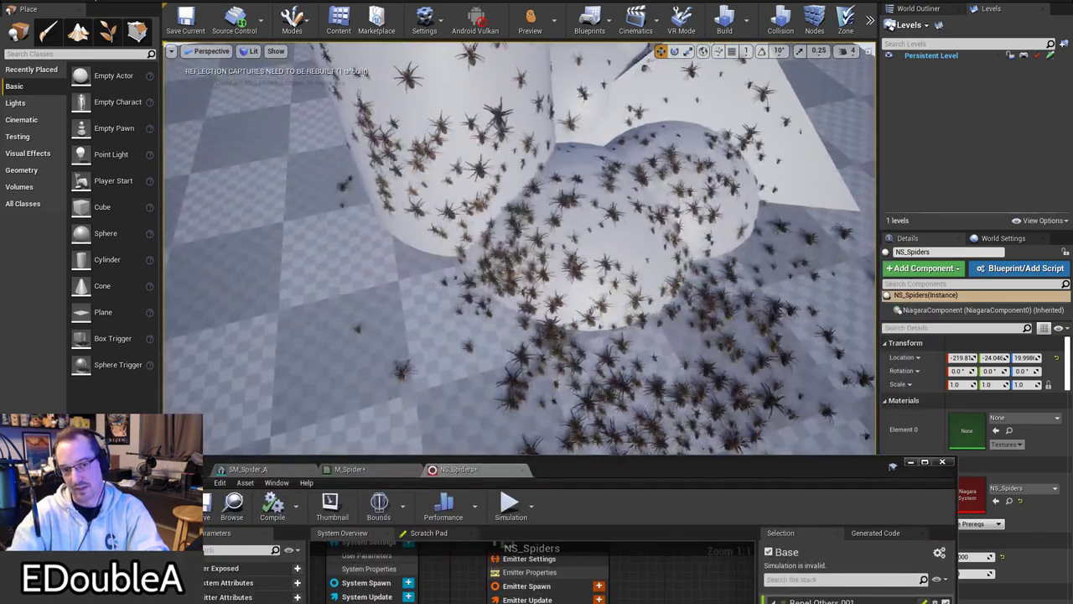
pyautogui.moveTo(587, 251); pyautogui.dragTo(495, 188, button='right')
pyautogui.moveTo(520, 251); pyautogui.dragTo(519, 252, button='right')
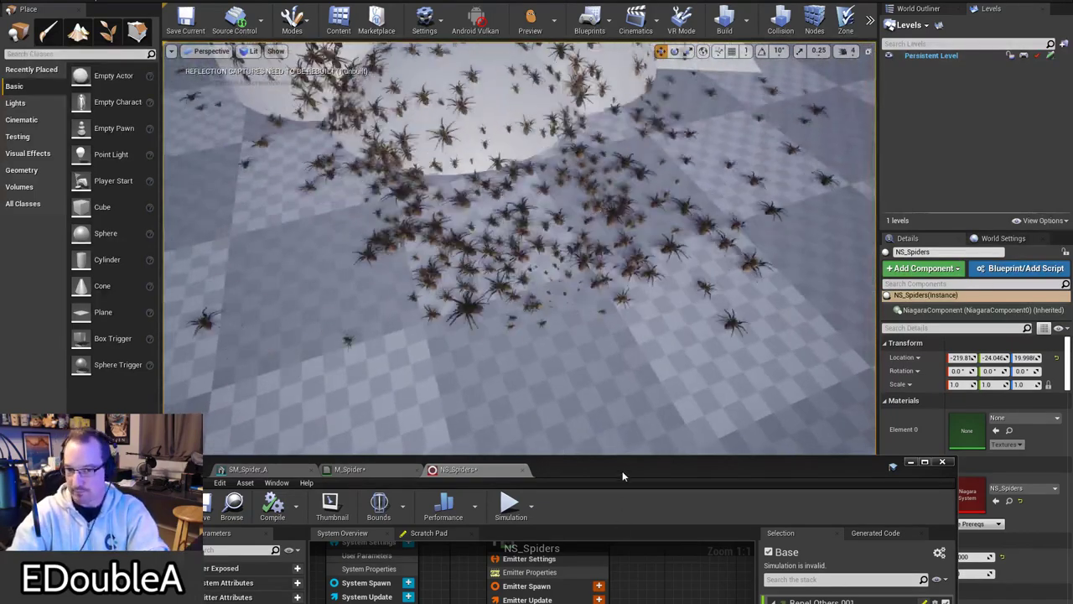
# Step: Enable the Vortex Force module in Particle Update and clear the Niagara window away to examine the spiders in the level
pyautogui.doubleClick(622, 471)
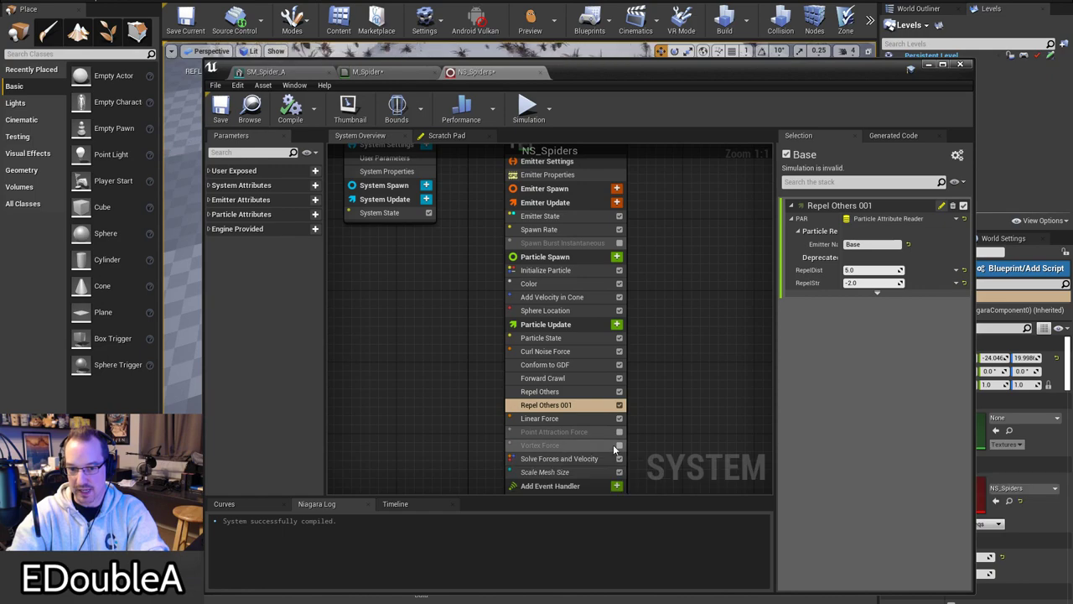
pyautogui.moveTo(634, 75); pyautogui.dragTo(1072, 201)
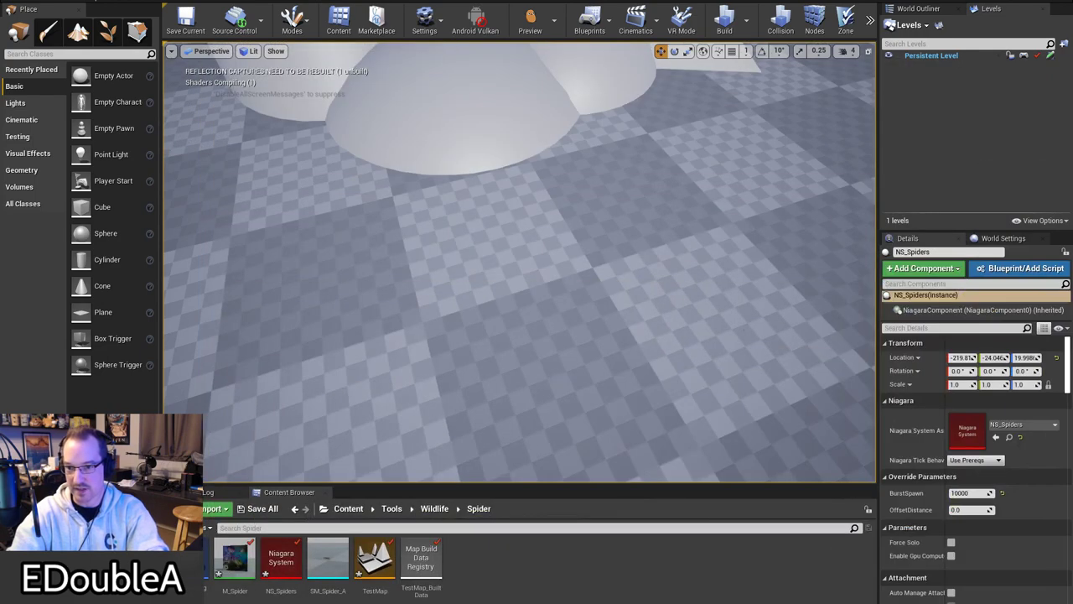
pyautogui.moveTo(674, 302)
pyautogui.mouseDown(button='right')
pyautogui.moveTo(685, 323)
pyautogui.moveTo(656, 309)
pyautogui.moveTo(669, 288)
pyautogui.mouseUp(button='right')
pyautogui.press('s')
pyautogui.press('w')
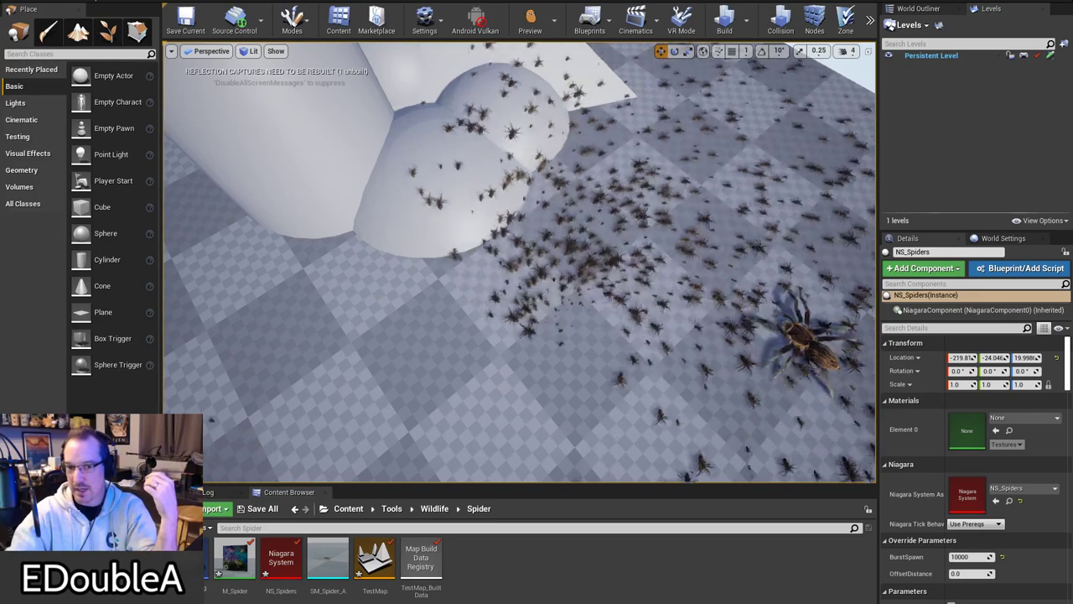
# Step: Compare the emitter's module stack with the spiders' movement around the white shapes, viewing the swarm from closer range
pyautogui.moveTo(1072, 361); pyautogui.dragTo(694, 427)
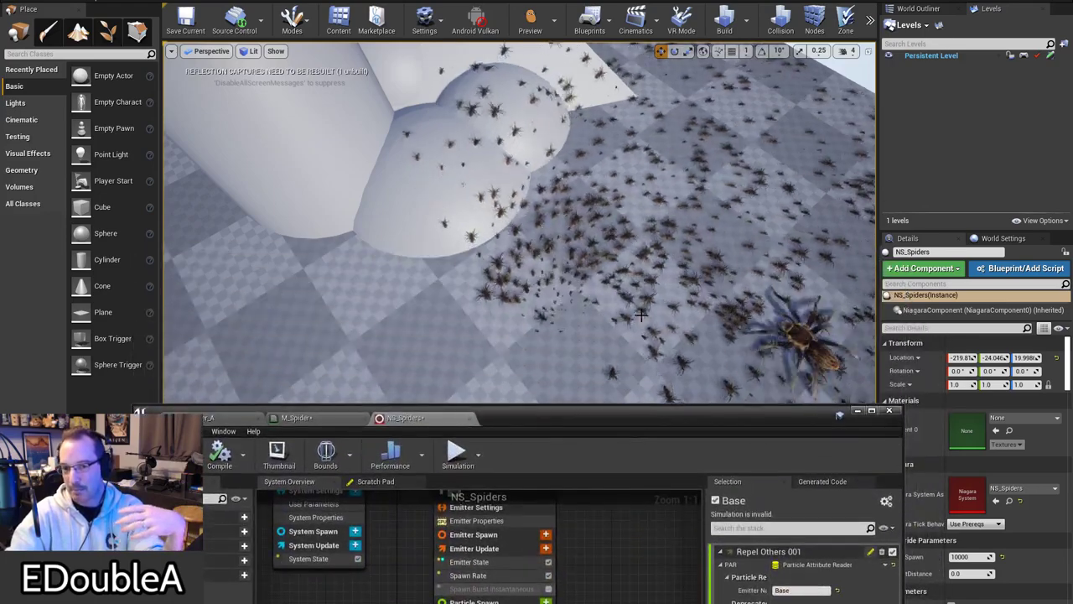
pyautogui.moveTo(640, 315); pyautogui.dragTo(668, 293, button='right')
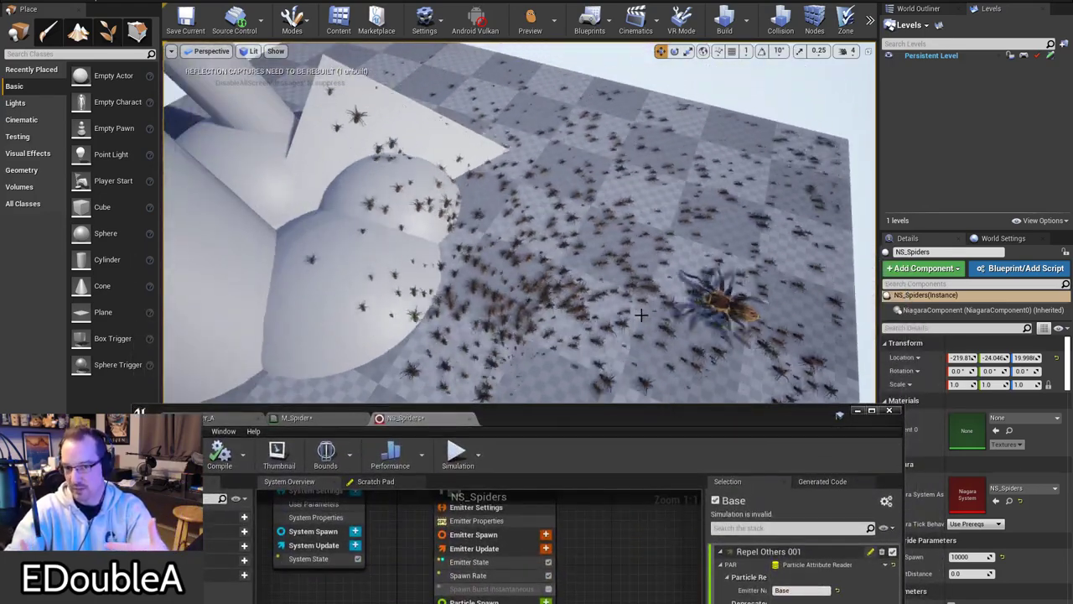
pyautogui.moveTo(640, 314); pyautogui.dragTo(640, 314, button='right')
pyautogui.moveTo(640, 420); pyautogui.dragTo(662, 134)
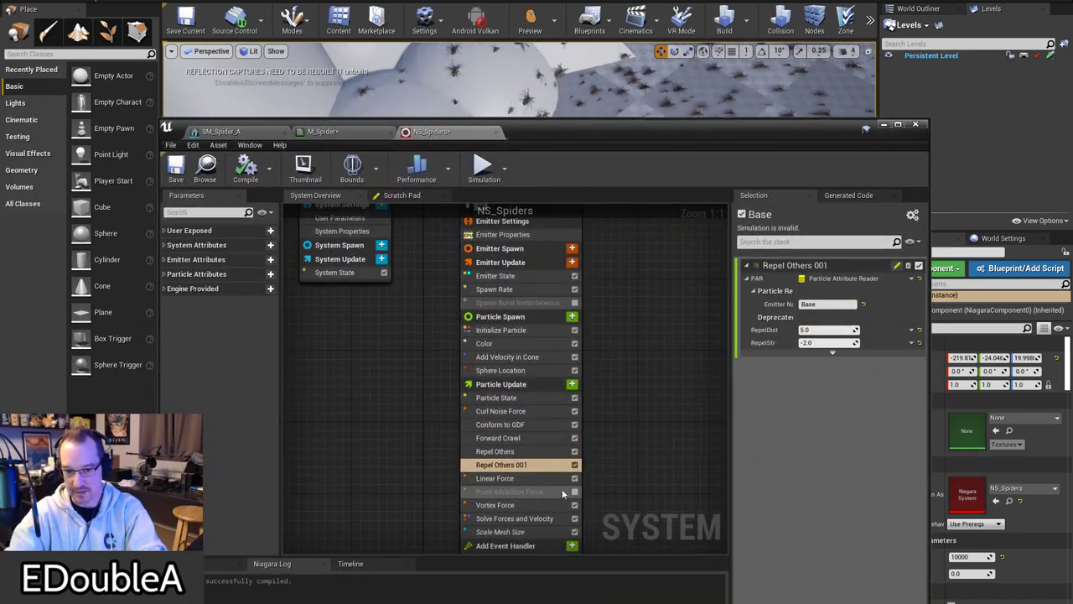
pyautogui.moveTo(620, 162); pyautogui.dragTo(1072, 88)
pyautogui.moveTo(536, 260); pyautogui.dragTo(587, 264, button='right')
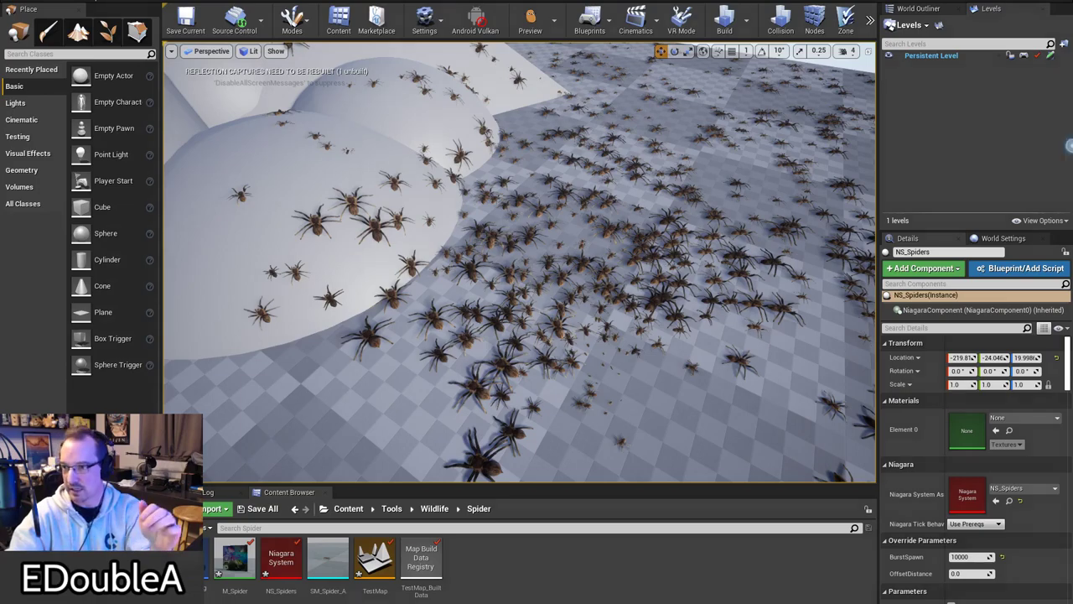
# Step: Bring up the M_Spider material graph and show the PivotPicker custom node's HLSL code
pyautogui.moveTo(1072, 126); pyautogui.dragTo(598, 79)
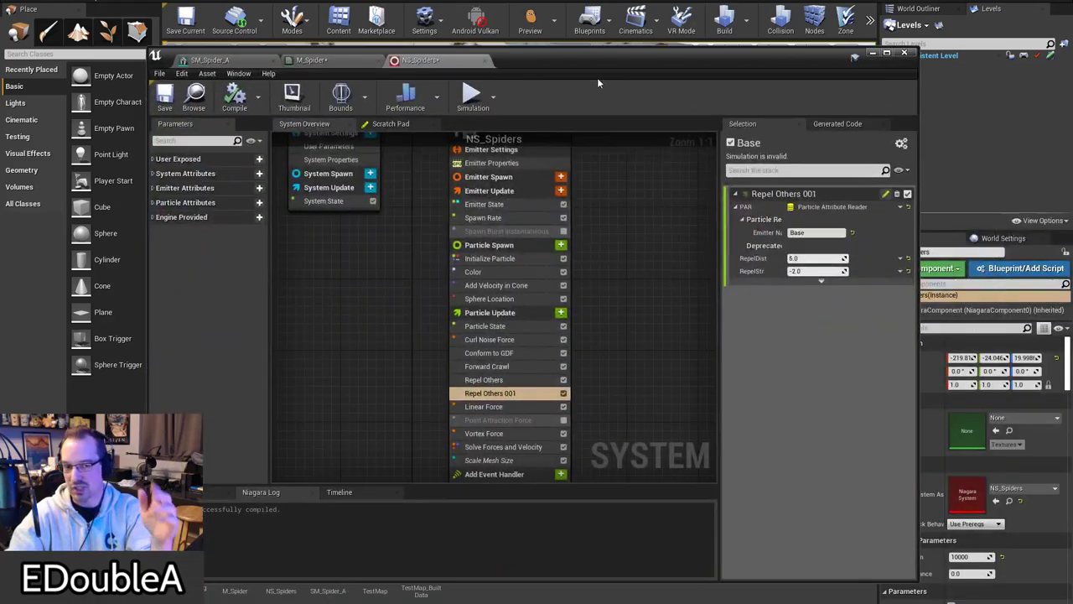
pyautogui.click(316, 62)
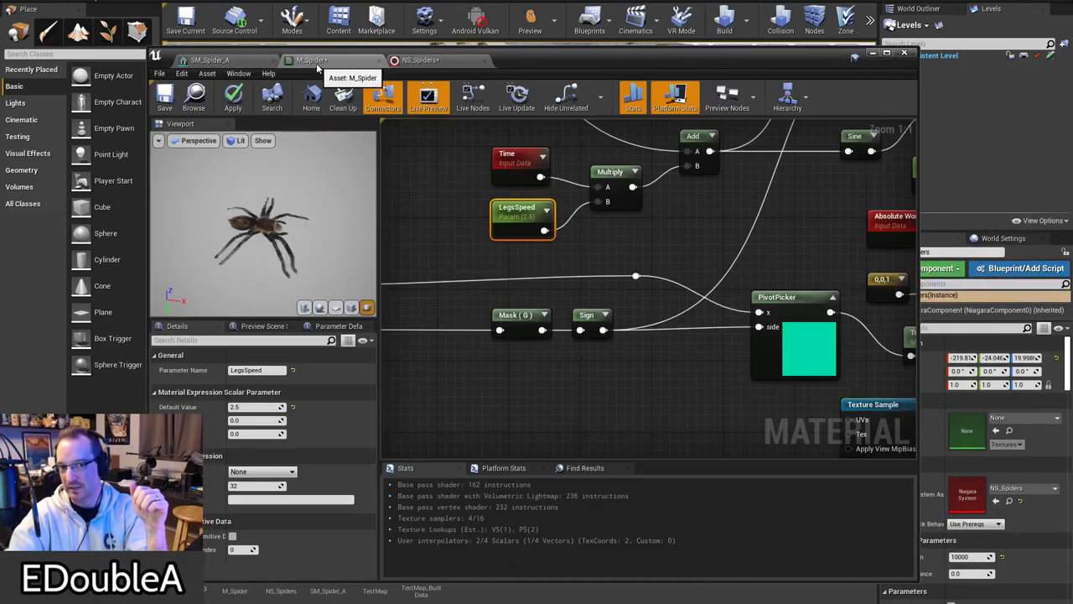
pyautogui.moveTo(815, 293); pyautogui.dragTo(555, 275, button='right')
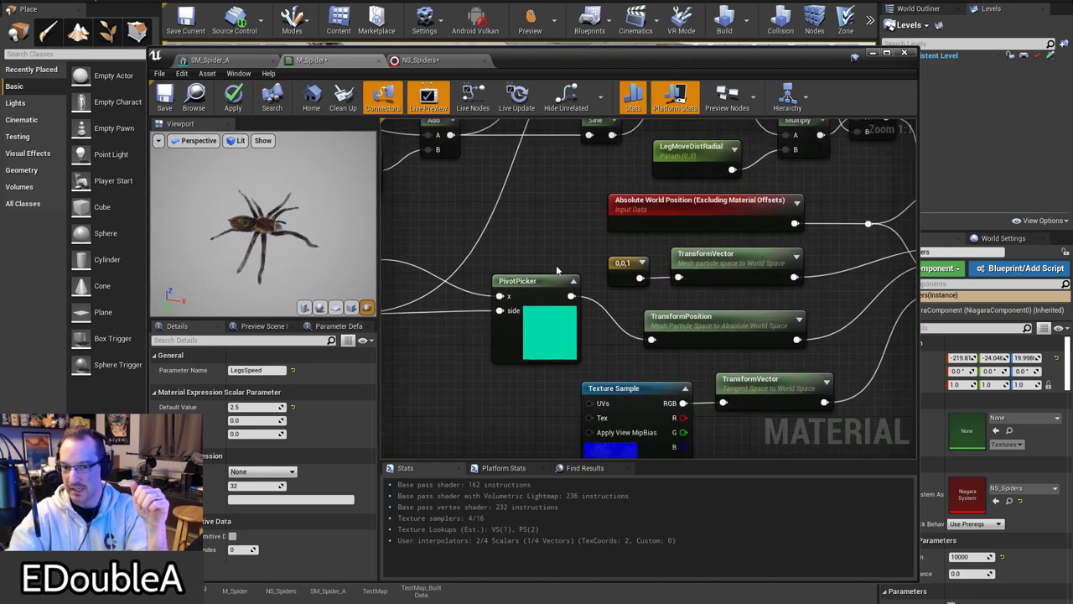
pyautogui.scroll(-1, 556, 275)
pyautogui.click(543, 325)
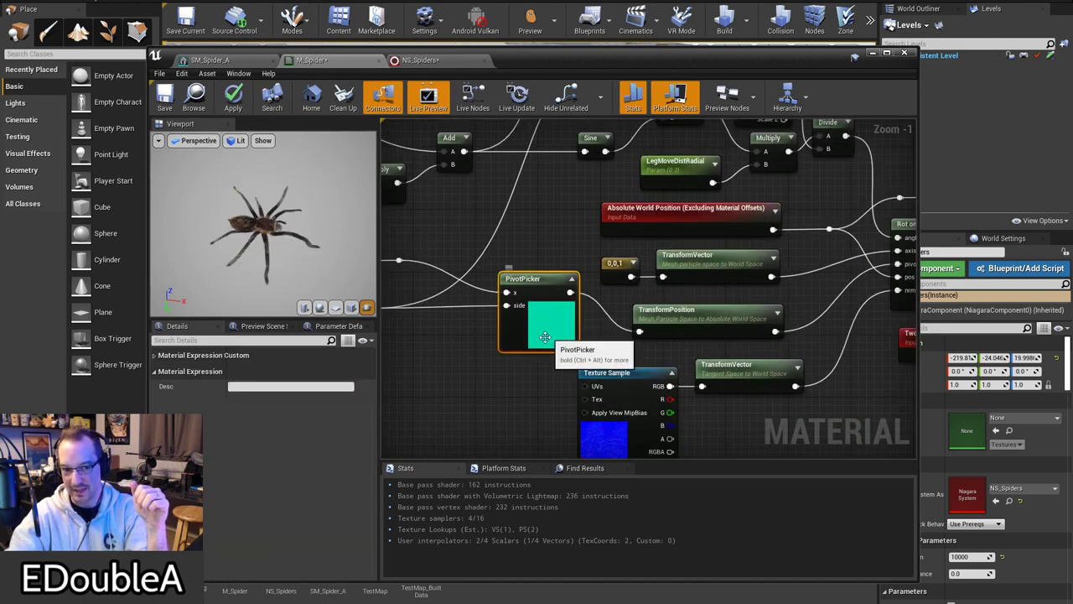
pyautogui.click(157, 358)
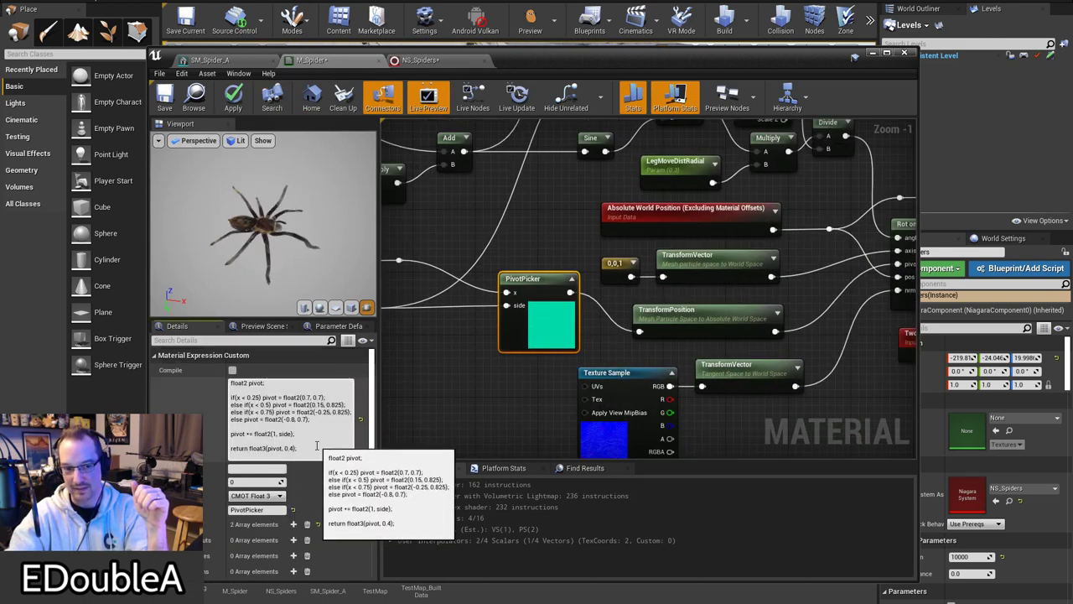
pyautogui.click(231, 384)
pyautogui.click(484, 396)
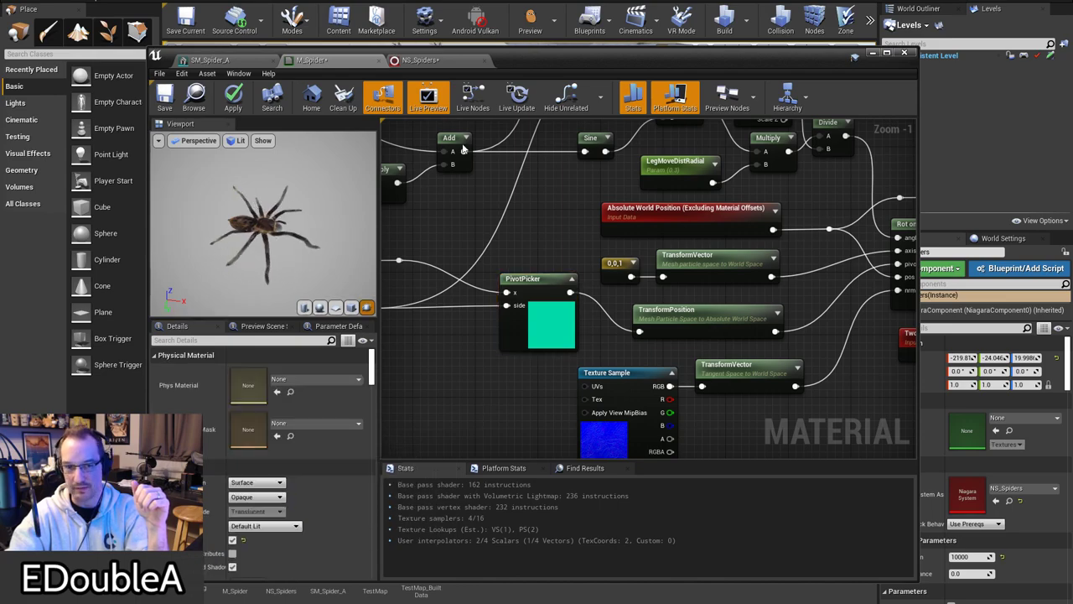
# Step: Show the whole M_Spider node network and the code of the custom node that rotates the legs about an axis
pyautogui.moveTo(580, 61); pyautogui.dragTo(620, 483)
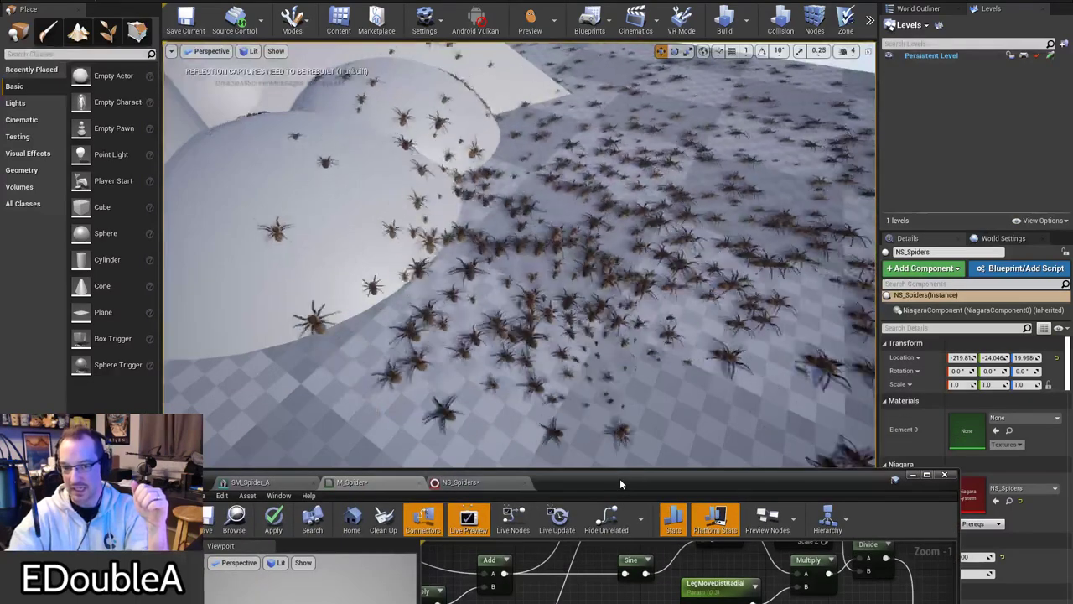
pyautogui.moveTo(621, 483); pyautogui.dragTo(645, 2)
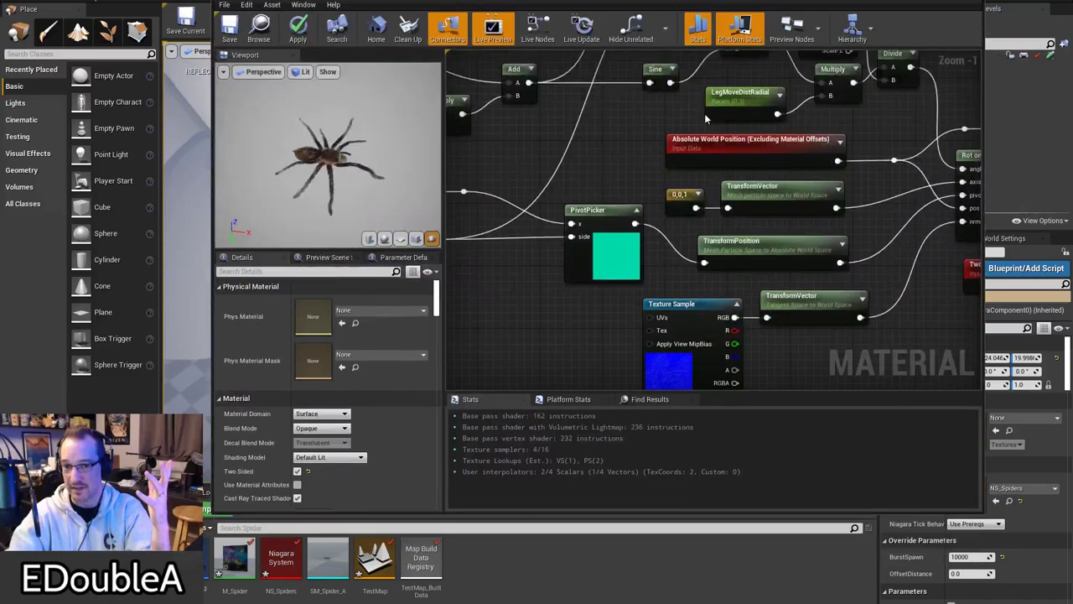
pyautogui.scroll(-2, 728, 167)
pyautogui.moveTo(730, 170); pyautogui.dragTo(663, 263, button='right')
pyautogui.moveTo(513, 107); pyautogui.dragTo(876, 368)
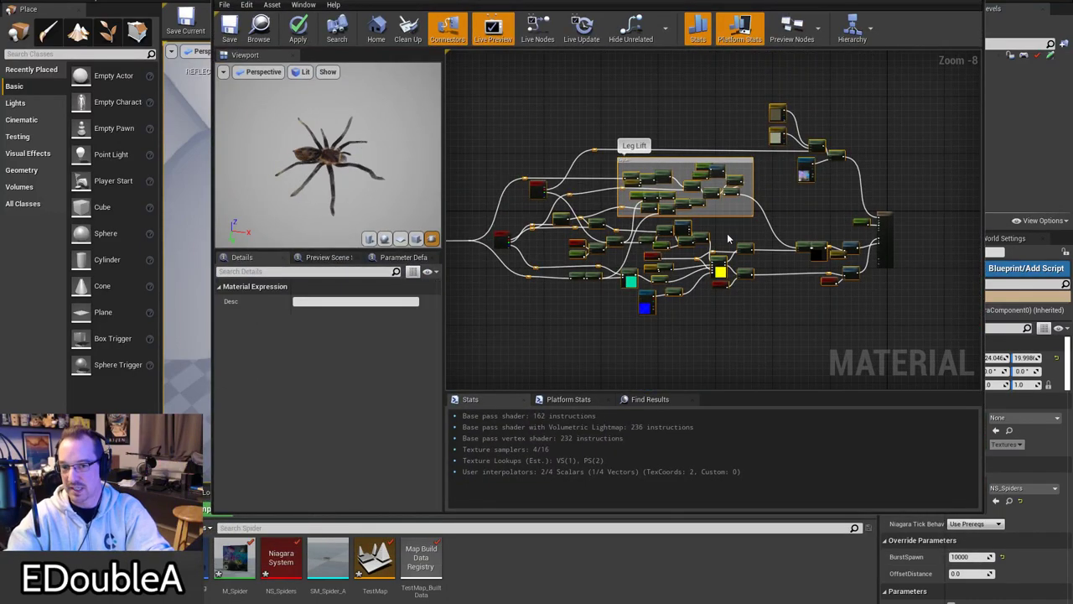
pyautogui.scroll(1, 723, 243)
pyautogui.scroll(1, 697, 266)
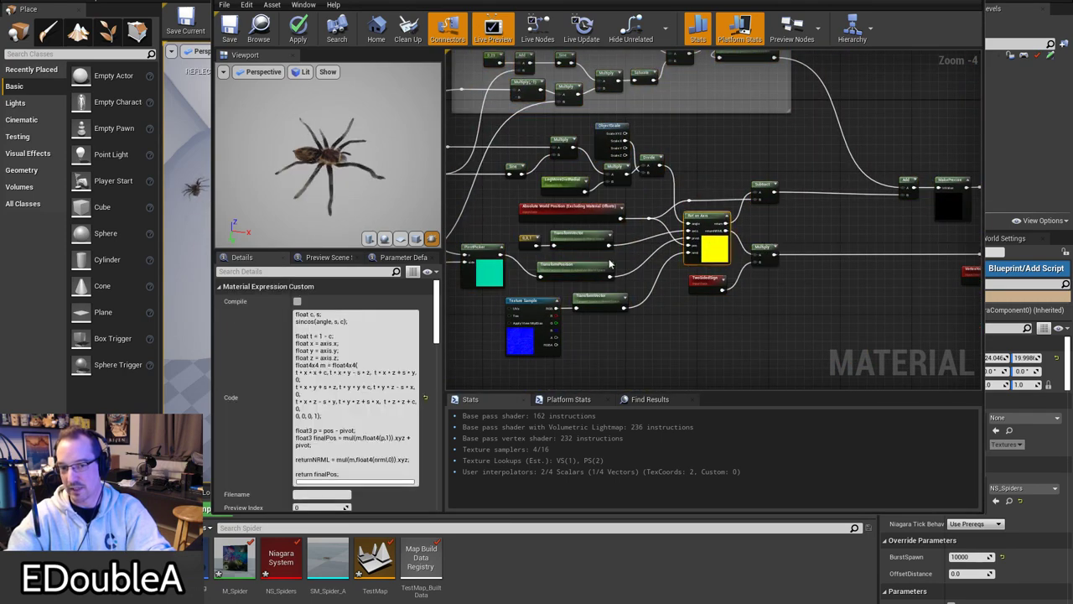
# Step: Move the material window off the level viewport and examine the spiders' leg animation at floor level
pyautogui.moveTo(659, 0); pyautogui.dragTo(632, 508)
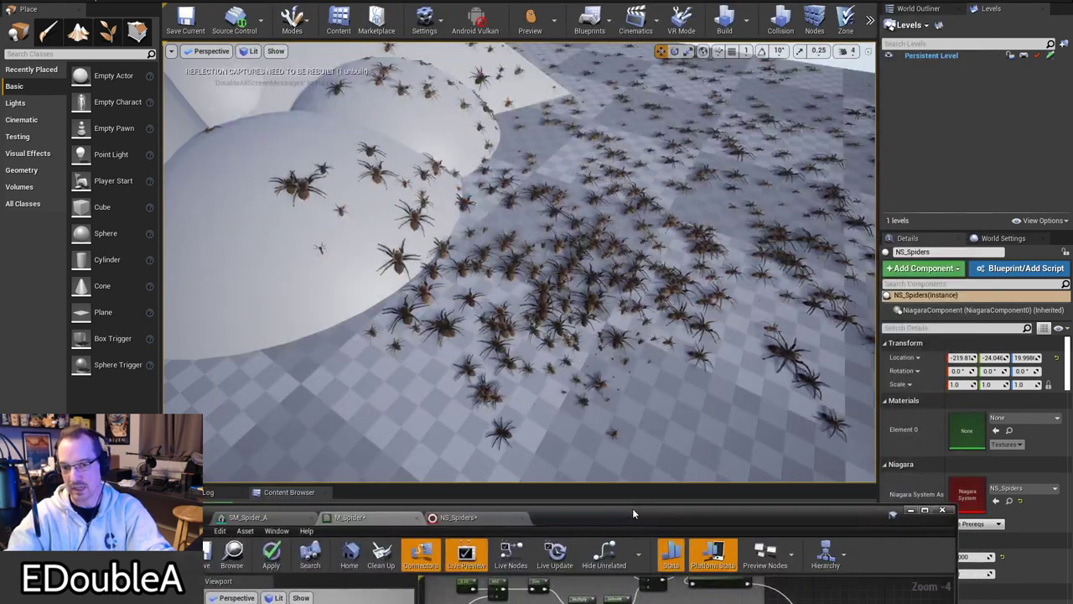
pyautogui.moveTo(570, 276); pyautogui.dragTo(478, 227, button='right')
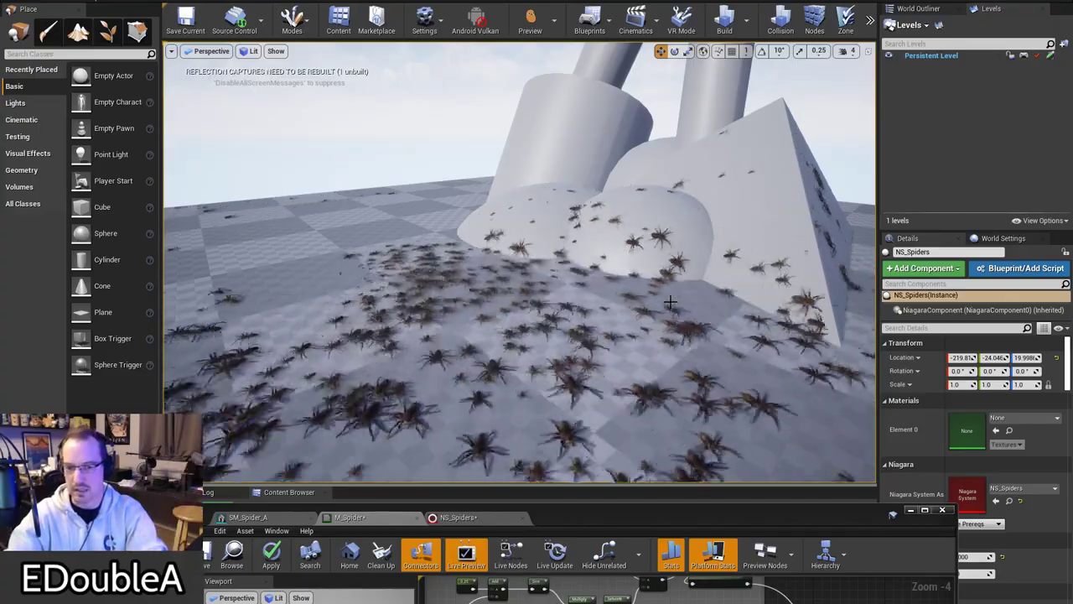
pyautogui.press('w')
pyautogui.moveTo(666, 298); pyautogui.dragTo(633, 314, button='right')
pyautogui.moveTo(648, 275); pyautogui.dragTo(679, 276, button='right')
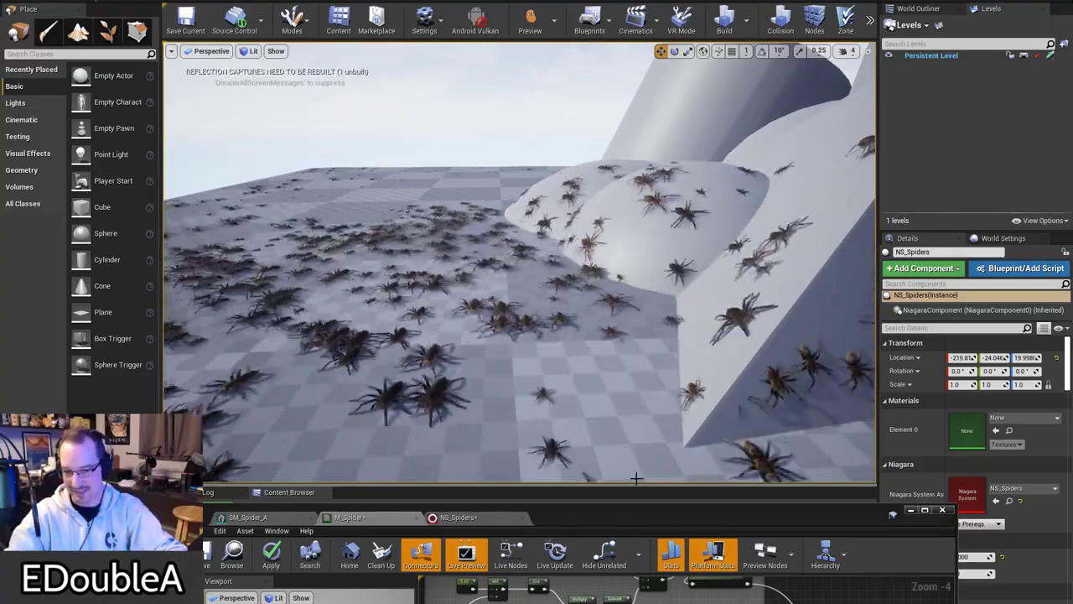
# Step: Relate the M_Spider graph to the swarm, clear the window away, and examine the crawling spiders up close
pyautogui.moveTo(637, 523); pyautogui.dragTo(606, 518)
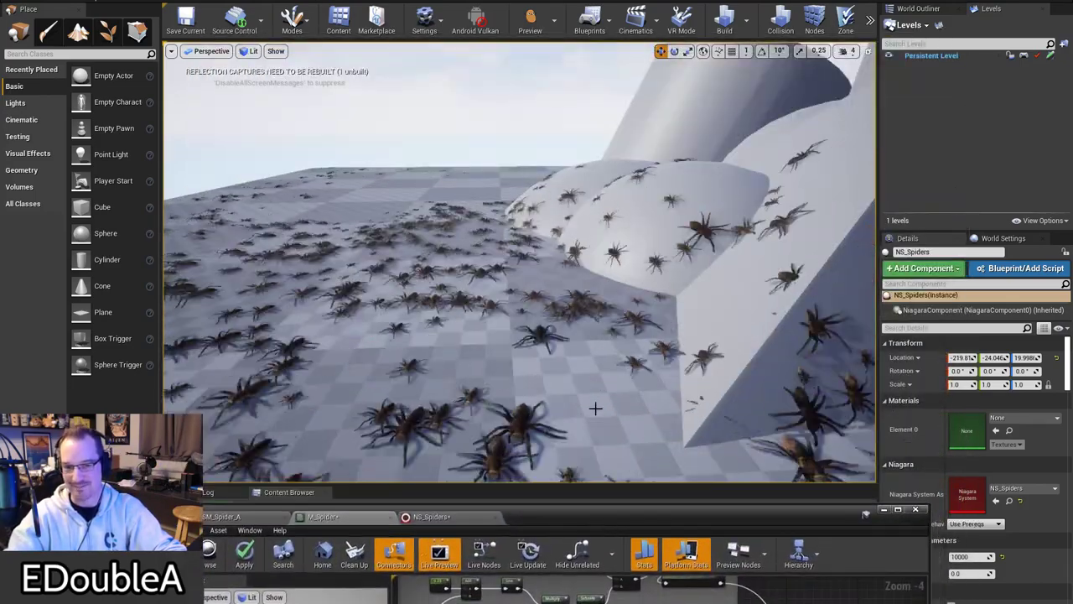
pyautogui.moveTo(519, 261); pyautogui.dragTo(557, 272, button='right')
pyautogui.moveTo(717, 508); pyautogui.dragTo(736, 212)
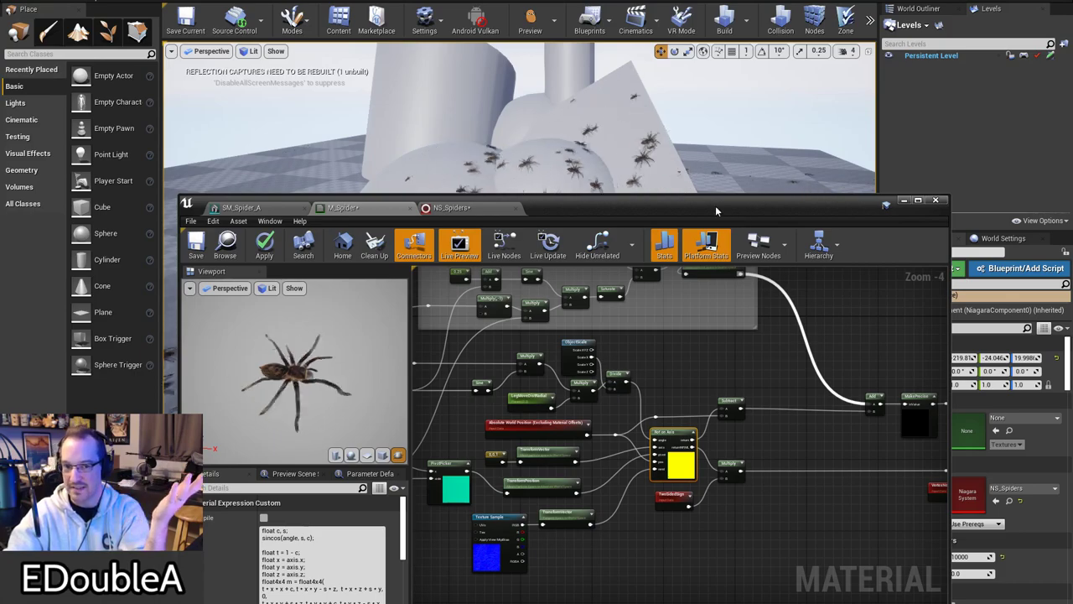
pyautogui.moveTo(703, 205); pyautogui.dragTo(1072, 201)
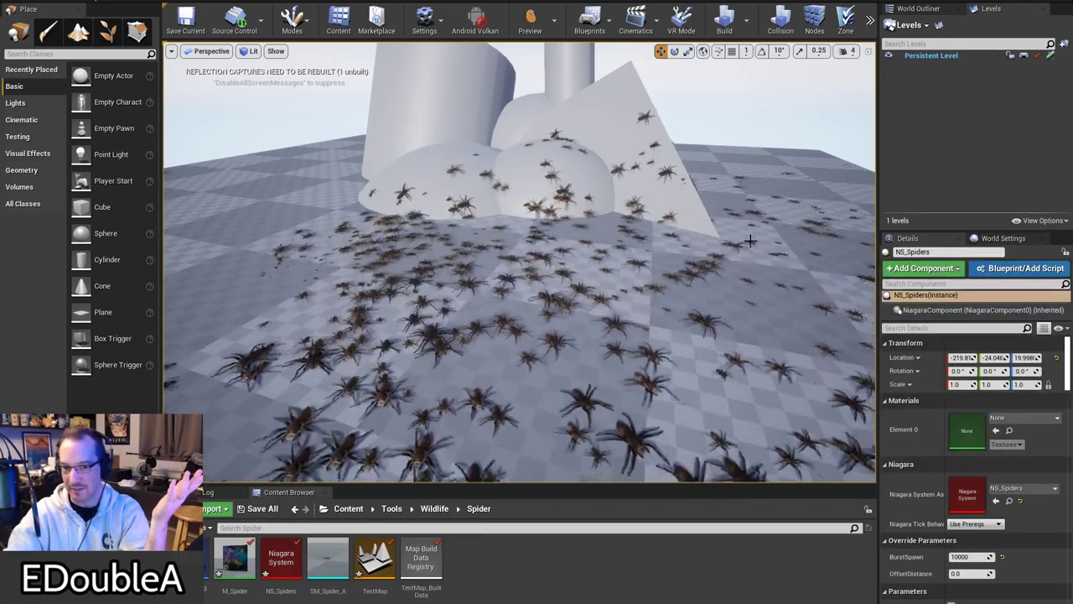
pyautogui.moveTo(661, 209); pyautogui.dragTo(708, 223, button='right')
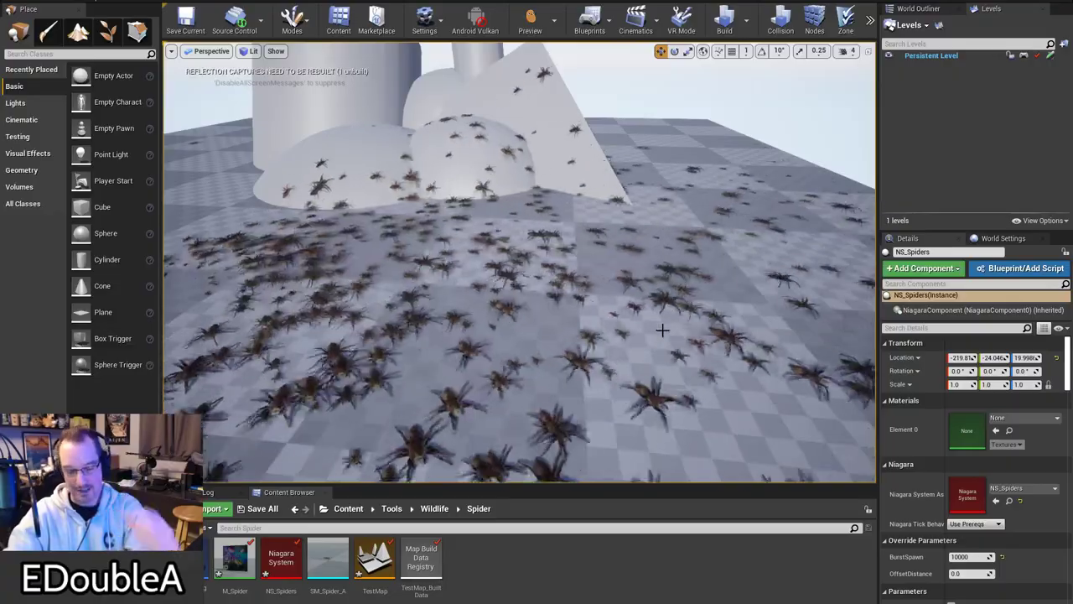
pyautogui.moveTo(662, 316); pyautogui.dragTo(609, 299, button='right')
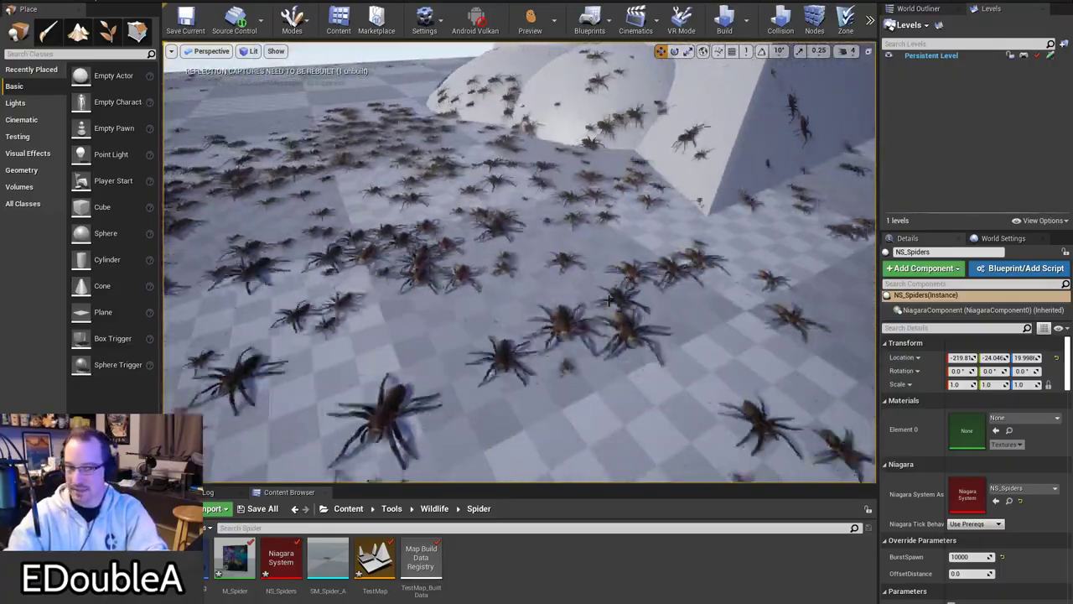